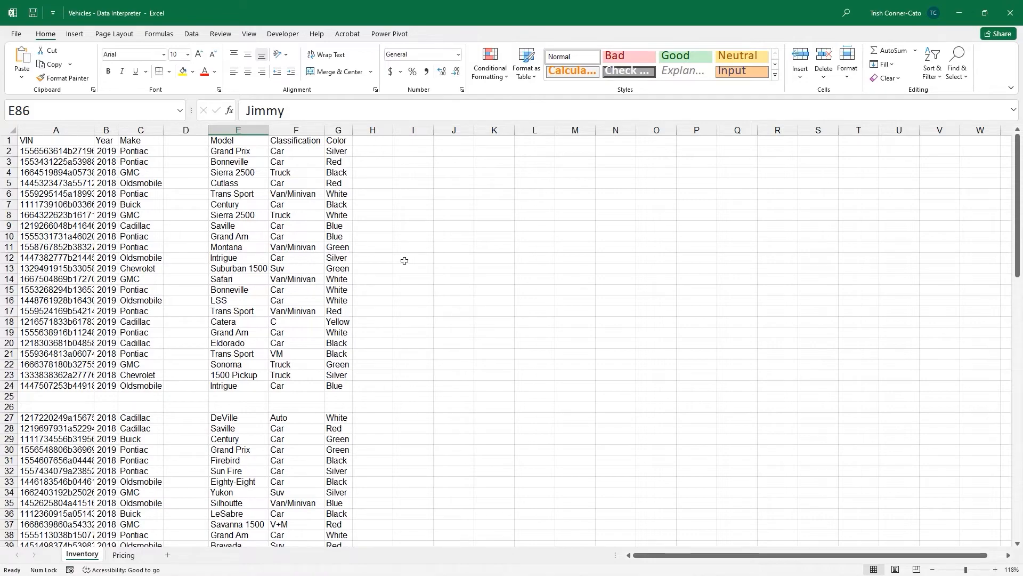
- Examine the Inventory sheet for blank rows and empty columns within the vehicle records
scroll(405, 261, down, 3)
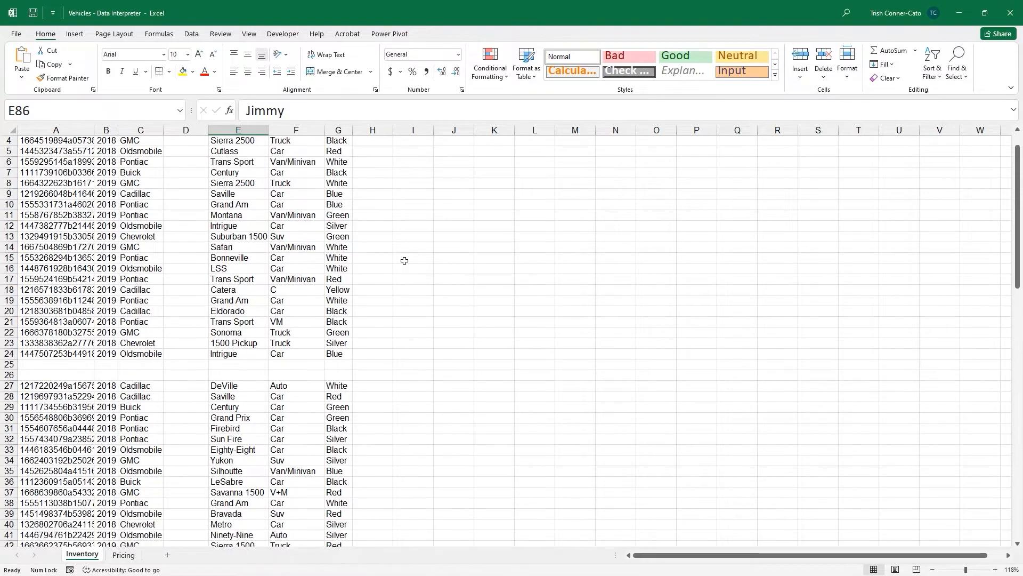
scroll(405, 260, down, 1)
scroll(405, 261, up, 4)
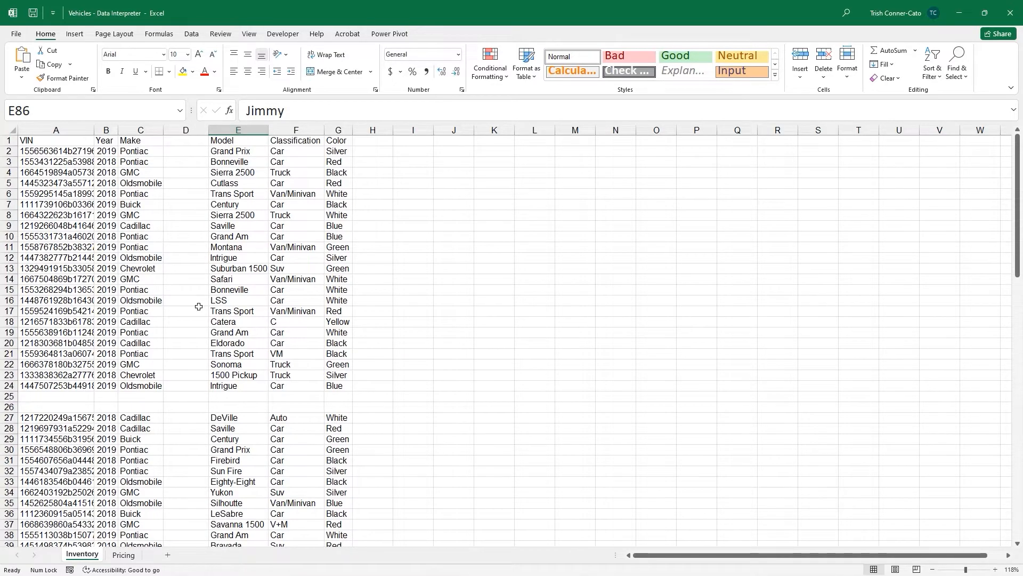
scroll(167, 346, down, 1)
scroll(167, 346, down, 7)
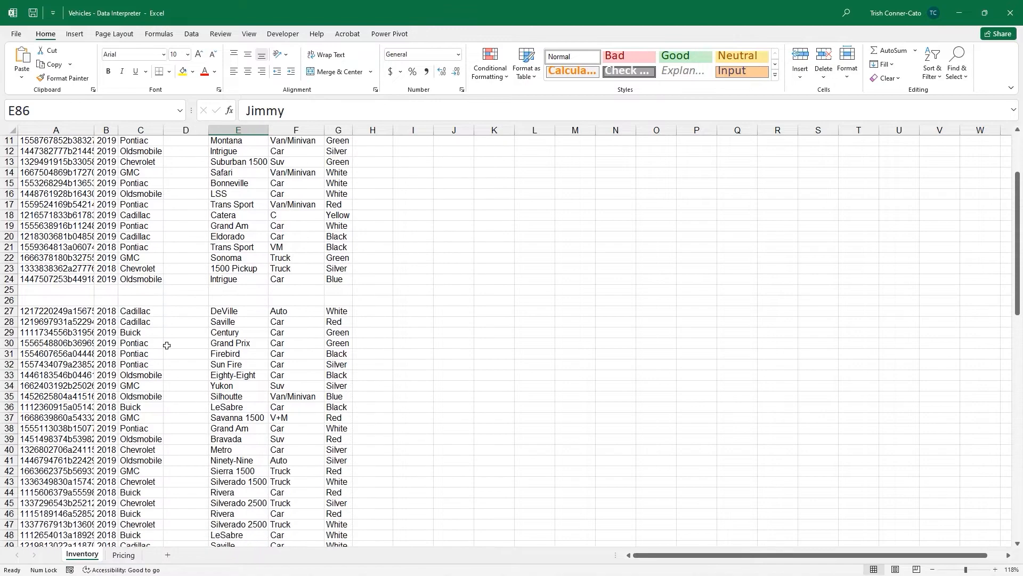
scroll(167, 345, up, 8)
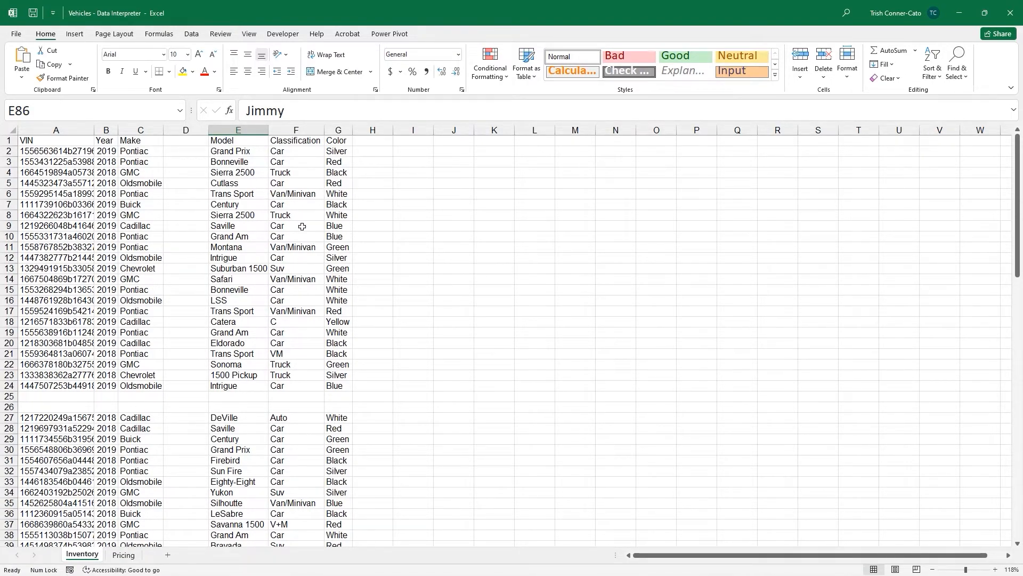
- Check the Classification column of the Inventory sheet for inconsistent names for the same vehicle type
click(284, 323)
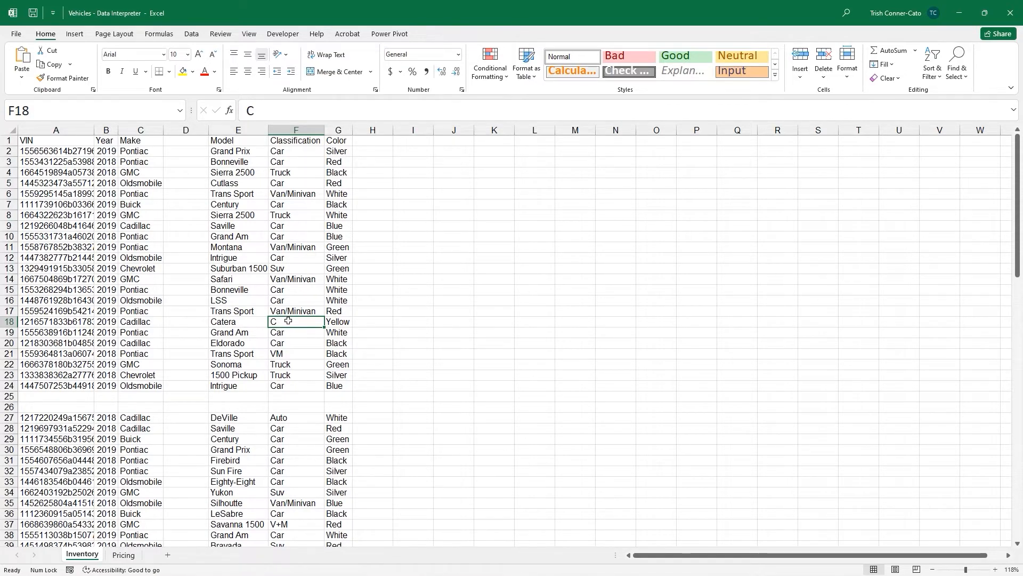
click(282, 353)
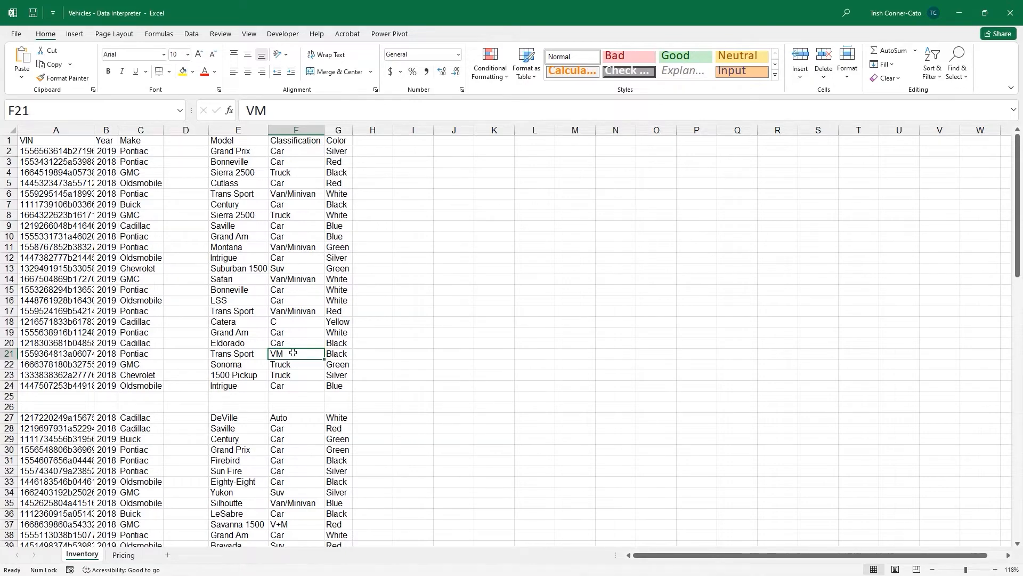
scroll(296, 357, down, 5)
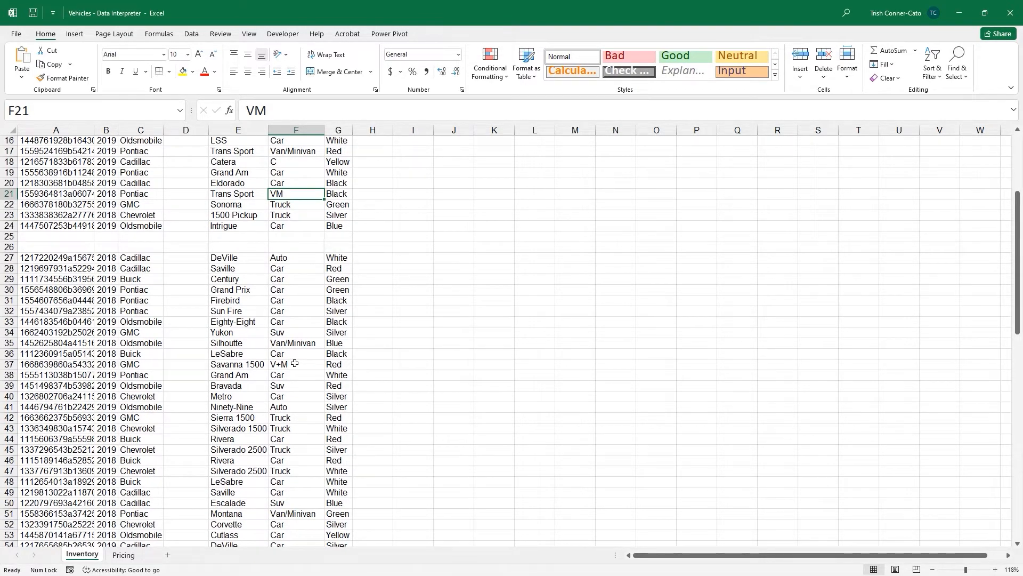
click(287, 407)
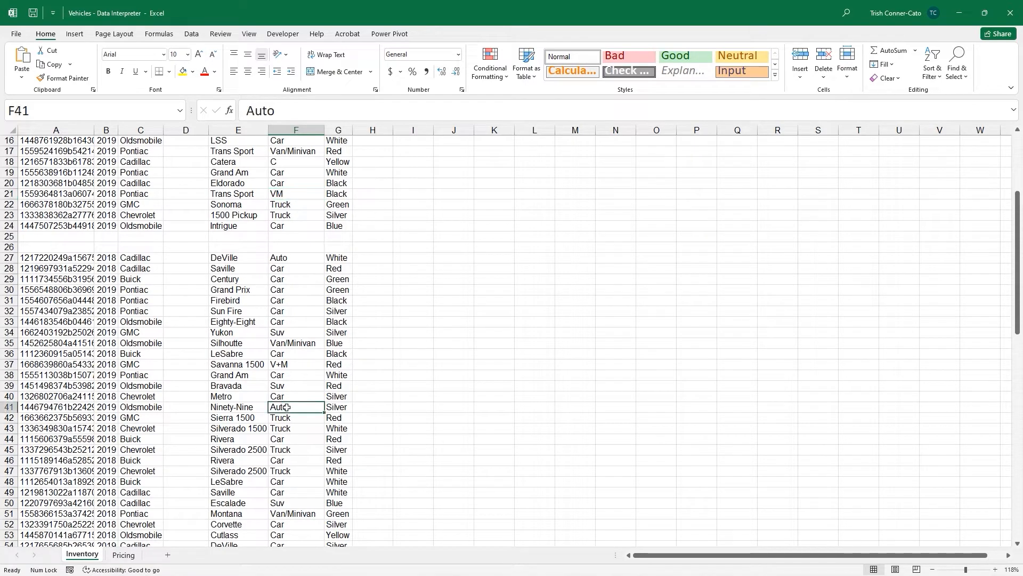
scroll(295, 371, up, 5)
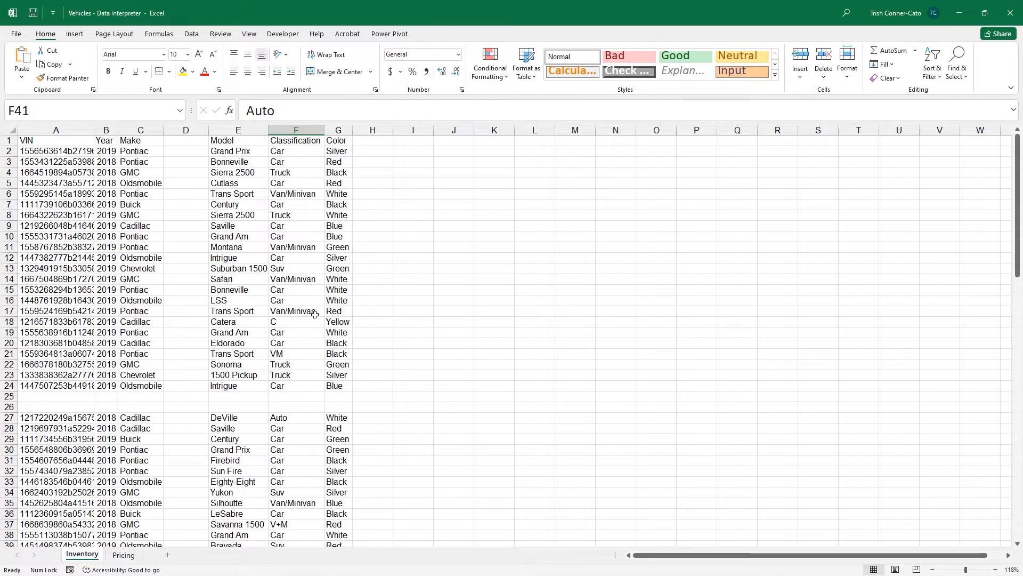
scroll(319, 318, down, 3)
scroll(319, 318, down, 4)
scroll(319, 318, up, 7)
- Review the VIN, Dealer Cost and MSRP records on the Pricing sheet and return to the Inventory sheet
click(128, 555)
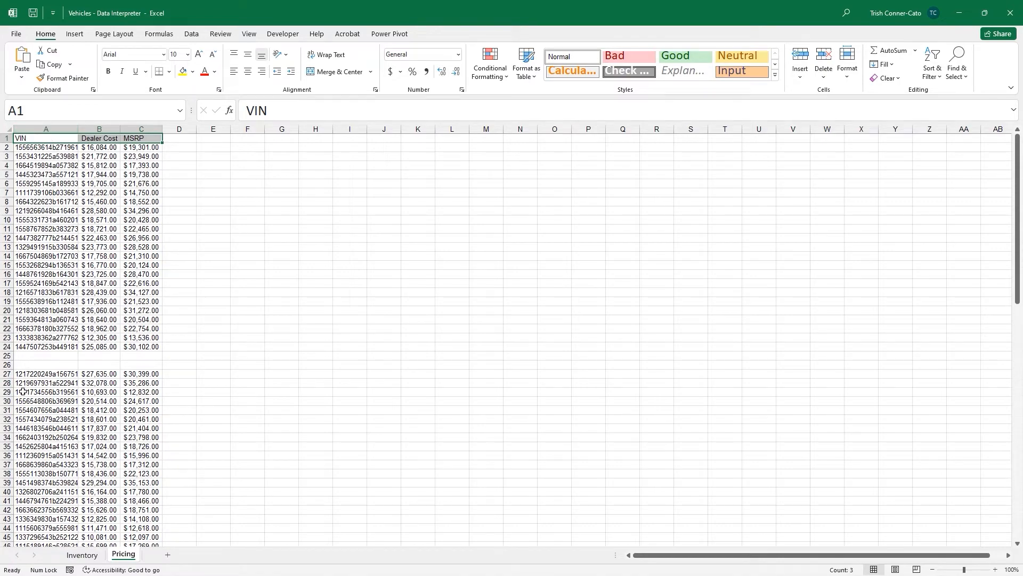
scroll(23, 392, down, 4)
scroll(23, 391, up, 4)
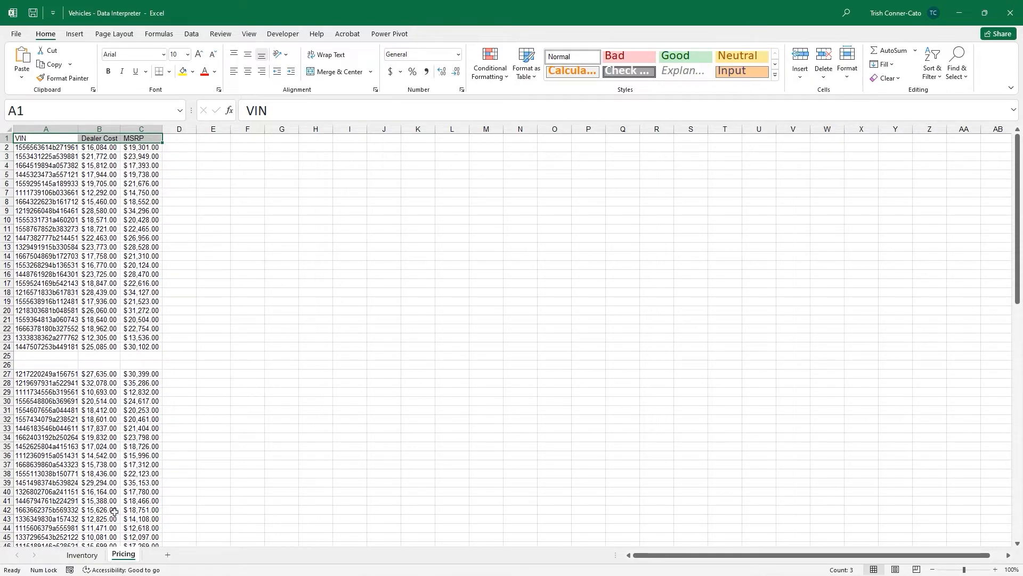
click(81, 557)
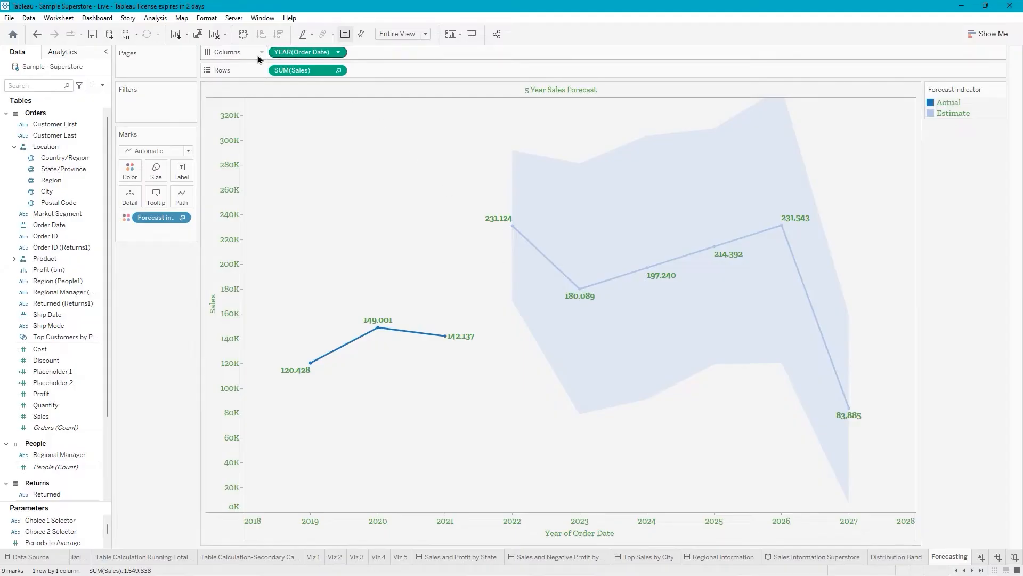
- In Tableau, close the Sample Superstore - Live workbook and save its changes
click(10, 20)
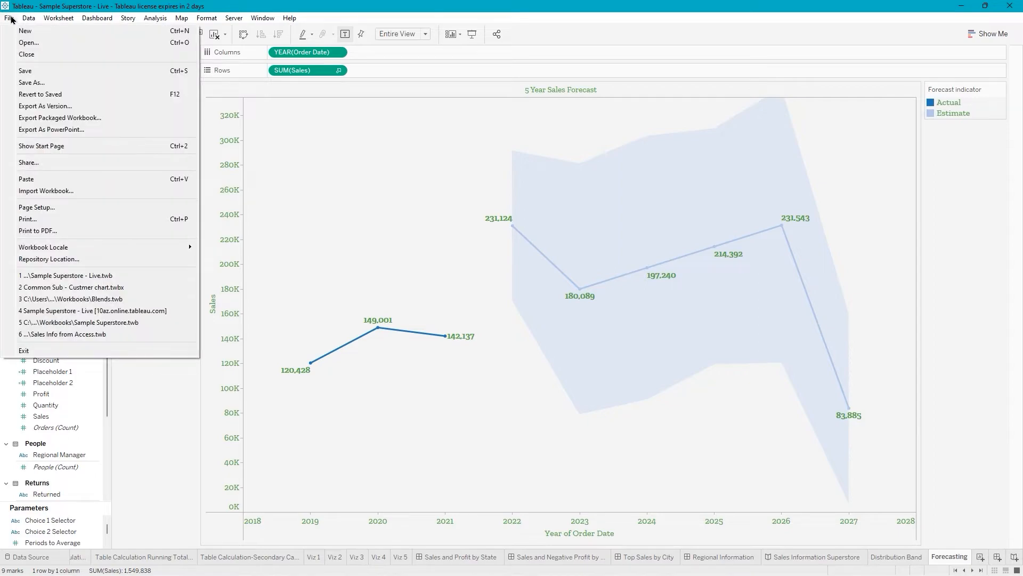
click(28, 54)
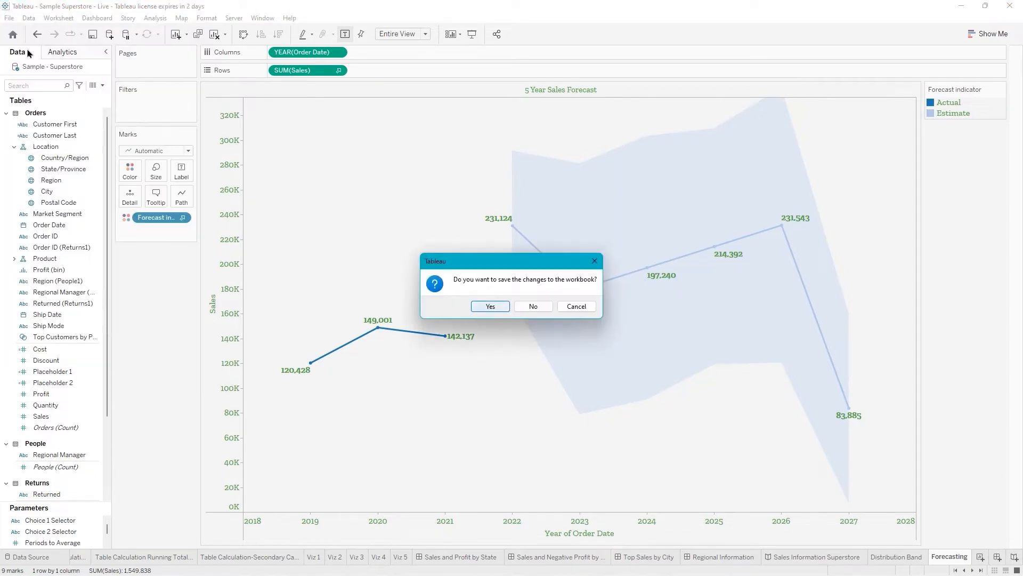
click(491, 308)
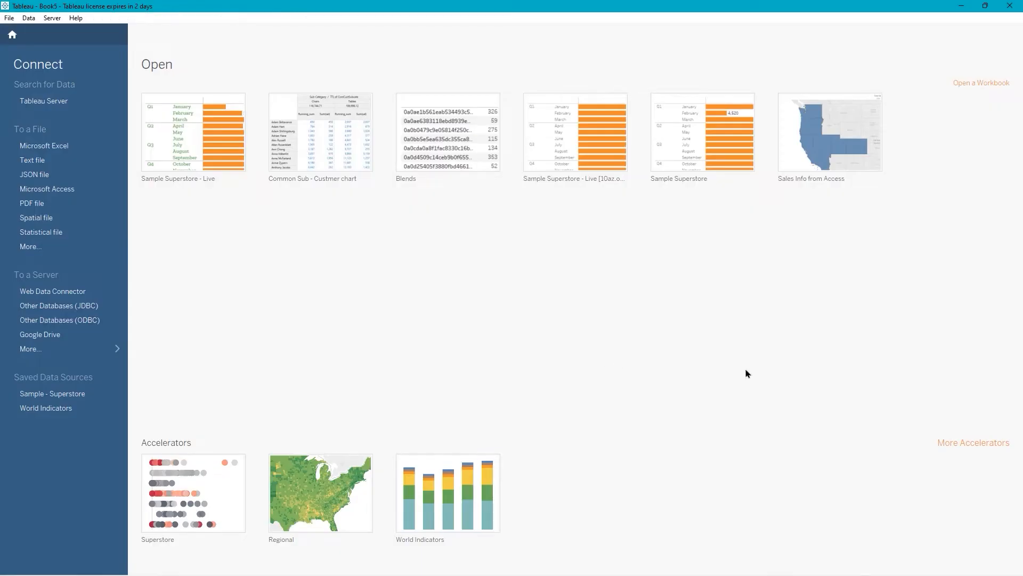
- Connect to the Vehicles - Data Interpreter Excel workbook and clean its sheets with Data Interpreter
click(50, 151)
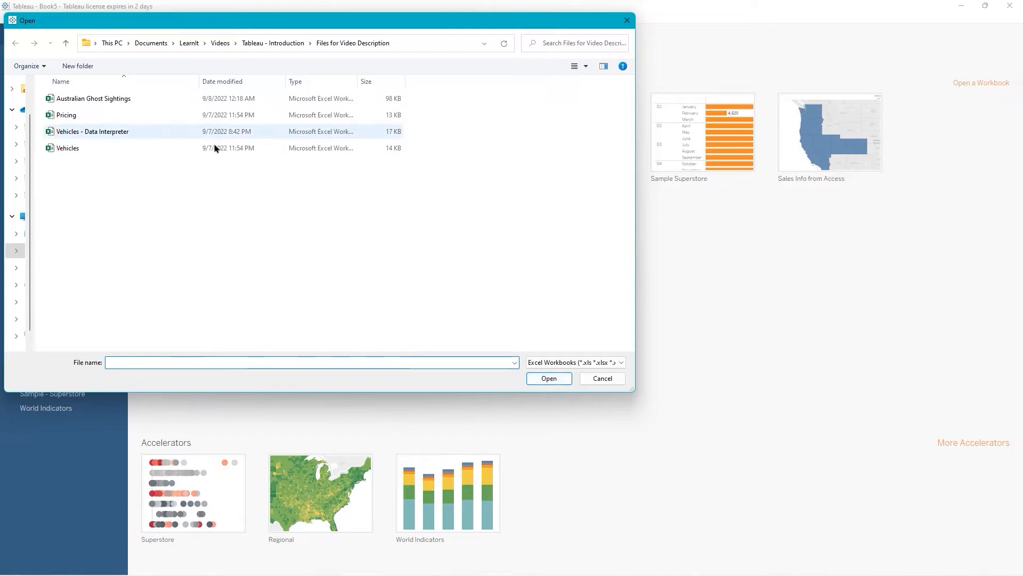
double_click(118, 132)
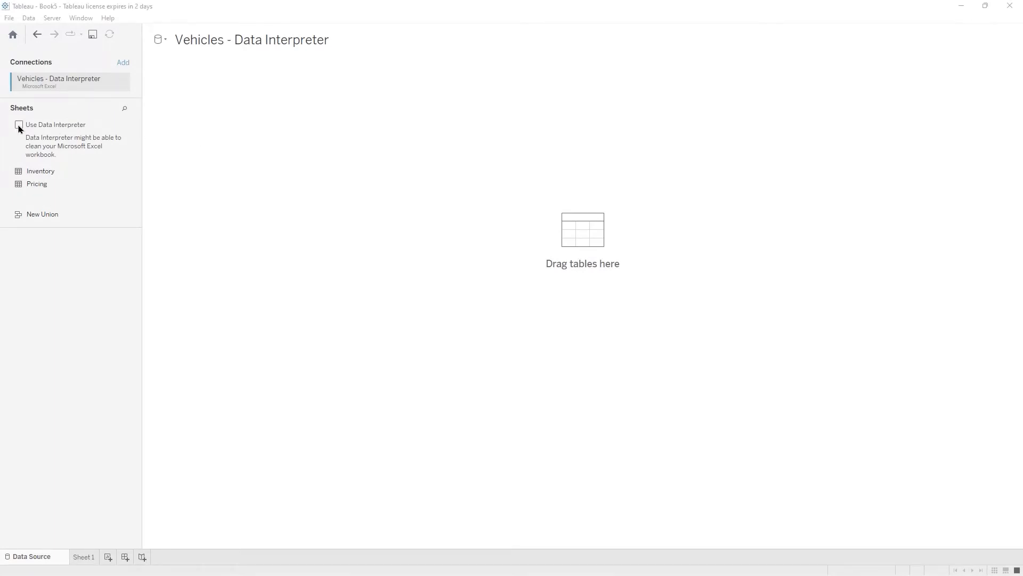
click(19, 126)
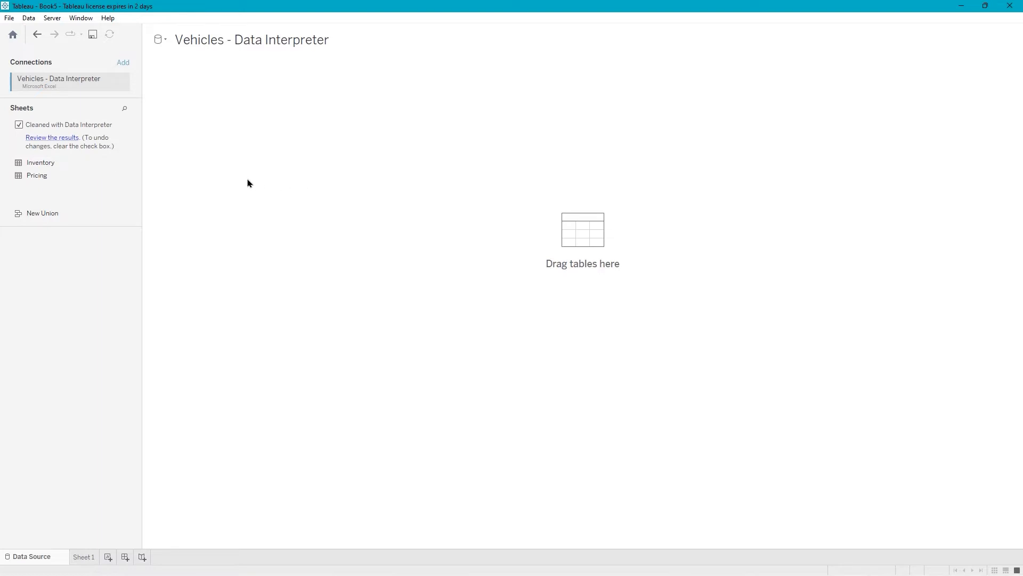
- Open the Data Interpreter results in Excel and compare the colour key with the marked Inventory sheet
click(52, 139)
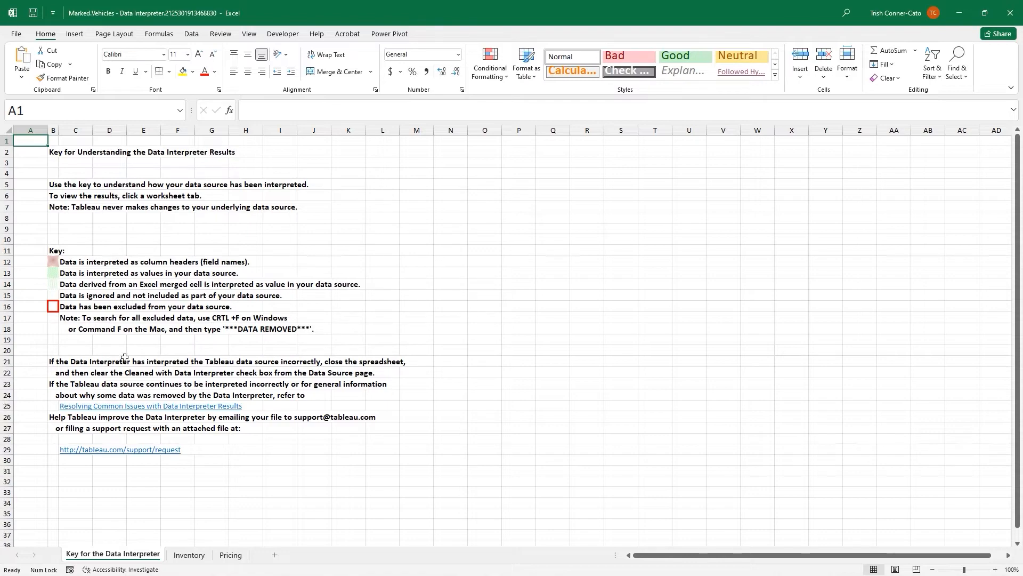
click(186, 555)
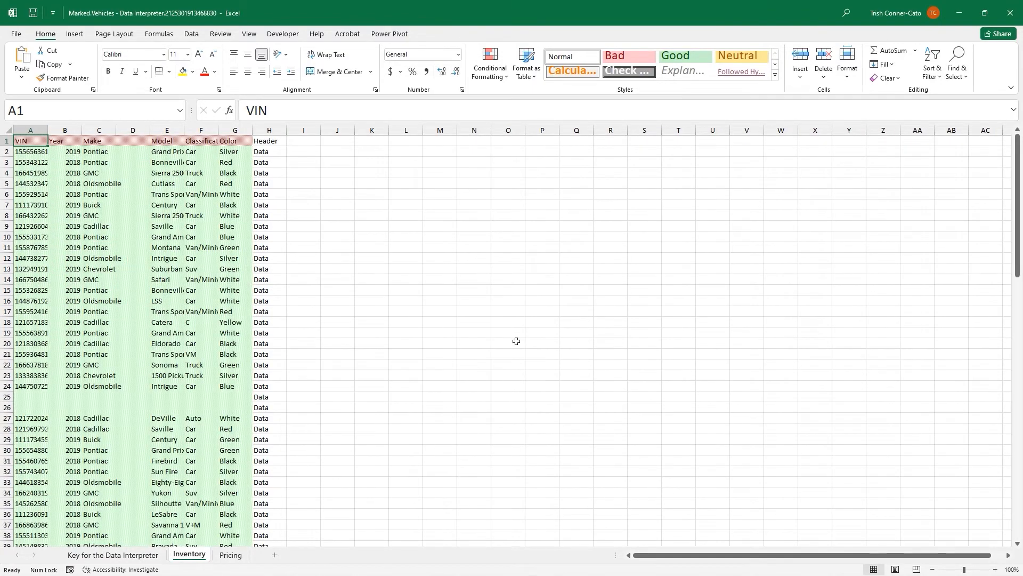
click(134, 556)
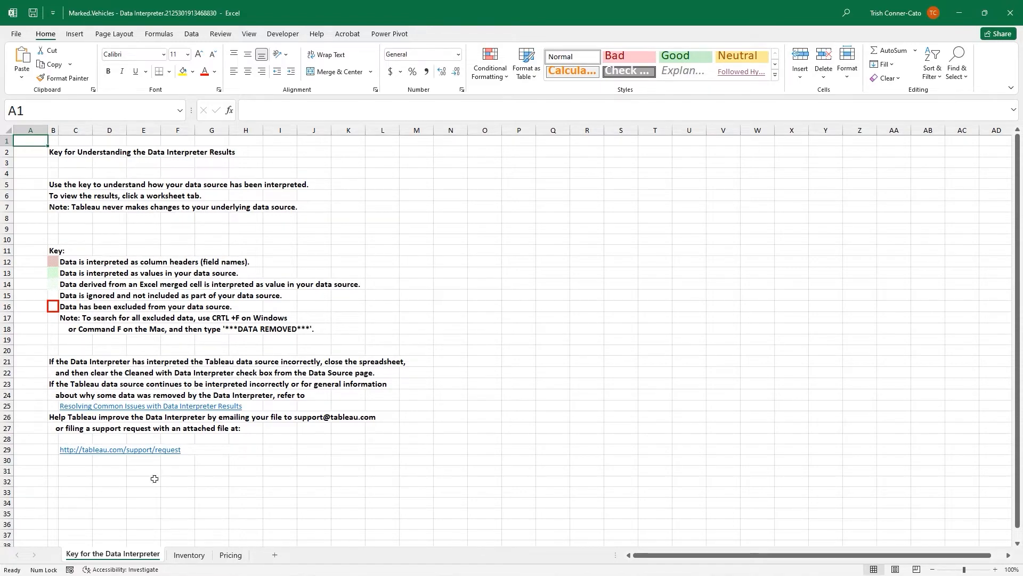
click(189, 555)
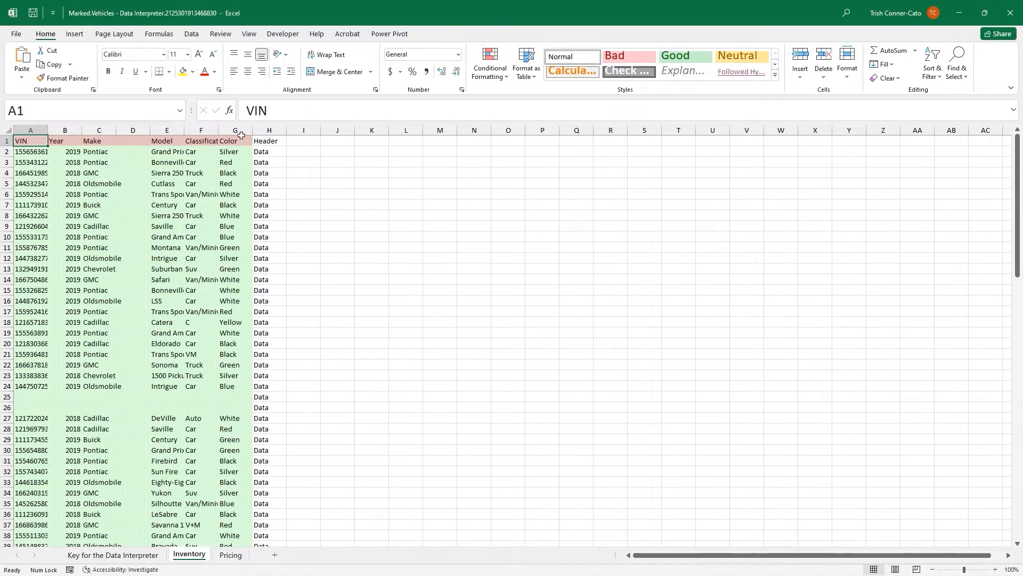
- Fit the Dealer Cost and MSRP columns to their contents on the marked Pricing sheet
click(230, 556)
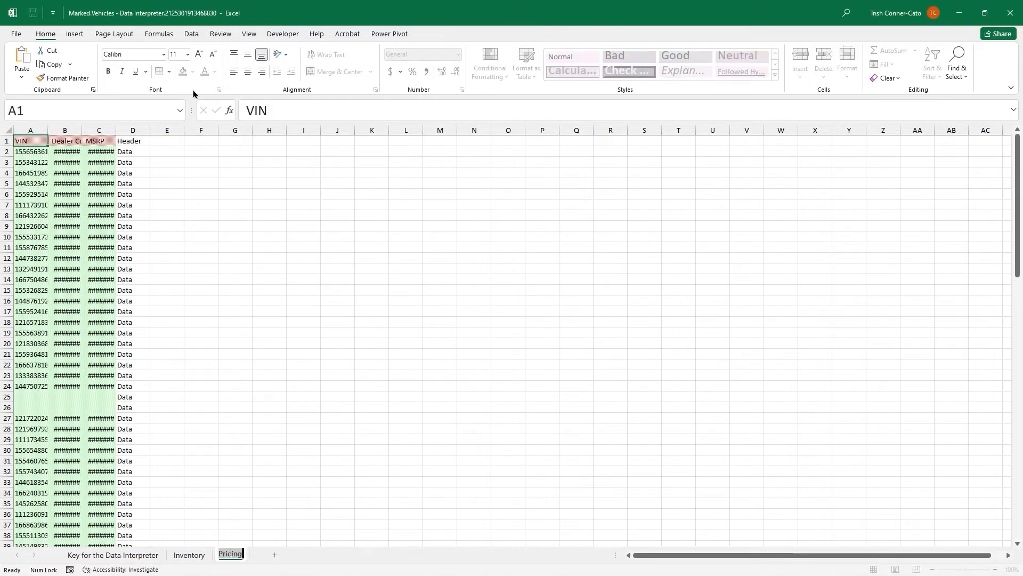
double_click(79, 129)
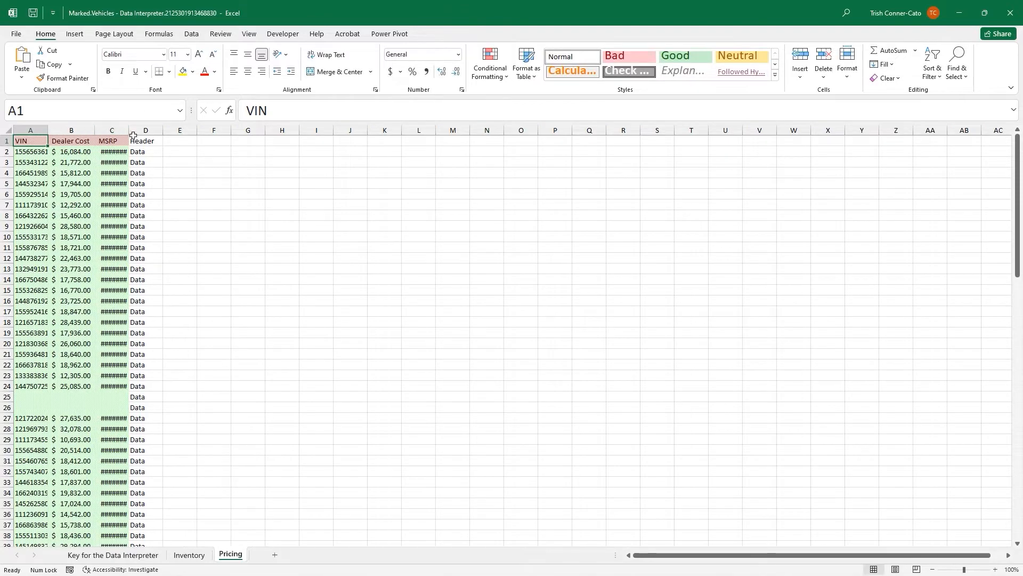
double_click(129, 130)
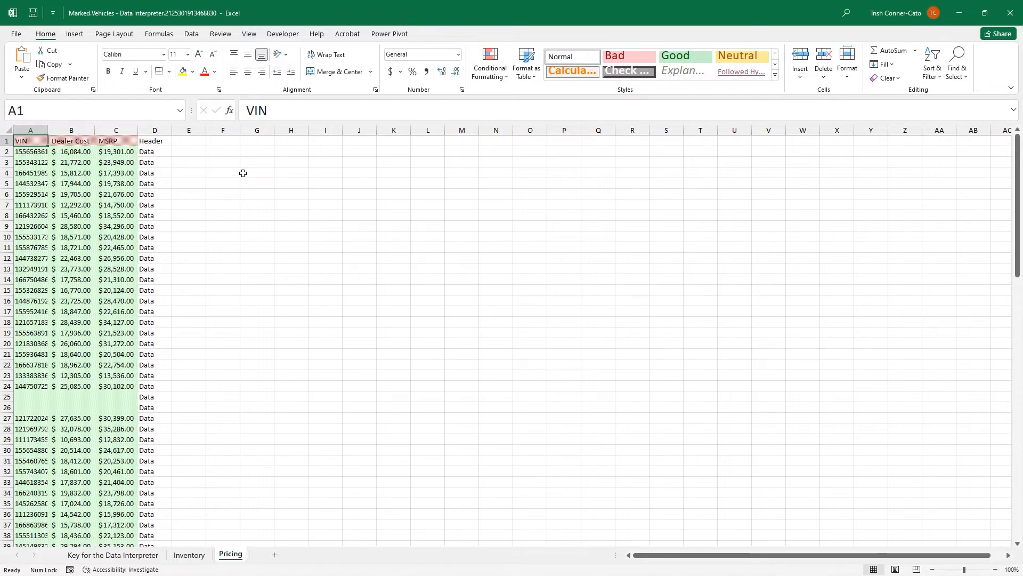
- Fit the Classification column to its contents on the marked Inventory sheet
click(189, 555)
click(351, 330)
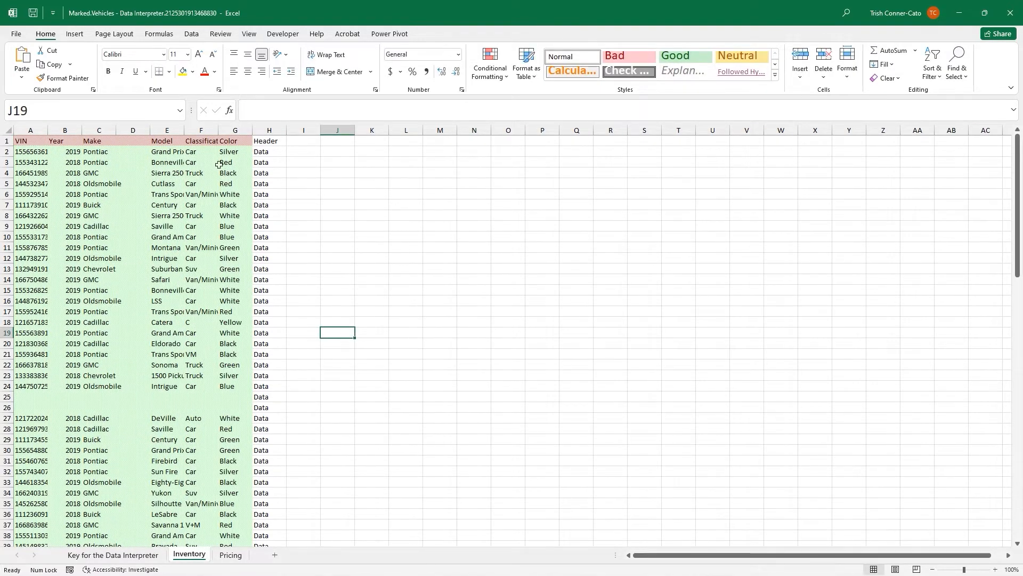
click(215, 129)
double_click(219, 129)
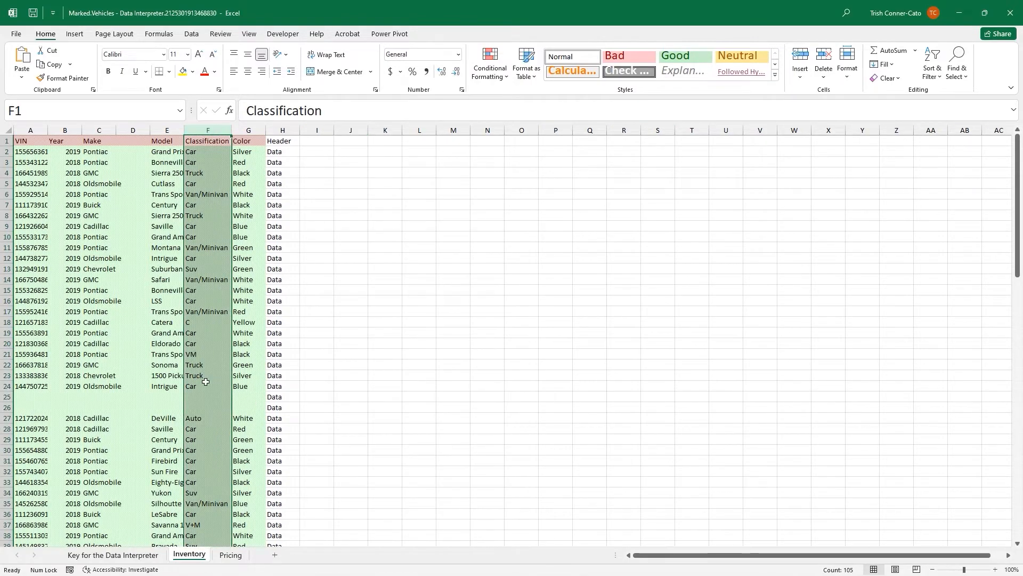
- Check how Data Interpreter treated the Classification entries and close the marked results workbook without saving
scroll(205, 379, down, 1)
scroll(205, 382, down, 1)
scroll(206, 381, down, 3)
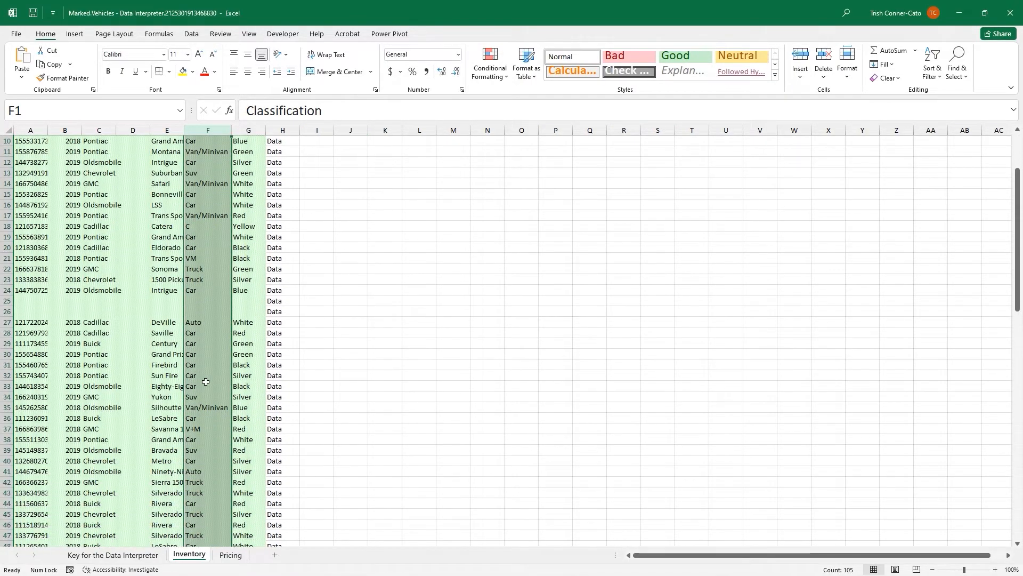
scroll(205, 382, up, 3)
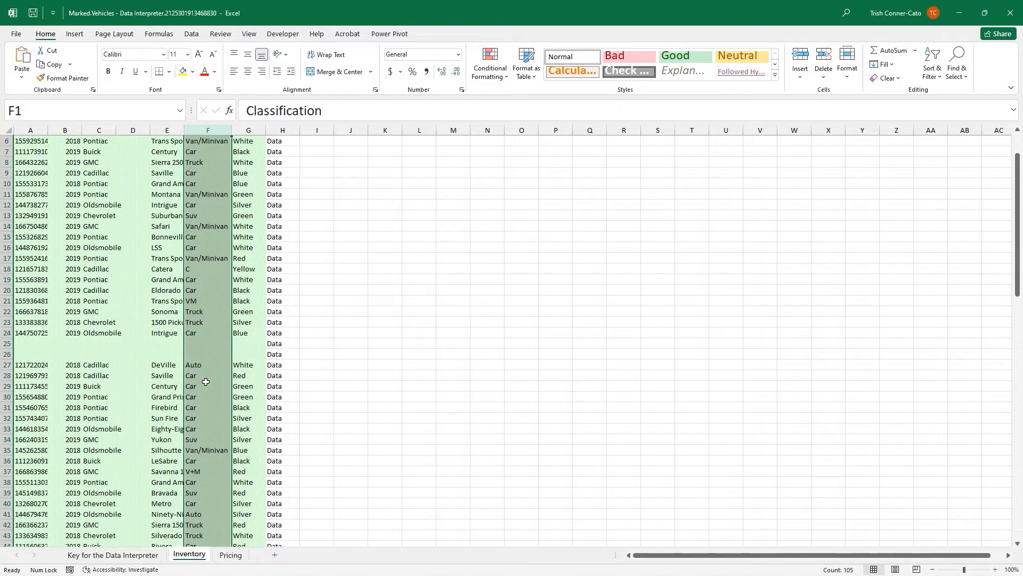
scroll(205, 382, up, 2)
scroll(205, 382, down, 6)
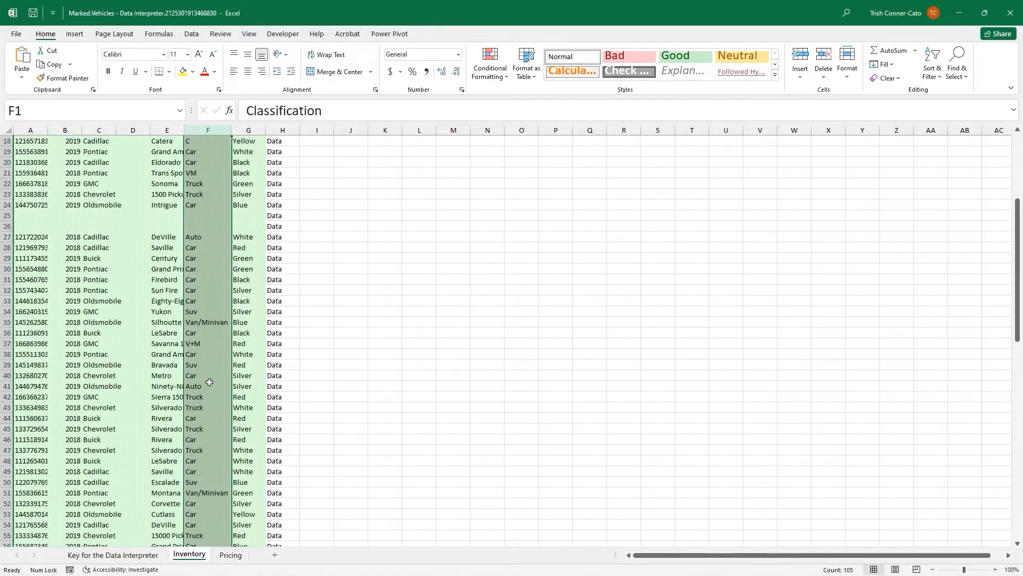
click(1014, 13)
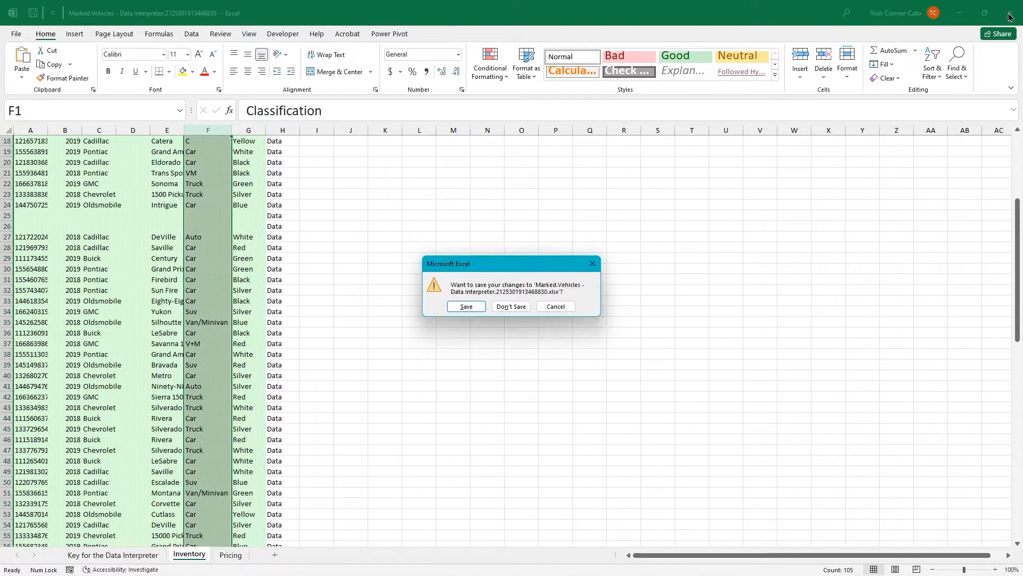
click(516, 306)
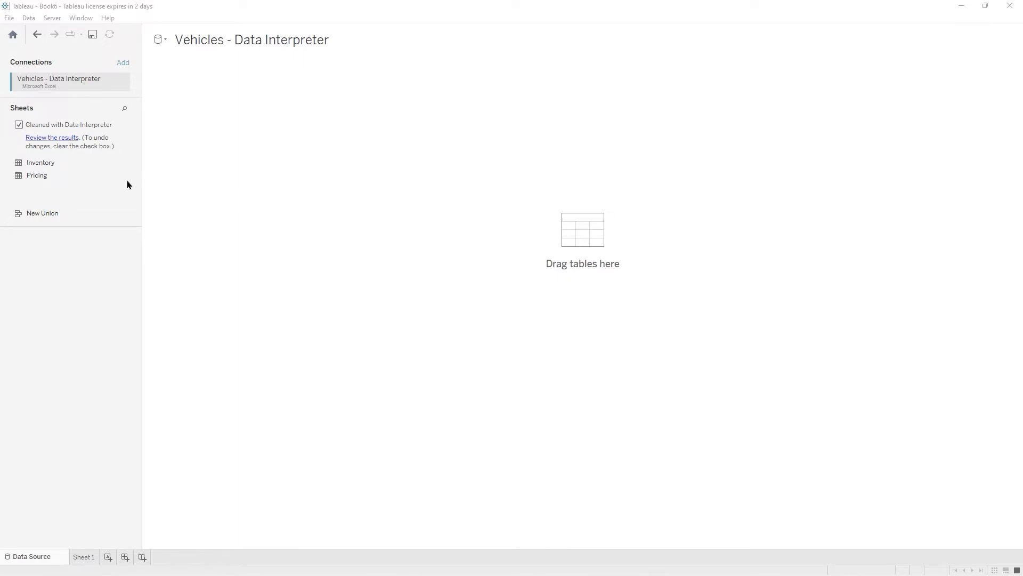
- Add the Inventory table to the Tableau data source, relate the Pricing table to it, and display the Inventory table's data
drag(39, 167, 259, 177)
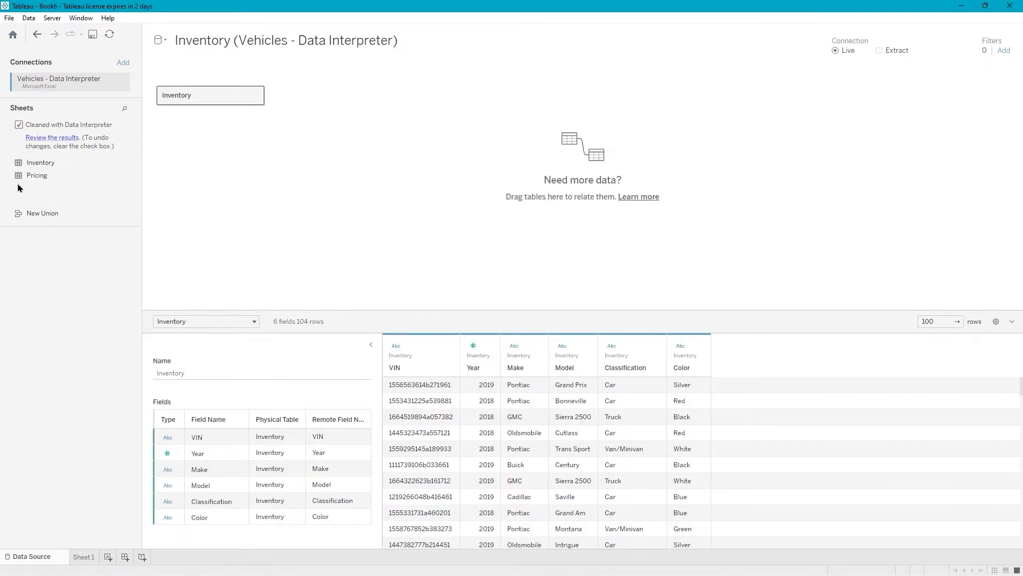
drag(29, 176, 328, 116)
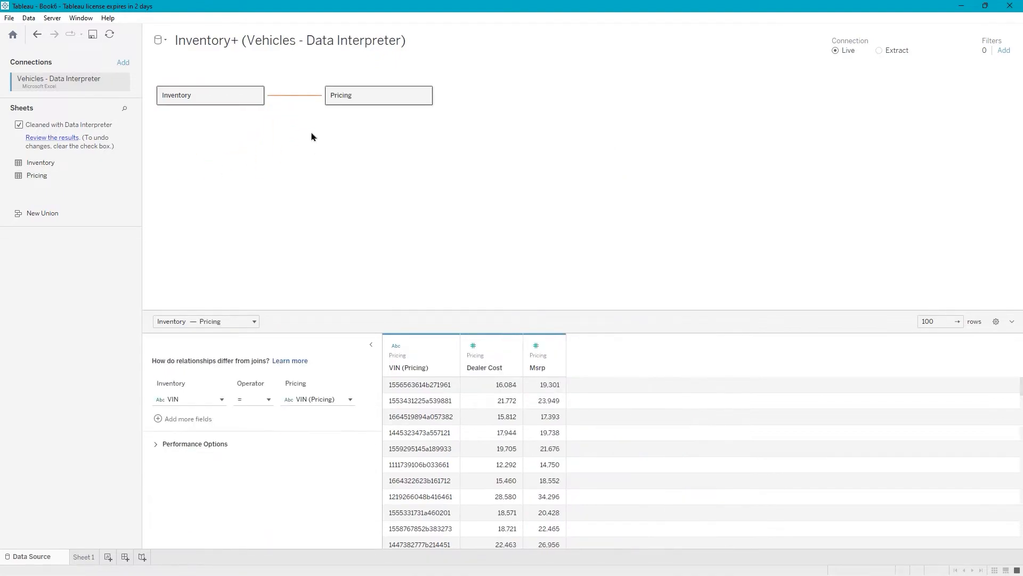
mouse_move(312, 102)
click(217, 103)
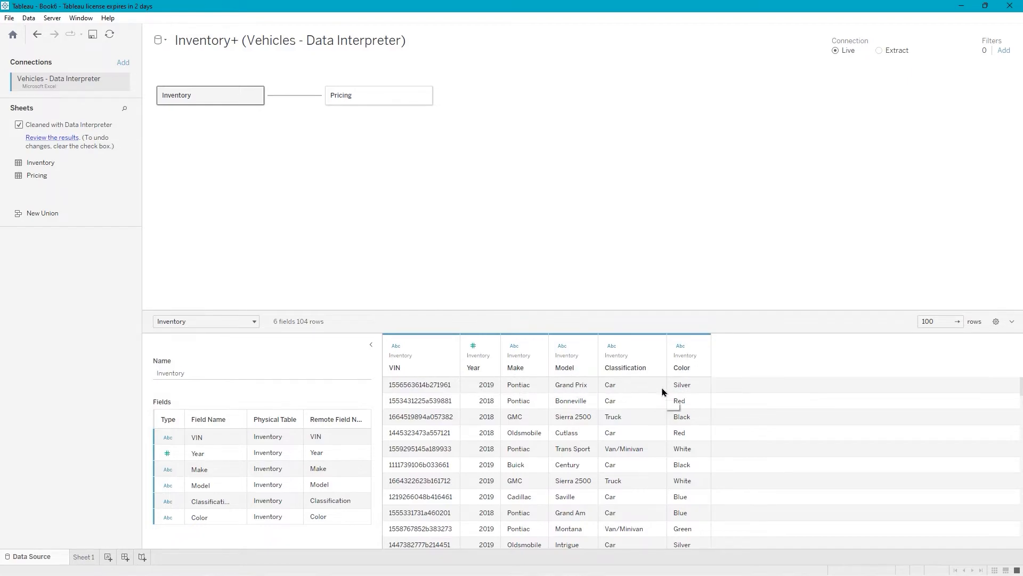
- Examine the Classification values throughout the Inventory table's data for inconsistent entries
scroll(662, 392, down, 5)
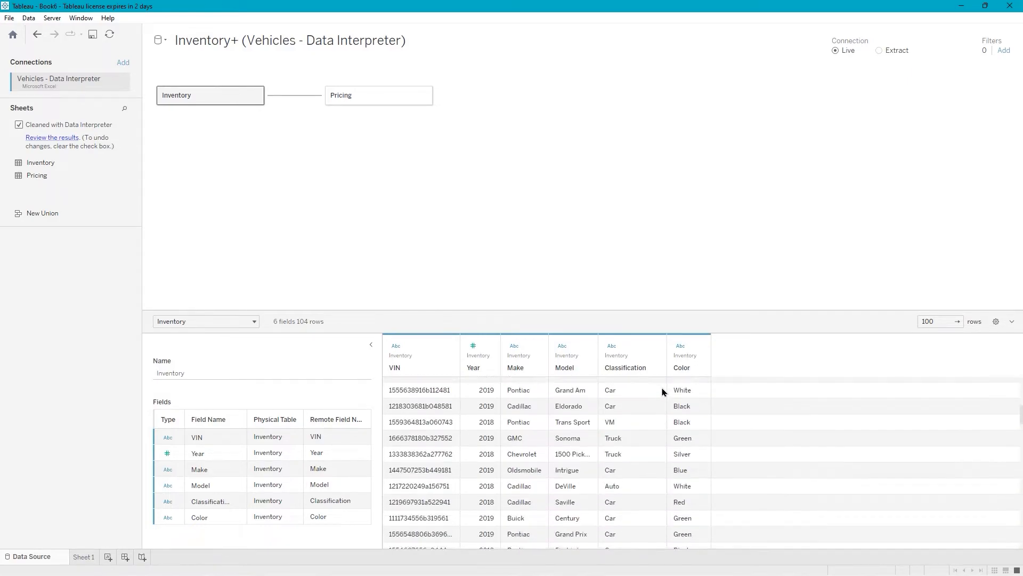
scroll(663, 392, down, 5)
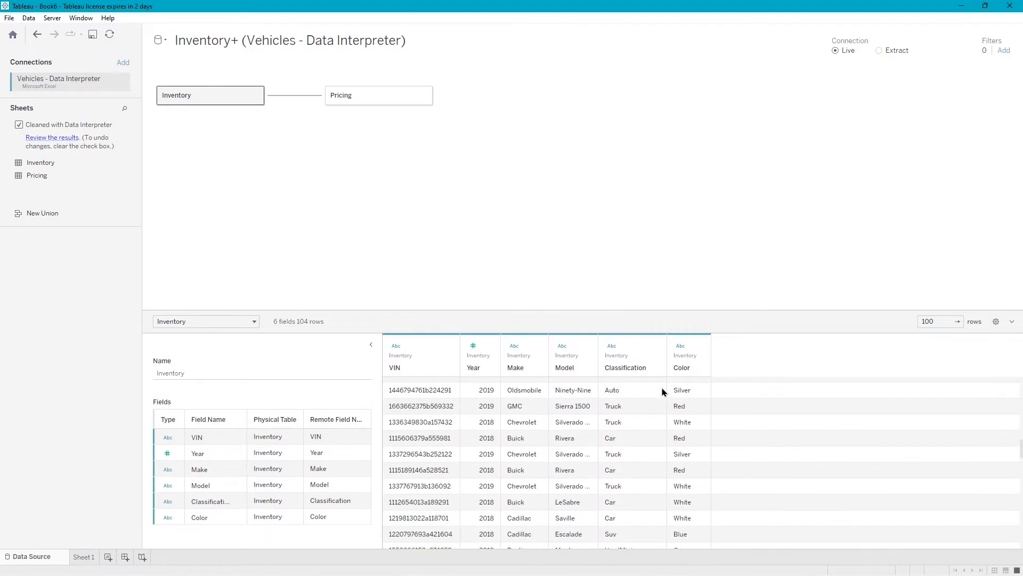
scroll(662, 391, down, 5)
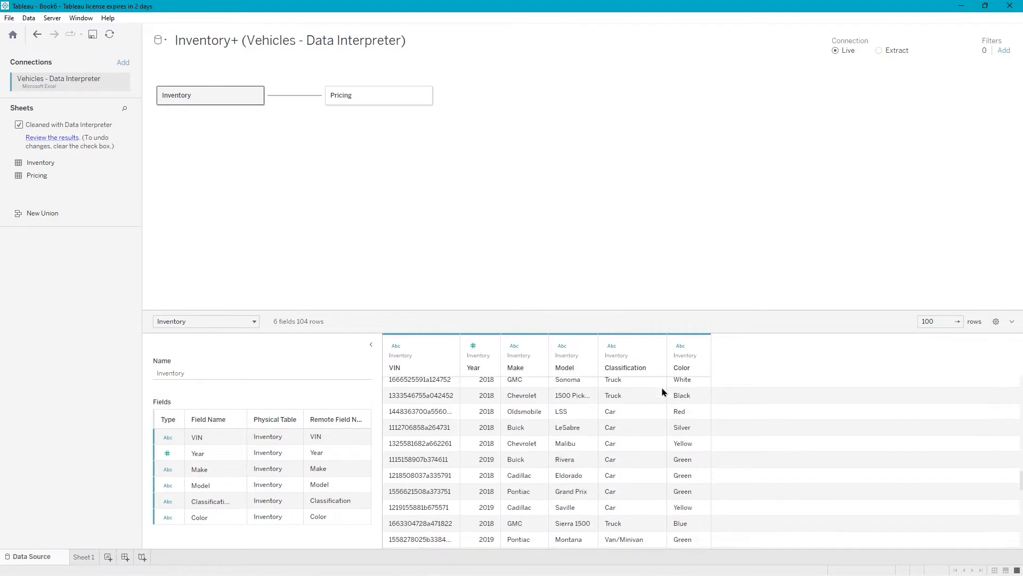
scroll(662, 391, down, 5)
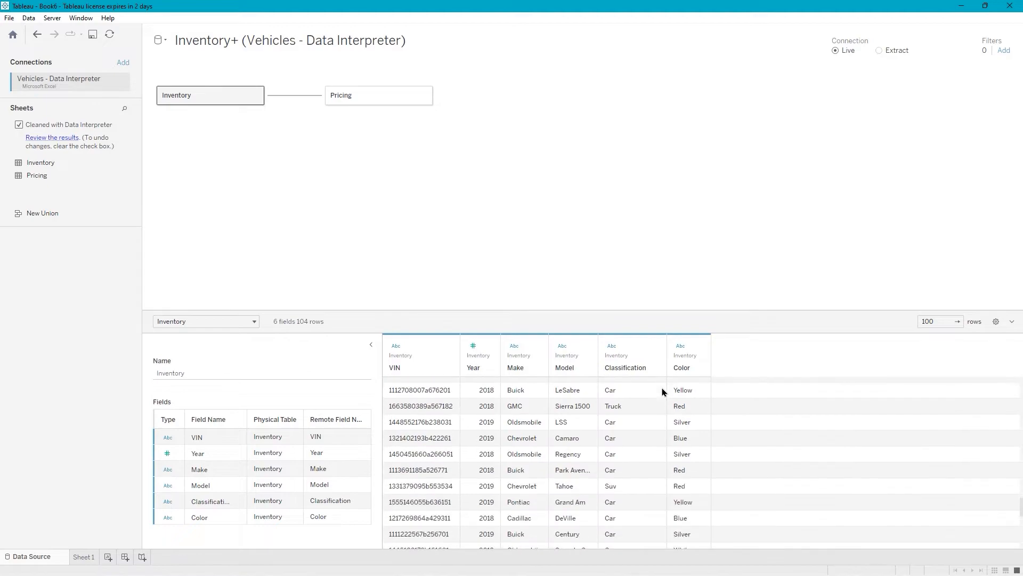
scroll(663, 392, down, 2)
scroll(662, 392, up, 8)
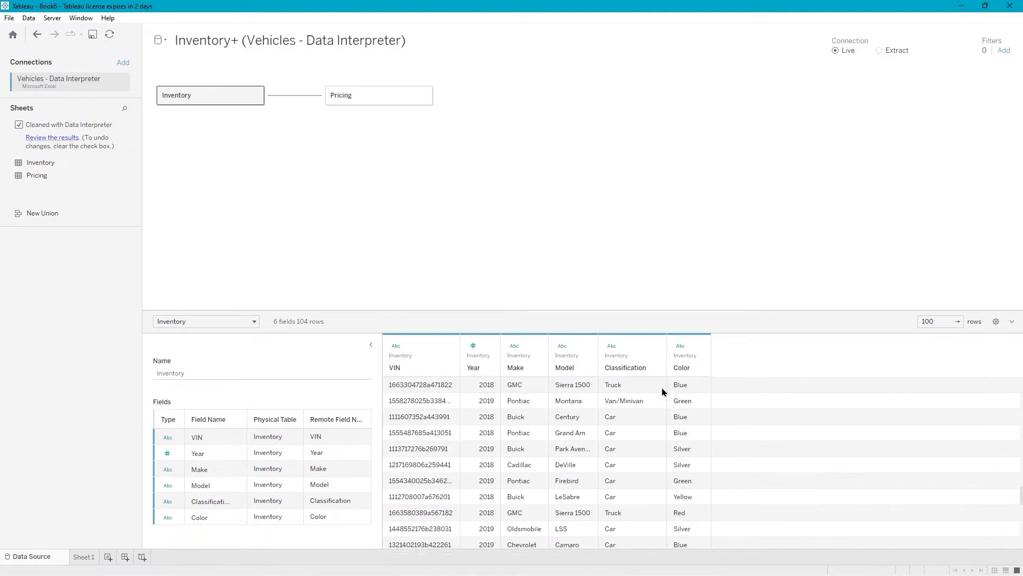
scroll(663, 392, up, 7)
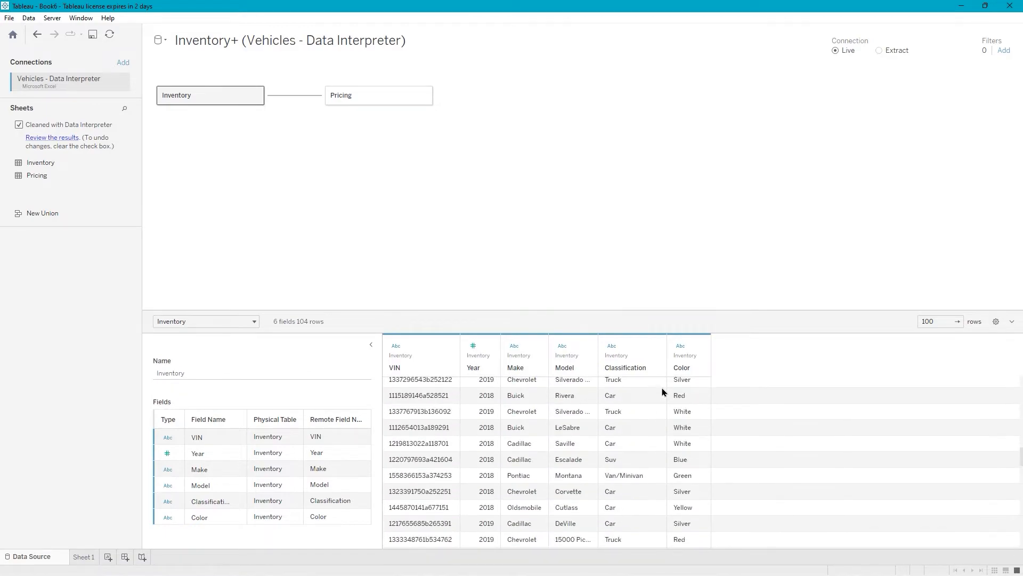
scroll(663, 392, up, 7)
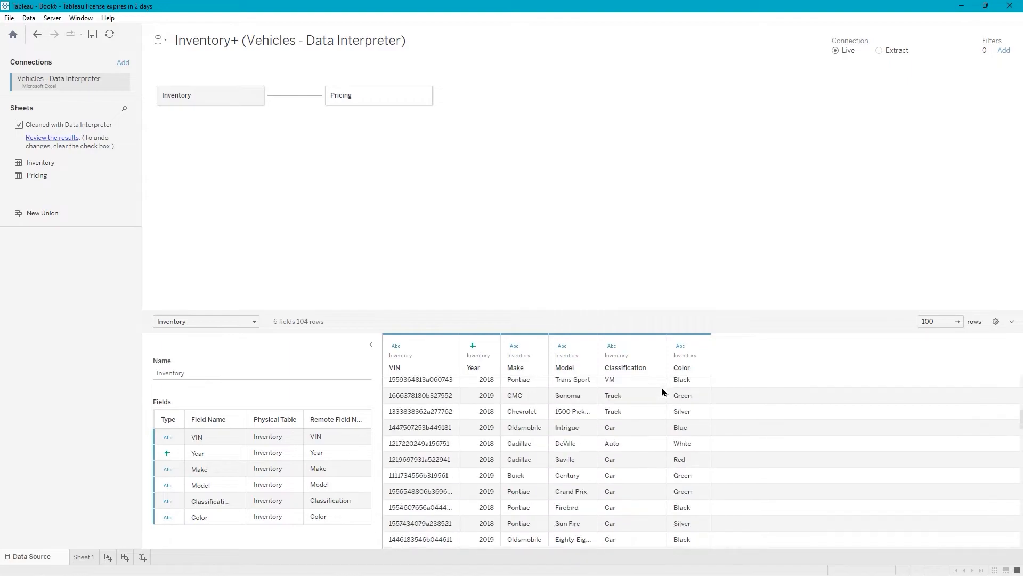
scroll(663, 392, up, 4)
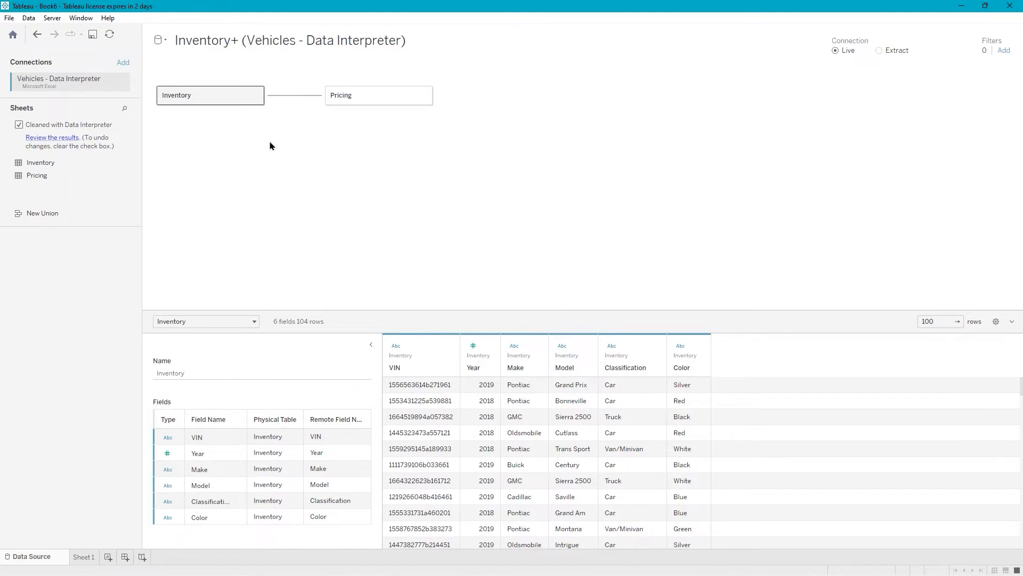
- Join the Pricing sheet to Inventory inside the Inventory table and hide the duplicate VIN (Pricing1) column
double_click(198, 101)
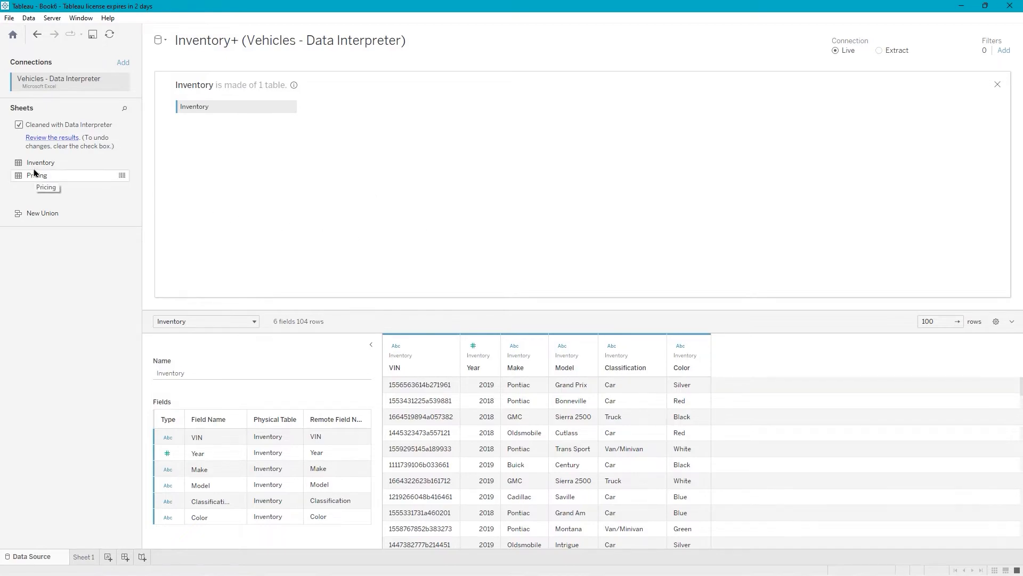
drag(35, 175, 395, 107)
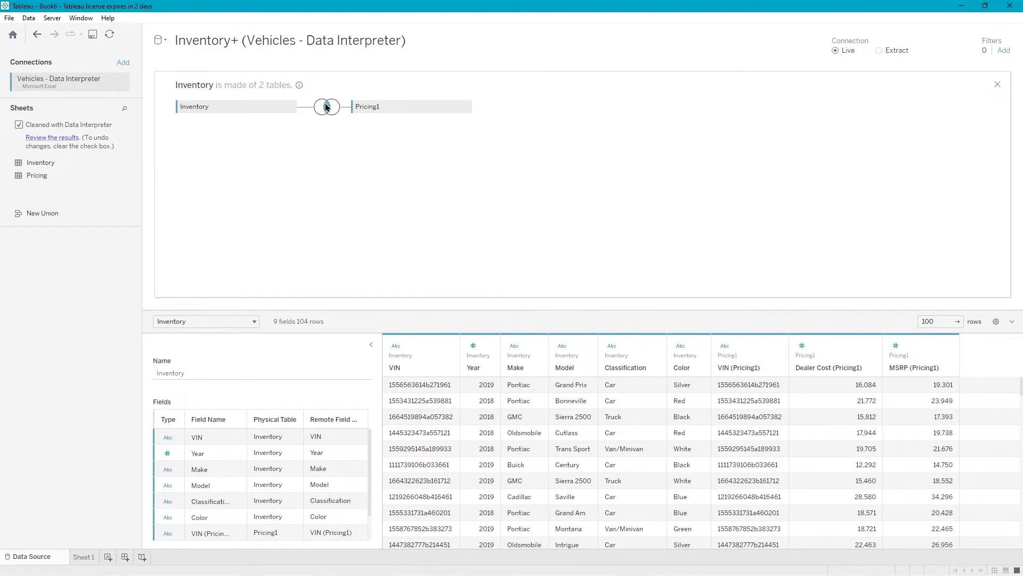
mouse_move(327, 107)
right_click(745, 371)
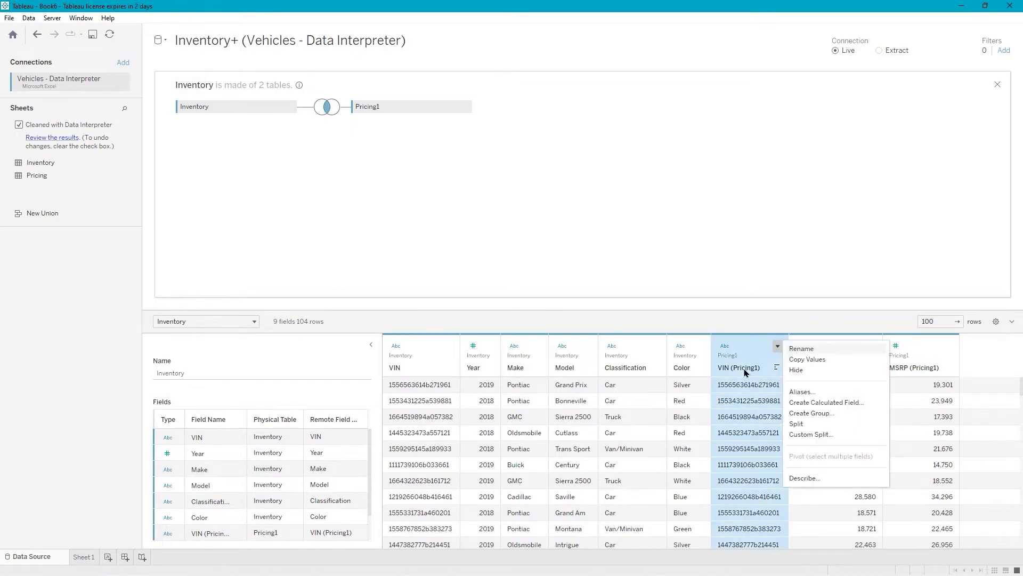
click(797, 370)
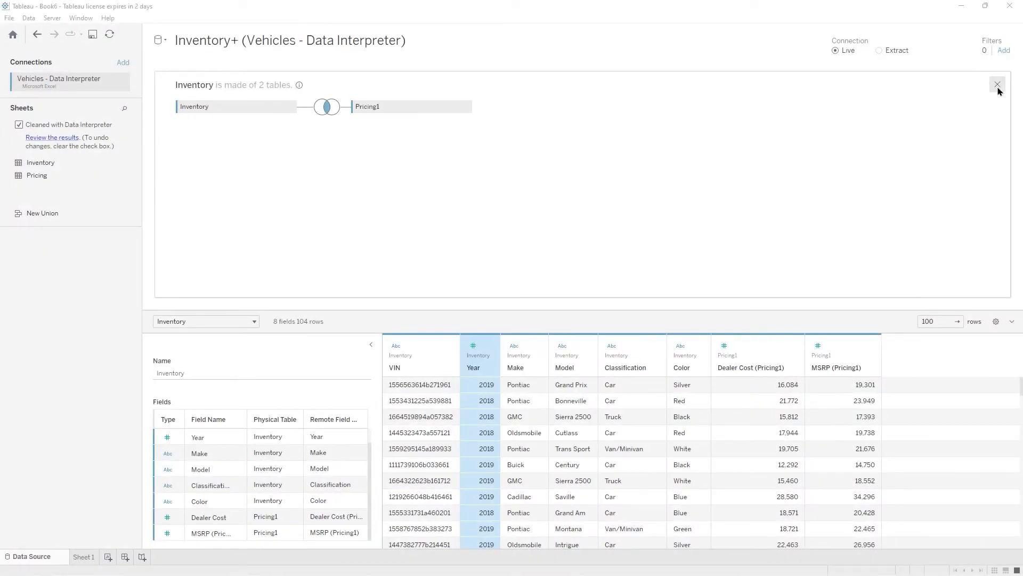
click(997, 86)
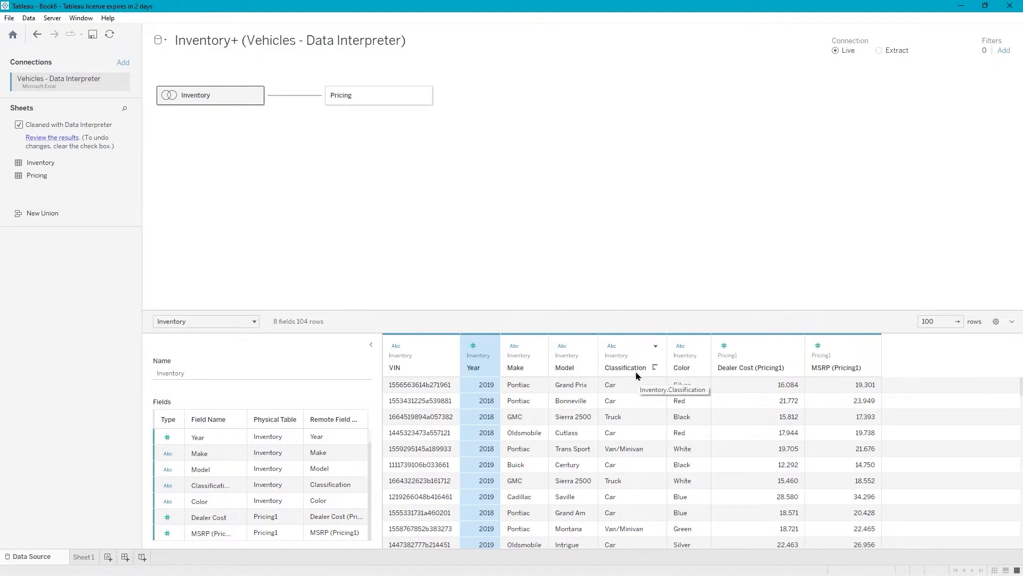
- Start a group on the Classification field and combine Auto, C and Car into a group named Car
scroll(636, 383, down, 3)
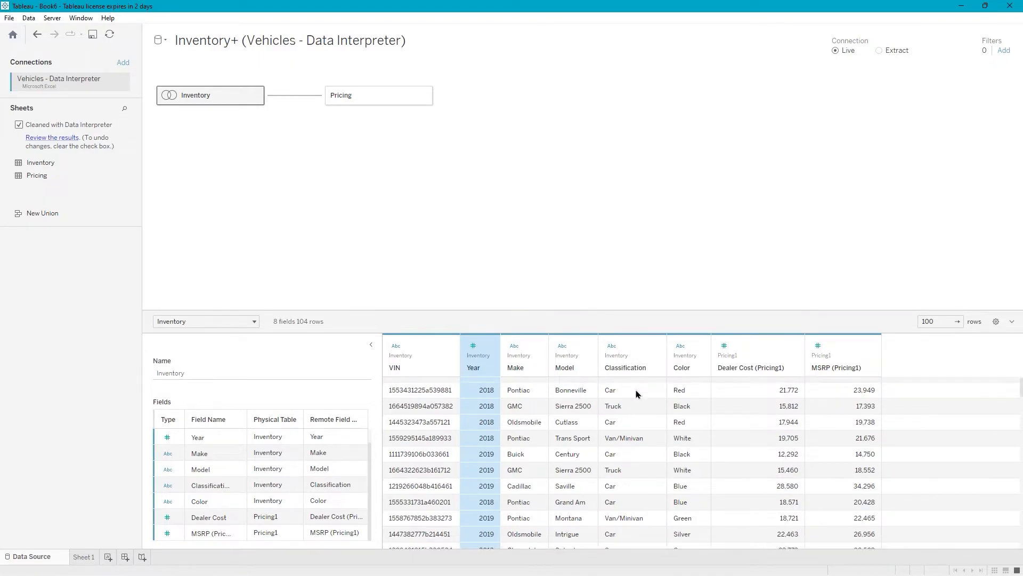
scroll(636, 394, down, 1)
scroll(635, 395, up, 1)
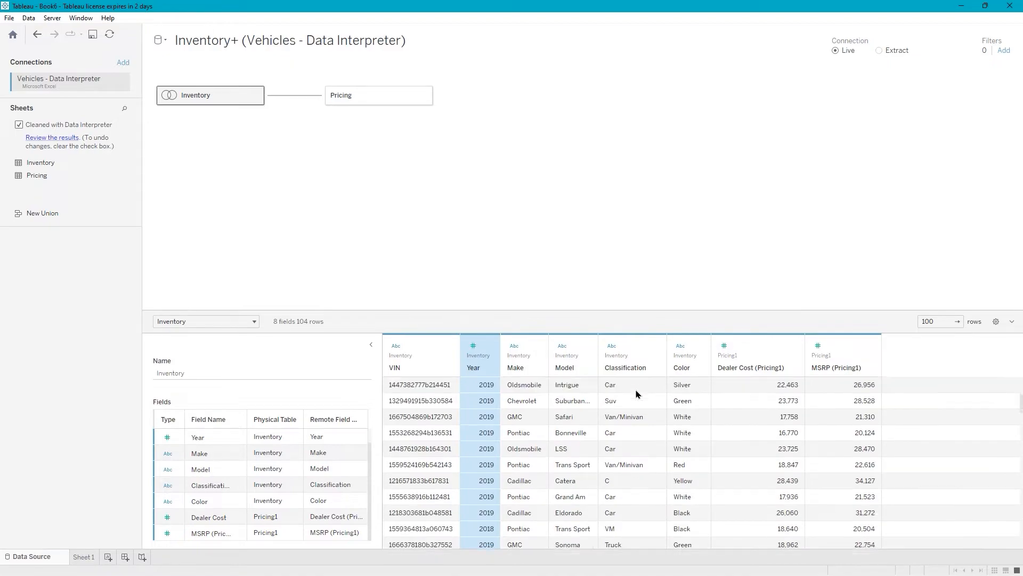
scroll(635, 394, down, 2)
scroll(636, 394, down, 6)
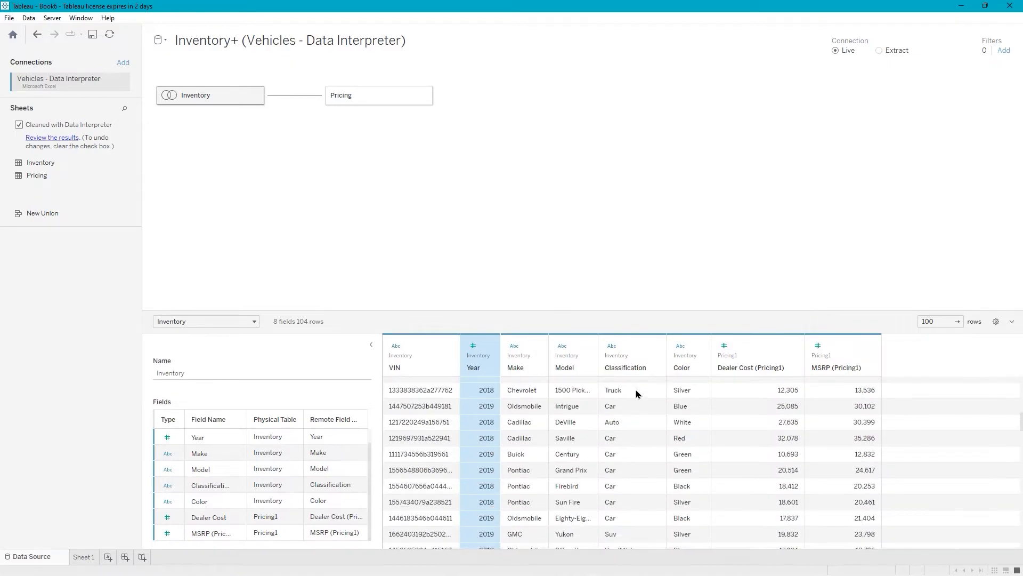
scroll(636, 393, down, 6)
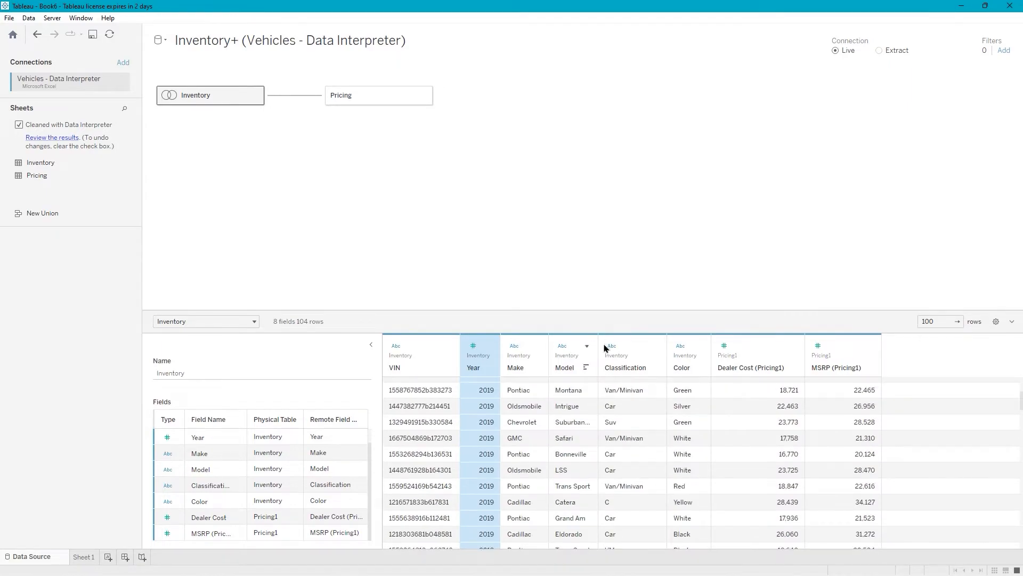
right_click(626, 371)
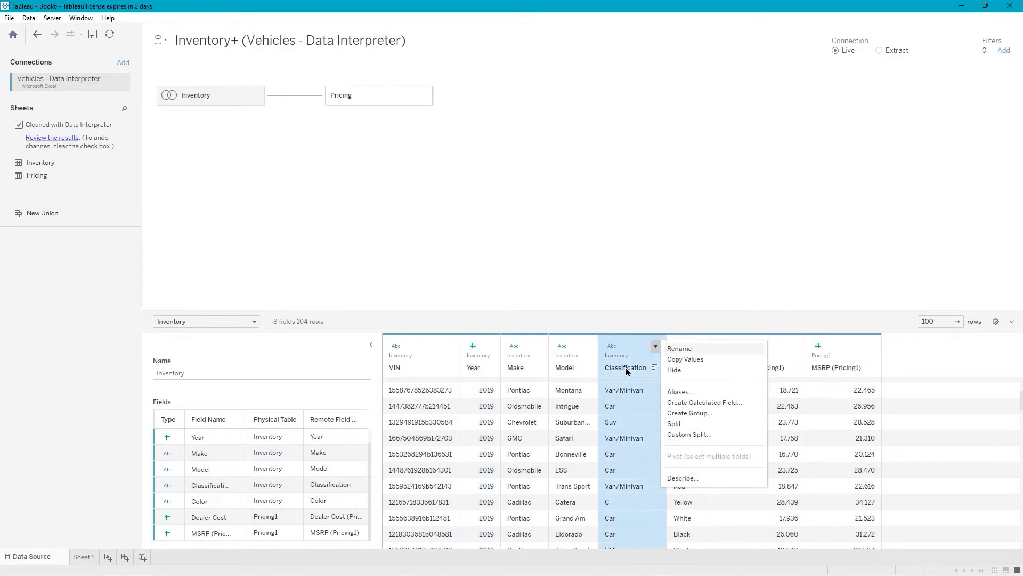
click(699, 417)
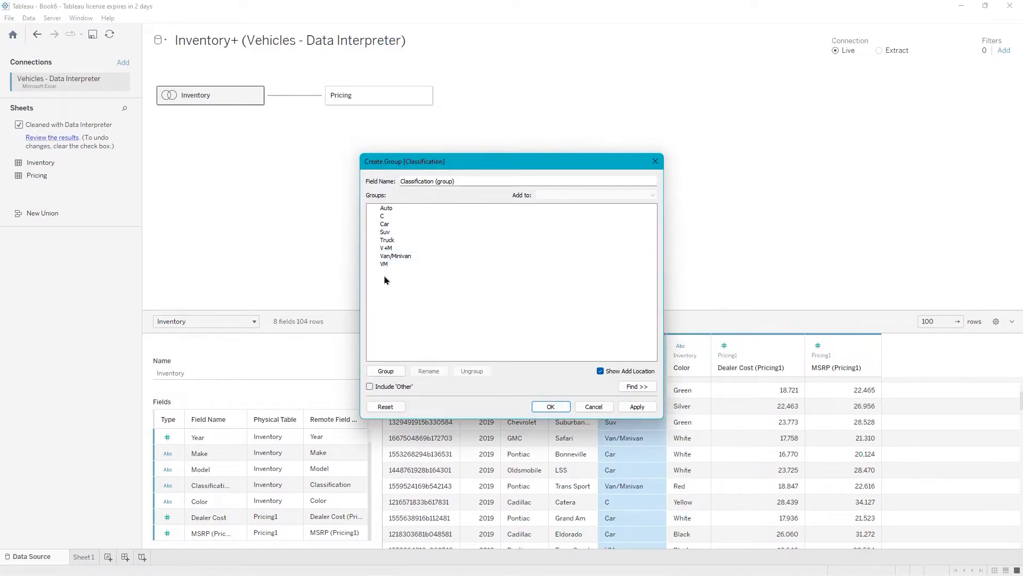
click(383, 217)
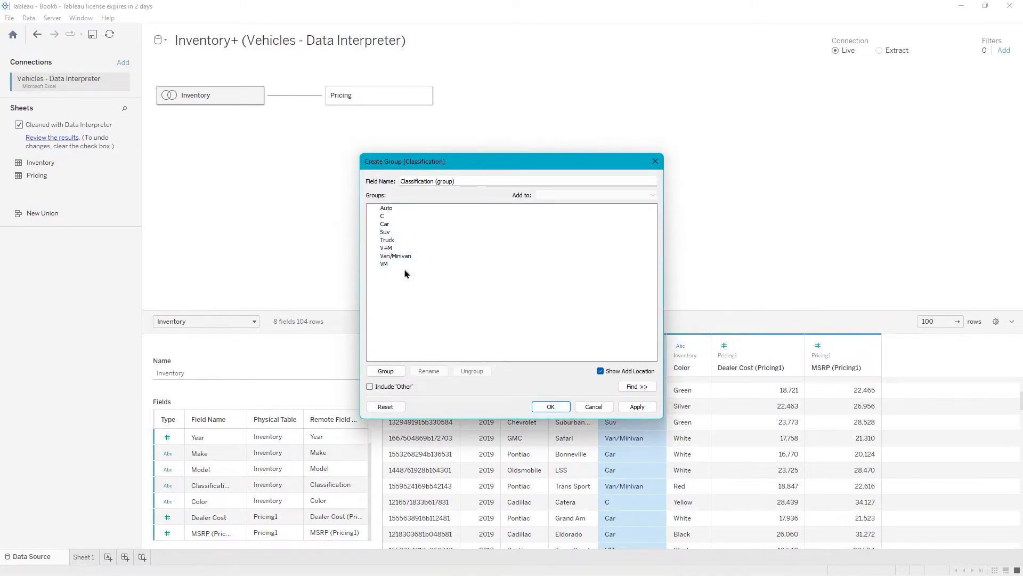
click(391, 218)
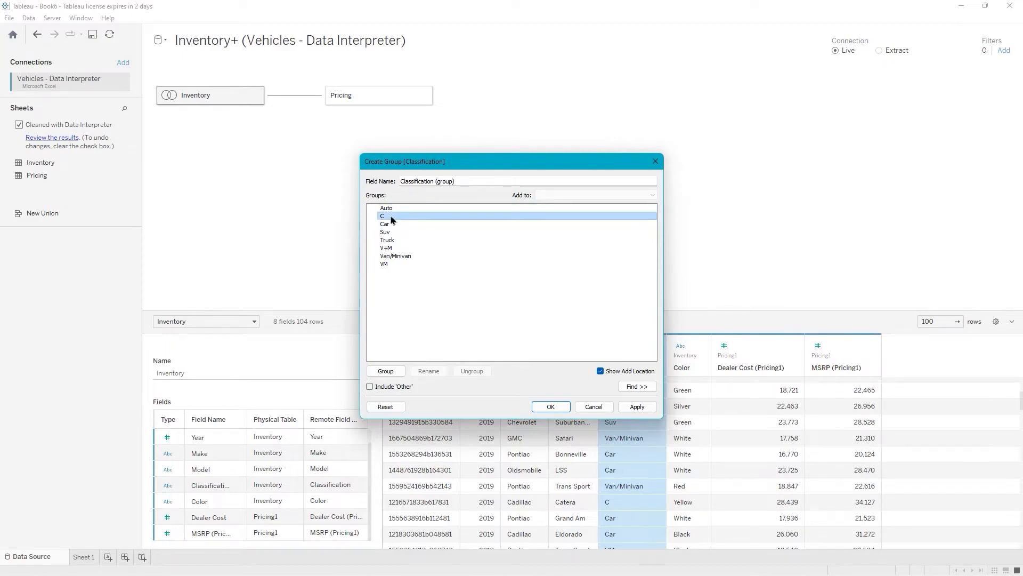
ctrl+click(387, 225)
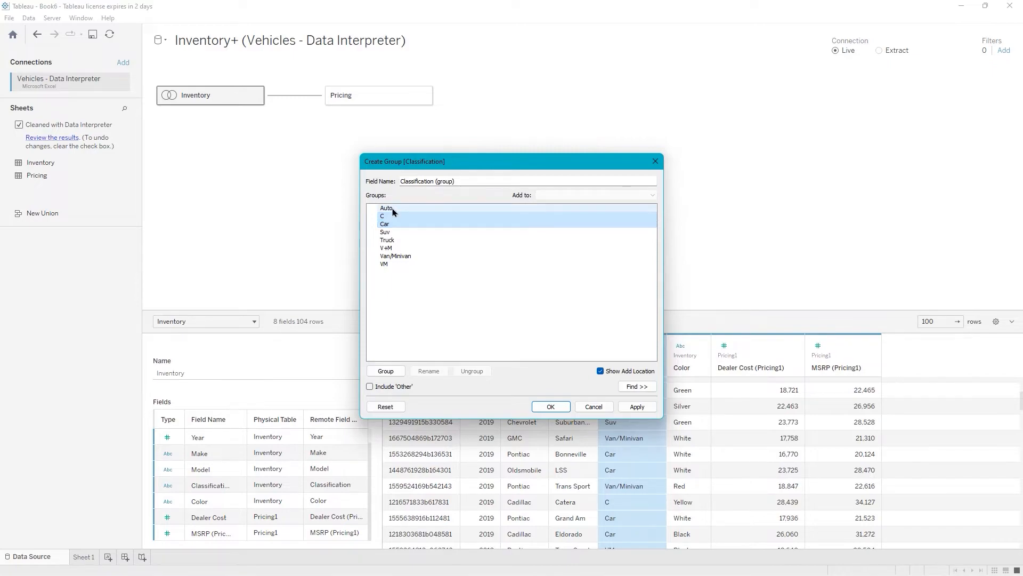
ctrl+click(392, 209)
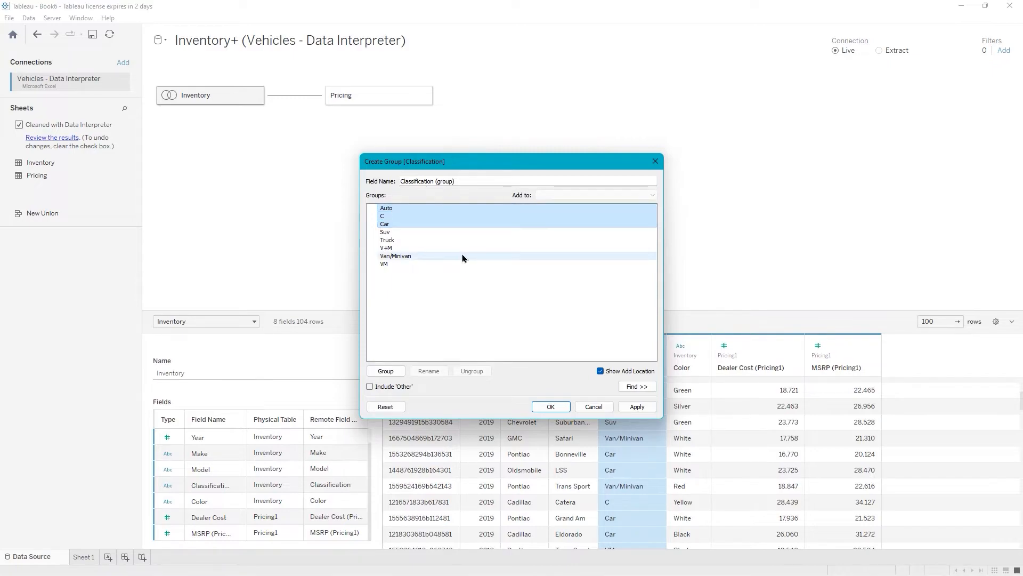
click(386, 371)
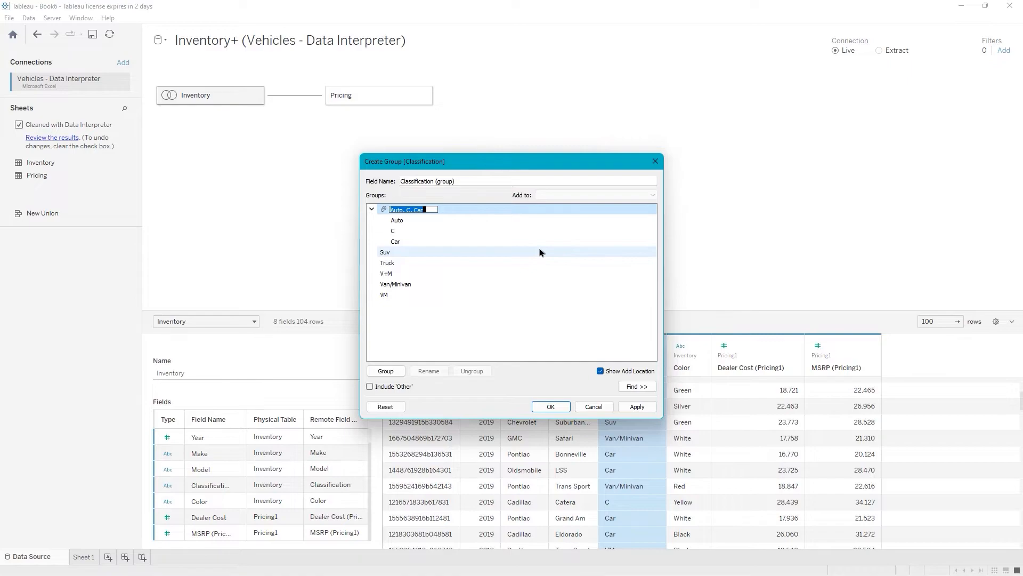
text(C)
key(Return)
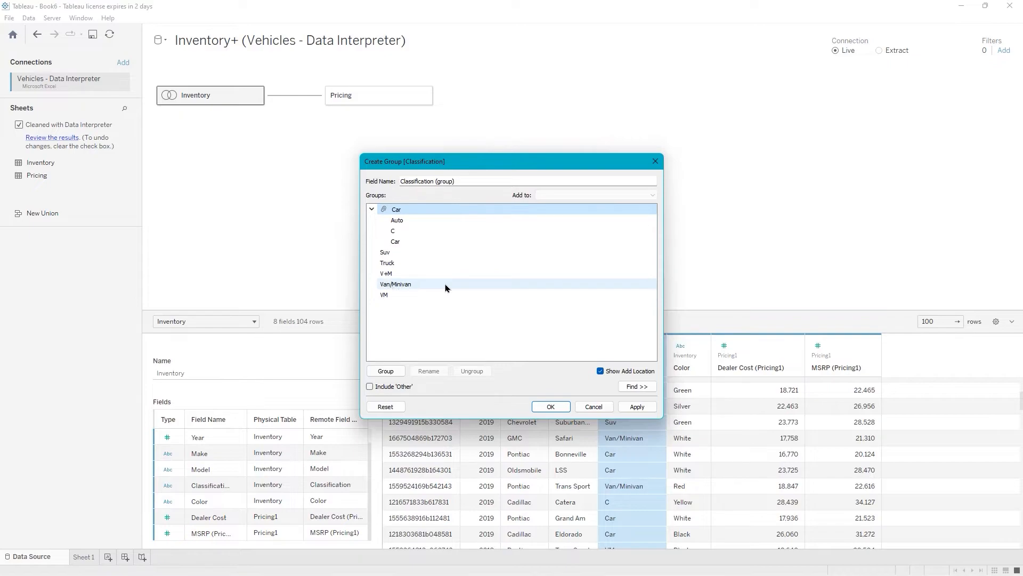
- Group V+M and Van/Minivan under the name Van/Minivan, and add VM to that group
drag(387, 274, 433, 284)
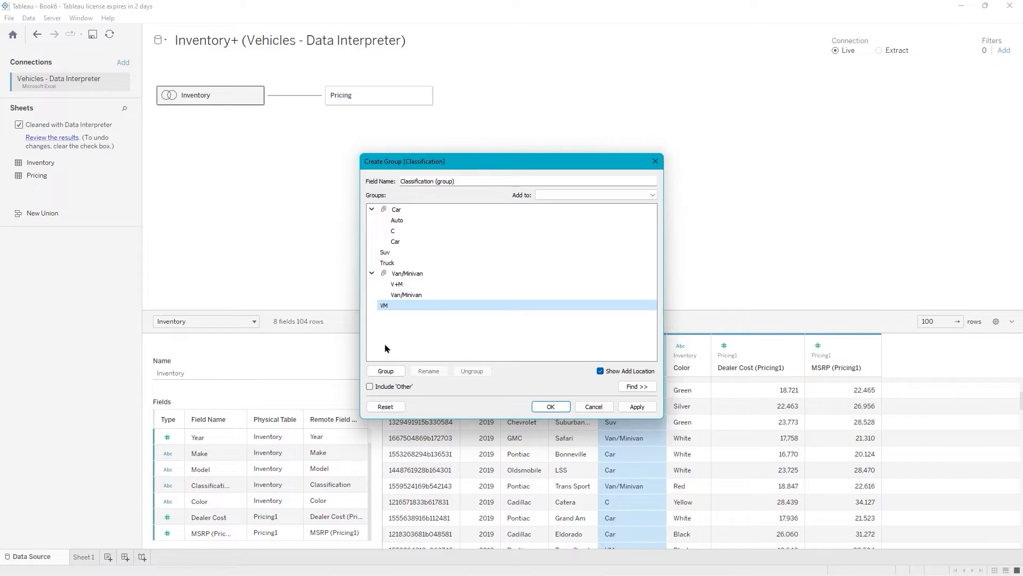
click(384, 307)
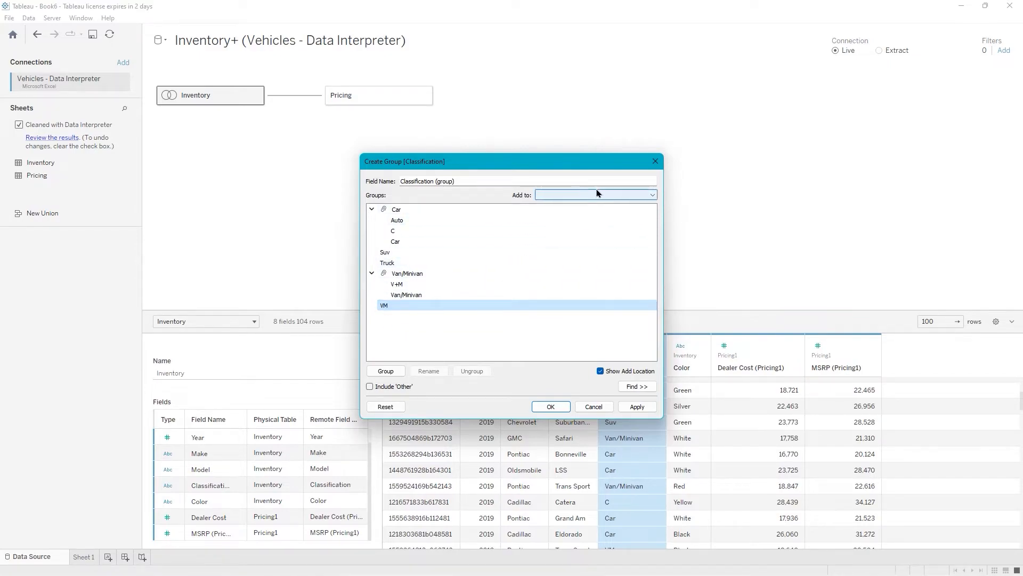
click(653, 195)
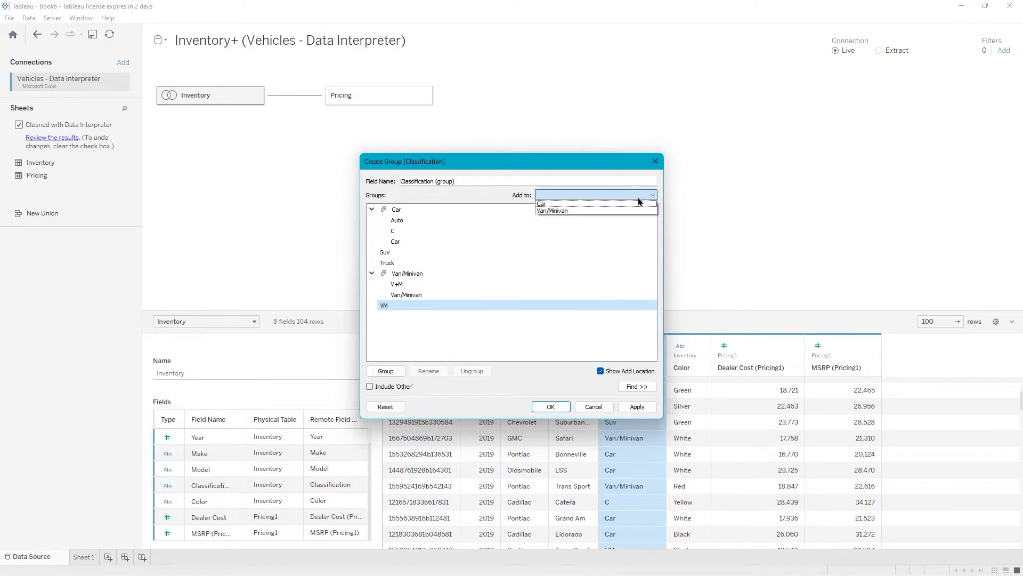
click(599, 211)
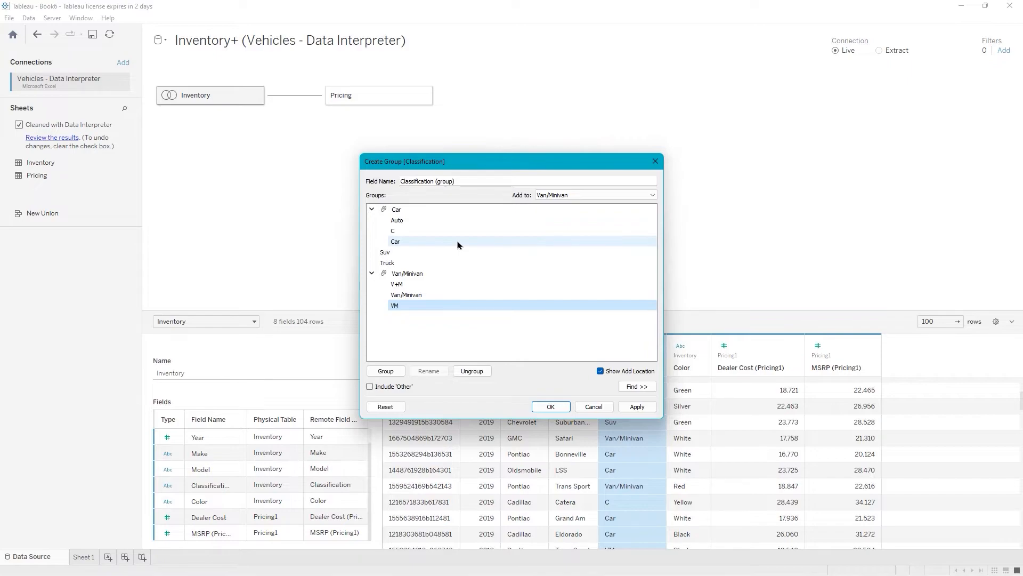
- Try collecting the ungrouped values under Other, turn that option off again, and create the Classification (group) field
click(370, 387)
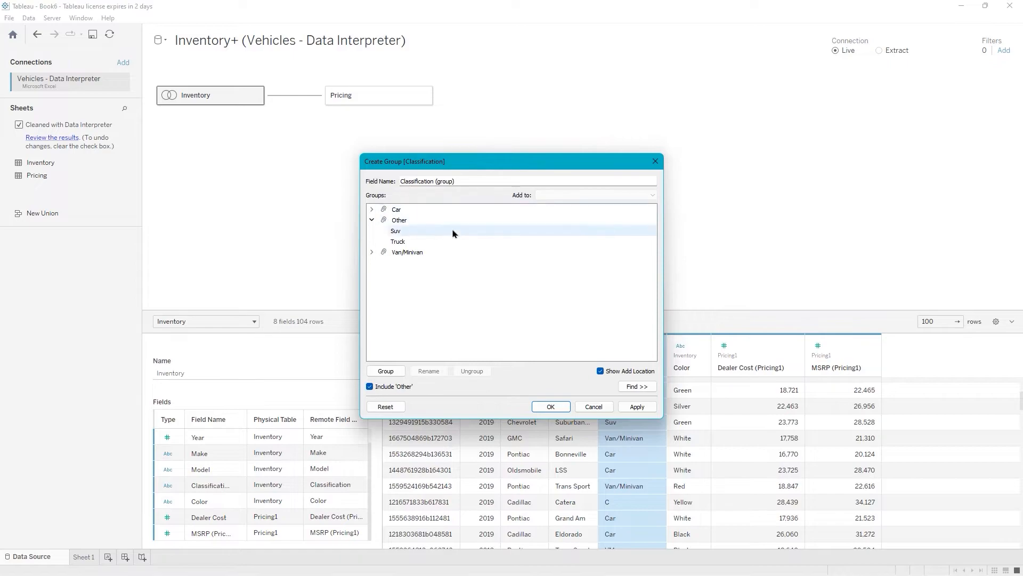
click(370, 386)
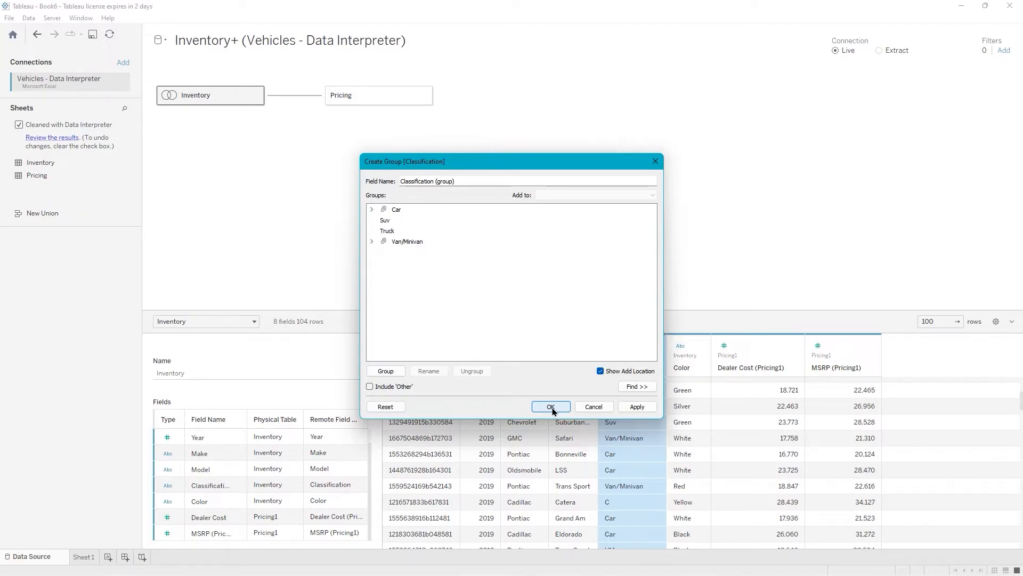
click(552, 407)
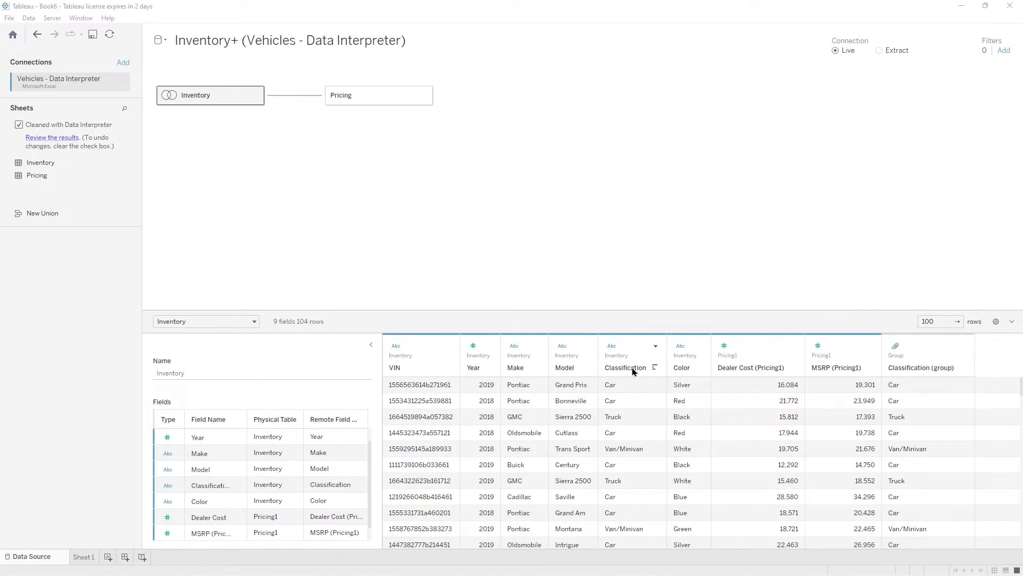
- Compare the original Classification values with the Classification (group) values across the data rows
scroll(654, 397, down, 3)
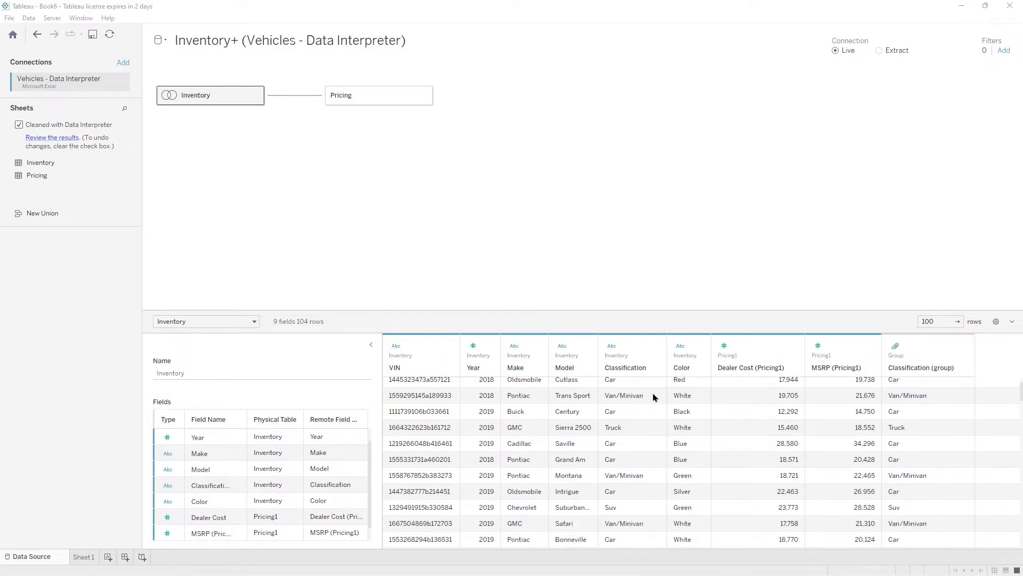
scroll(655, 397, down, 3)
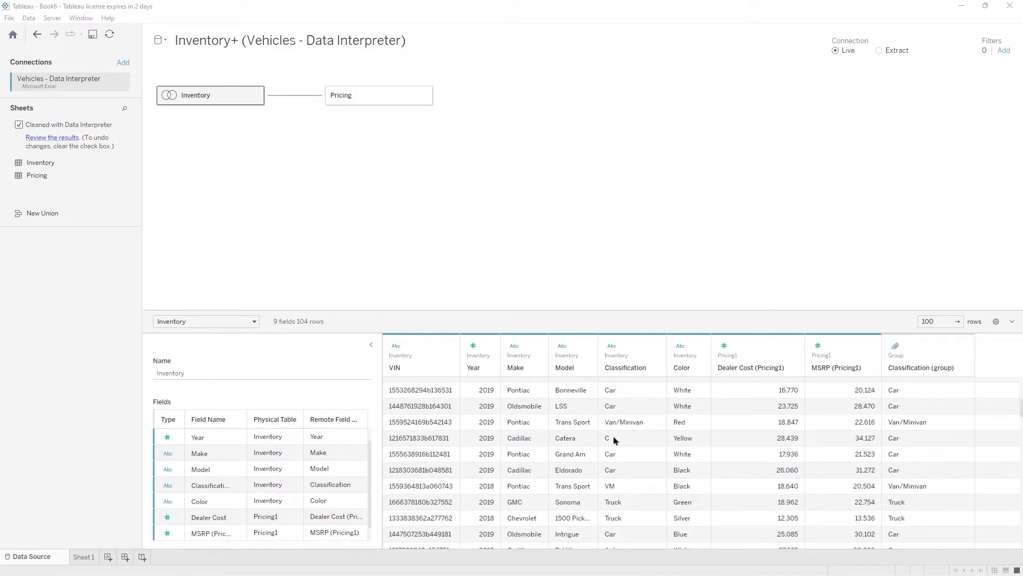
scroll(615, 438, down, 3)
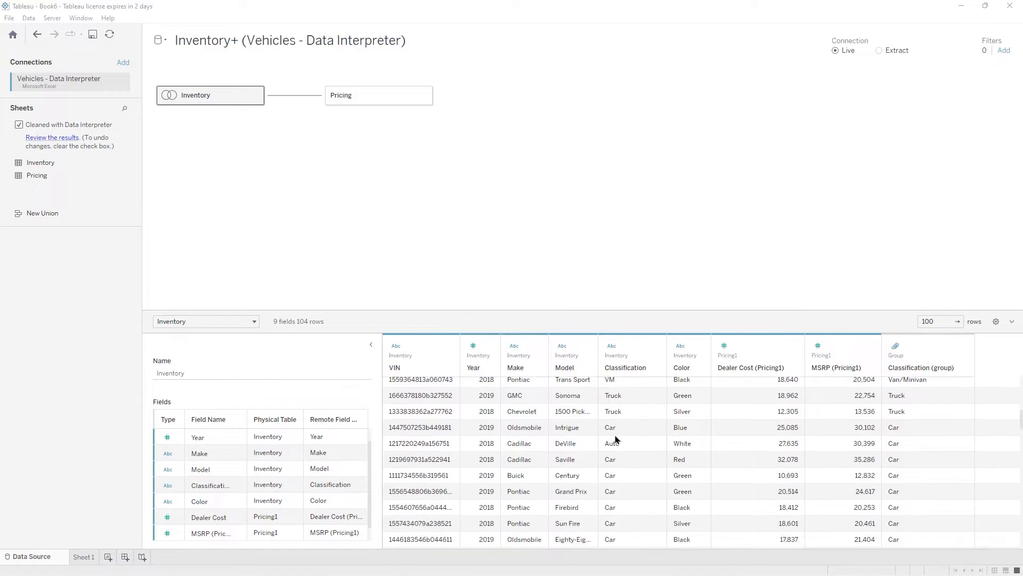
scroll(615, 439, up, 3)
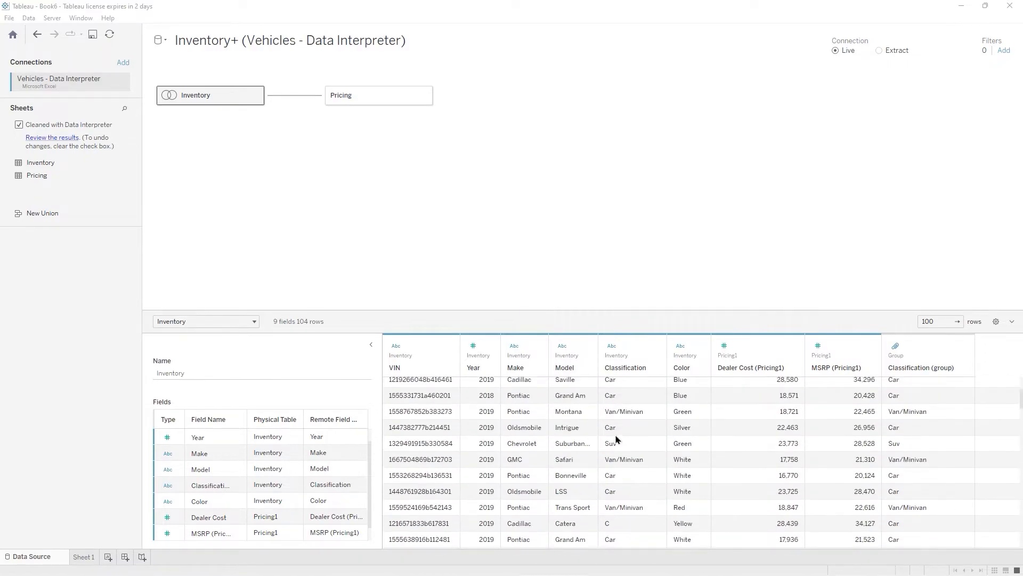
scroll(616, 439, down, 3)
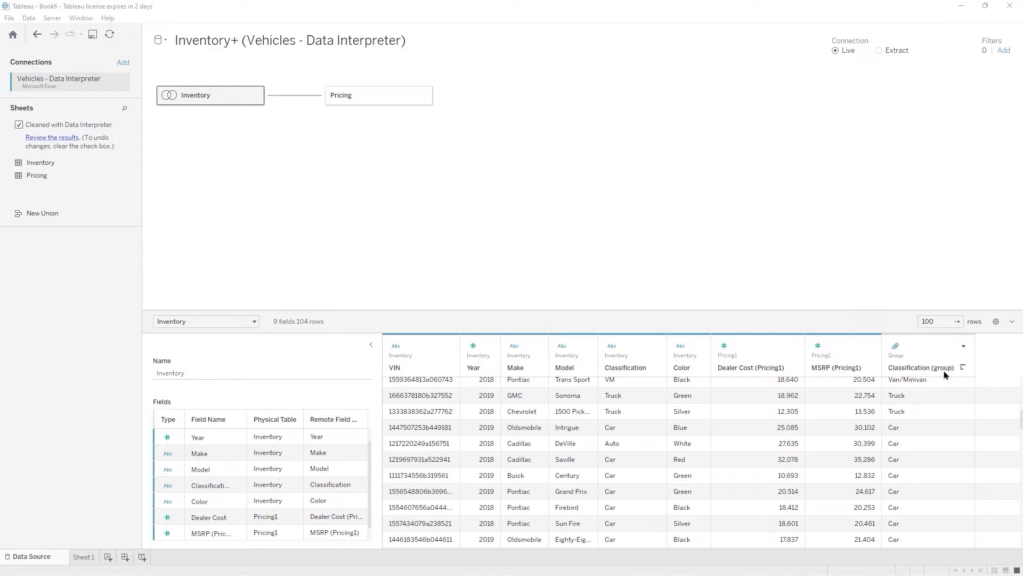
scroll(945, 425, up, 4)
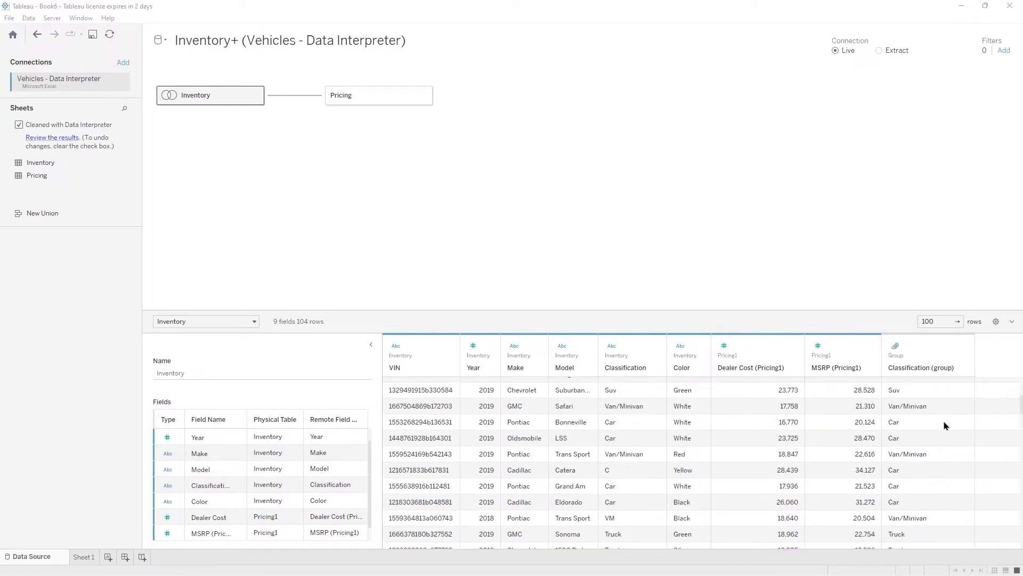
scroll(944, 425, up, 2)
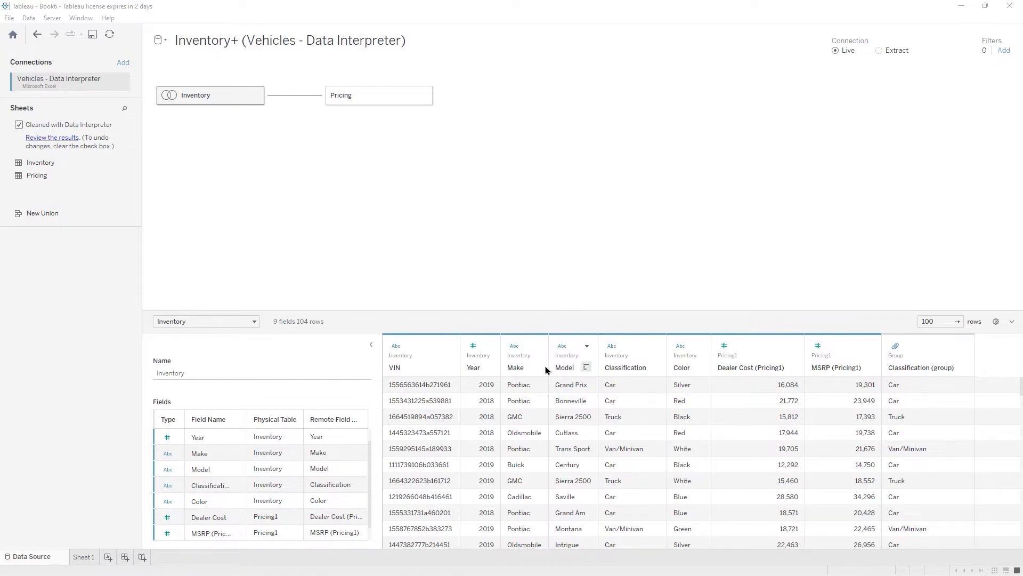
- Create a Model (group) field that combines Eighty-Eight, Ninety-Nine and Seventy-Seven into one group
click(587, 346)
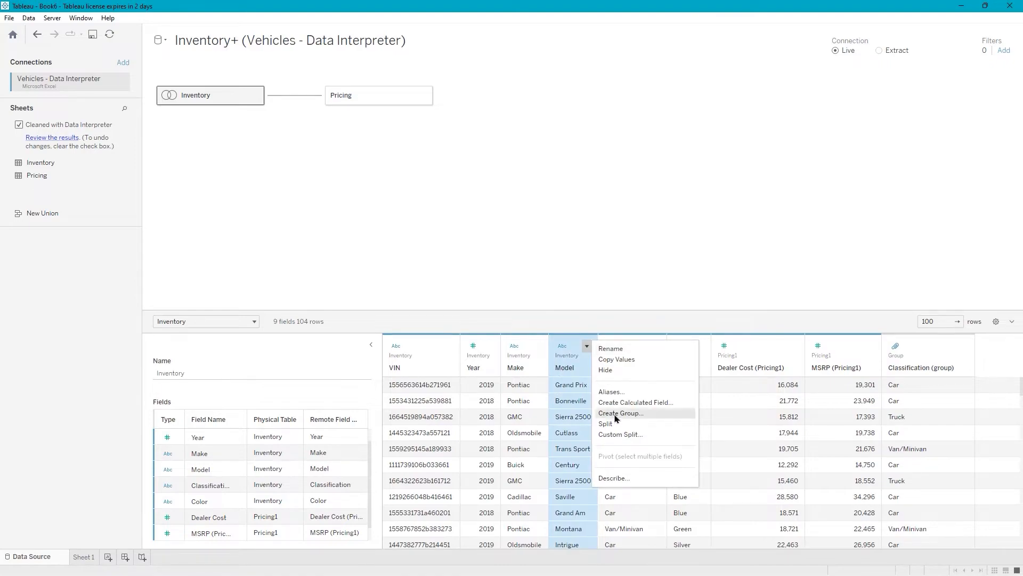
click(616, 415)
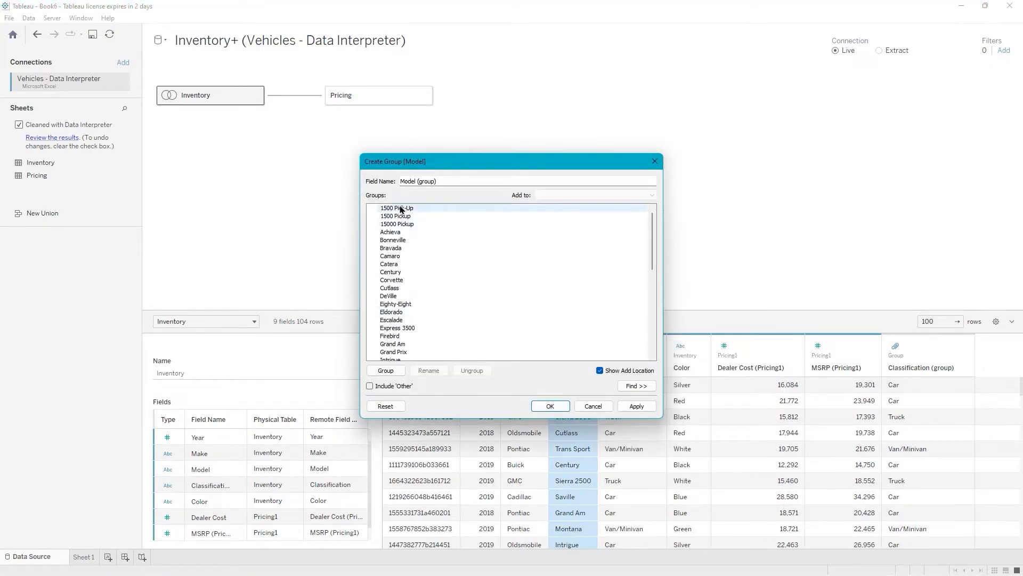
scroll(397, 224, down, 3)
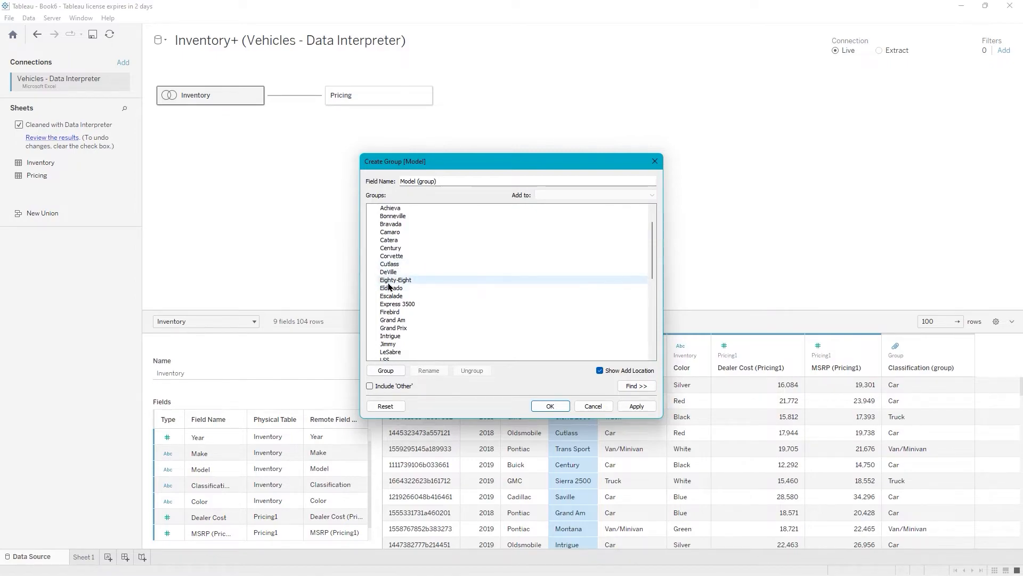
scroll(418, 305, down, 1)
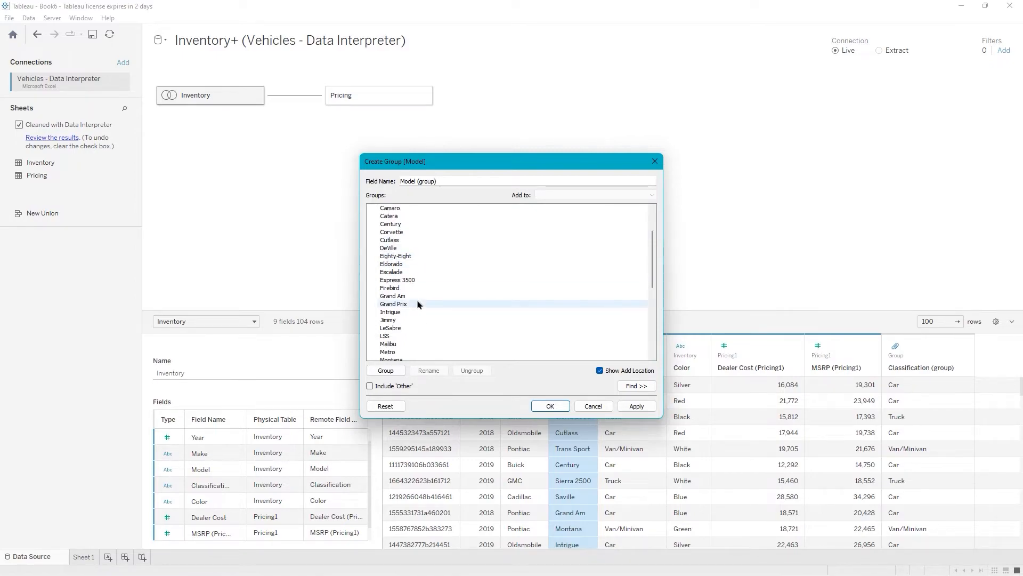
scroll(418, 304, down, 5)
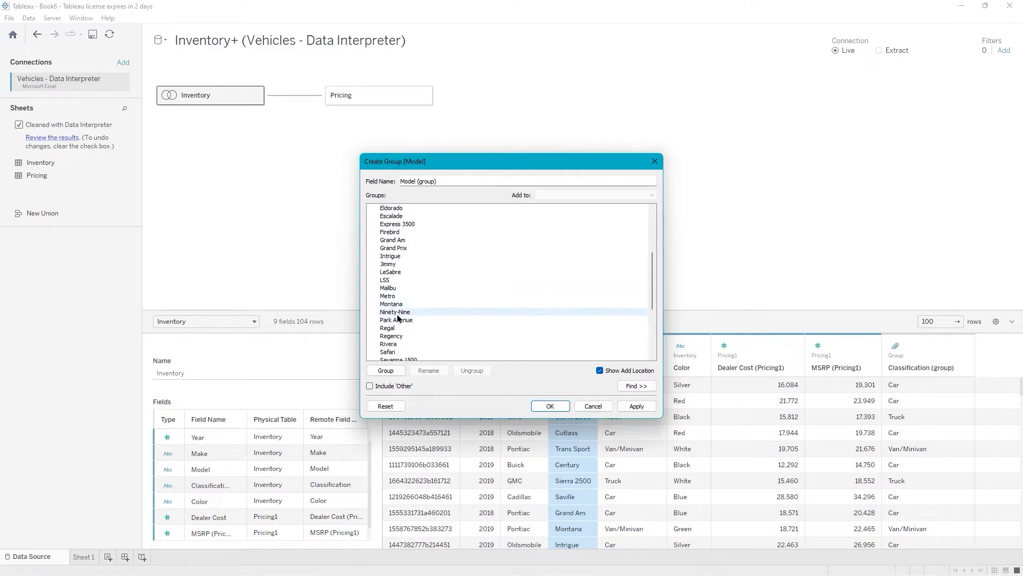
scroll(400, 315, down, 3)
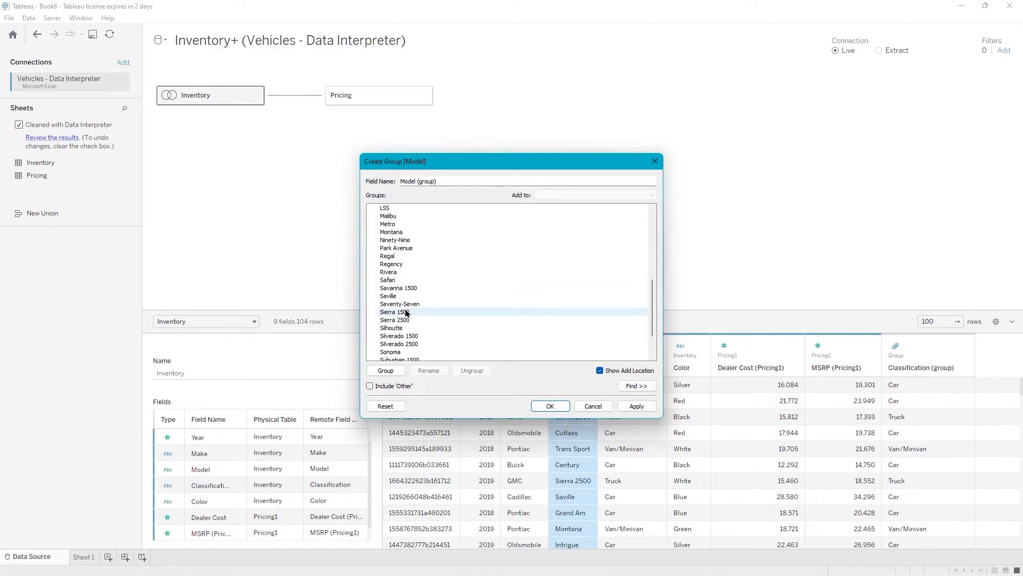
scroll(406, 313, up, 1)
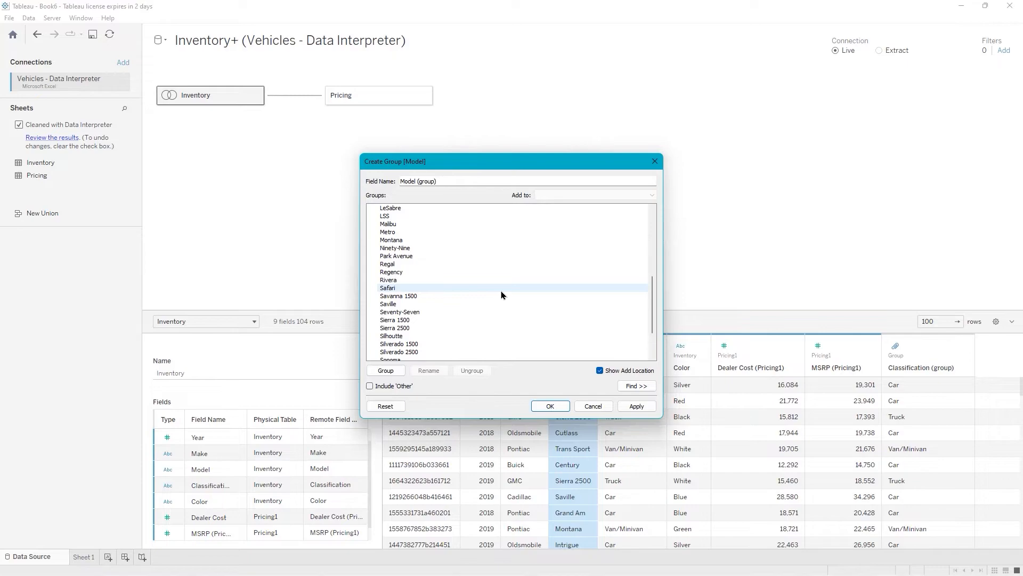
scroll(482, 282, up, 5)
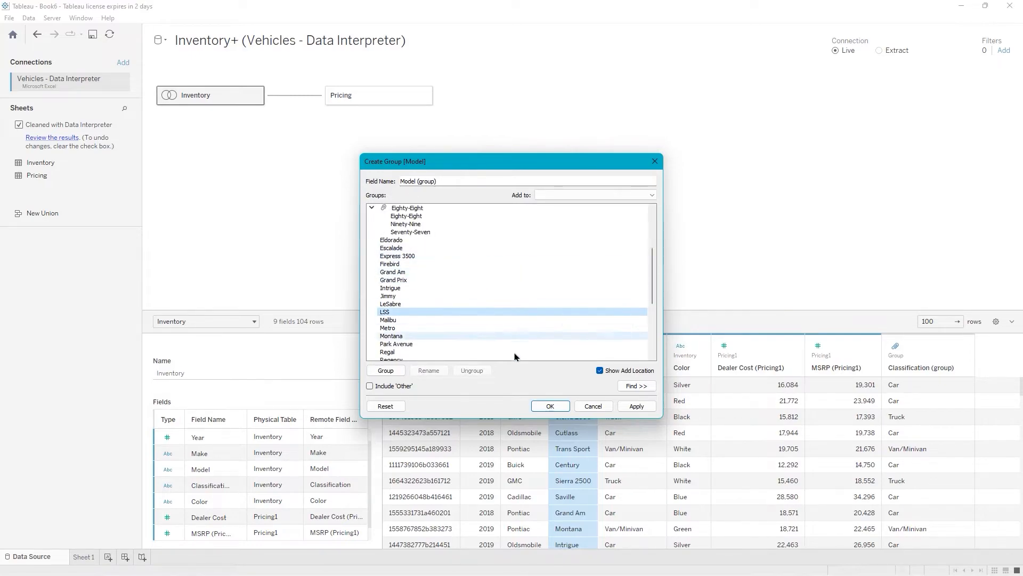
click(552, 406)
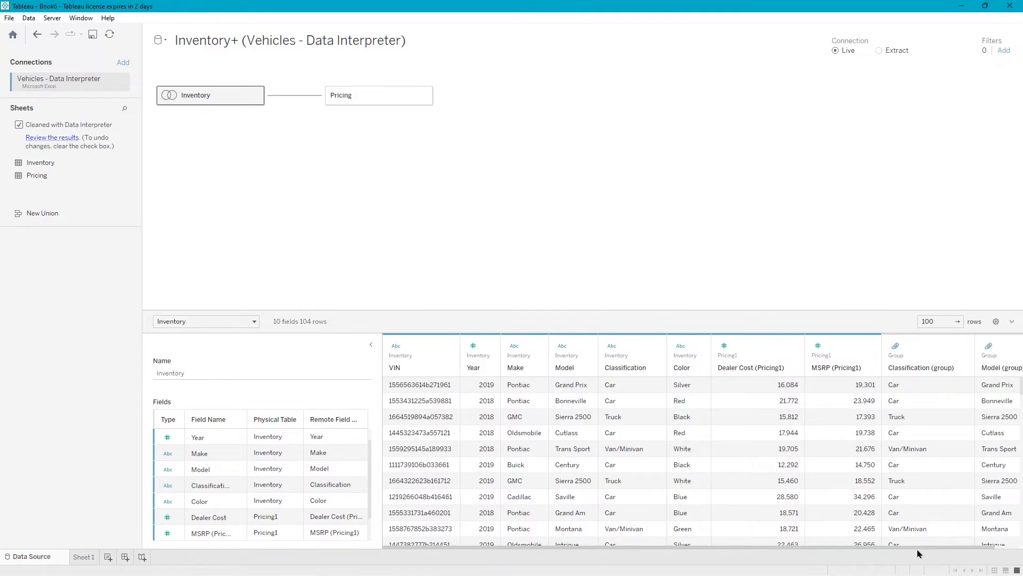
- Check the Model (group) column against the original Model values through the data rows
drag(970, 547, 1002, 548)
scroll(993, 453, down, 3)
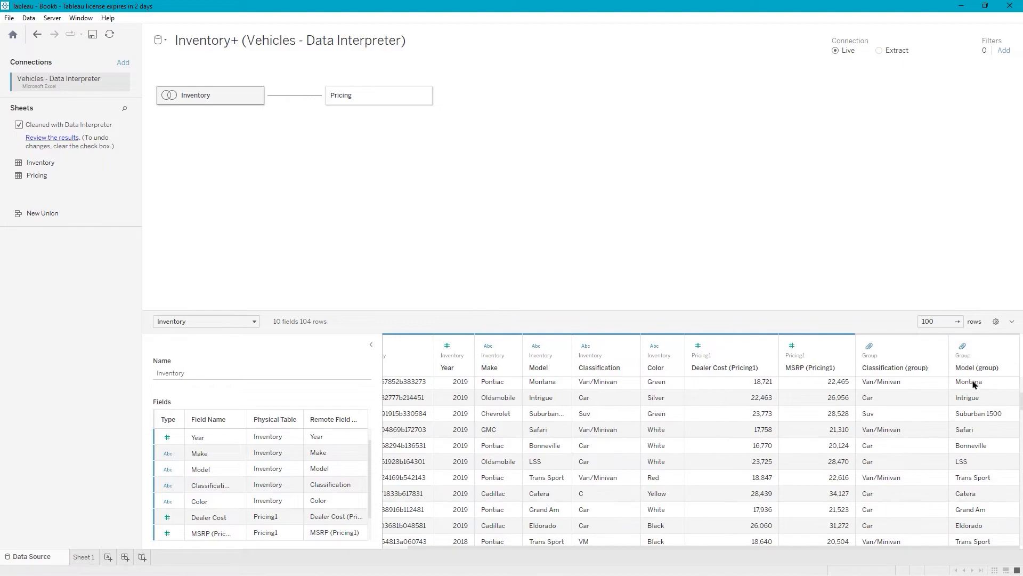
scroll(974, 384, down, 5)
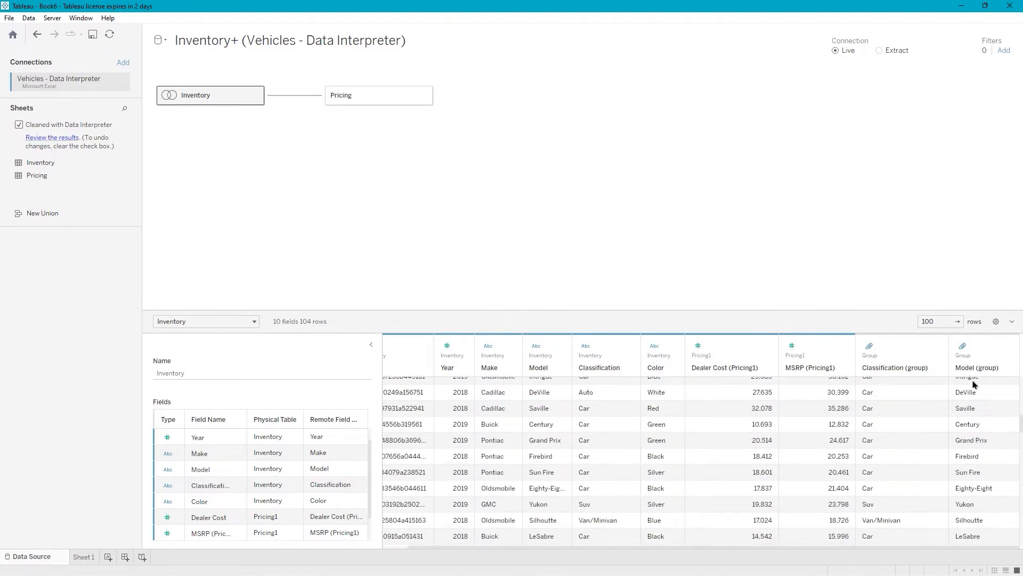
scroll(973, 384, down, 5)
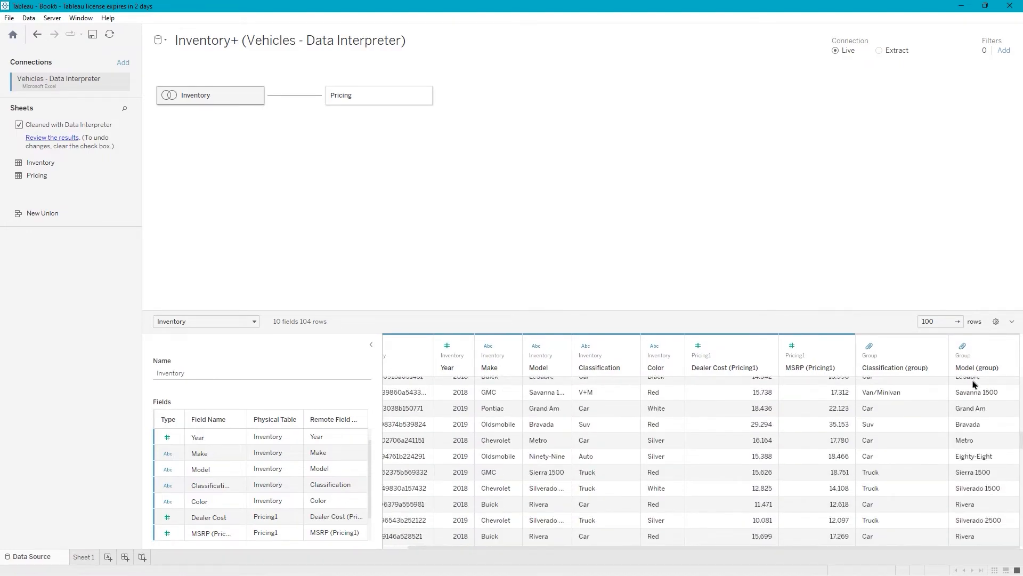
scroll(973, 384, down, 5)
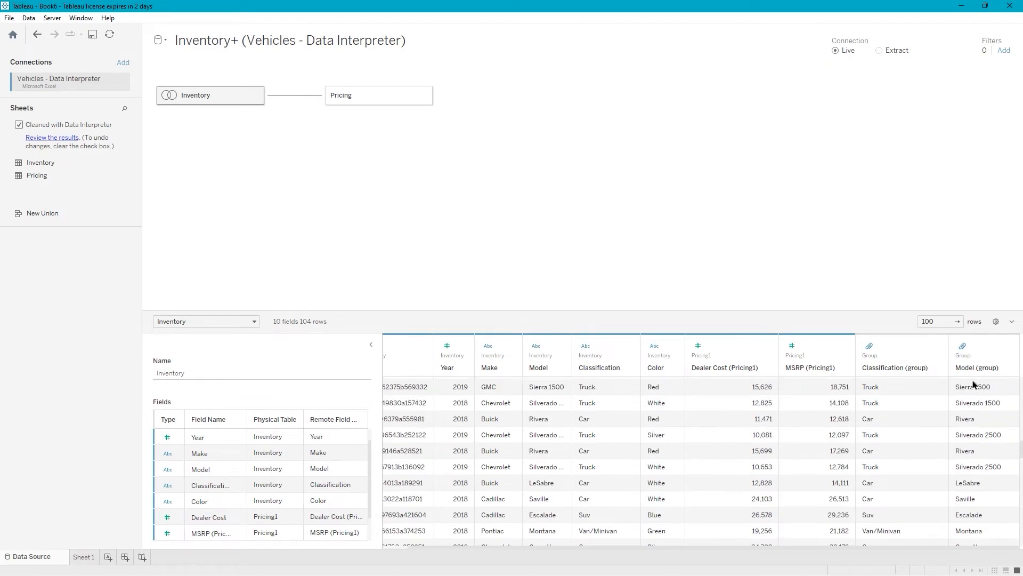
scroll(973, 383, down, 5)
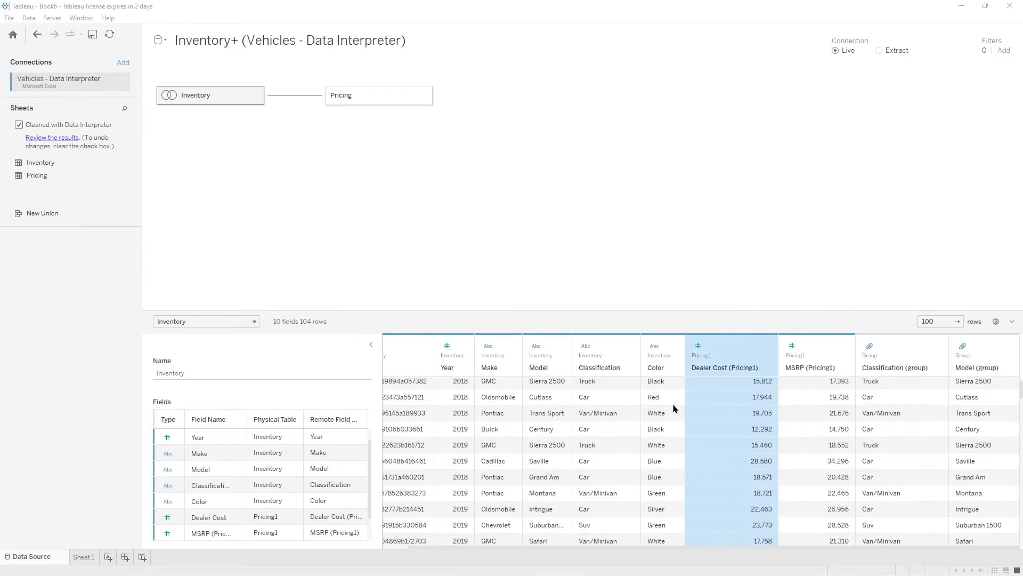
scroll(675, 408, down, 2)
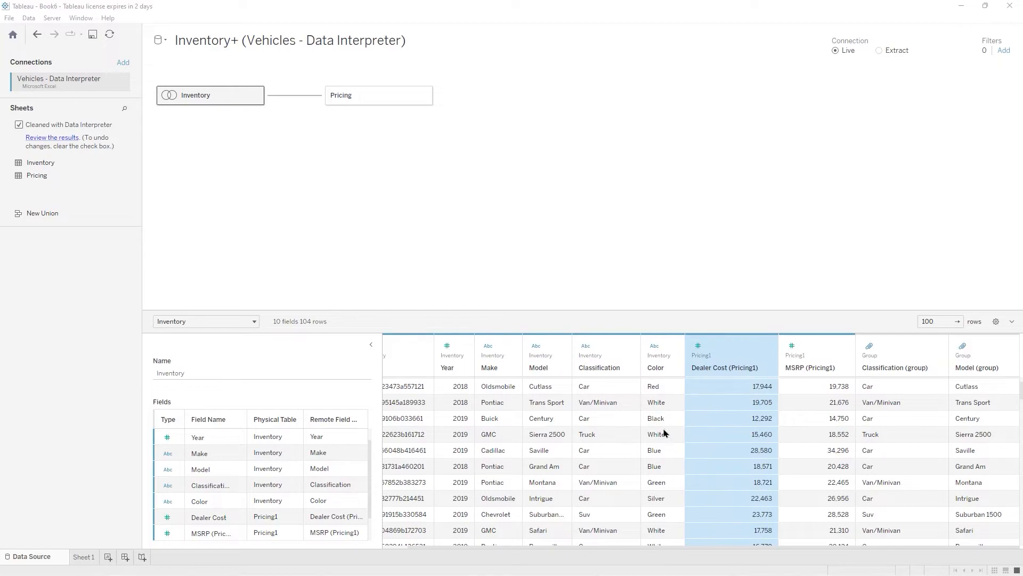
- Edit the aliases of the Color field and give Blue the alias Dark Blue
right_click(660, 372)
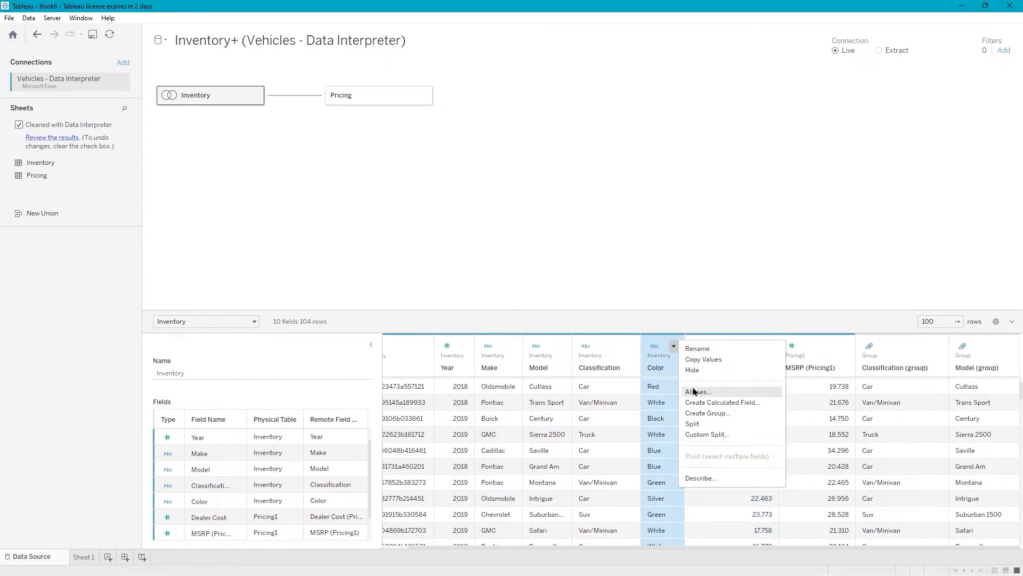
click(694, 392)
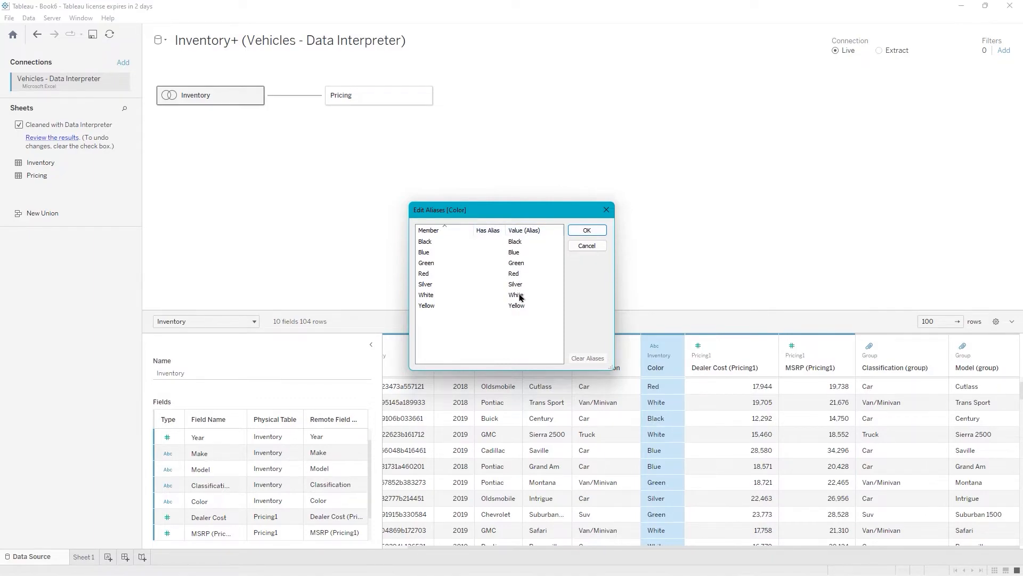
double_click(520, 253)
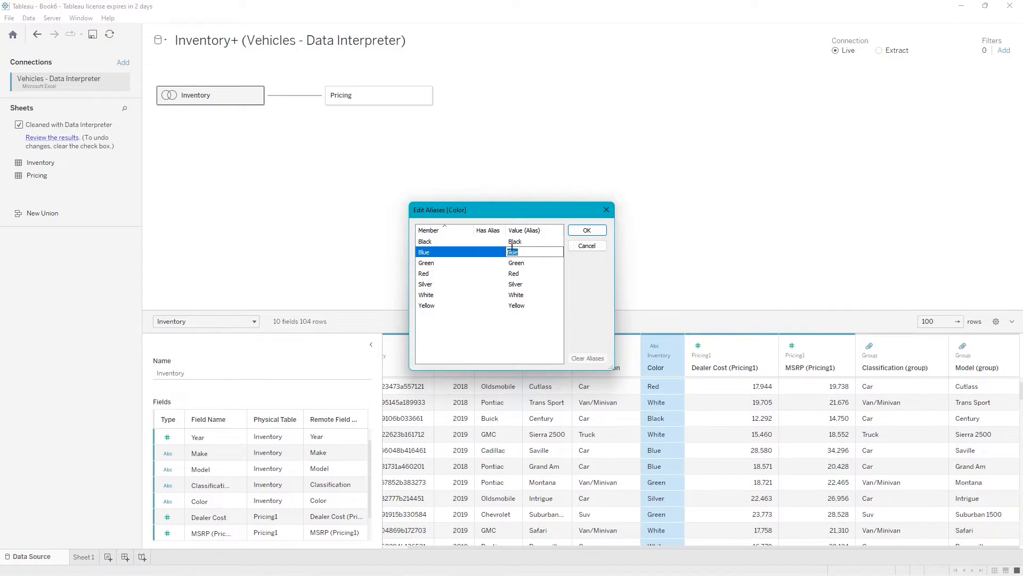
text(Dark Blue)
key(Return)
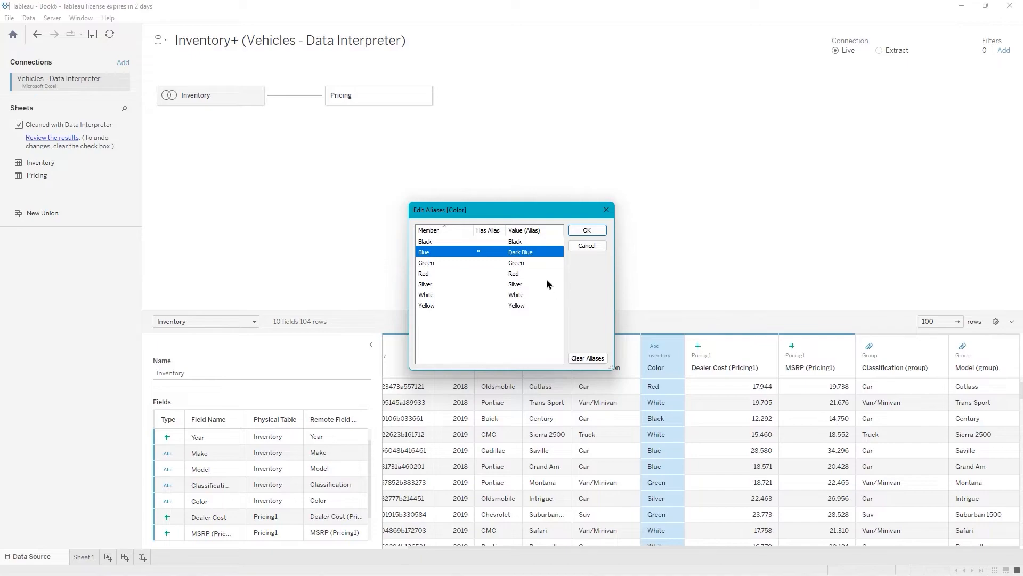
- Give Green the alias Forest Green, and widen the Color column to fit the longer names
click(526, 265)
click(525, 263)
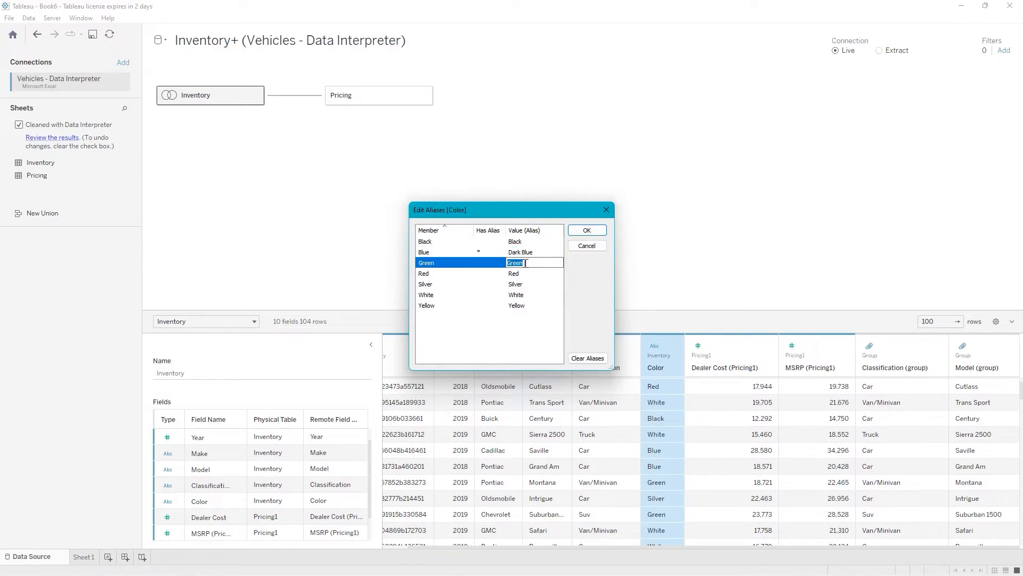
text(Forest)
key(Return)
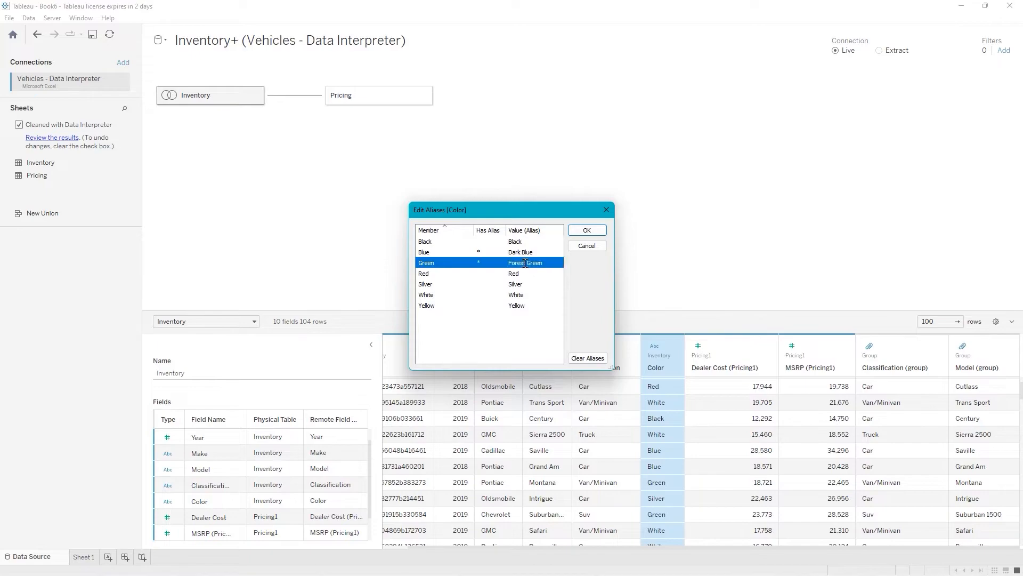
click(587, 230)
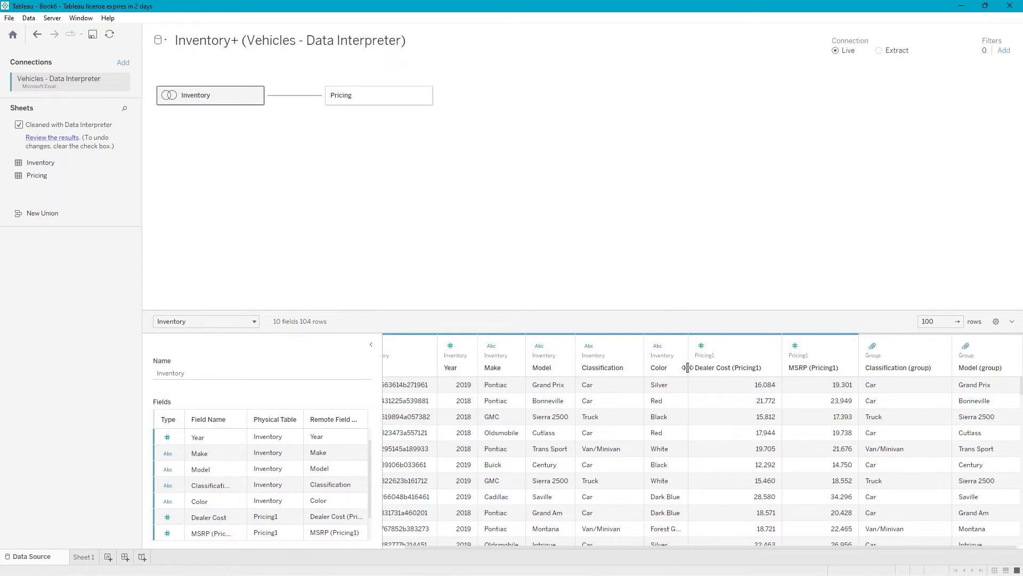
drag(687, 367, 708, 373)
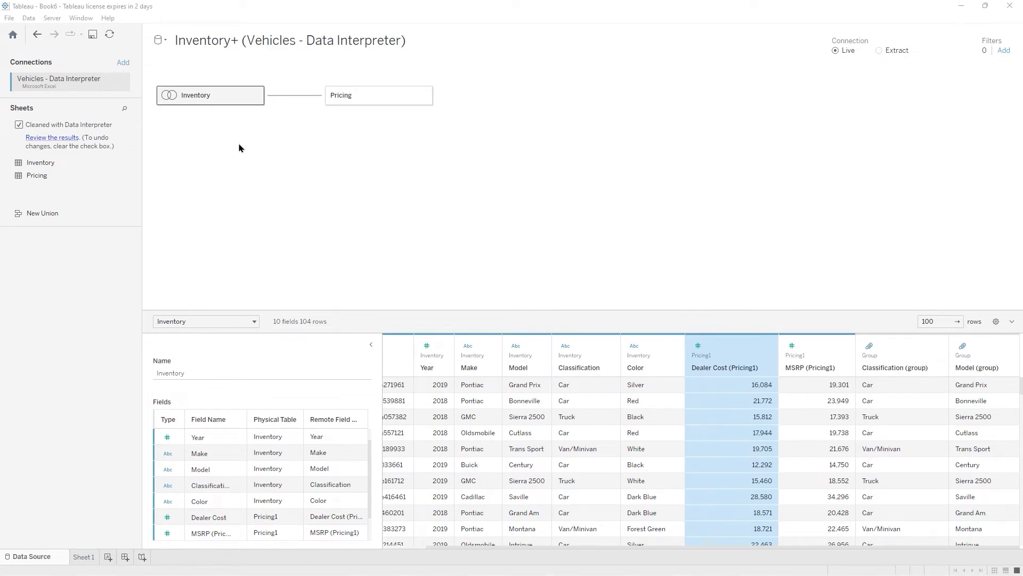
- Open Sheet 1 and review the Inventory fields, comparing Classification and Model with their grouped versions
click(88, 559)
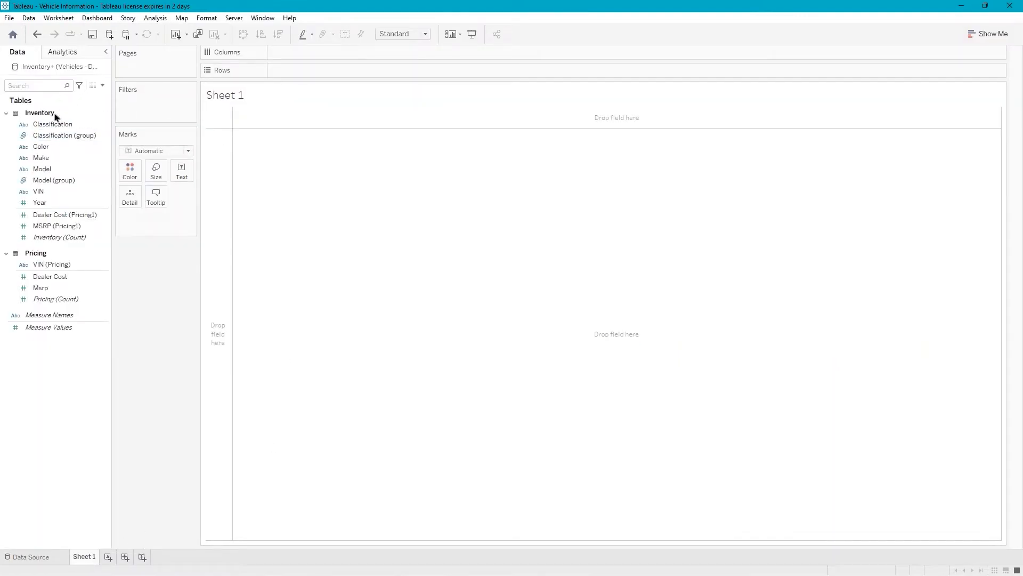
click(90, 123)
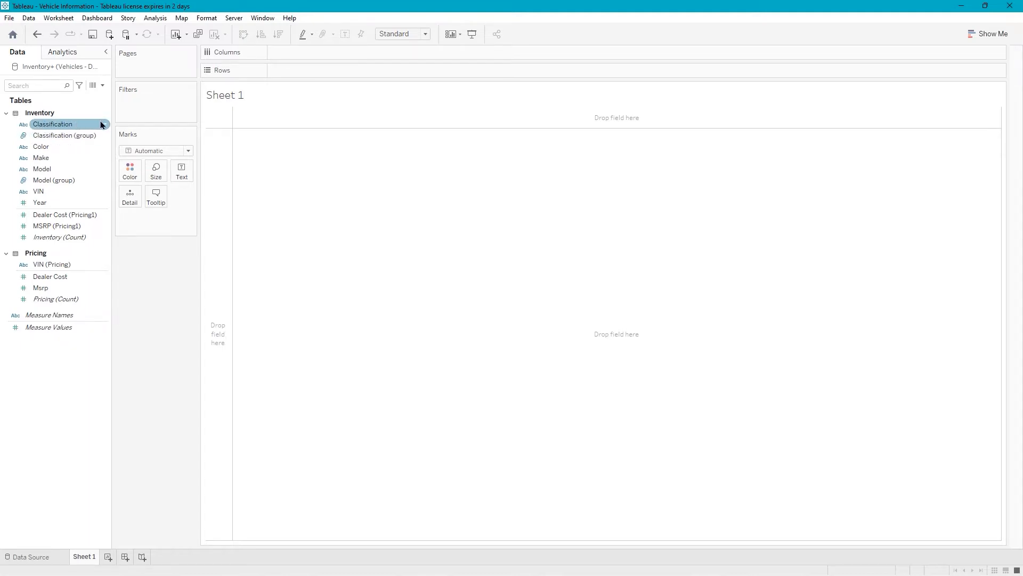
click(44, 137)
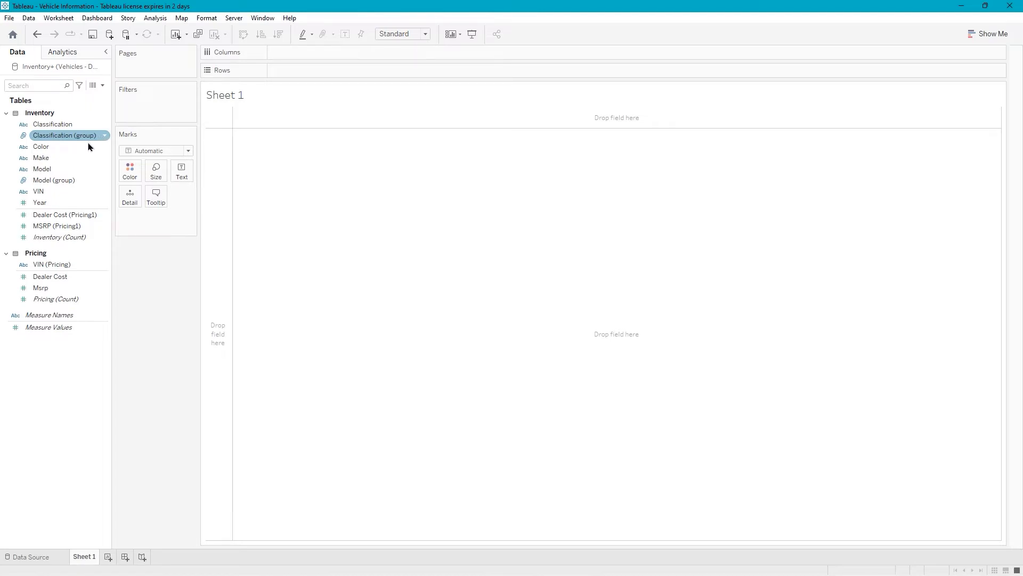
click(63, 169)
click(65, 181)
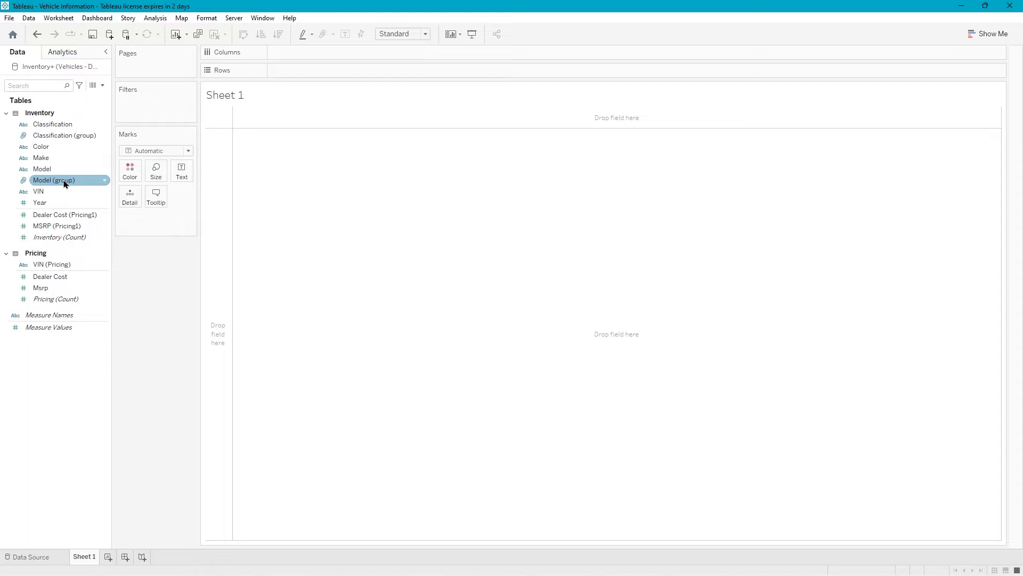
click(51, 158)
click(48, 149)
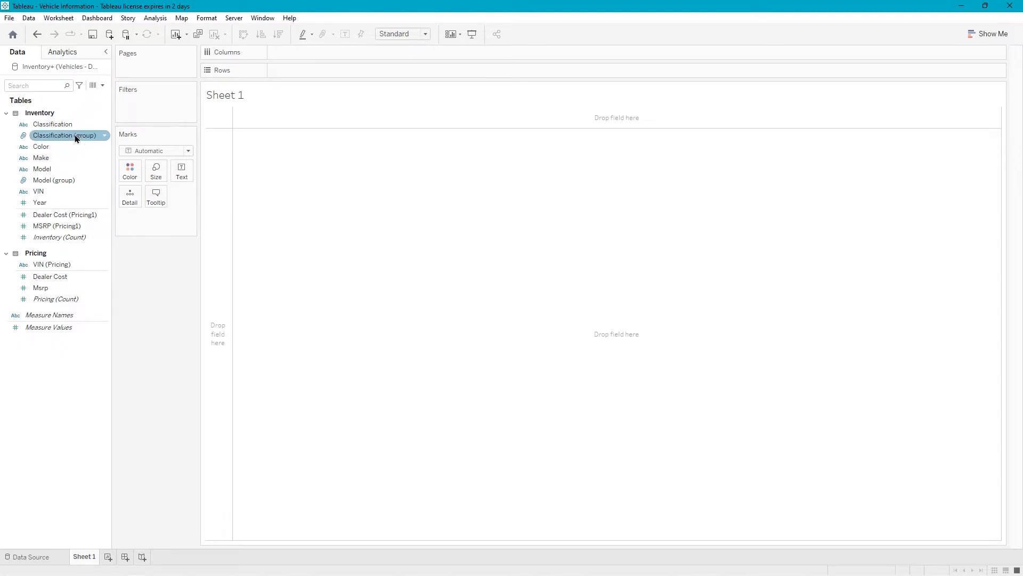
- Place Classification (group) on Rows, compare it with the original Classification on Columns, and remove the original Classification from the view
drag(71, 140, 315, 73)
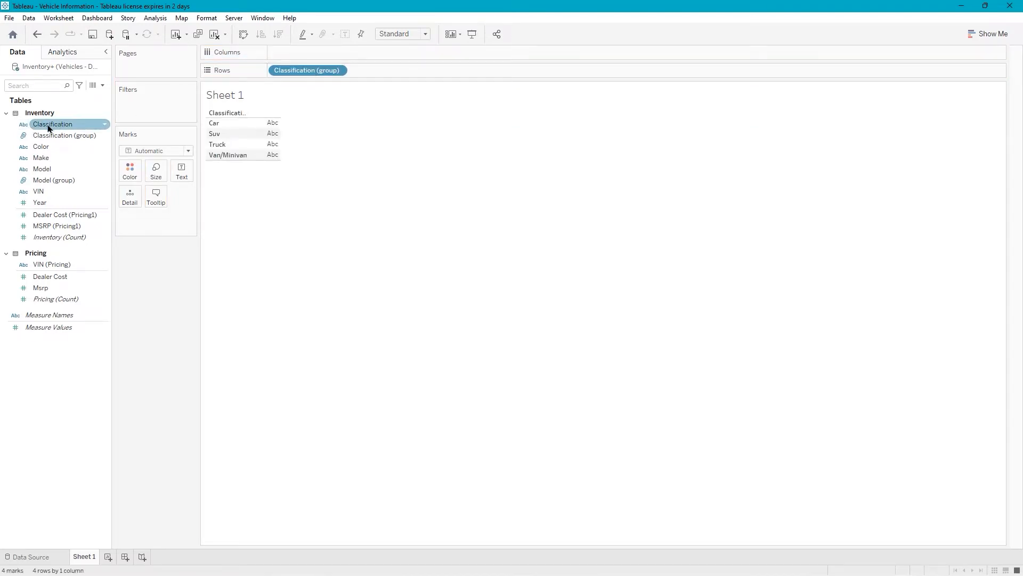
drag(48, 128, 327, 53)
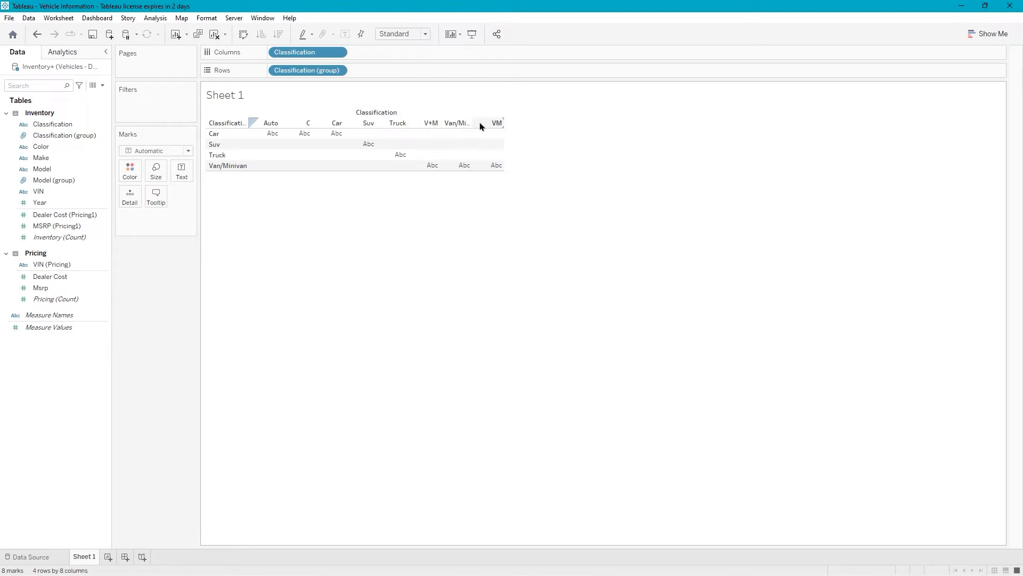
click(323, 53)
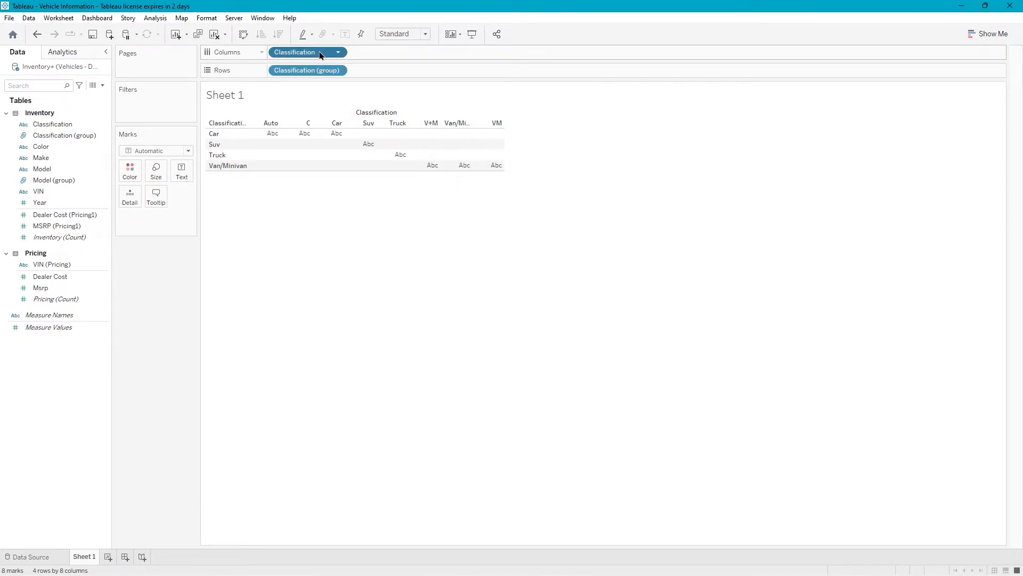
key(Delete)
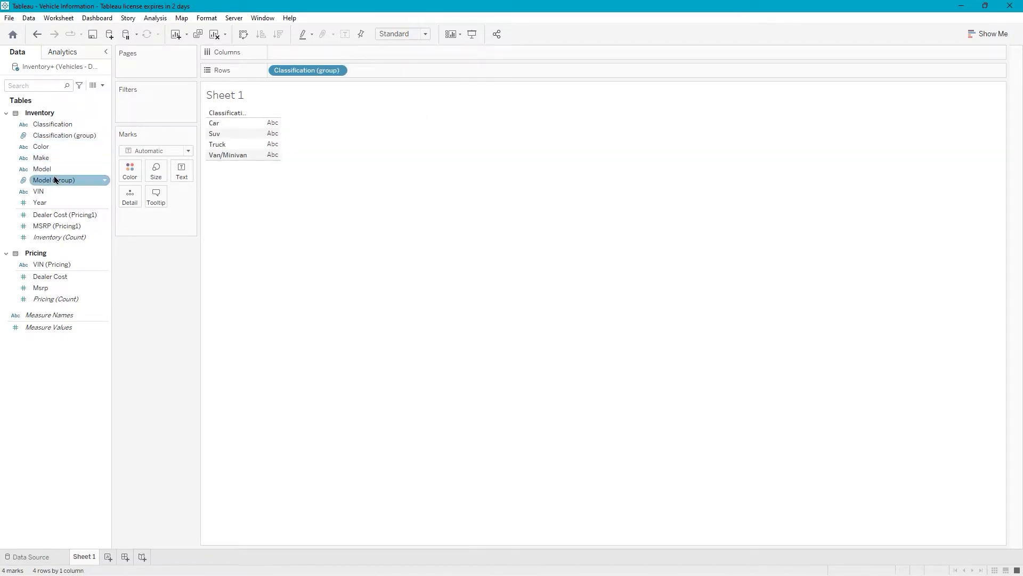
- Try Model (group) on Columns against Classification (group), look through its values, and remove it from the view
drag(55, 179, 321, 48)
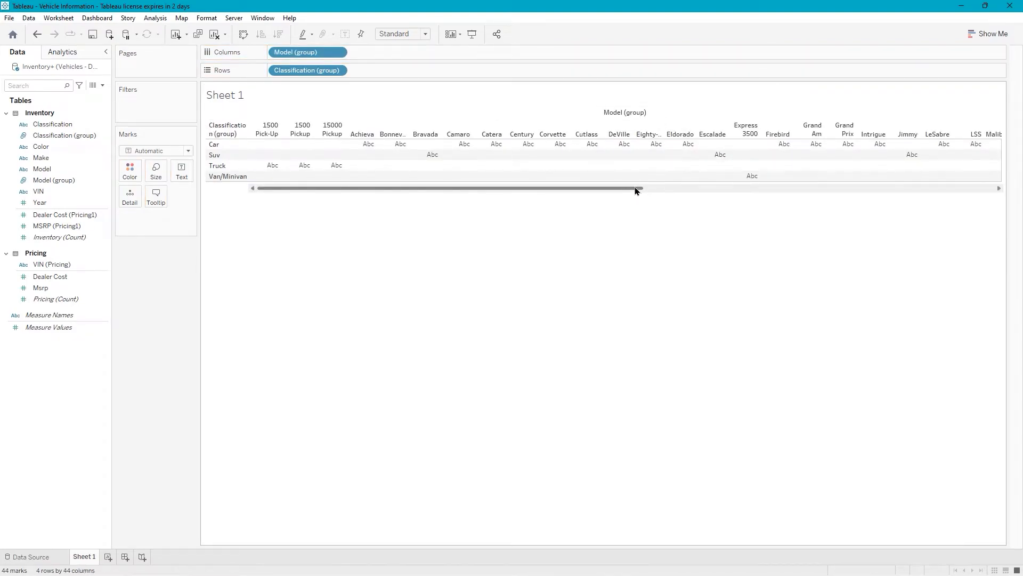
drag(637, 191, 499, 208)
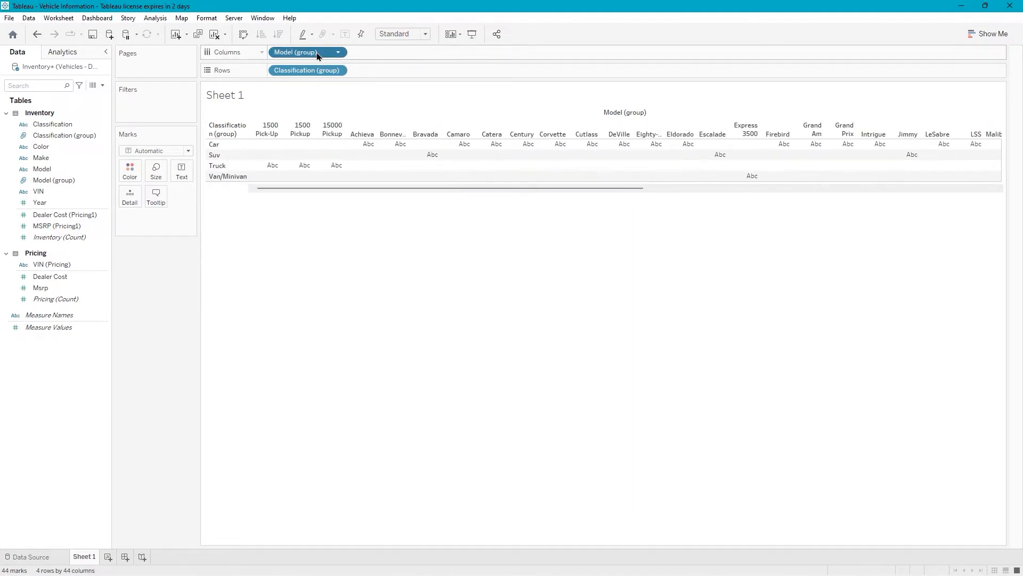
key(Delete)
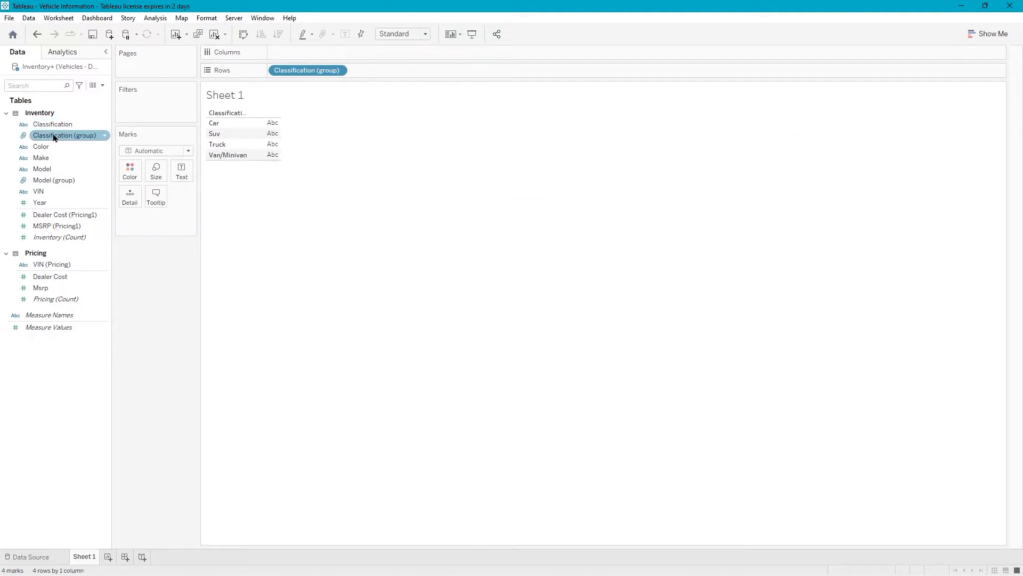
- Show MSRP (Pricing1) as text by Classification (group) rows and Color columns, and hide the row and column field labels
drag(44, 153, 314, 53)
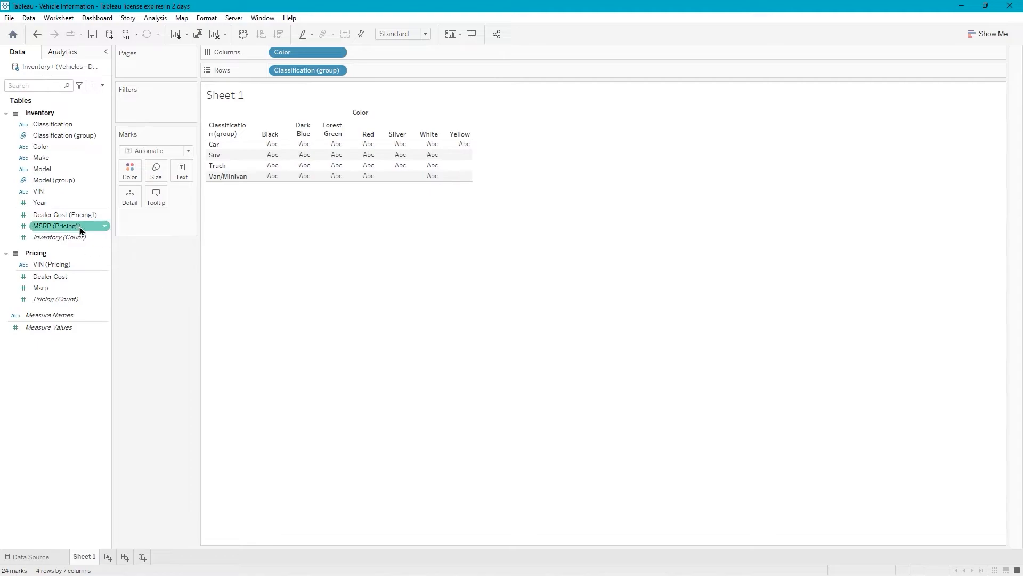
drag(43, 227, 189, 173)
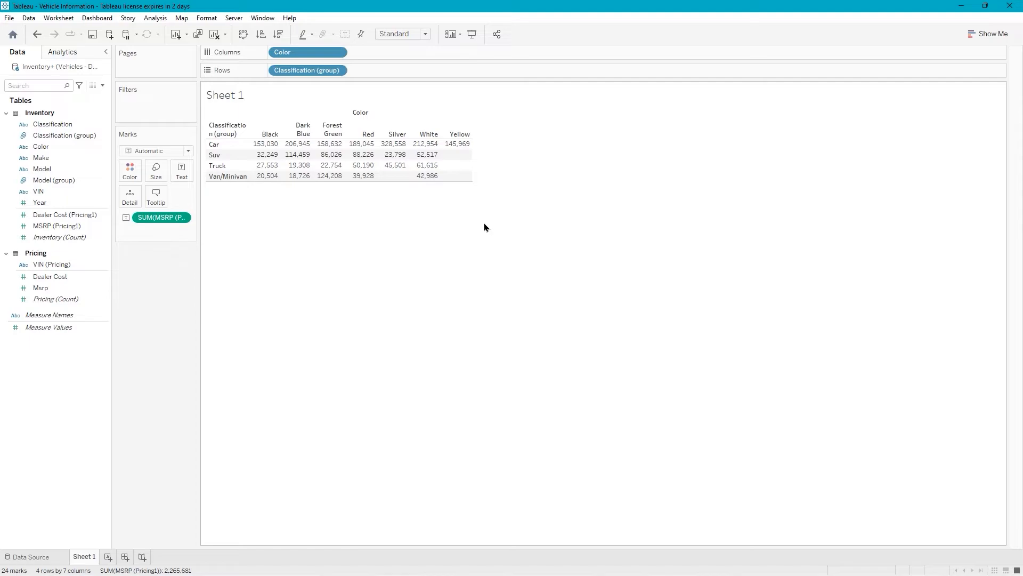
right_click(219, 135)
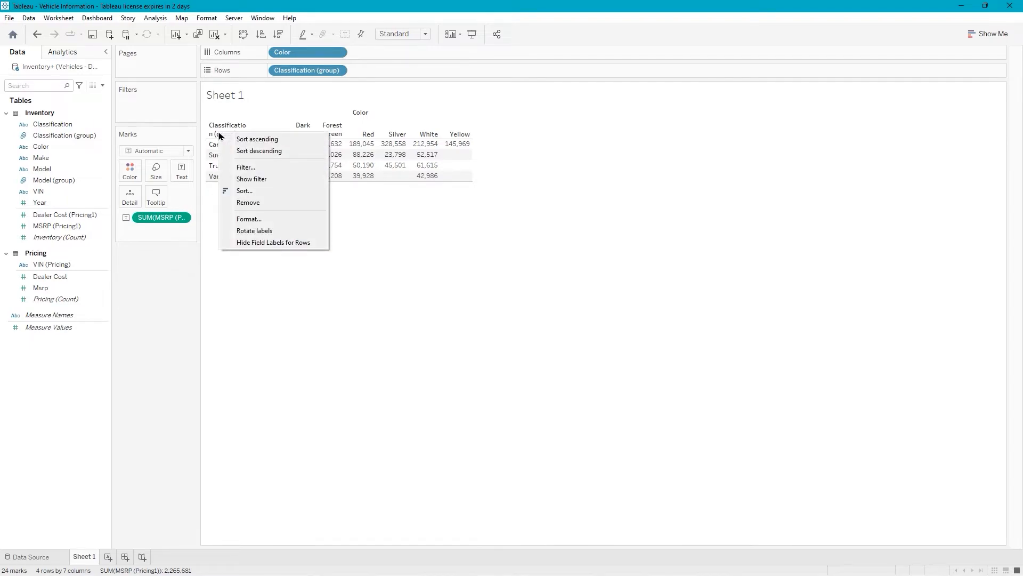
click(262, 243)
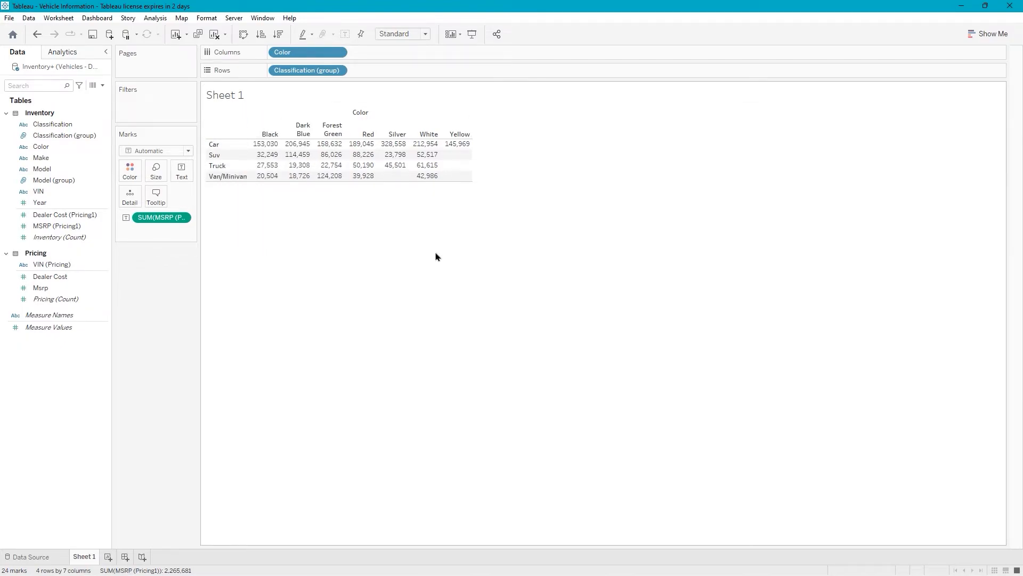
right_click(362, 117)
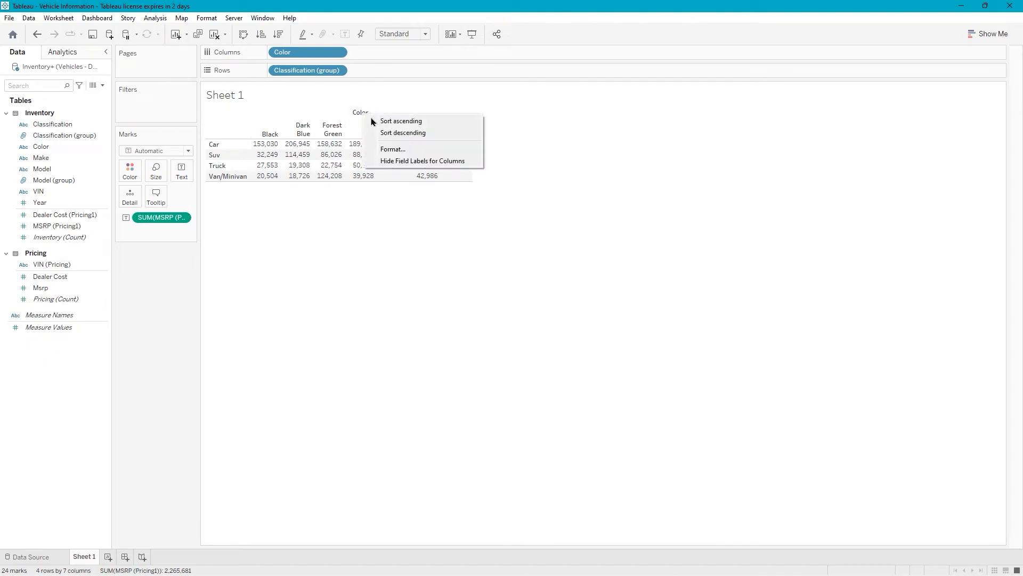
click(397, 161)
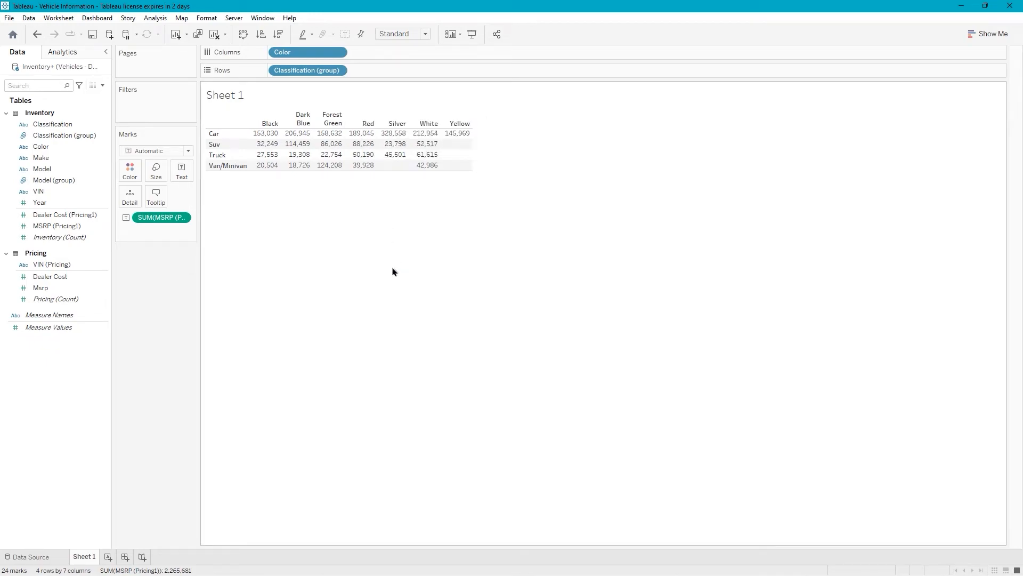
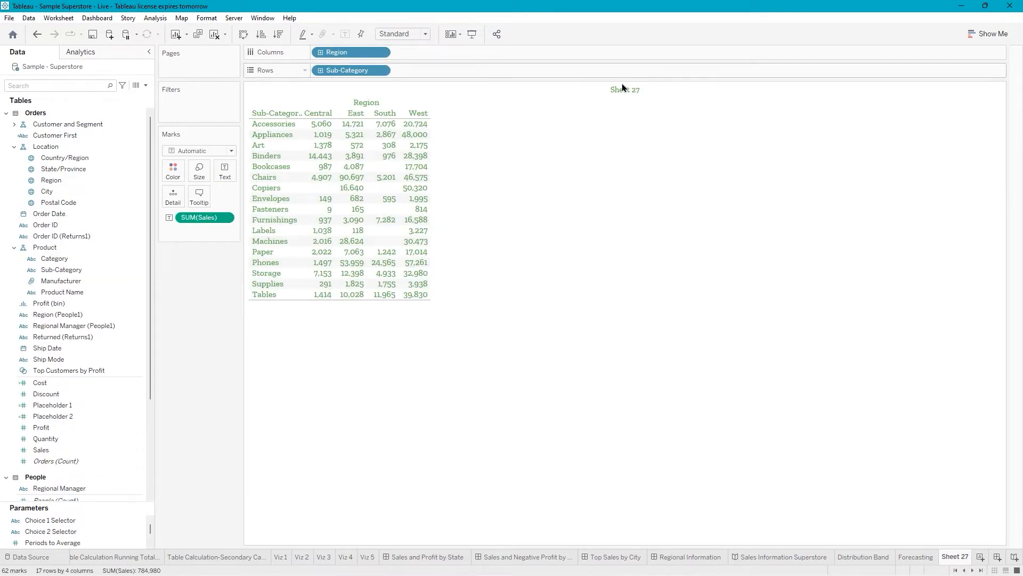
- Hide the title of Sheet 27 in the Sample Superstore workbook and rename the sheet Crosstab
right_click(627, 93)
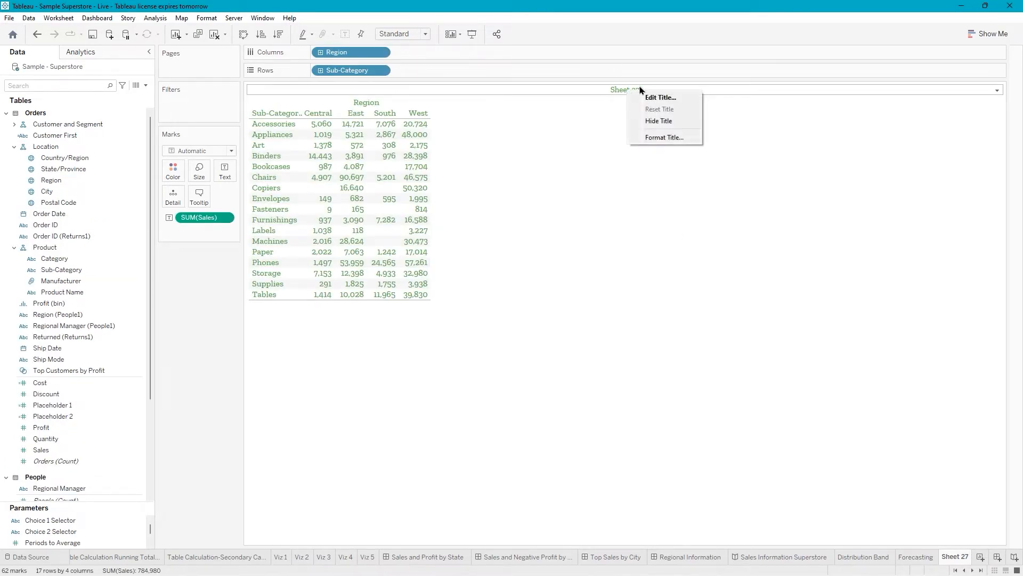
click(655, 121)
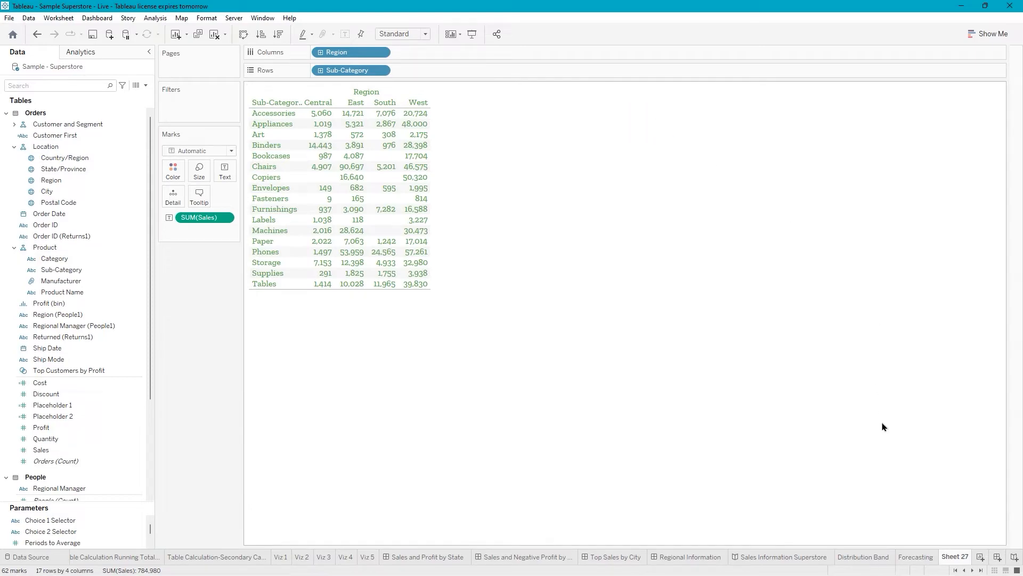
double_click(956, 557)
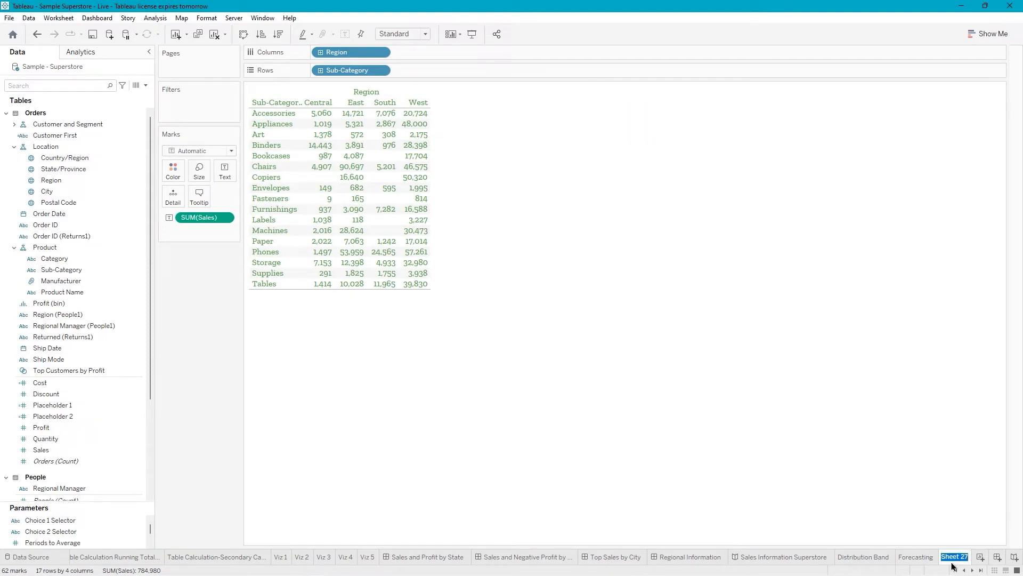
text(Crosstab)
key(Return)
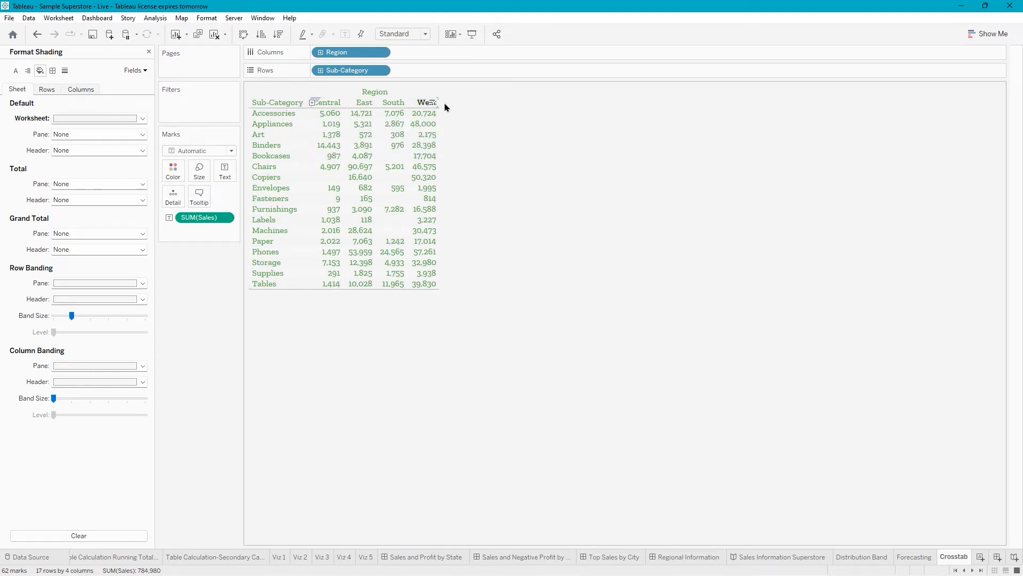
- Hide the Region field label above the columns of the crosstab
right_click(376, 94)
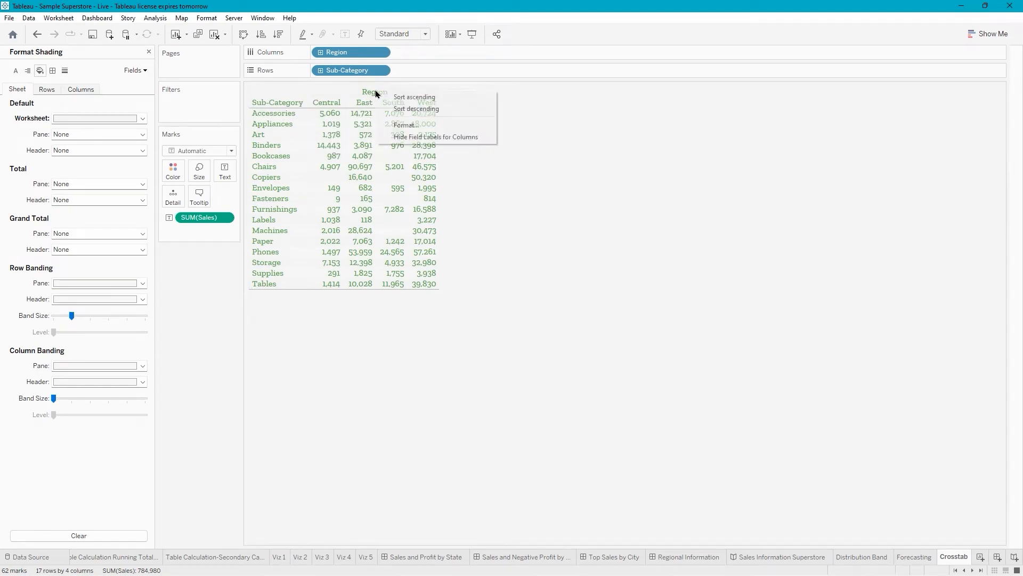
click(436, 137)
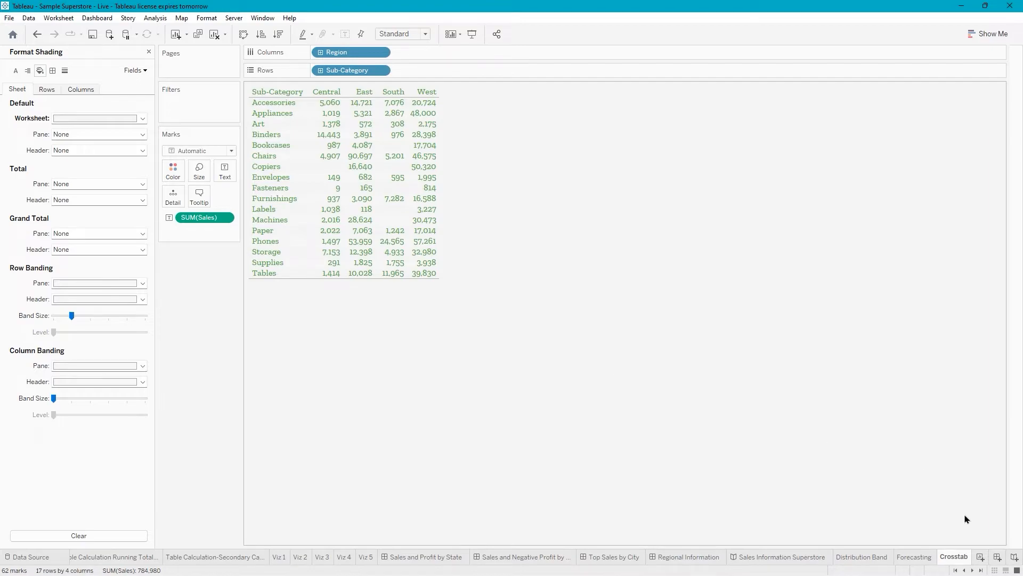
- Add a new worksheet after Crosstab and hide its title
click(980, 557)
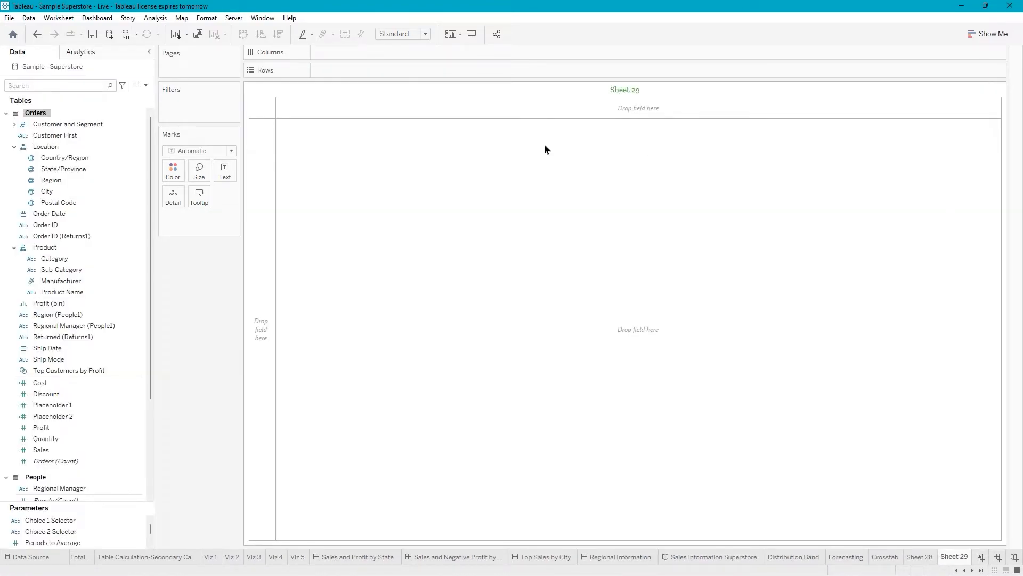
right_click(615, 93)
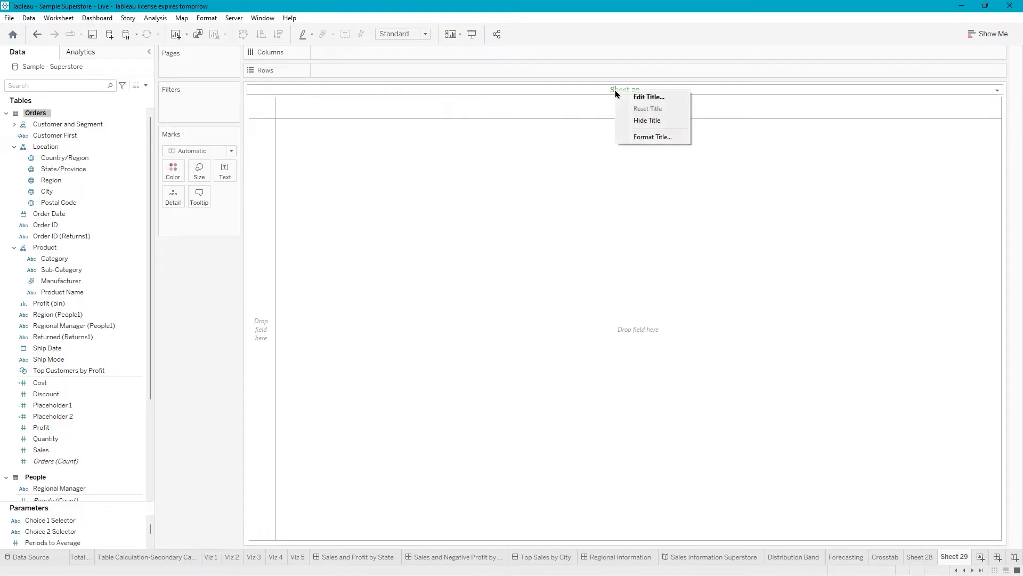
click(652, 119)
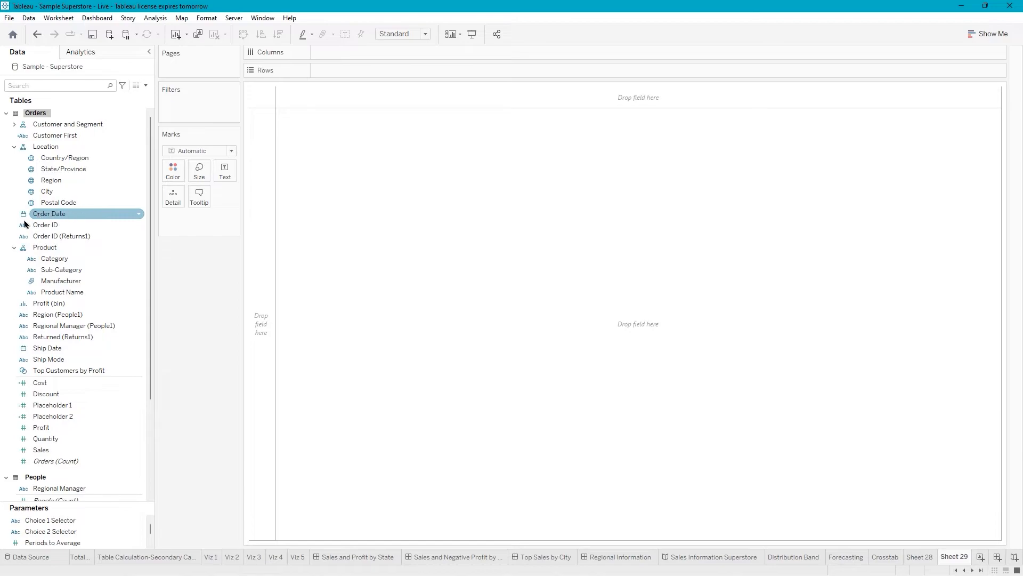
- Build a continuous line chart of Profit by Order Date using Show Me, and set the date level to continuous Month
click(86, 214)
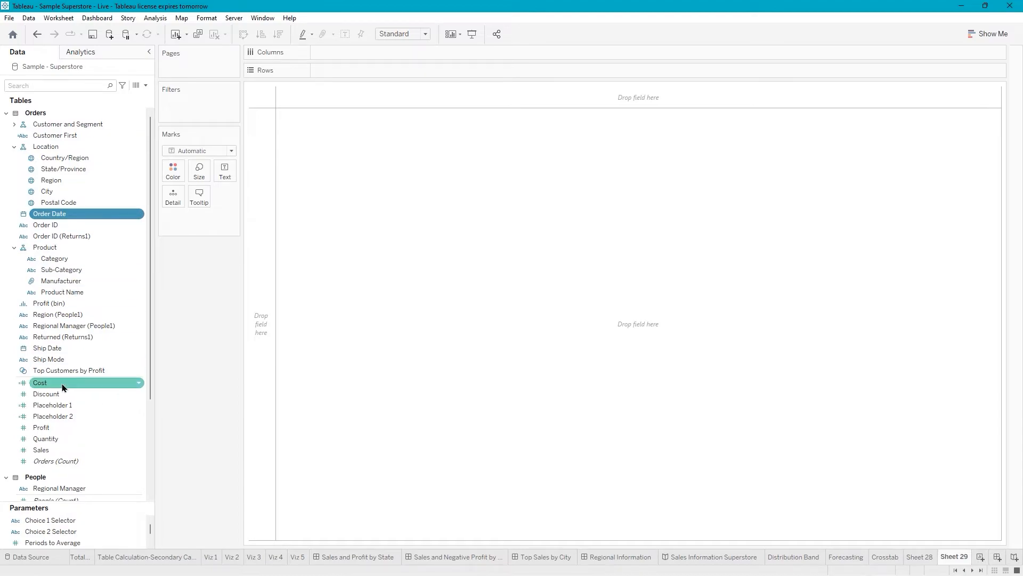
ctrl+click(46, 429)
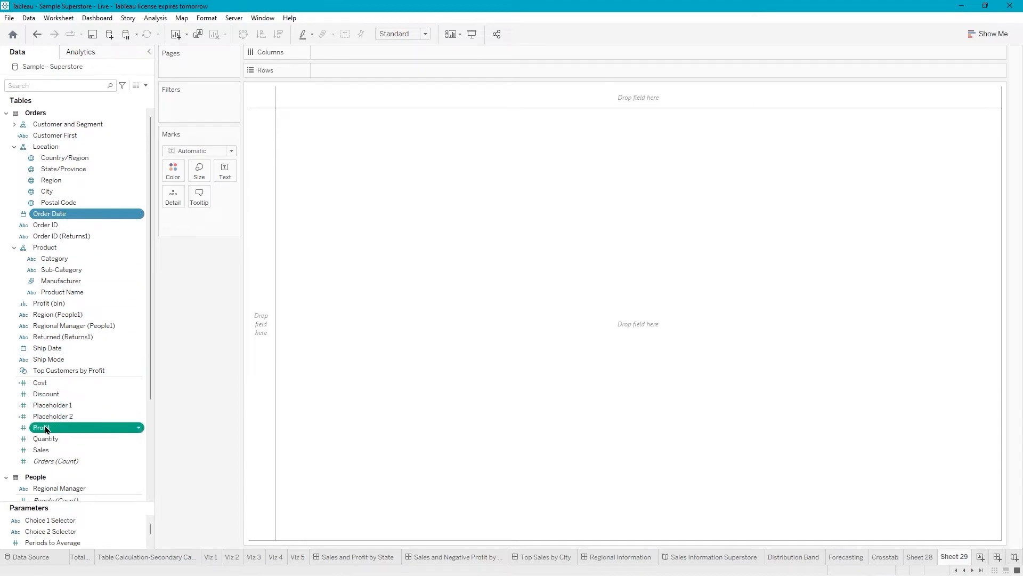
click(979, 36)
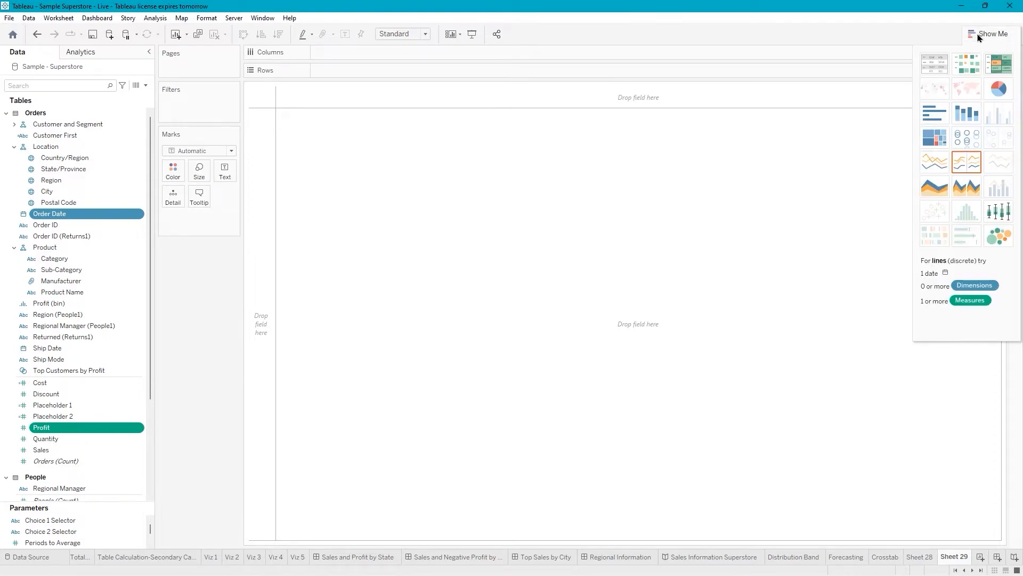
click(931, 163)
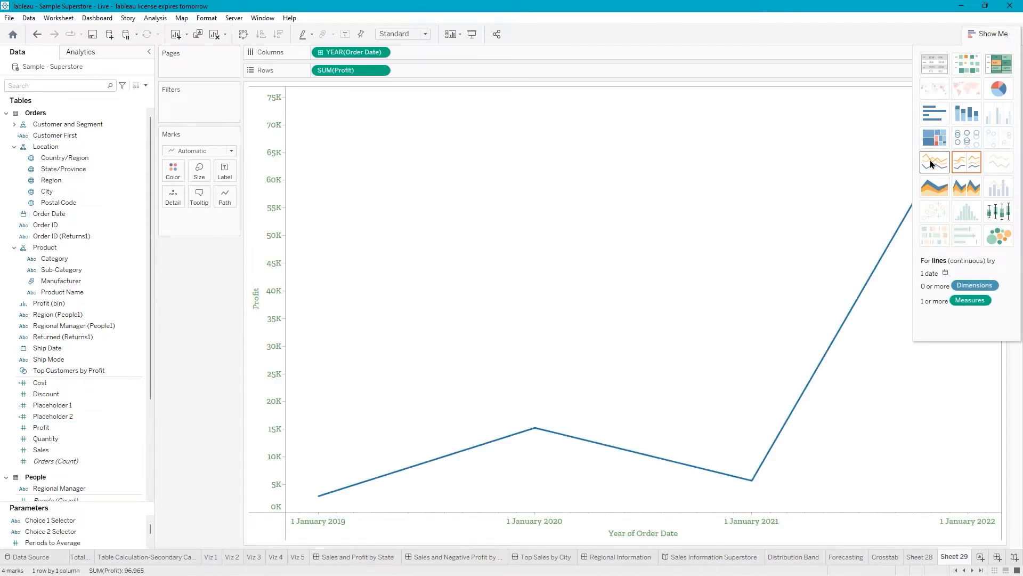
click(983, 35)
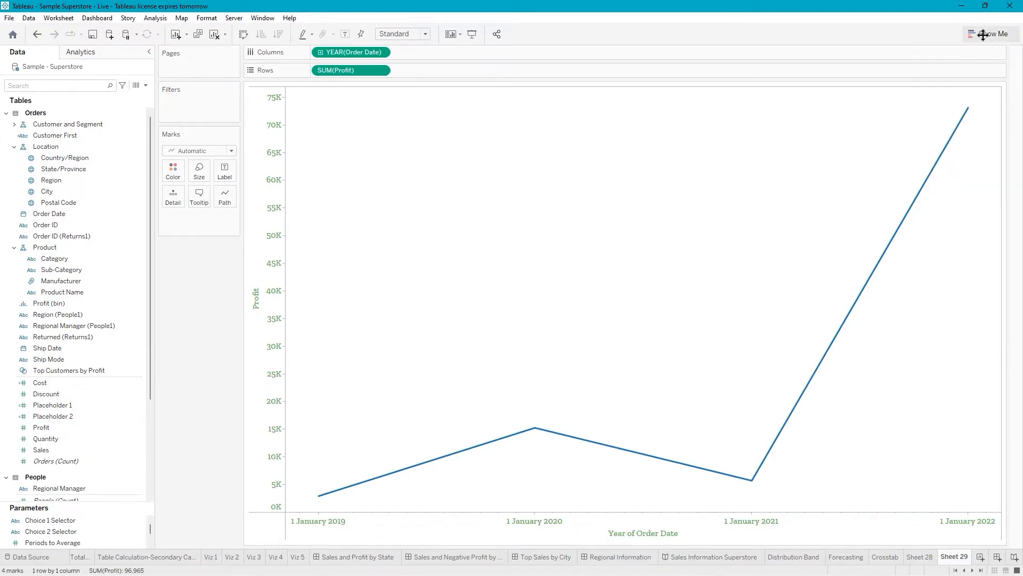
right_click(347, 57)
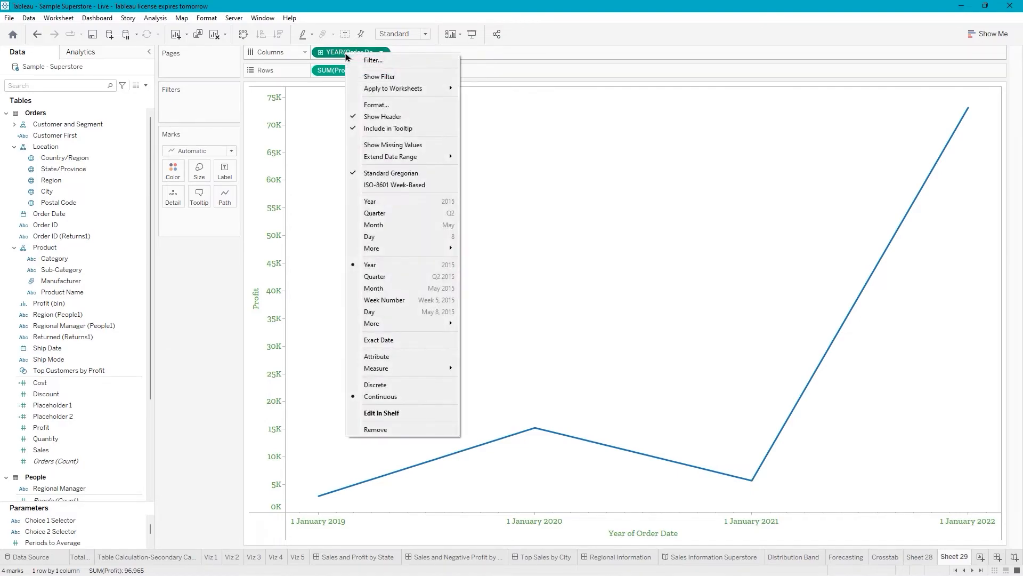
click(372, 288)
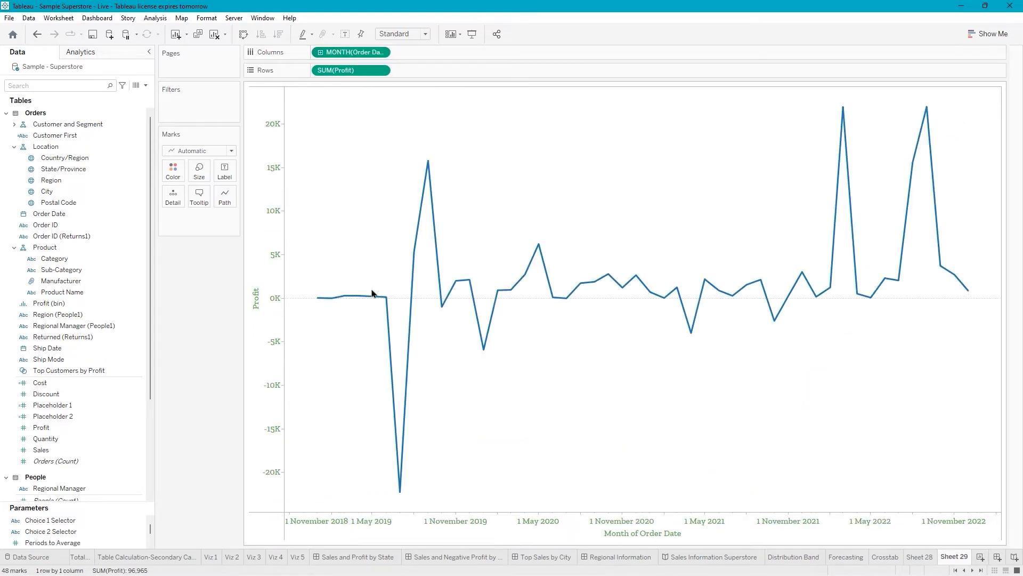
- Rename the line chart worksheet Line
double_click(959, 557)
text(Line)
key(Return)
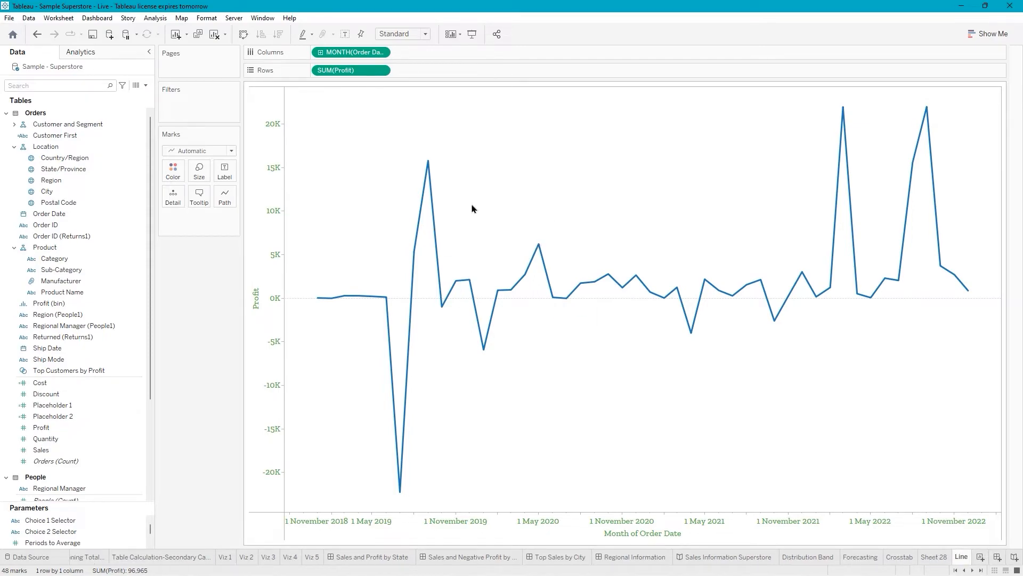
- Change the color of the profit line to dark green
click(173, 170)
click(200, 255)
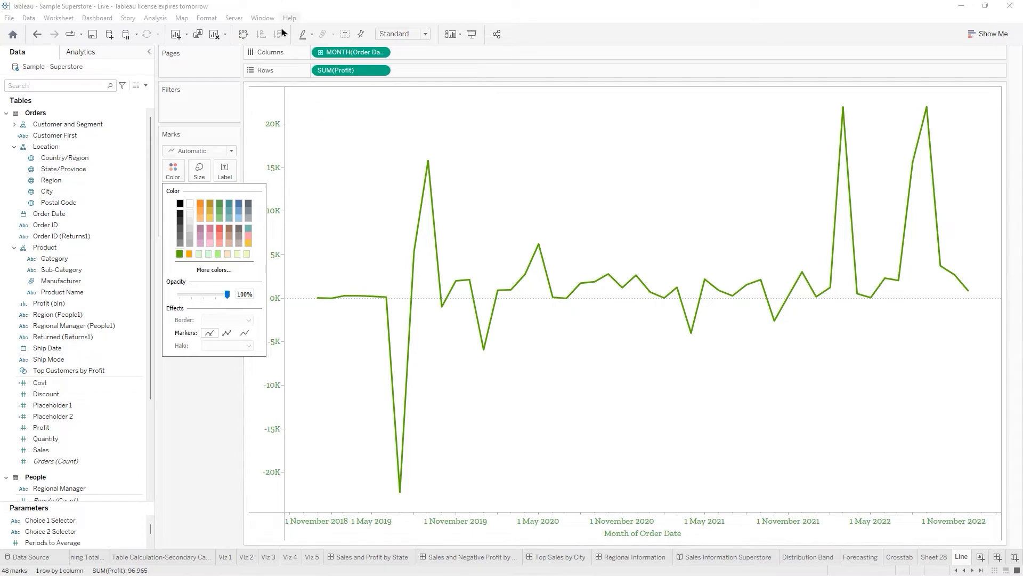
click(501, 212)
- Format the line chart's worksheet with light gray shading
right_click(501, 212)
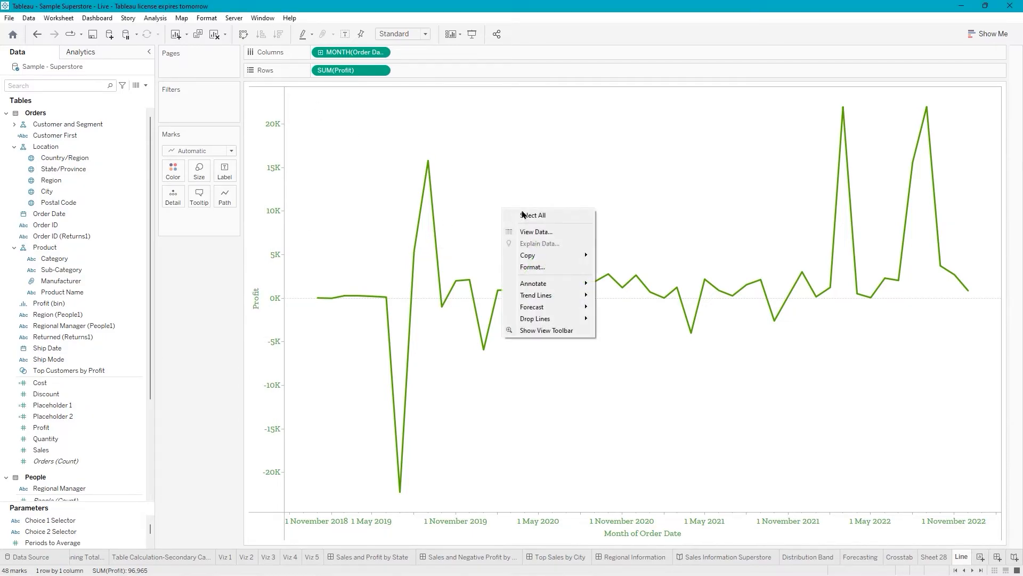
click(545, 270)
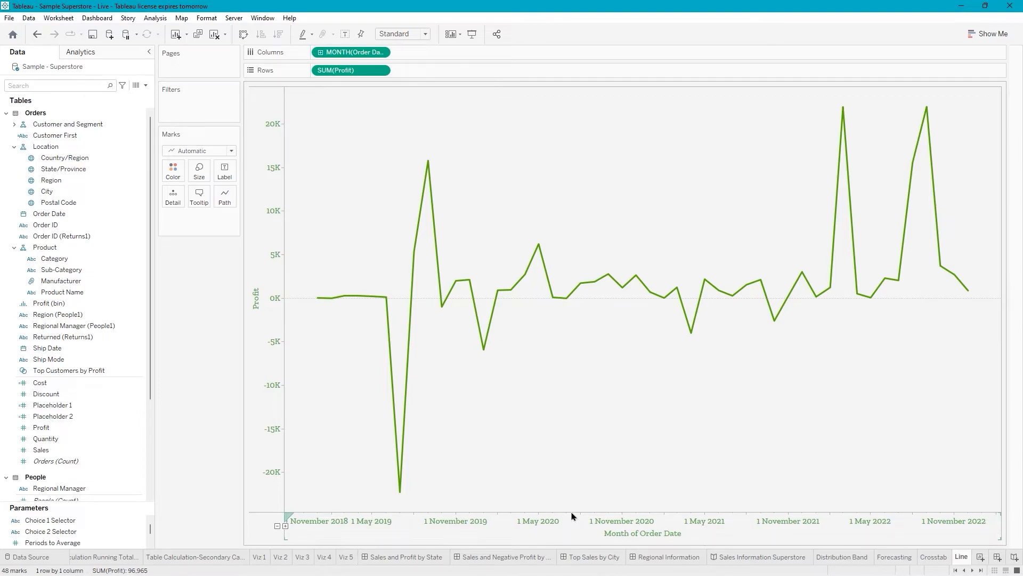
- Change the Order Date level of the Line sheet to discrete Month
right_click(361, 52)
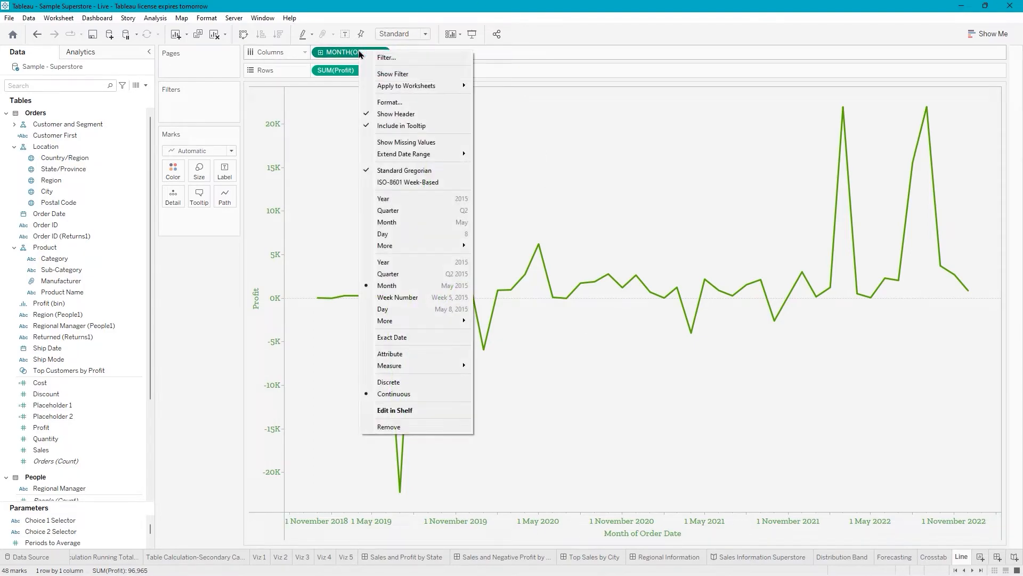
click(383, 228)
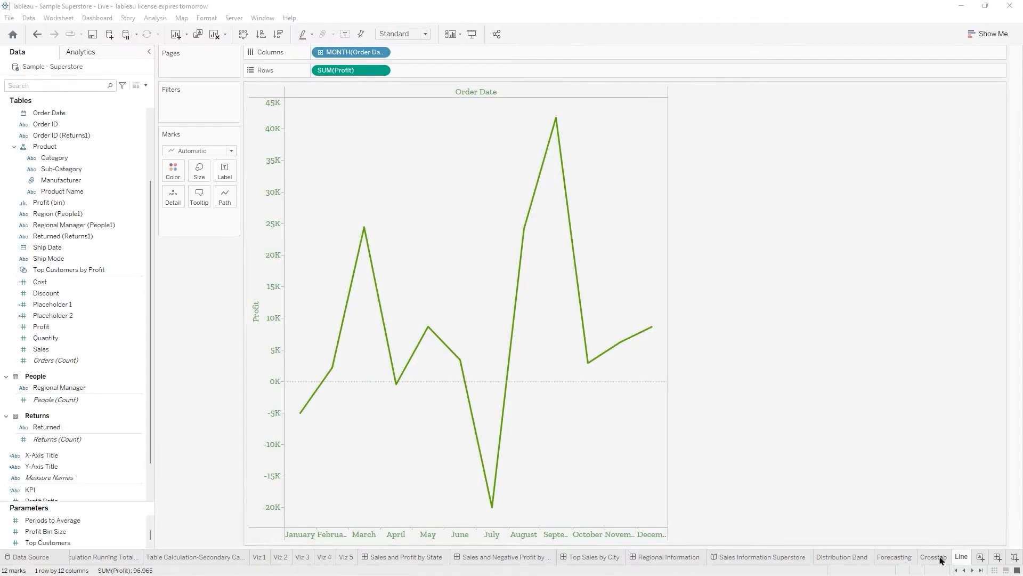
- On the Crosstab sheet, start a parameter named Sheet Swap with data type String and a list of allowable values
click(933, 557)
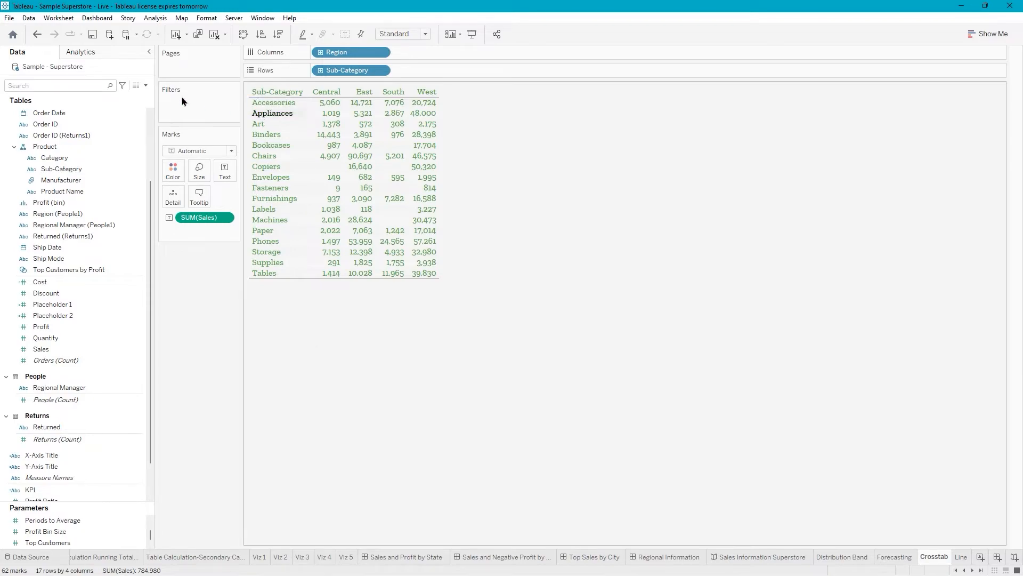
click(146, 86)
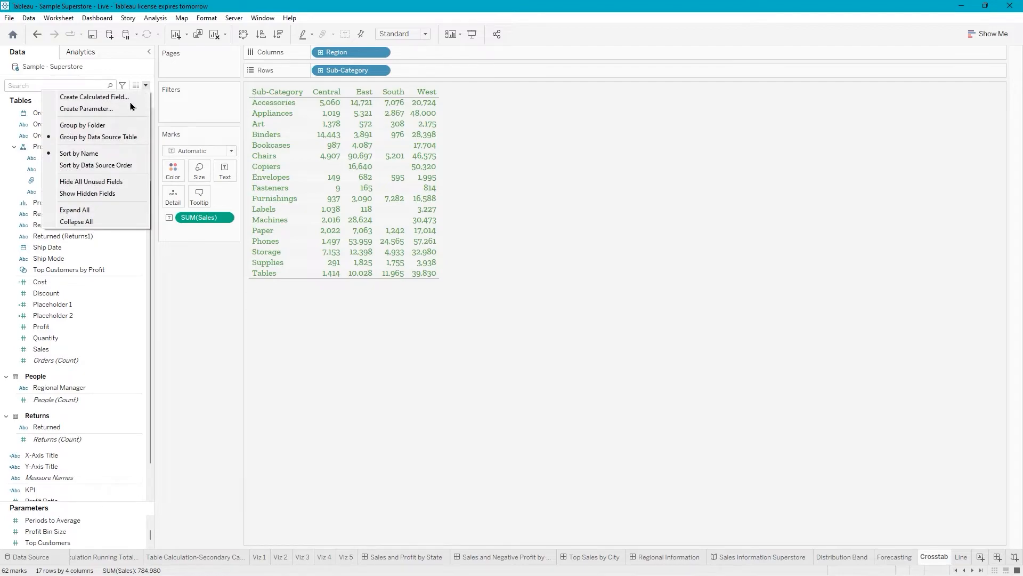
click(130, 109)
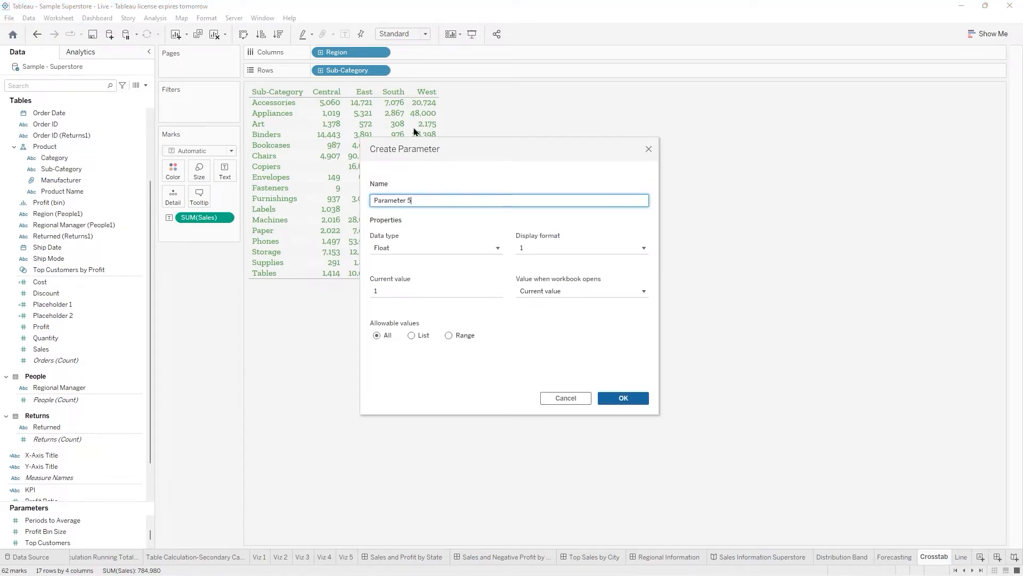
text(Sheet Swap)
click(493, 251)
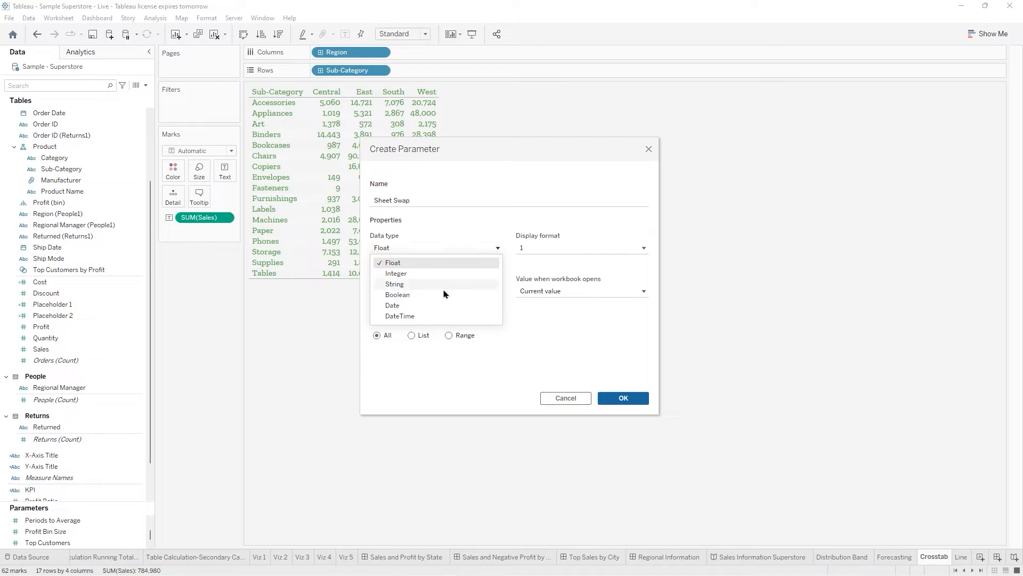
click(443, 284)
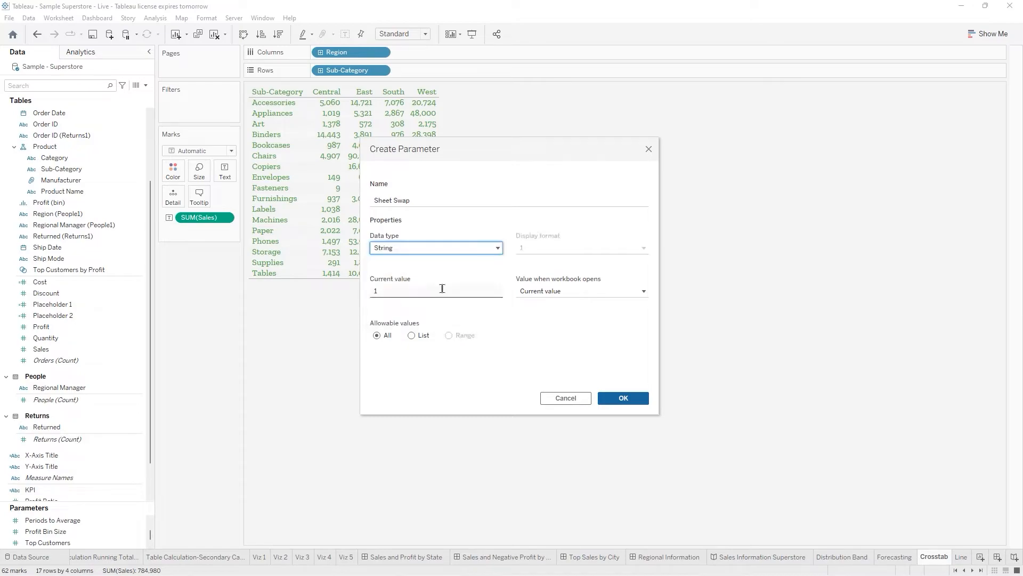
click(412, 337)
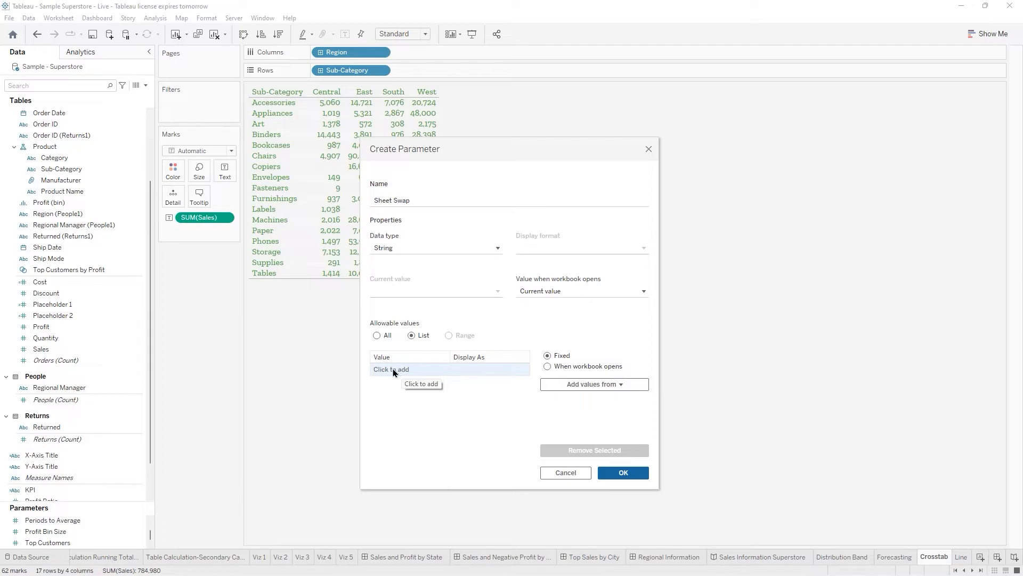
- Add Crosstab and Line to the Sheet Swap parameter's list of values and create the parameter
click(394, 370)
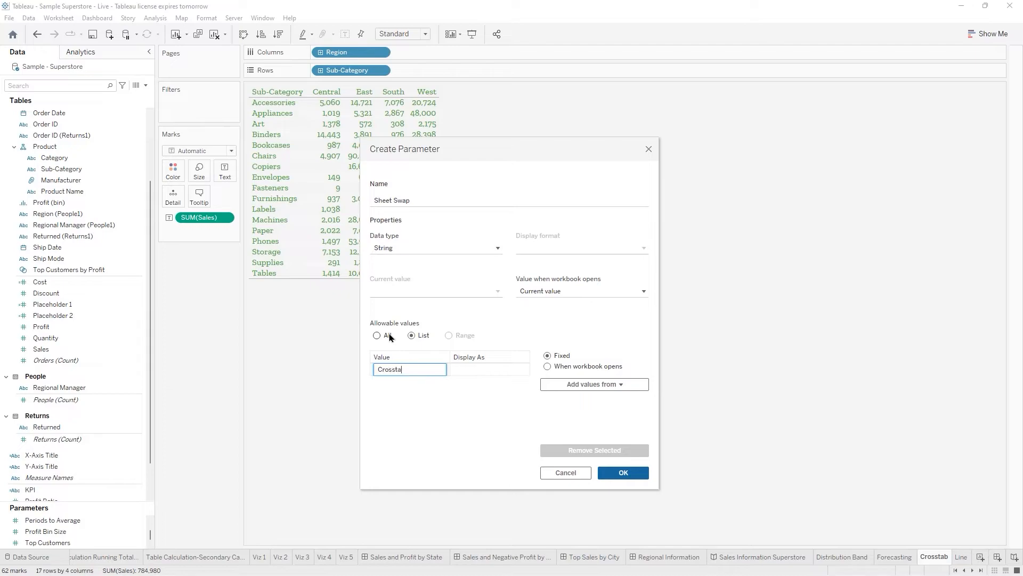
key(Return)
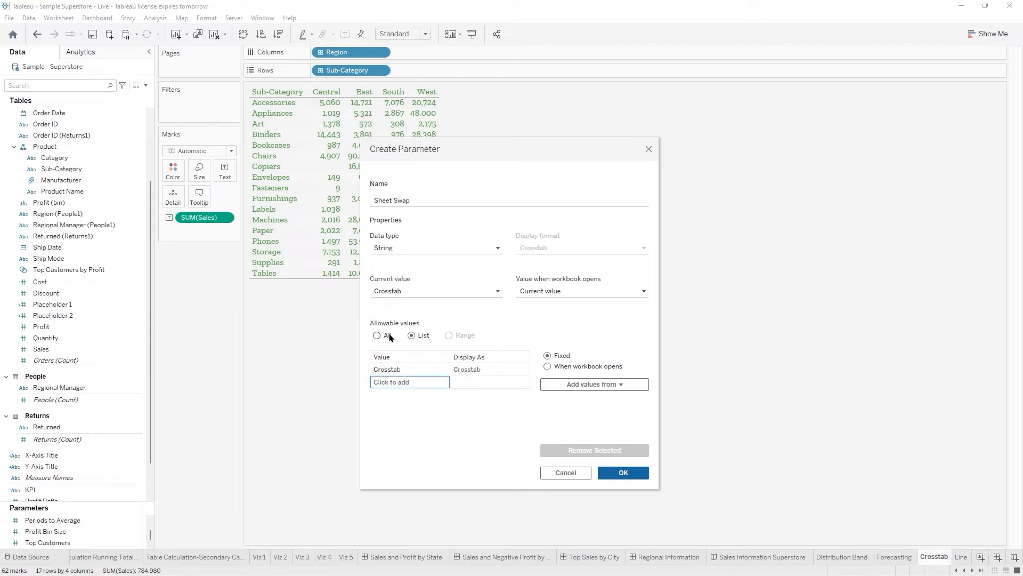
click(403, 384)
text(L)
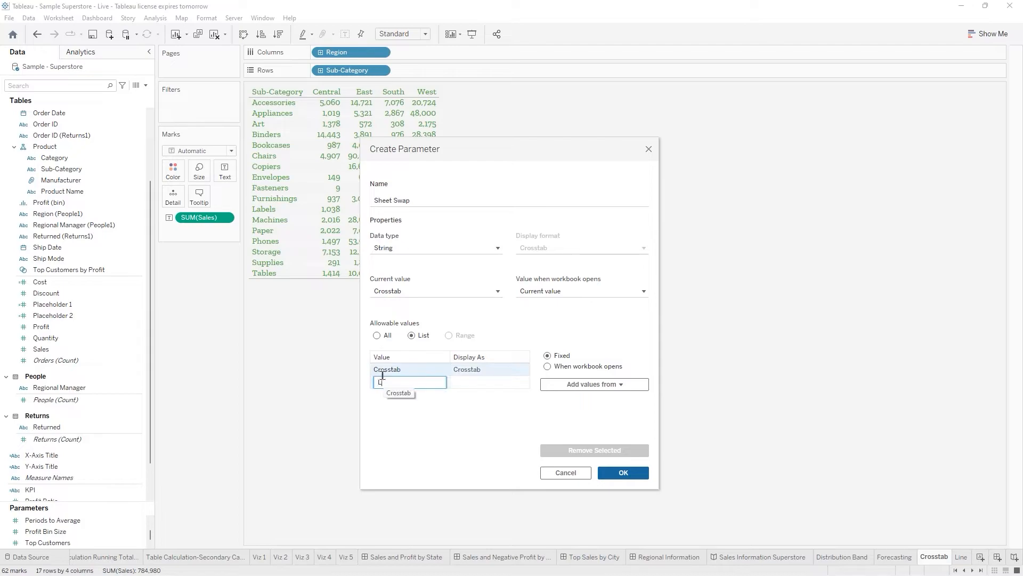
text(ine)
key(Return)
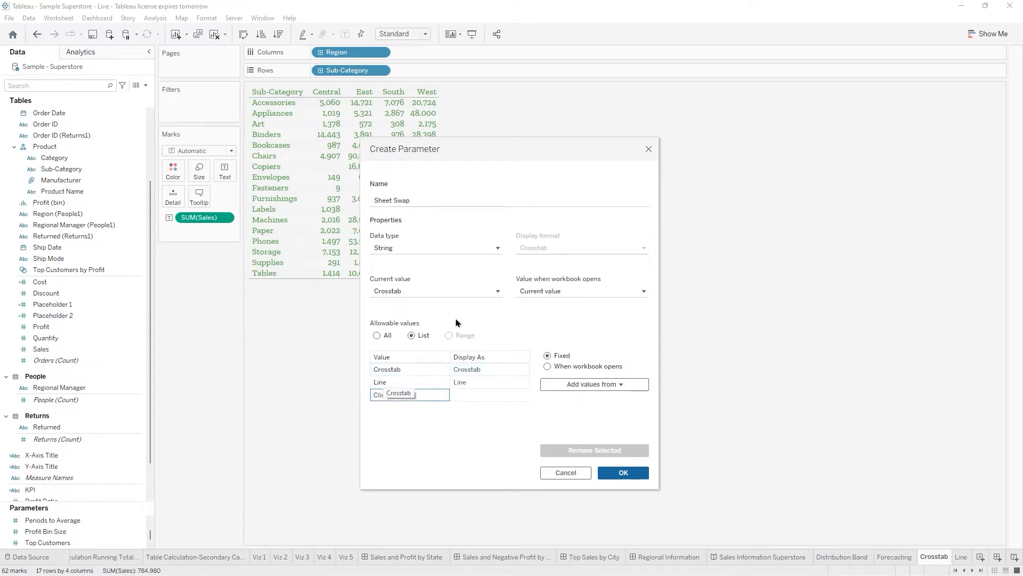
click(624, 473)
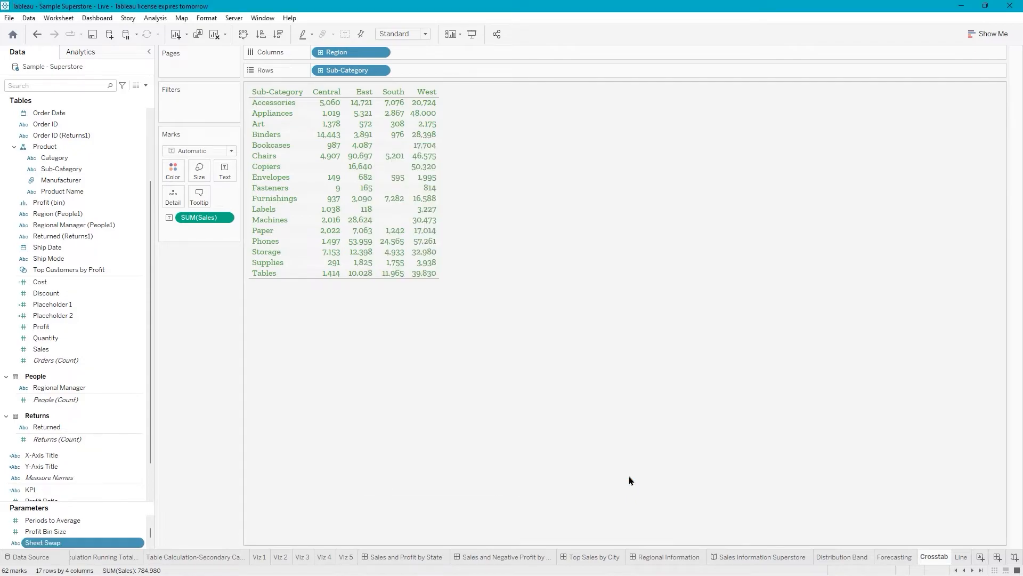
- Create a calculated field named Sheet Swap whose formula is the Sheet Swap parameter
click(147, 88)
click(135, 96)
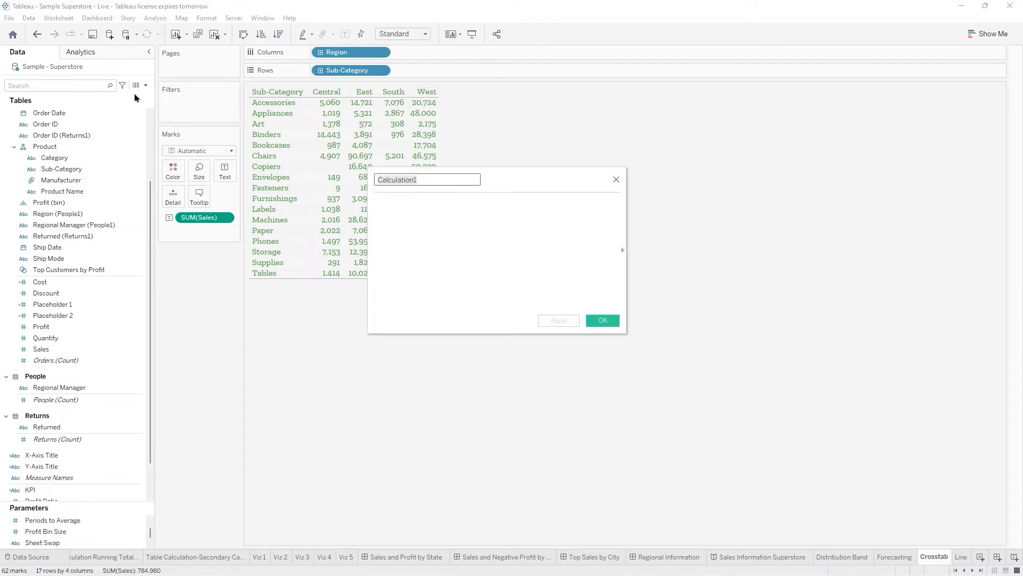
text(Sheet Swap)
click(382, 204)
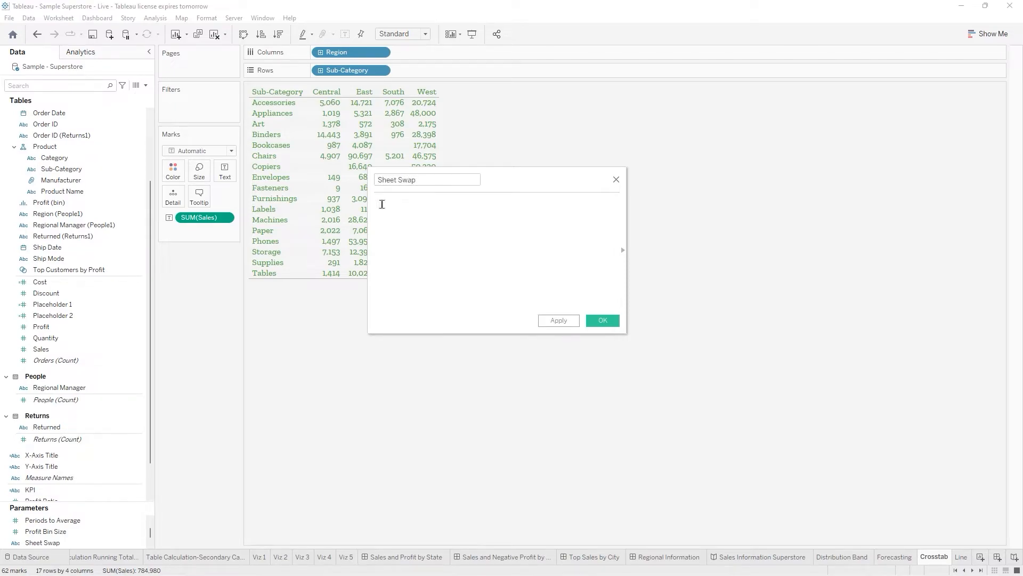
text(sh)
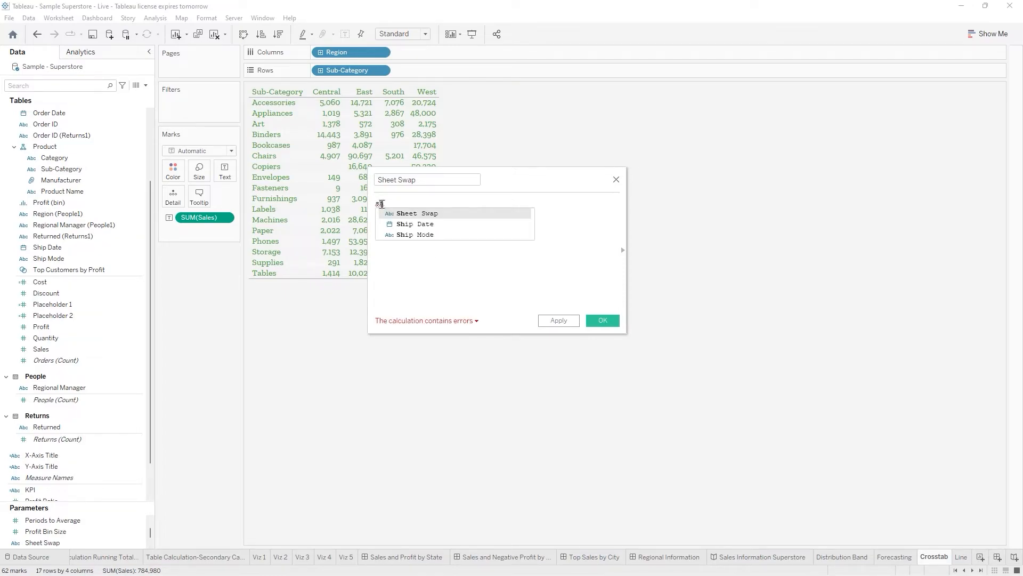
click(419, 217)
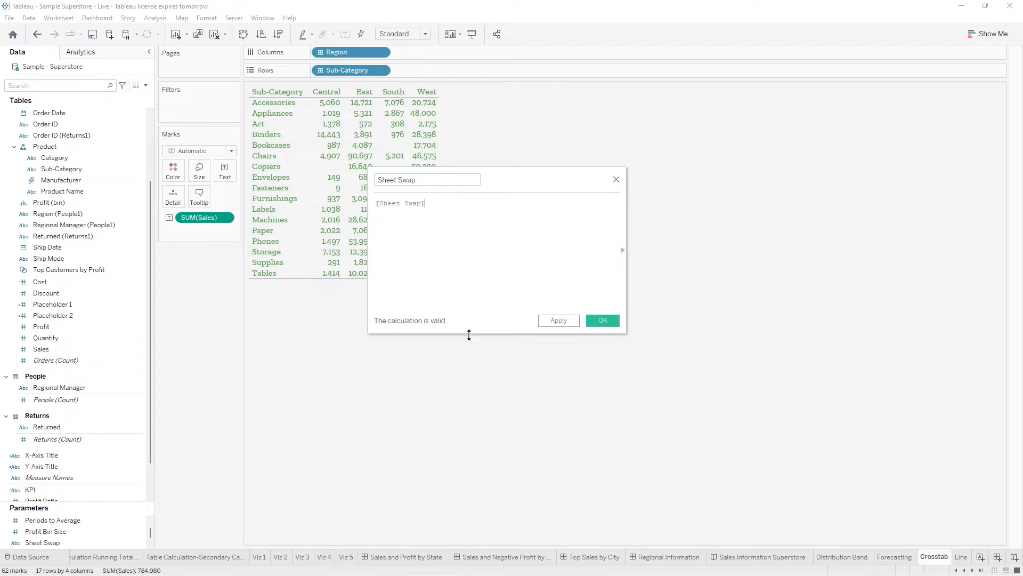
click(603, 320)
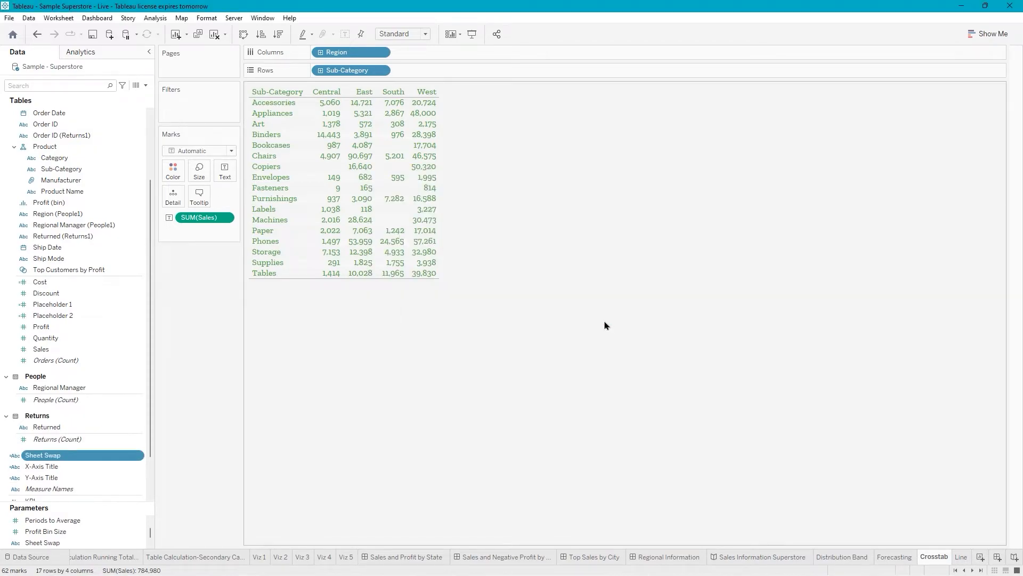
- Check the formula of the Sheet Swap calculated field
right_click(76, 458)
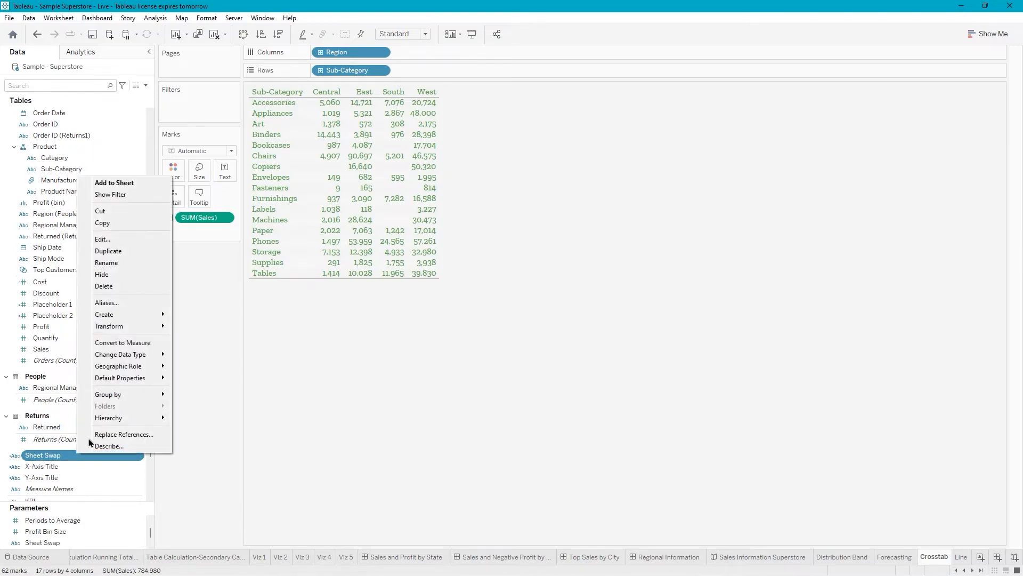
click(116, 241)
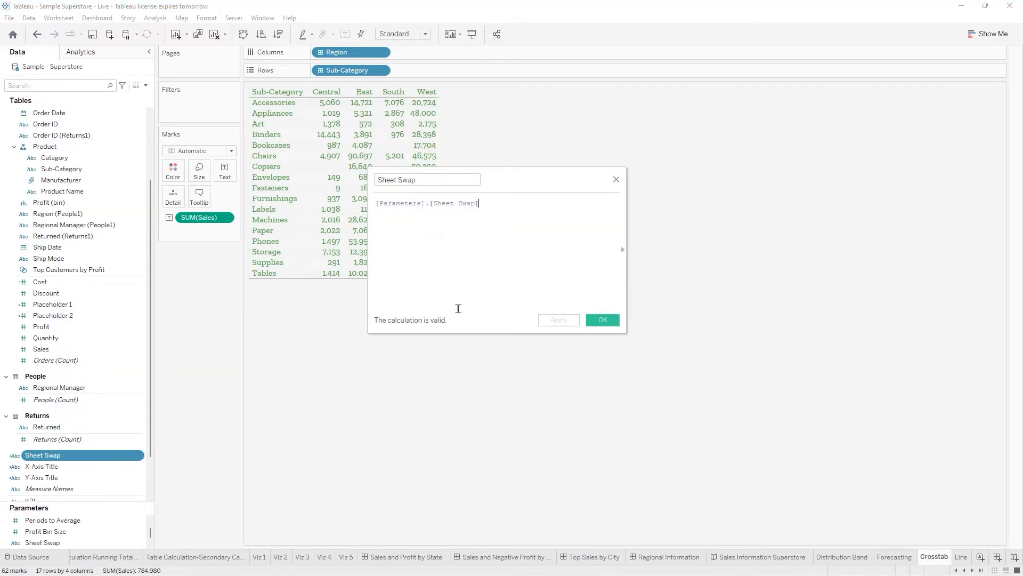
click(596, 322)
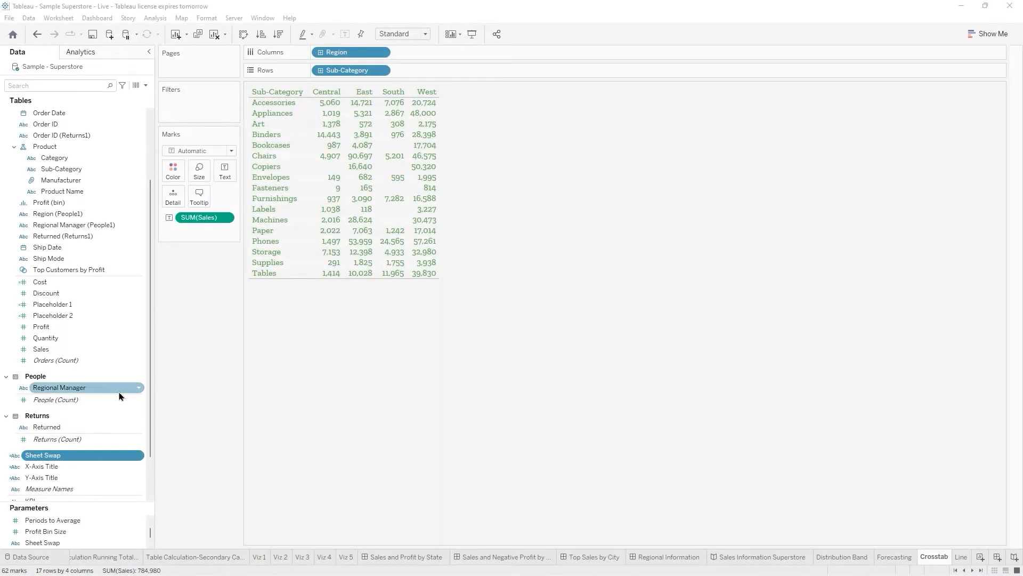
- Filter the Crosstab sheet by the Sheet Swap field with the custom value Crosstab, and show the Sheet Swap parameter control
drag(35, 460, 172, 99)
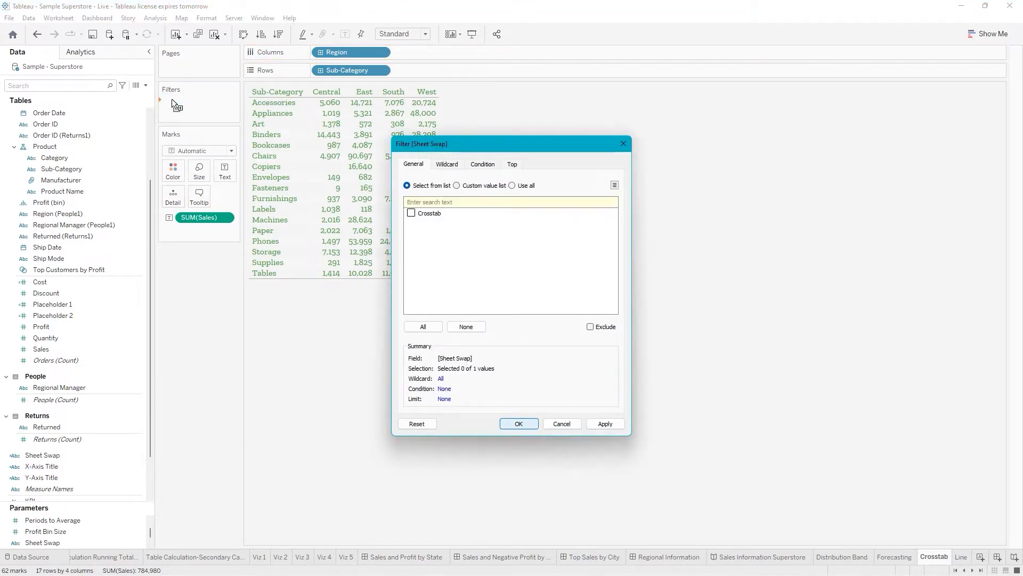
click(457, 185)
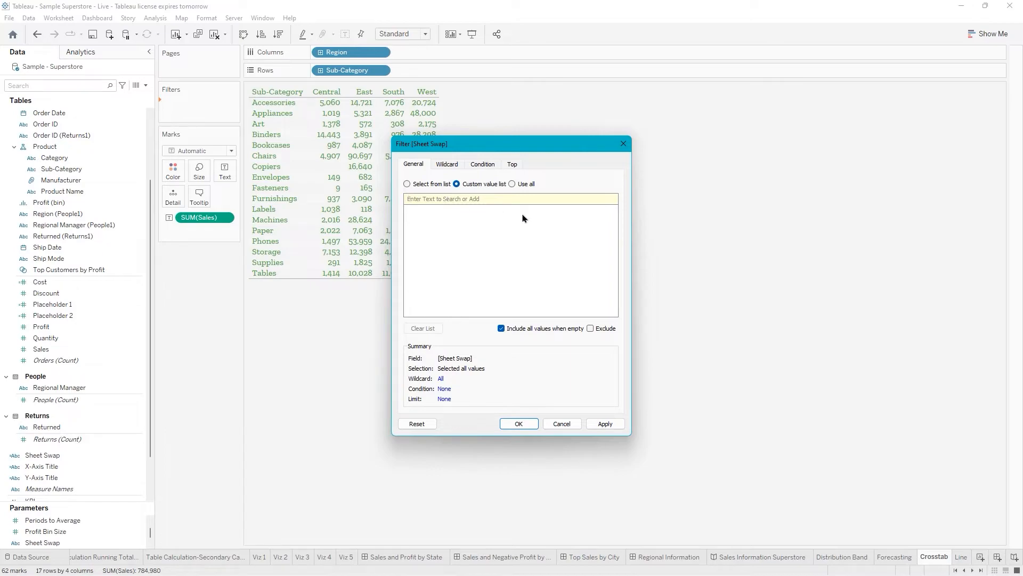
text(Carosrosstab)
click(604, 200)
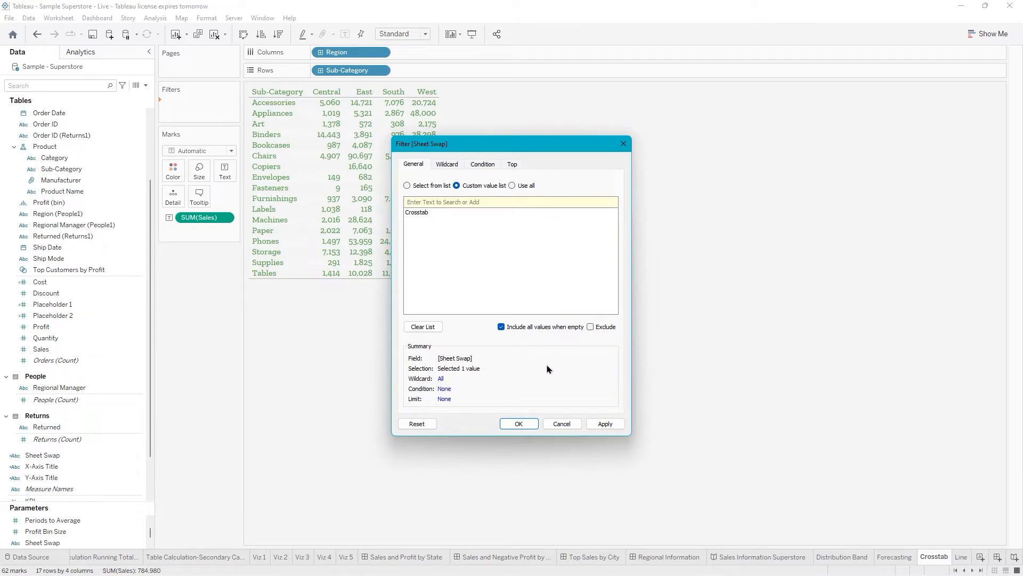
click(519, 424)
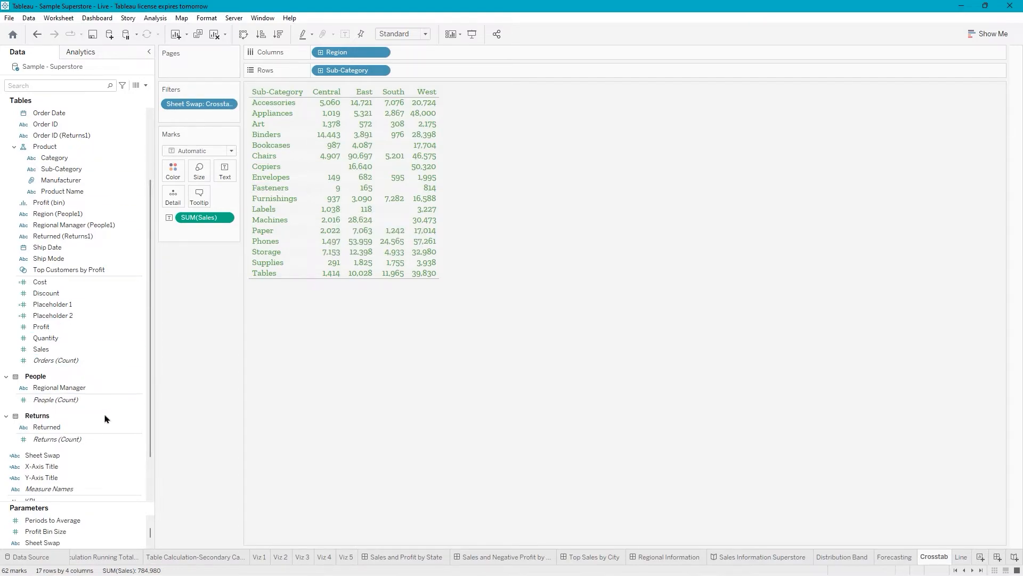
right_click(47, 543)
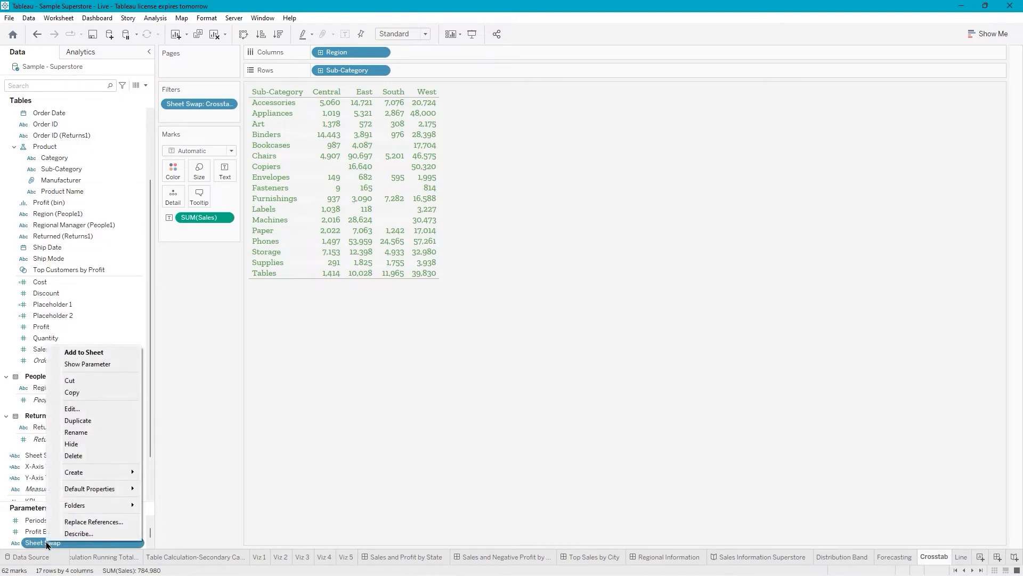
click(115, 365)
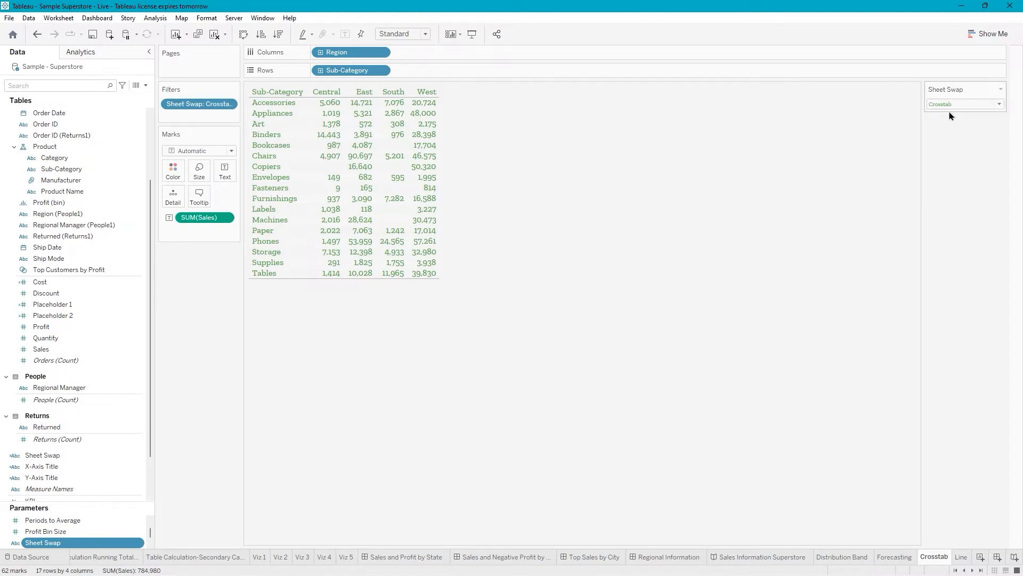
- Filter the Line sheet by the Sheet Swap calculated field with the custom value Line
click(959, 557)
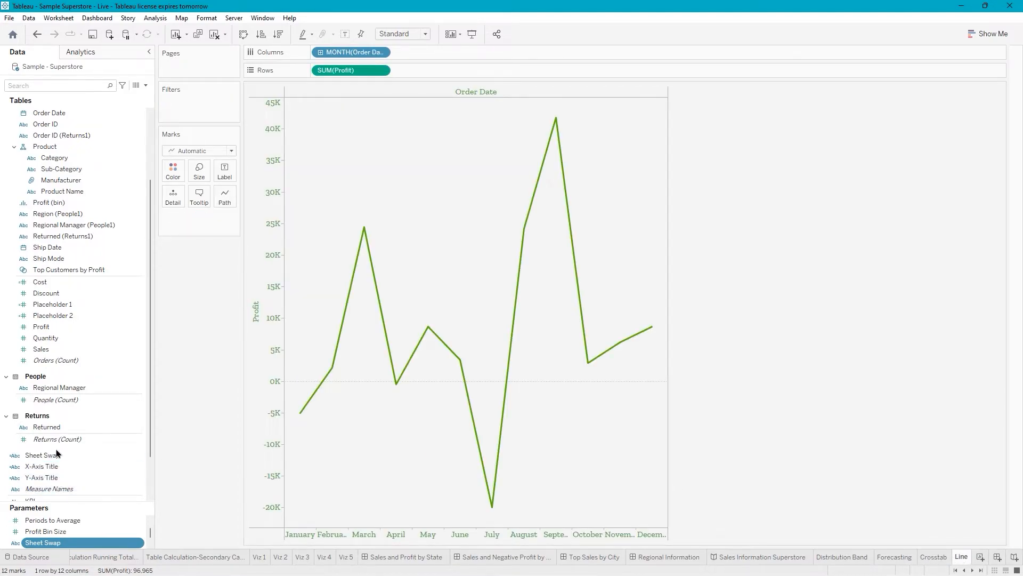
drag(38, 460, 181, 104)
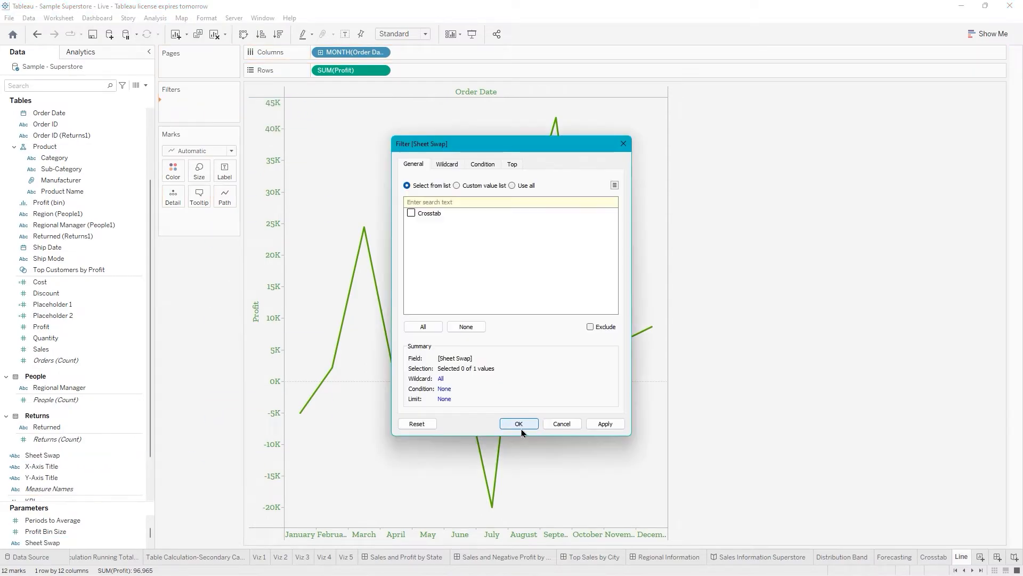
click(479, 187)
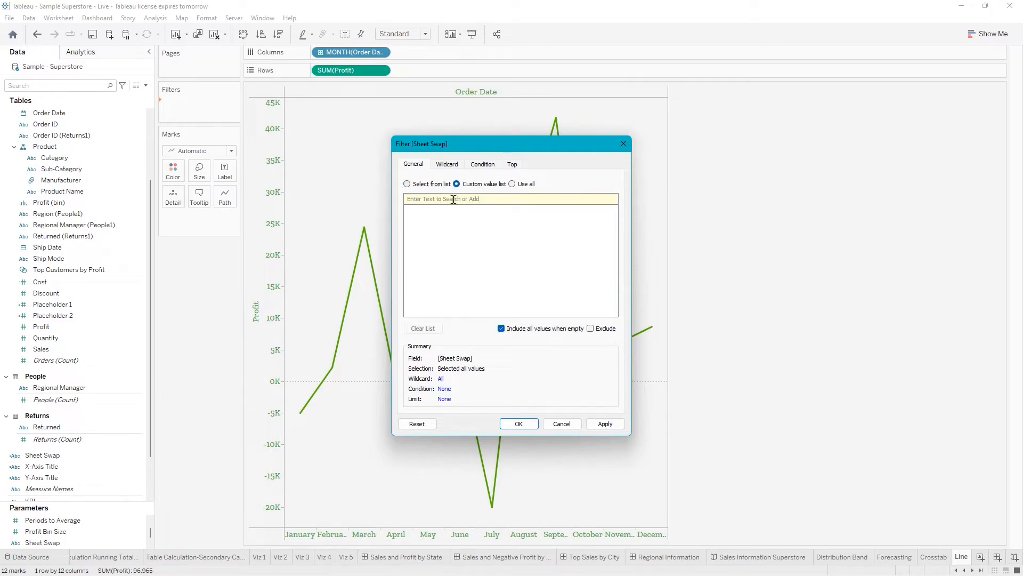
text(Line)
click(603, 201)
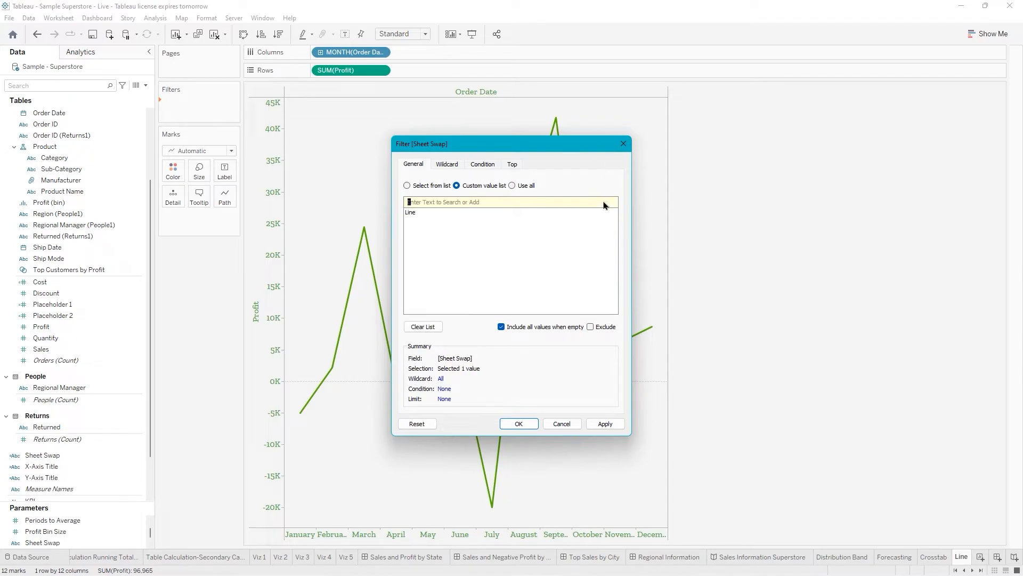
click(517, 424)
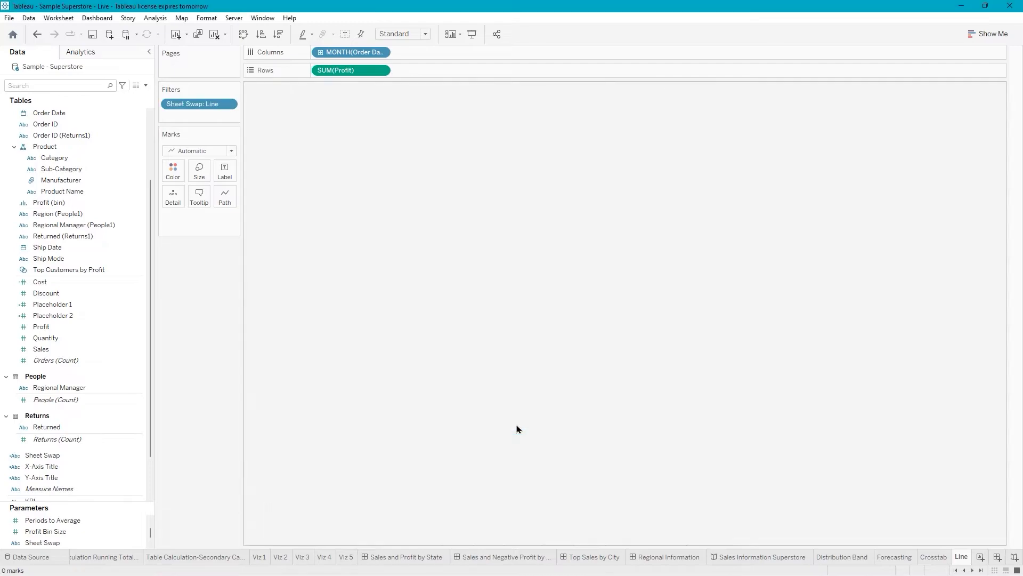
- Show the Sheet Swap parameter control on the Line sheet
click(40, 543)
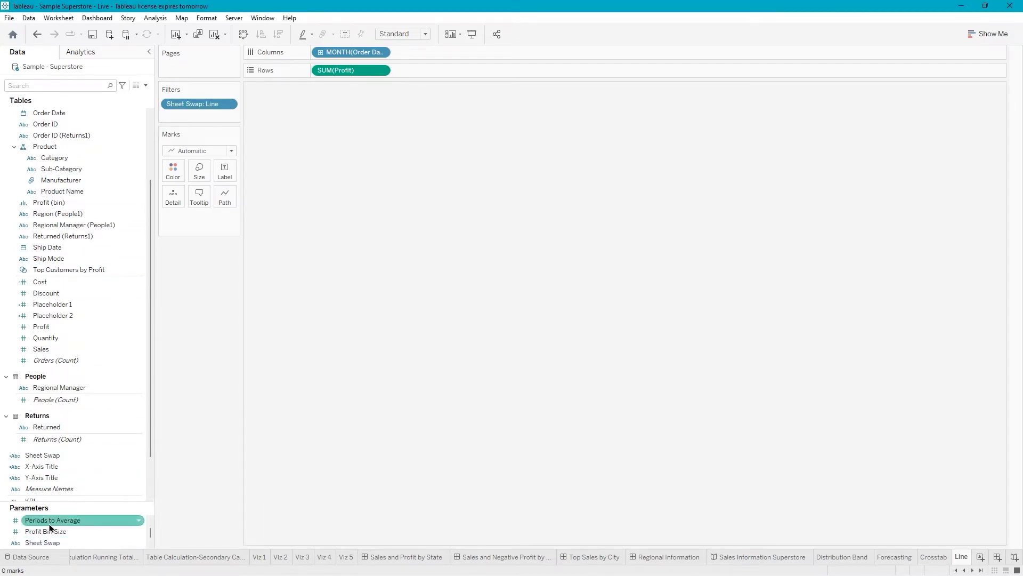
right_click(54, 542)
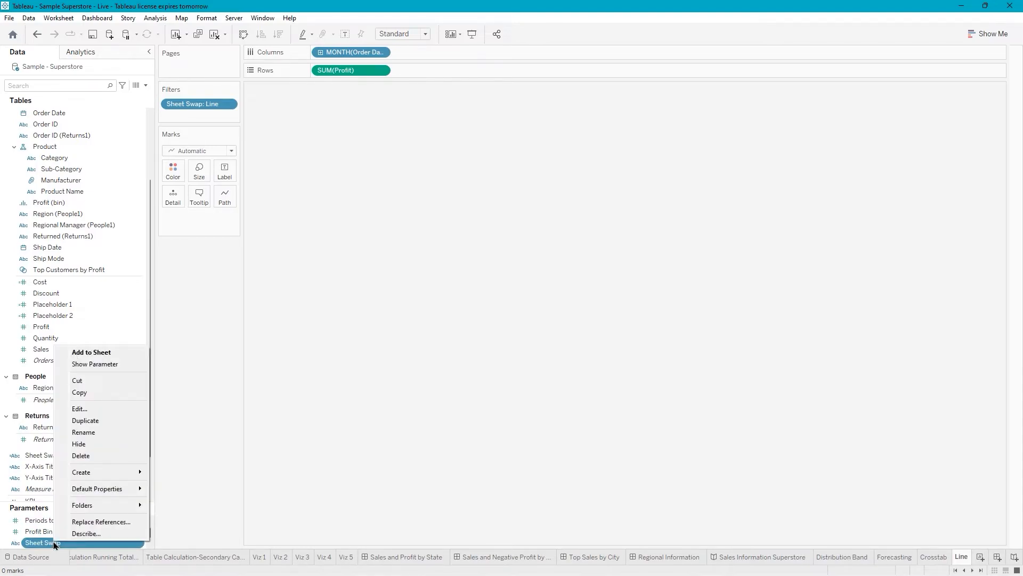
click(104, 364)
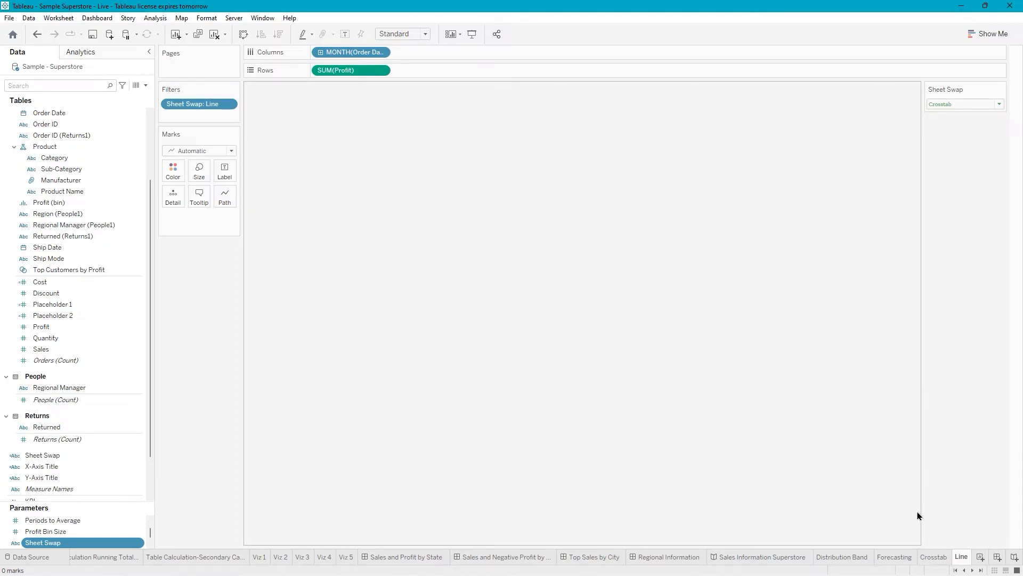
- Compare the Crosstab and Line sheets, and set the Sheet Swap parameter to Line
click(926, 561)
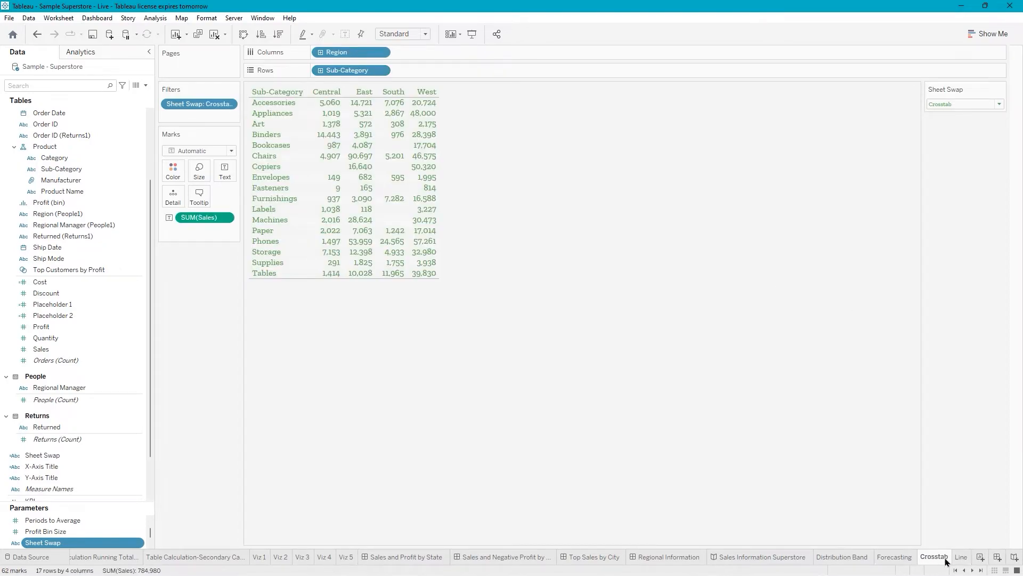
click(962, 557)
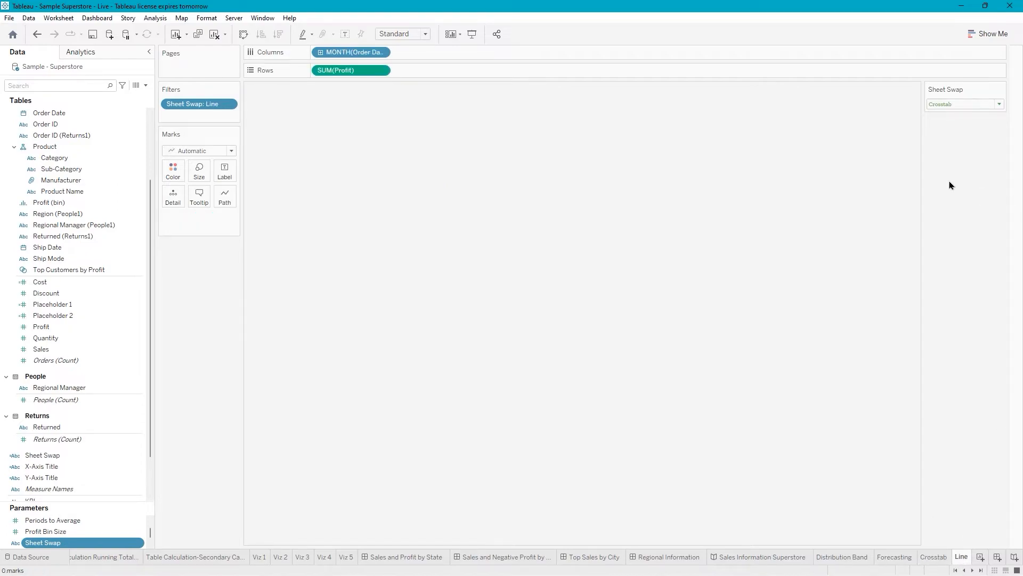
click(999, 104)
click(969, 127)
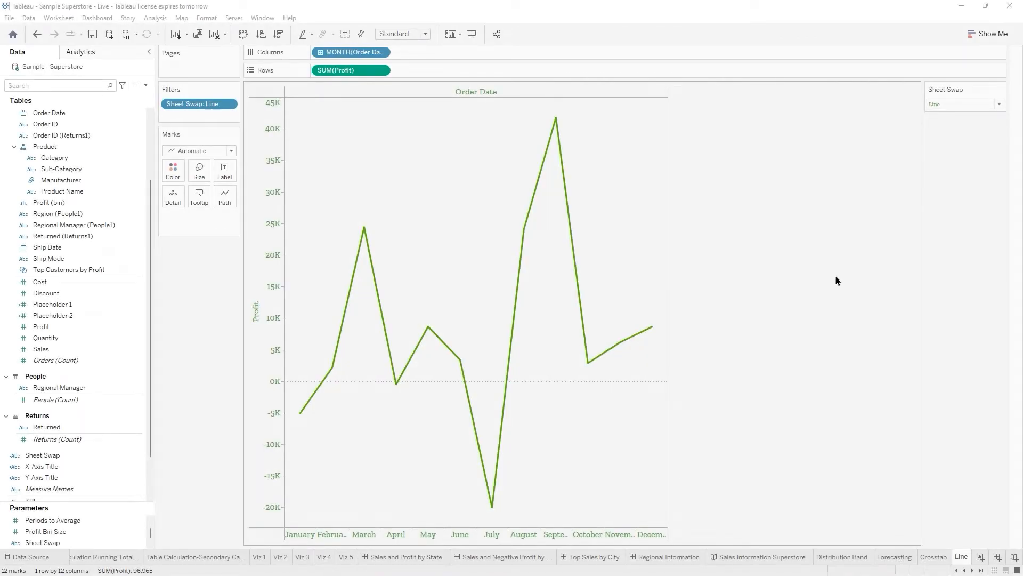
- Create a new dashboard and check its size options and phone layout
click(997, 558)
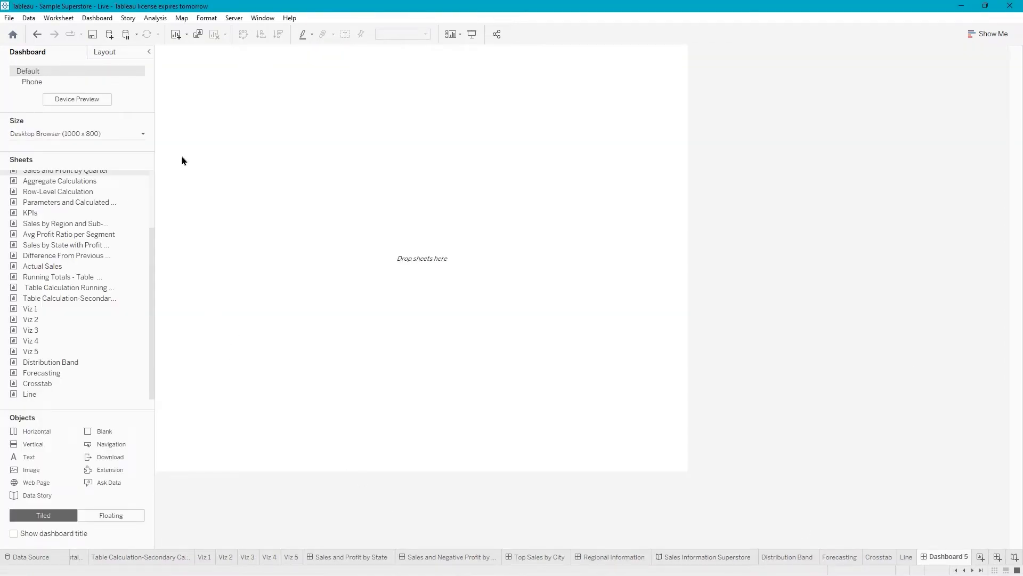
click(106, 138)
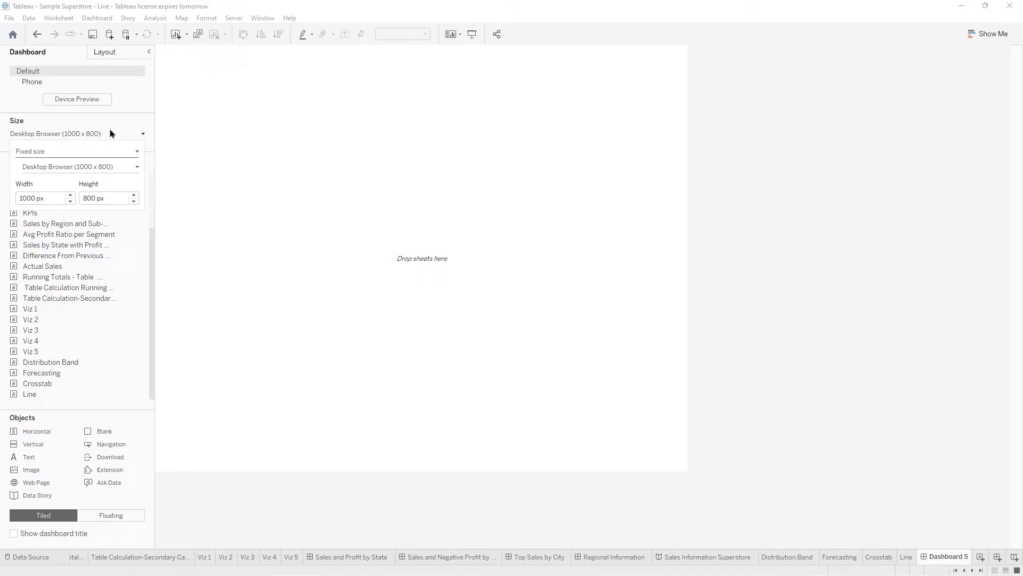
click(33, 83)
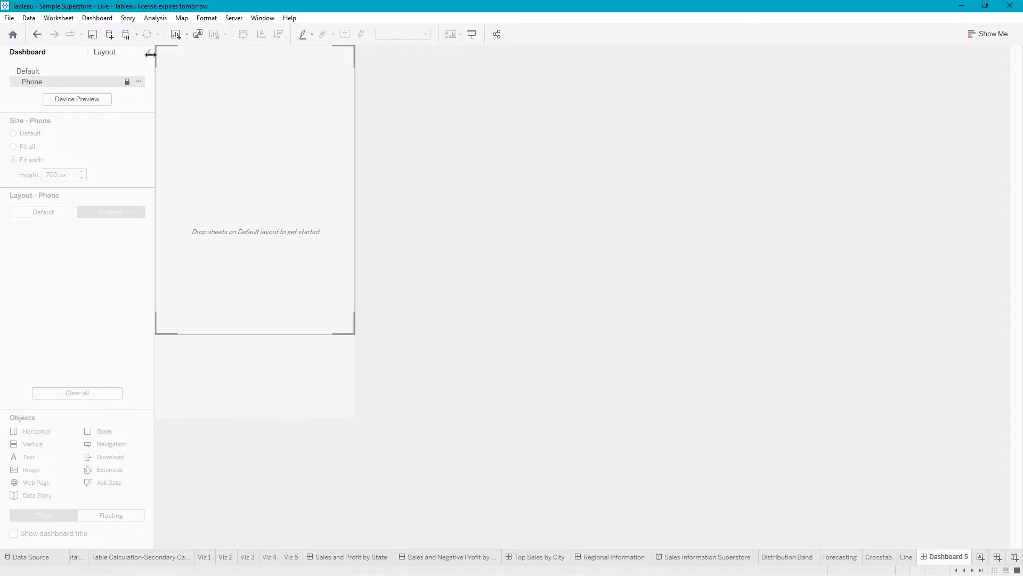
click(29, 74)
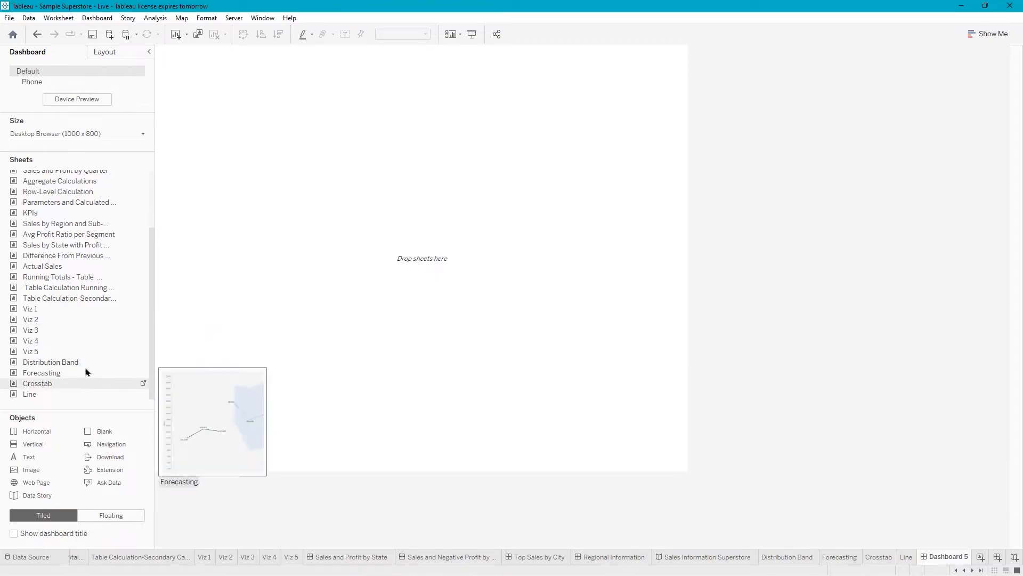
- Set the default dashboard layout to a fixed size of 1700 px wide by 900 px high
click(88, 138)
click(23, 197)
double_click(22, 197)
text(1700)
key(Tab)
text(900)
key(Return)
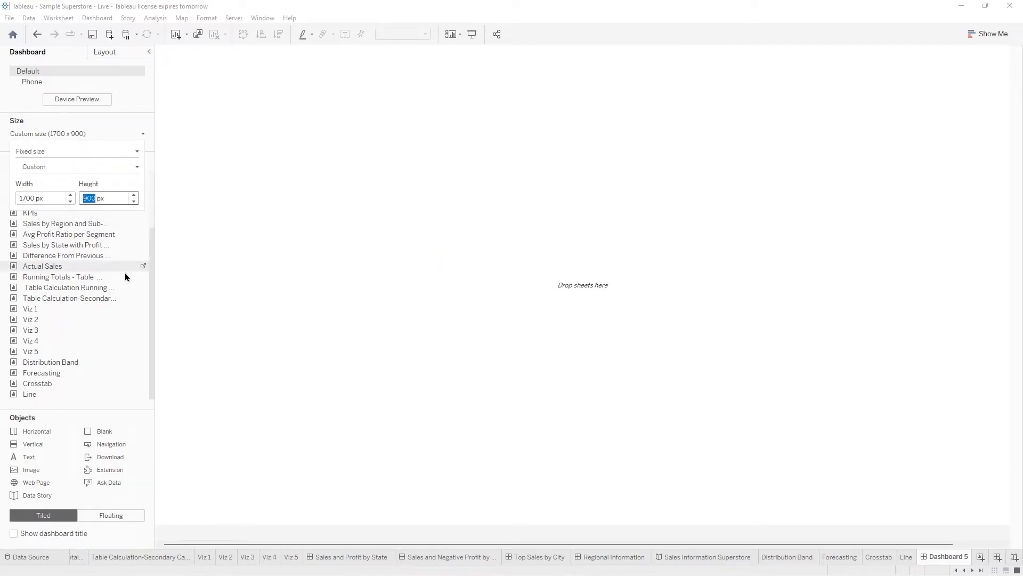
- Reduce the dashboard's fixed width to 1500 px
click(31, 198)
double_click(32, 198)
text(1)
key(Return)
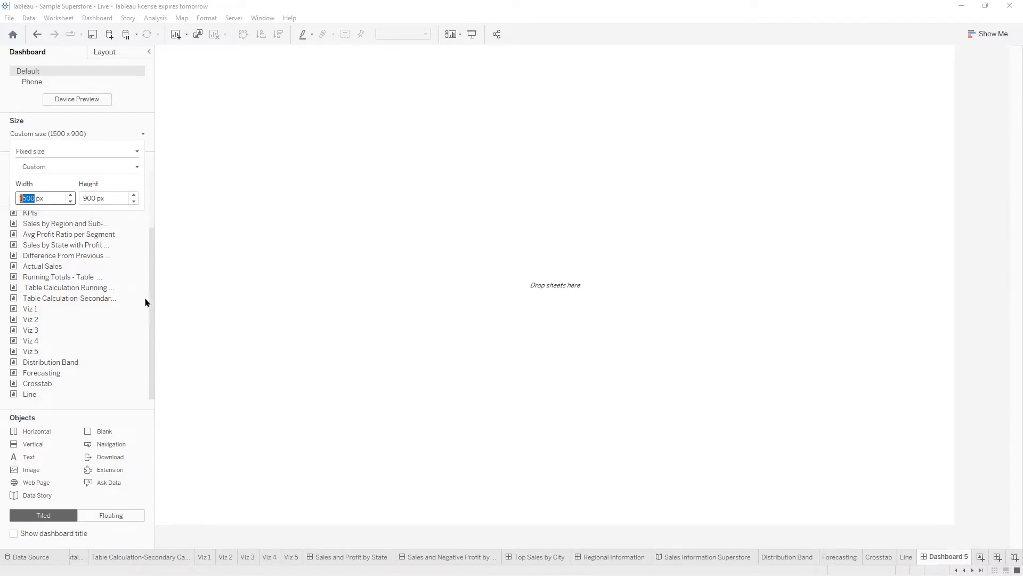
- Add the Crosstab sheet to the dashboard and set its Sheet Swap parameter to Crosstab
drag(33, 385, 277, 328)
drag(463, 166, 466, 161)
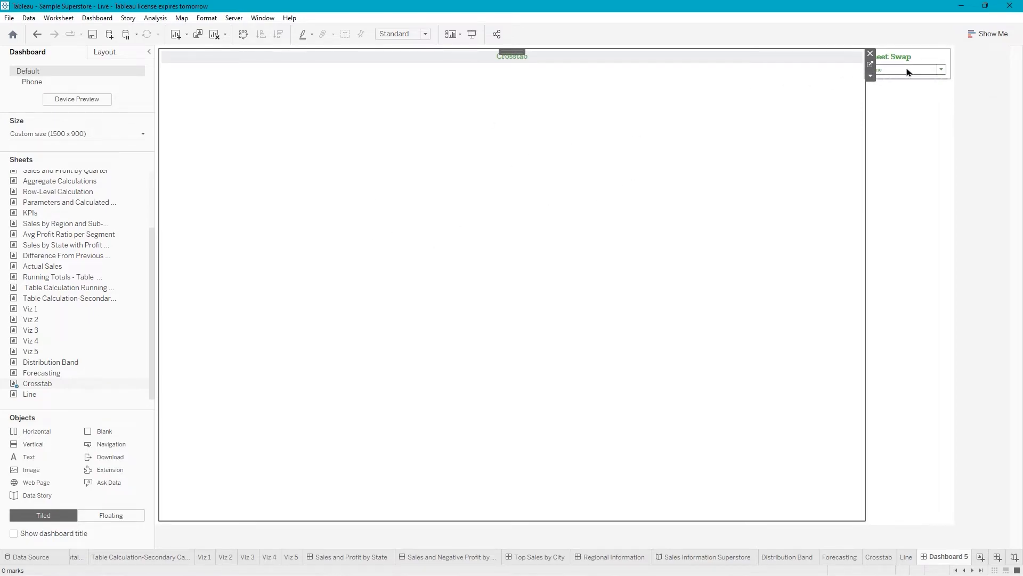
click(942, 74)
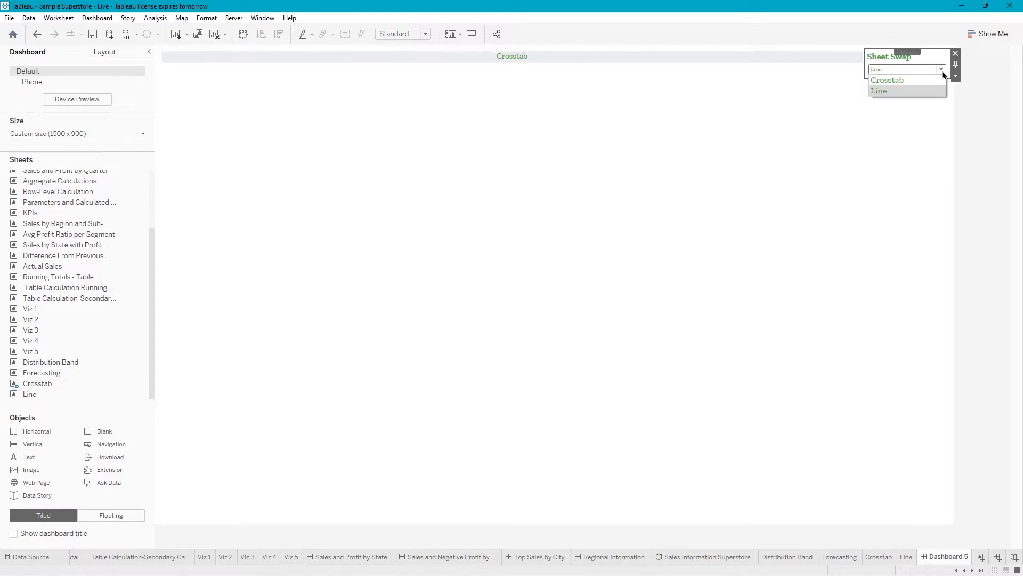
click(888, 80)
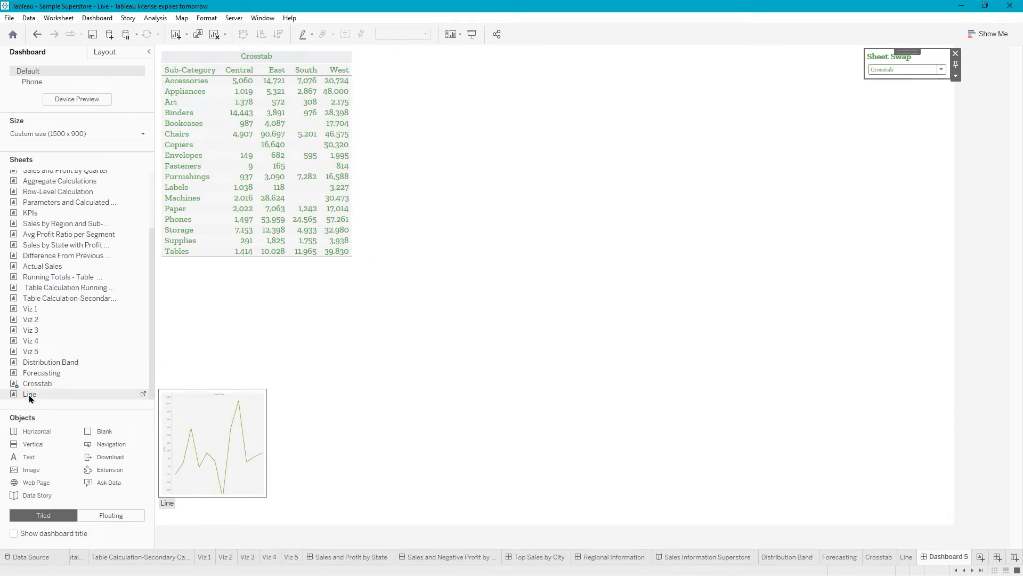
- Add the Line sheet below the Crosstab on the dashboard, and try Sheet Swap with Line and Crosstab
drag(30, 397, 278, 493)
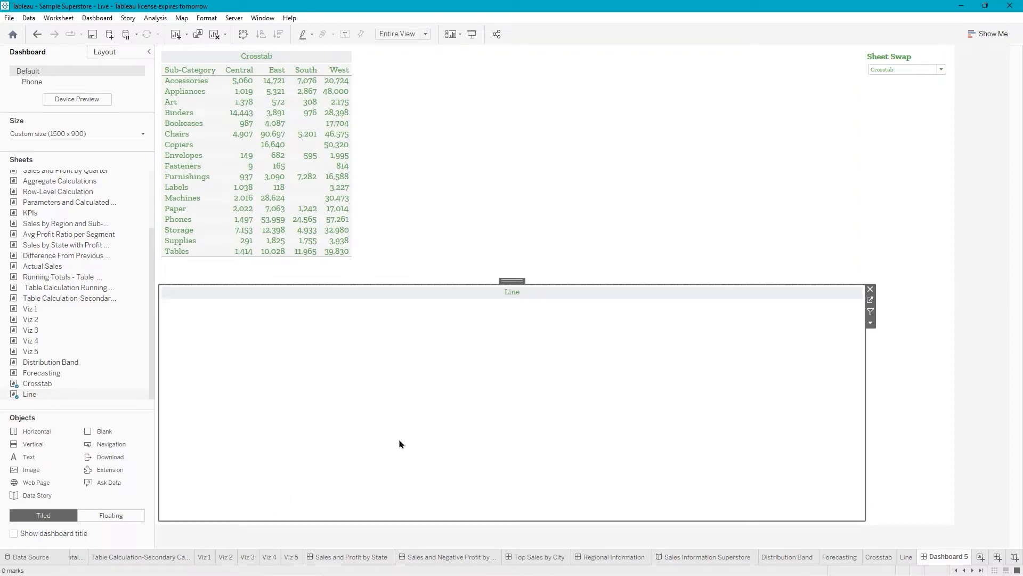
click(940, 70)
click(901, 87)
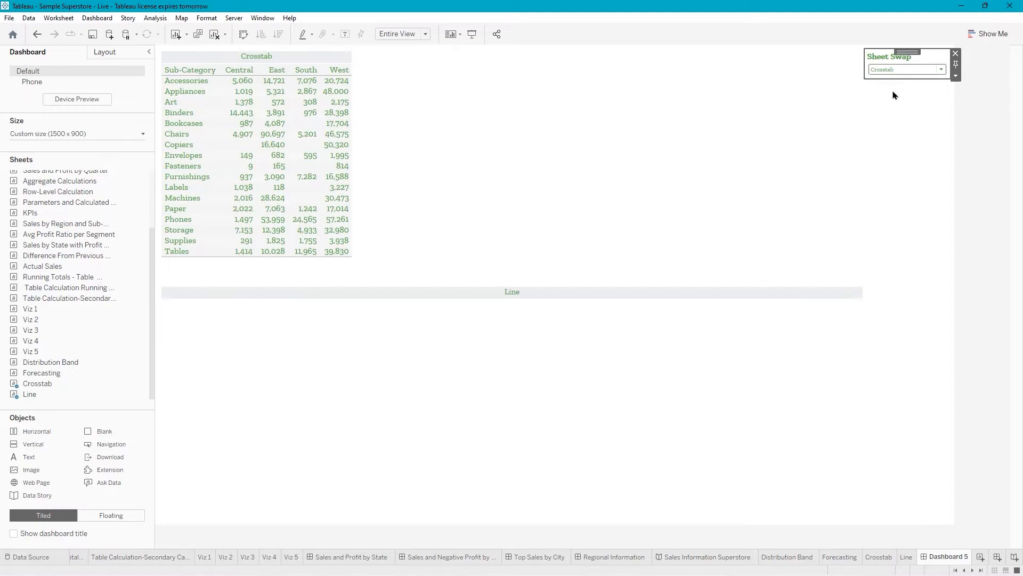
click(943, 70)
click(900, 80)
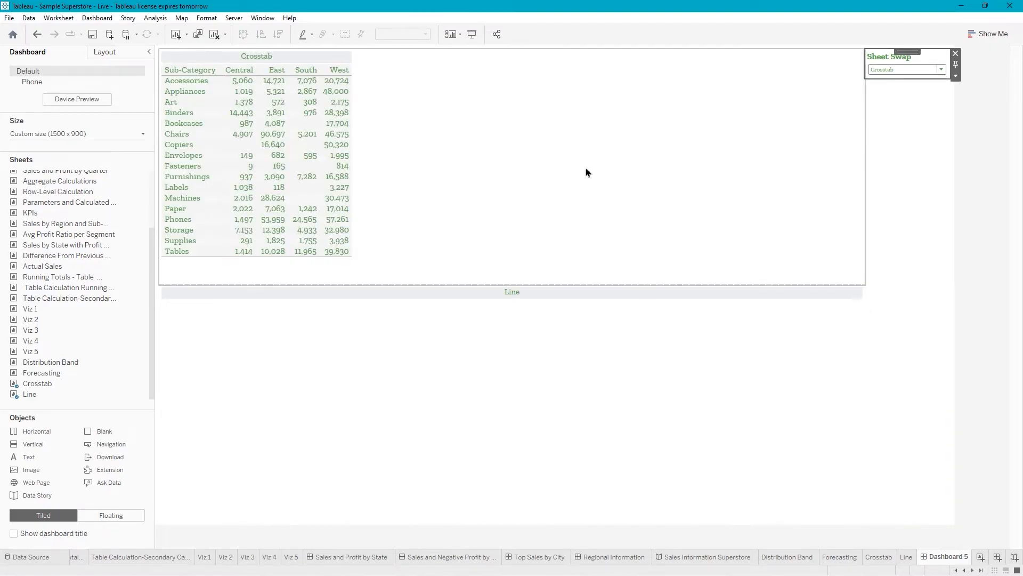
- Fit the Crosstab sheet on the dashboard to Entire View
click(389, 92)
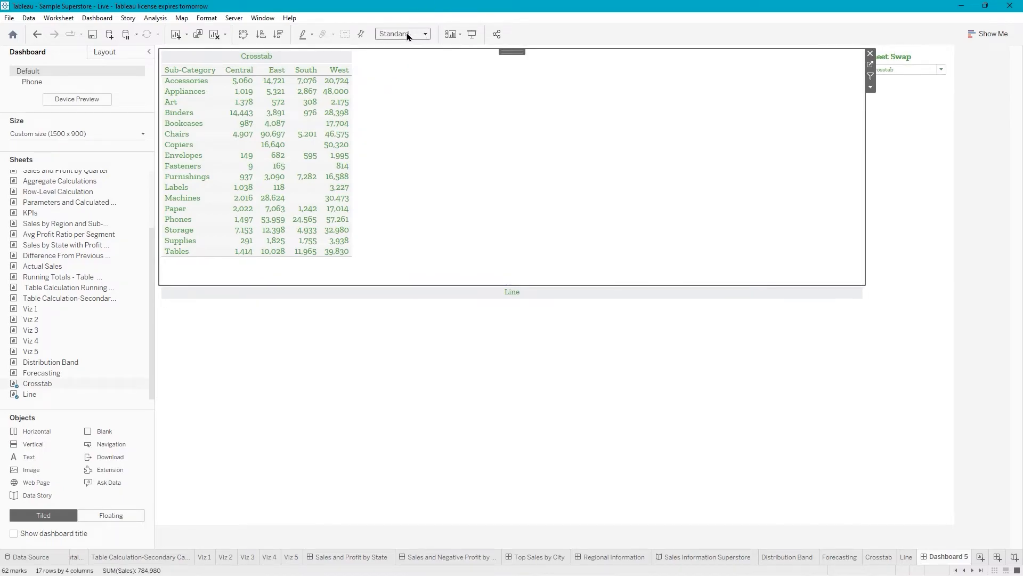
click(426, 35)
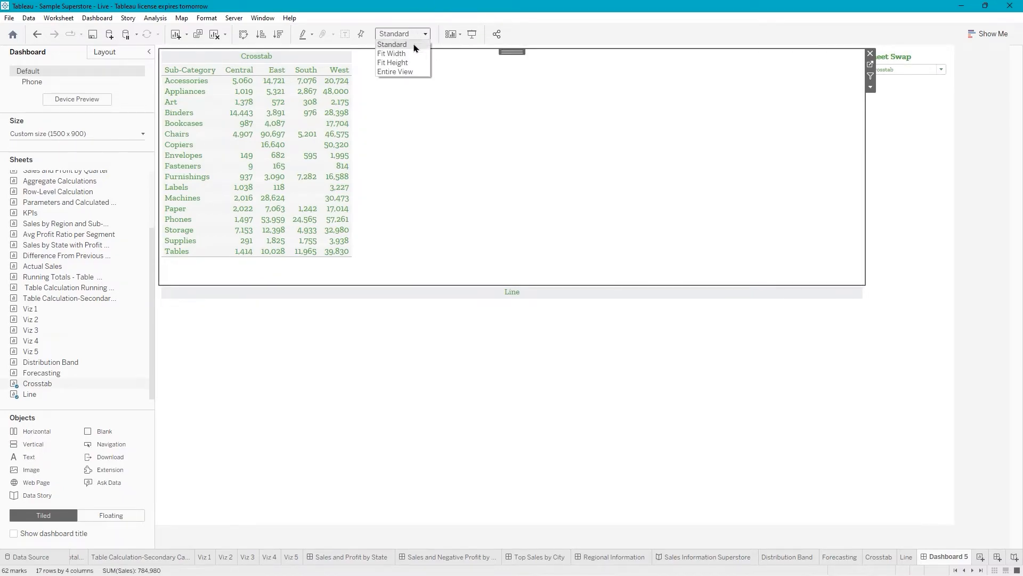
click(397, 72)
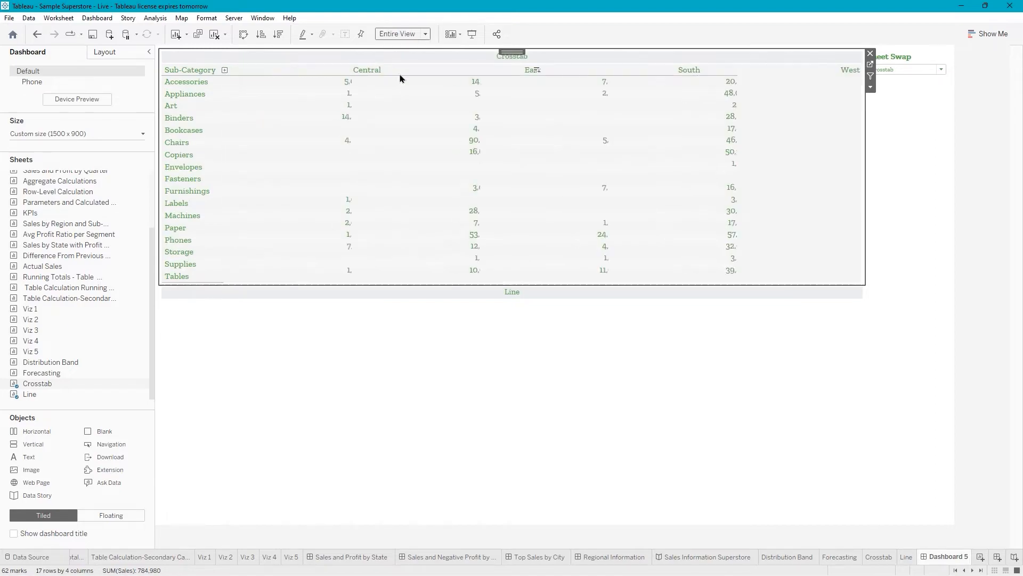
click(421, 343)
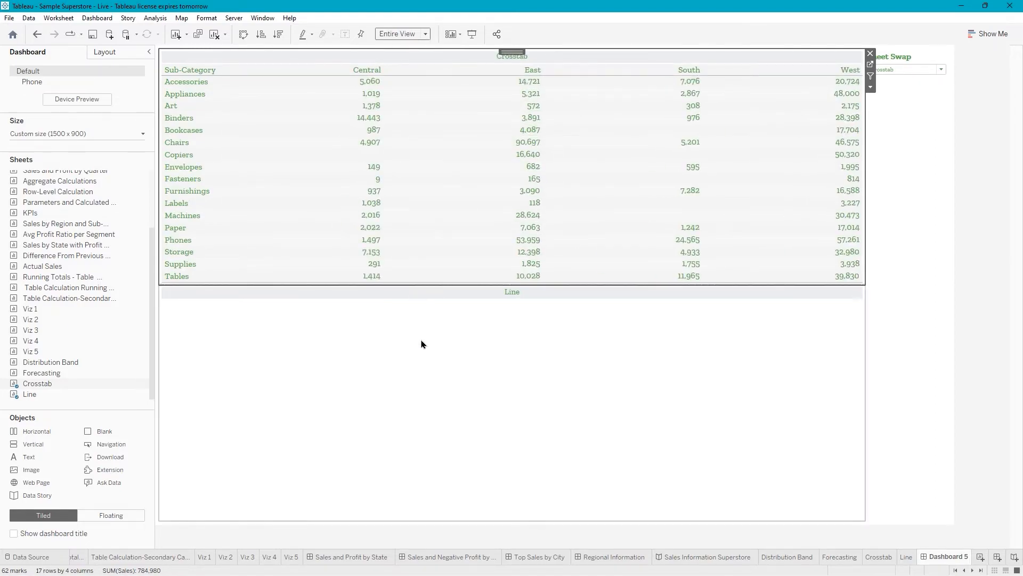
- Test the sheet swapping on the dashboard by choosing Line and returning to Crosstab
click(942, 70)
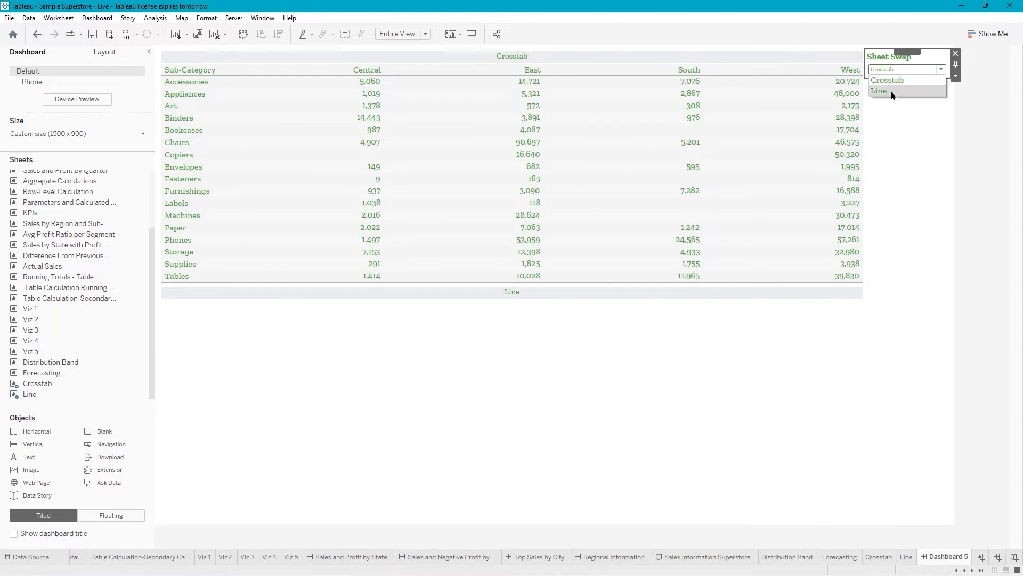
click(893, 92)
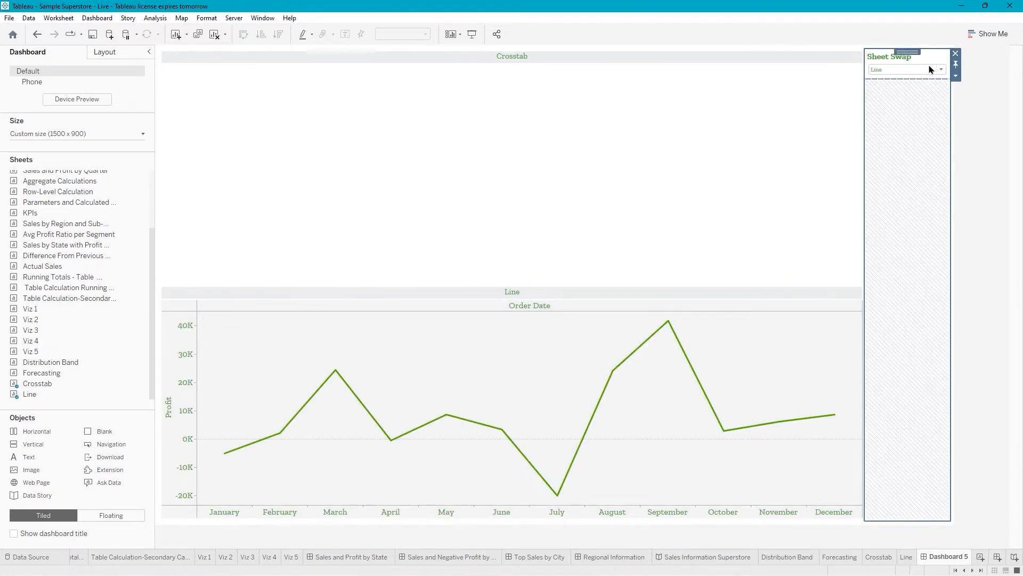
click(941, 69)
click(916, 81)
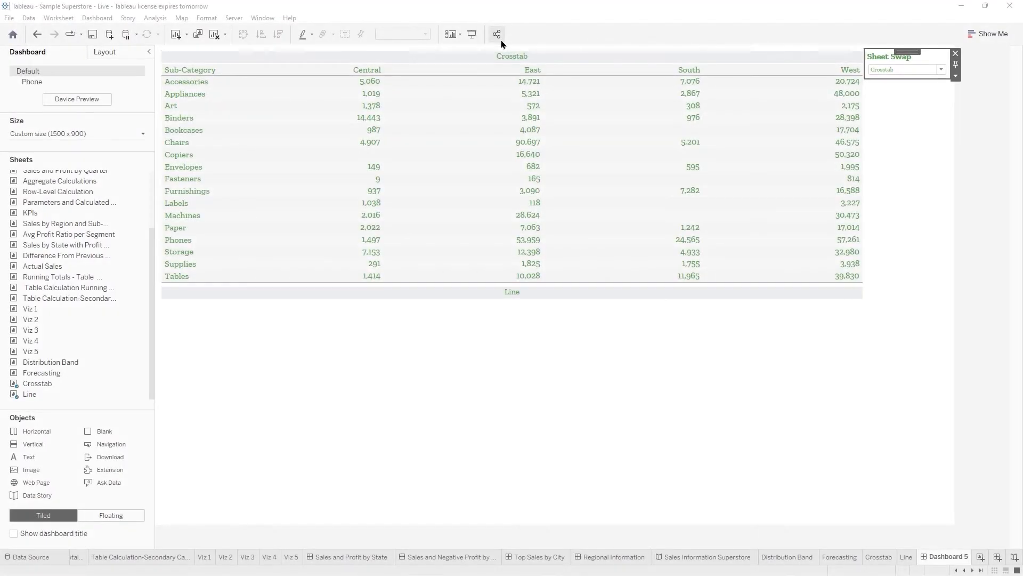
- Hide the titles of the Crosstab and Line sheets on the dashboard
click(503, 58)
right_click(504, 56)
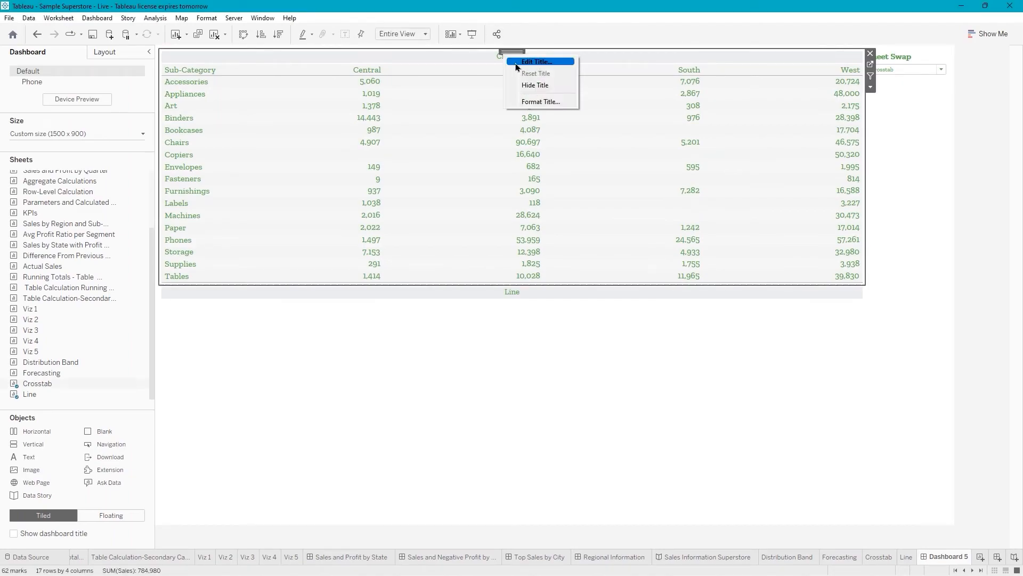
click(535, 86)
right_click(515, 293)
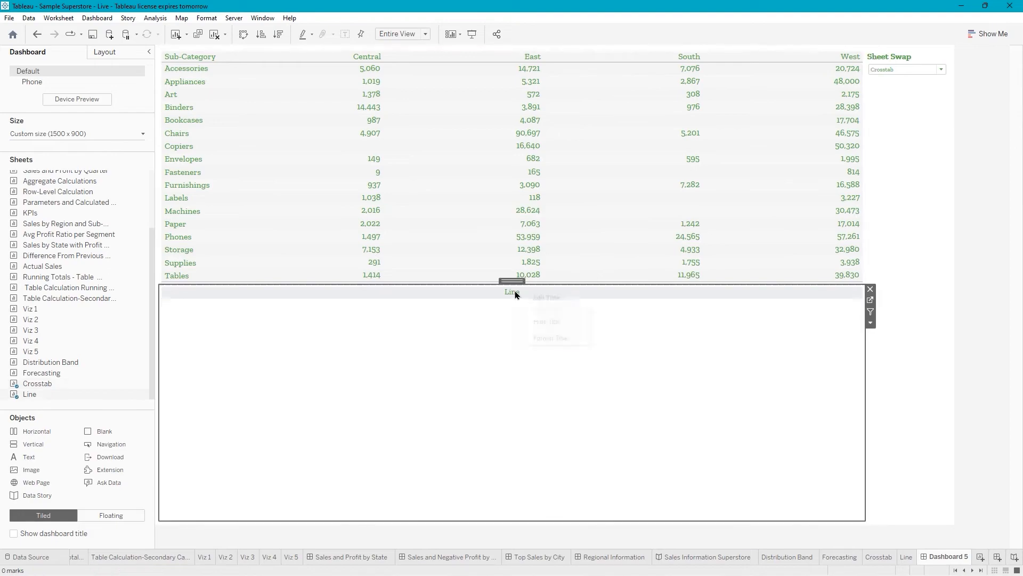
click(553, 321)
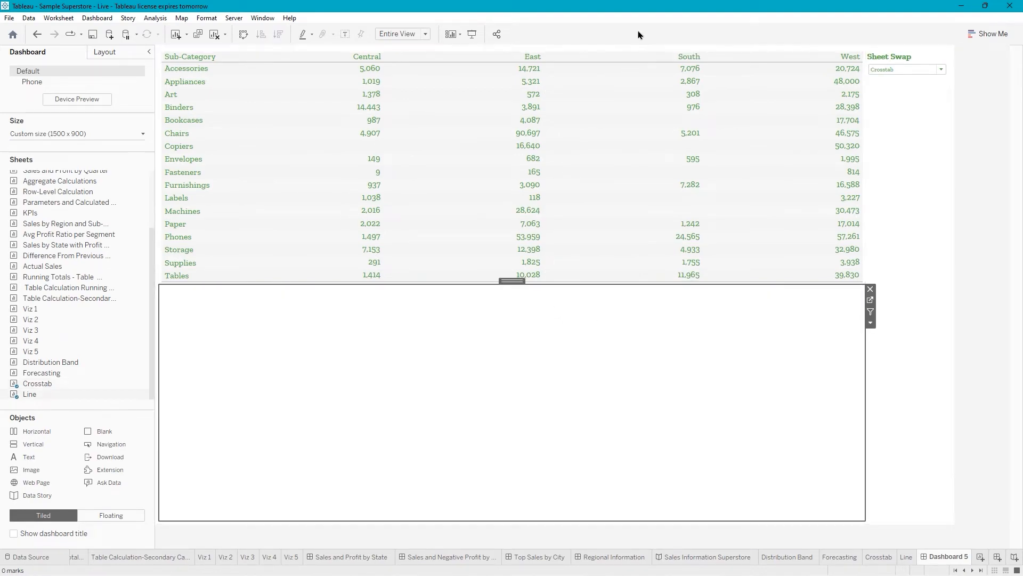
- Make the Crosstab sheet floating and enlarge it to cover the area of the Line sheet
click(644, 51)
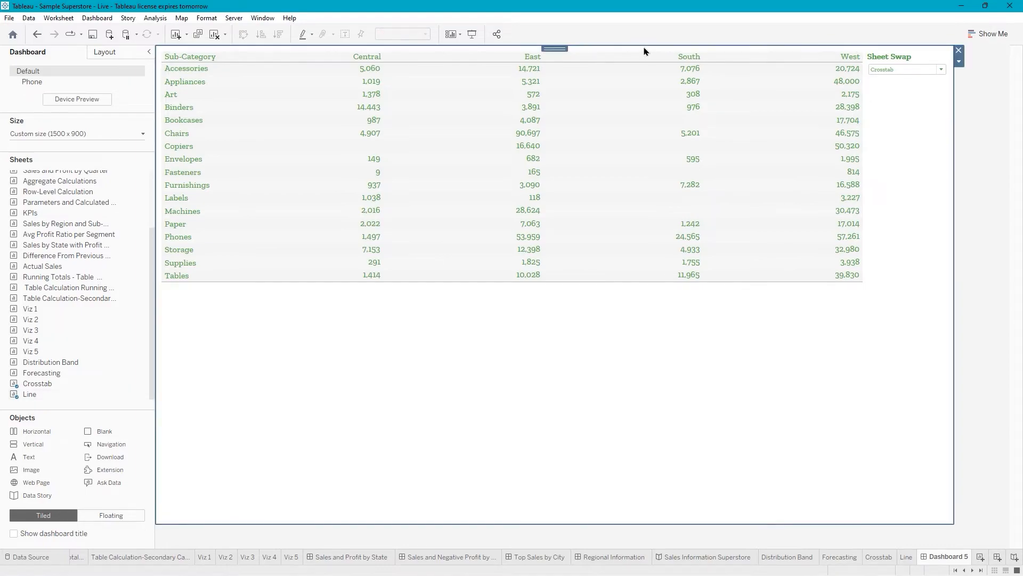
click(680, 53)
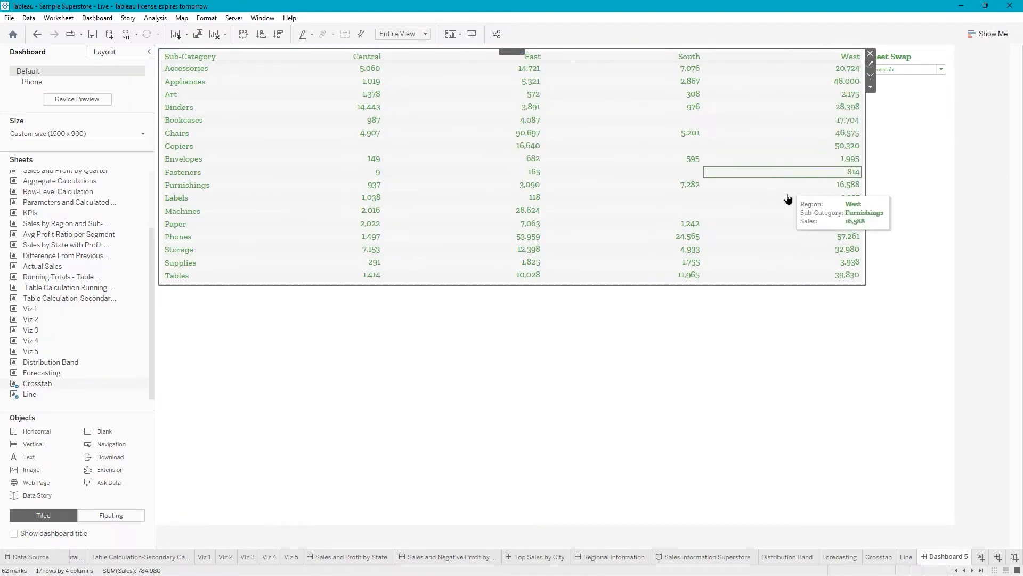
click(870, 88)
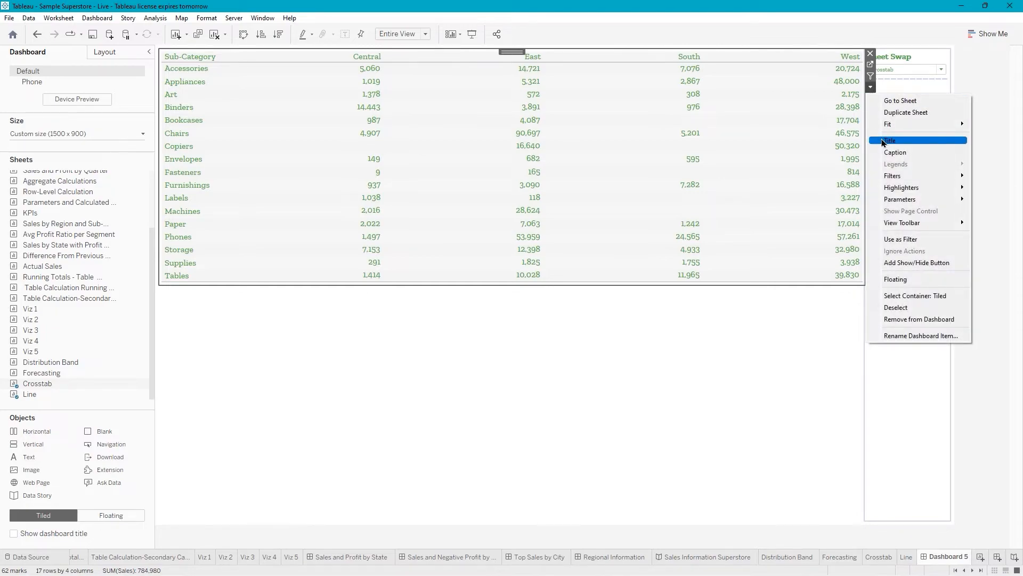
click(914, 280)
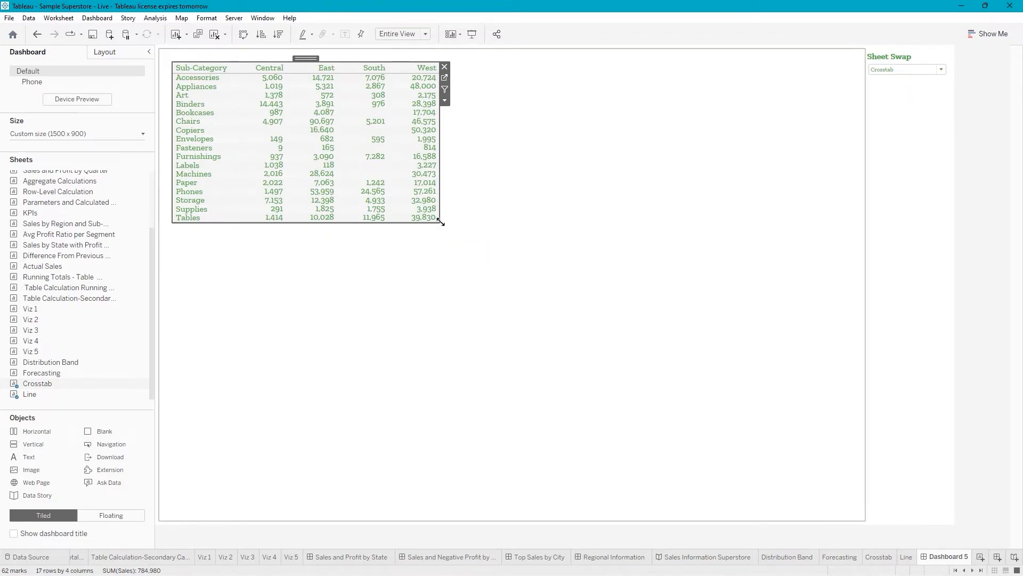
drag(469, 238, 867, 523)
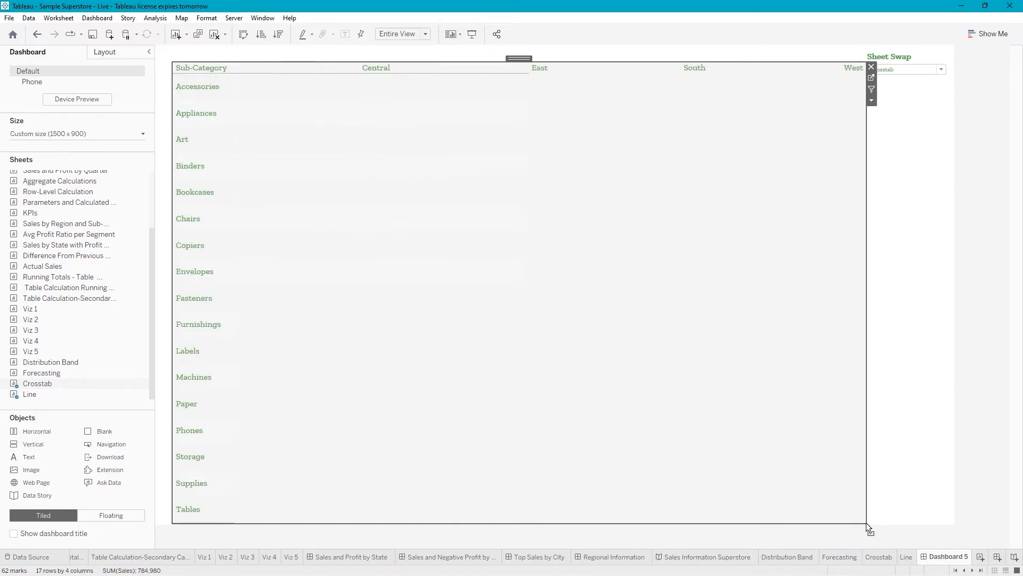
- Try the Sheet Swap control with Line and Crosstab, and change its display to a single value list
click(942, 69)
click(910, 92)
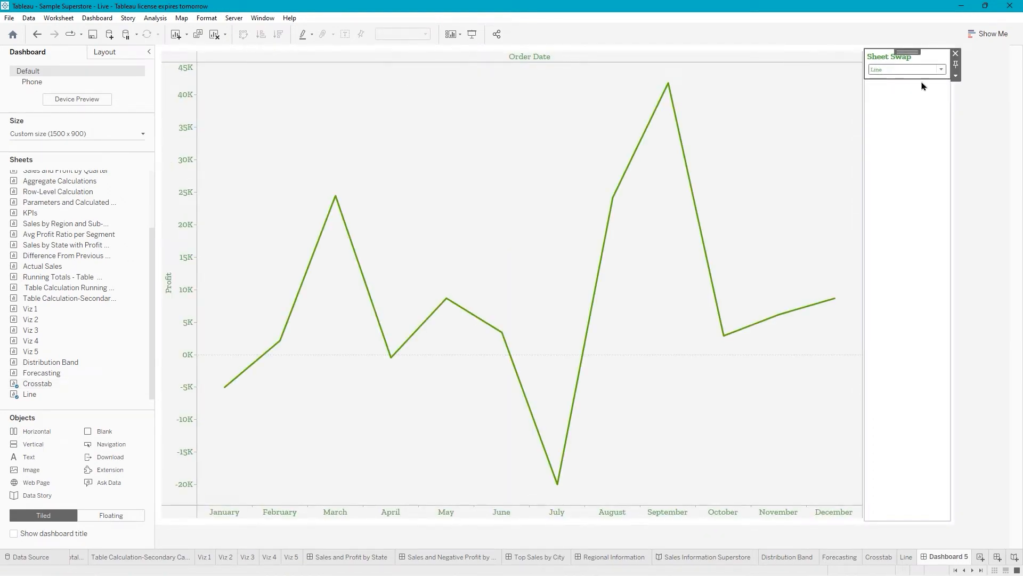
click(941, 69)
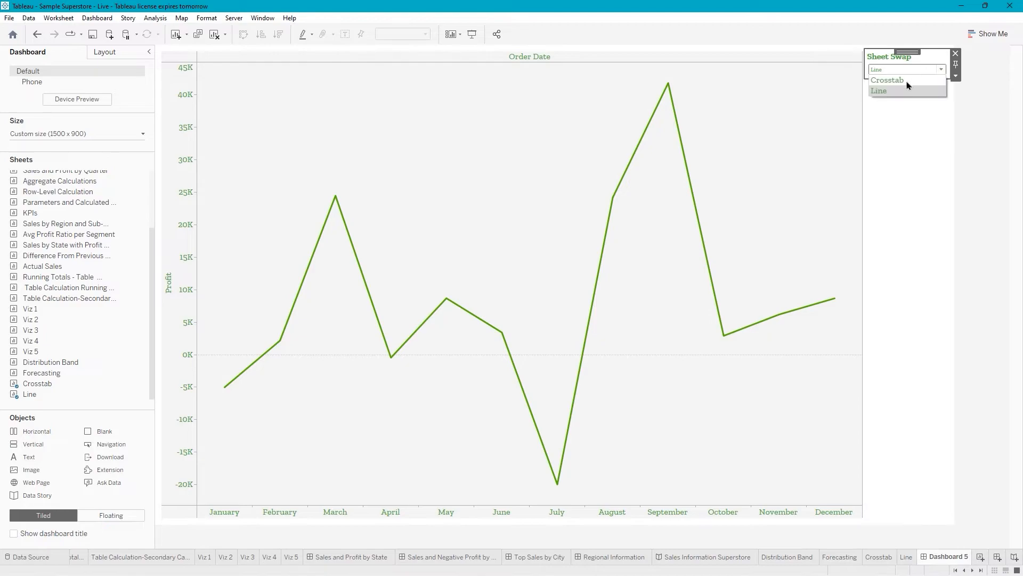
click(909, 81)
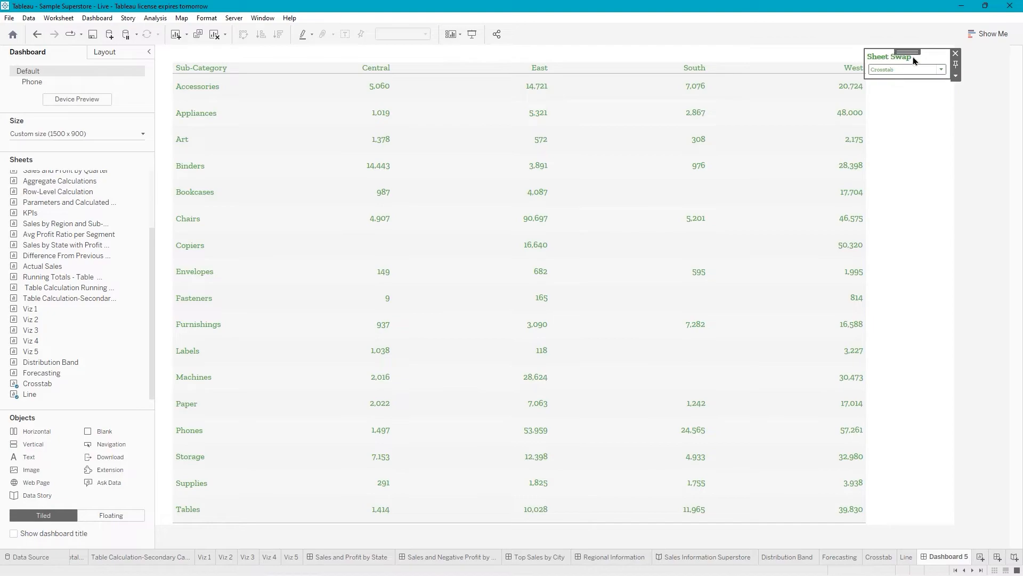
click(956, 77)
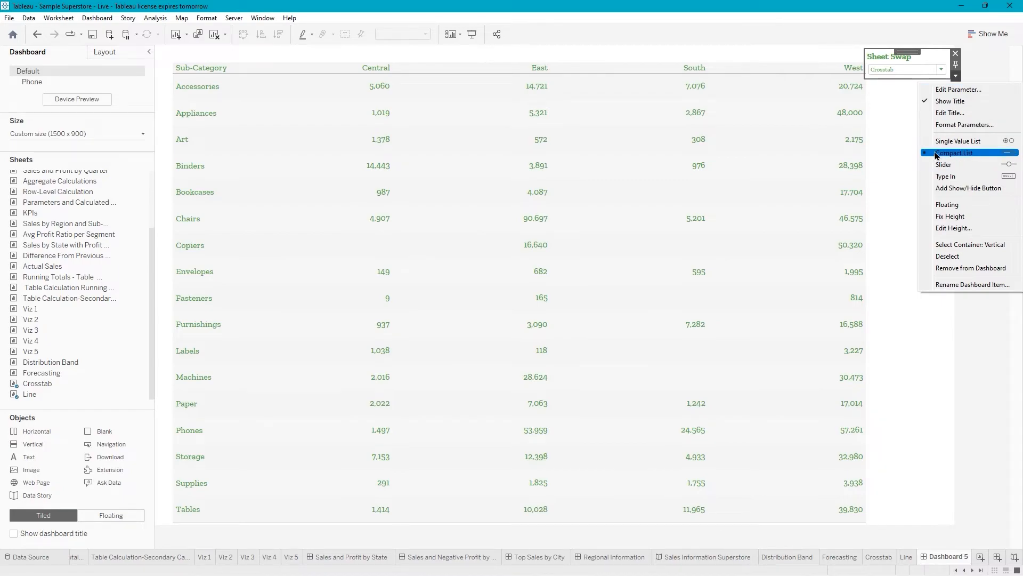
click(963, 143)
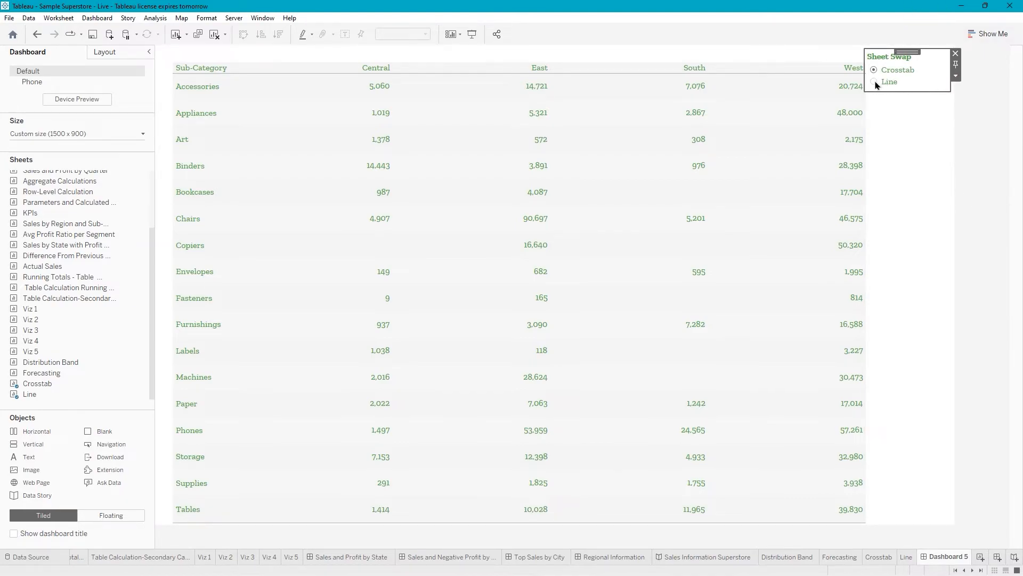
- Test the Sheet Swap radio buttons by showing the Line sheet and returning to Crosstab
click(875, 82)
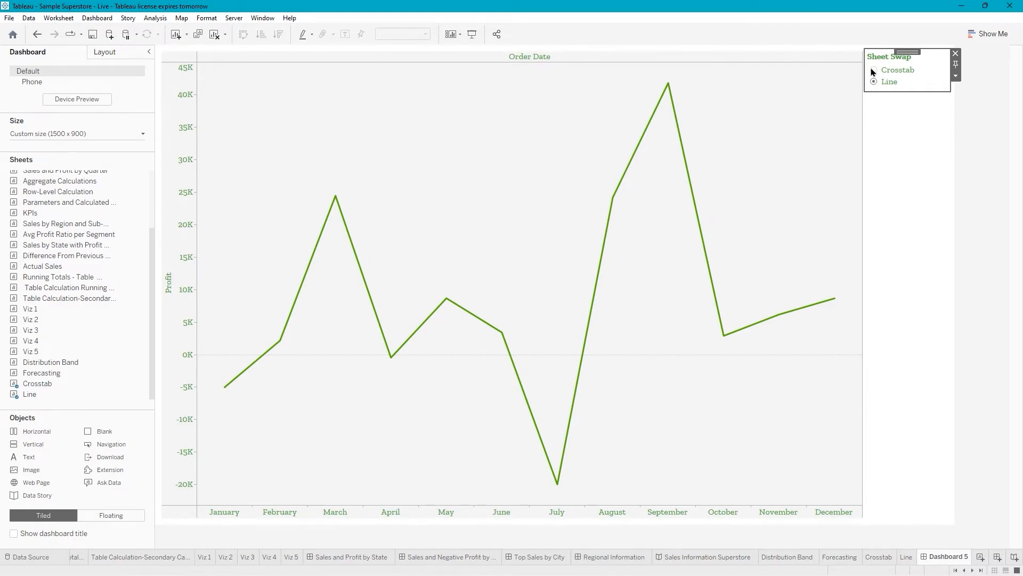
click(873, 71)
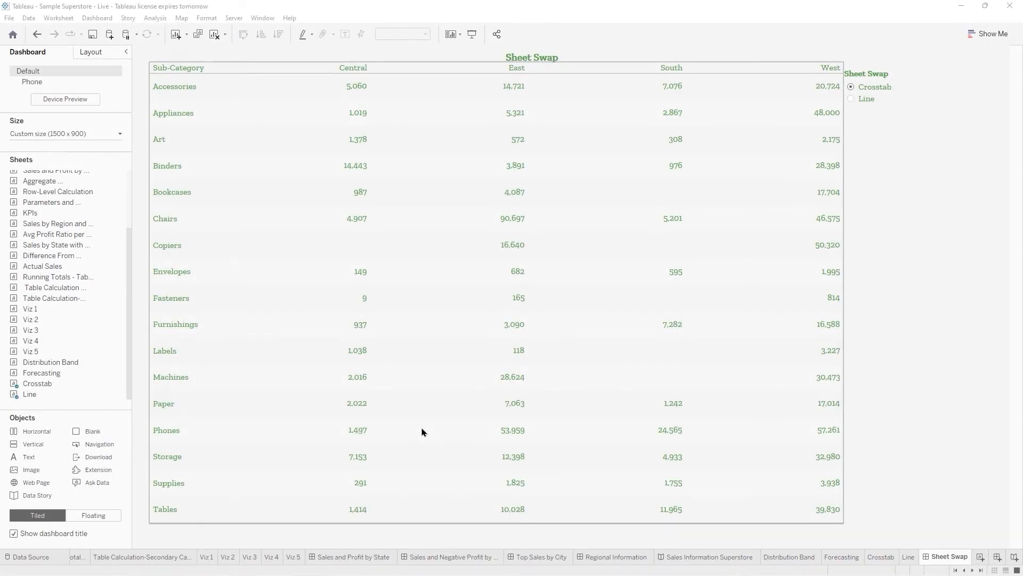
- Add a new worksheet and start a set from Customer Last named Customers with Top 20 Sales
click(981, 557)
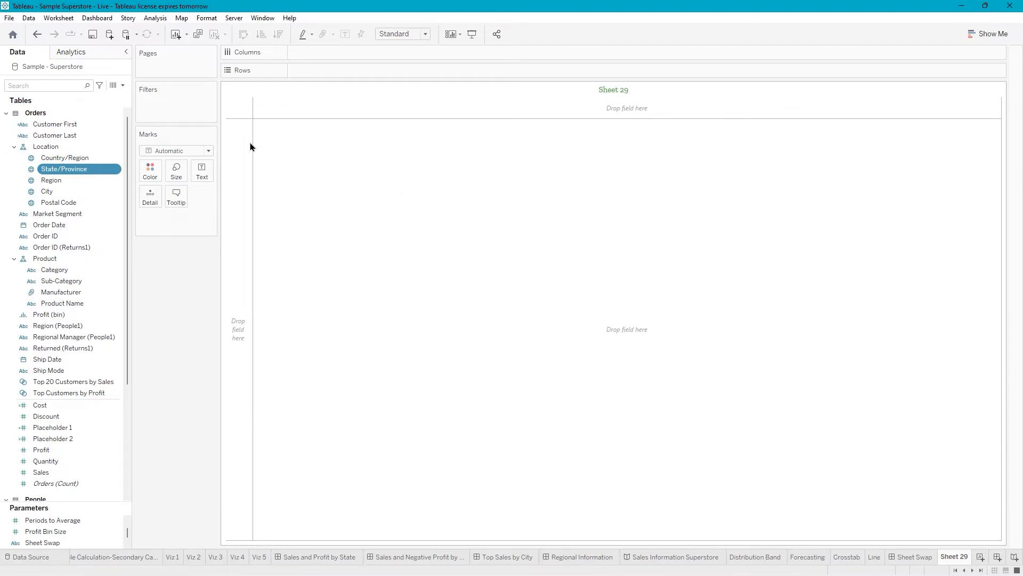
right_click(77, 139)
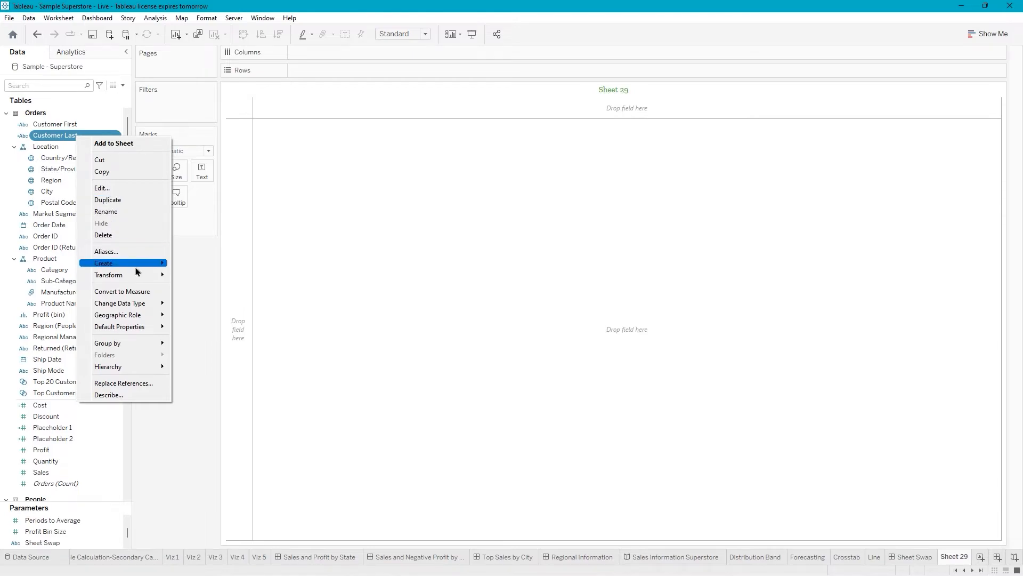
mouse_move(154, 264)
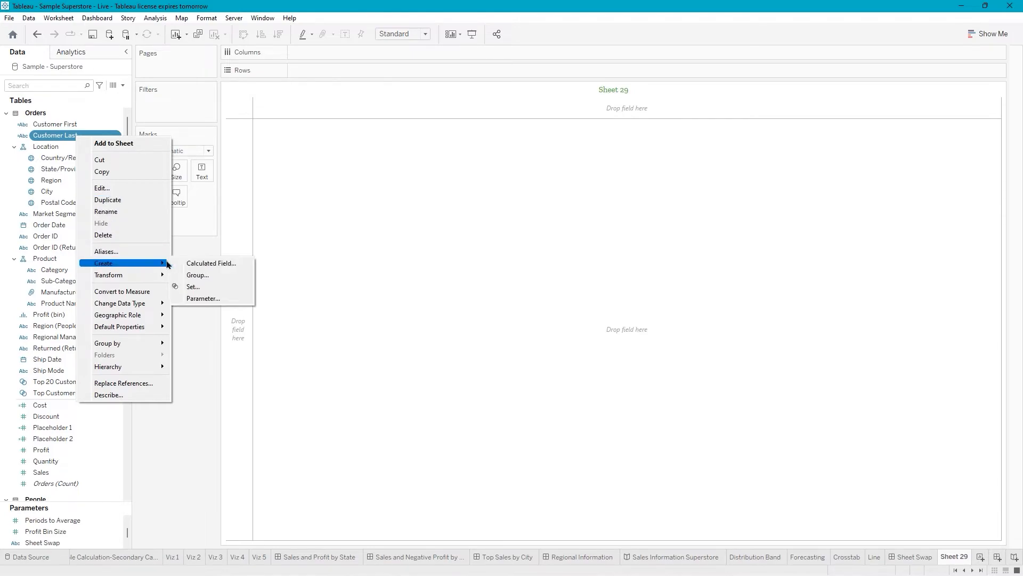
click(210, 288)
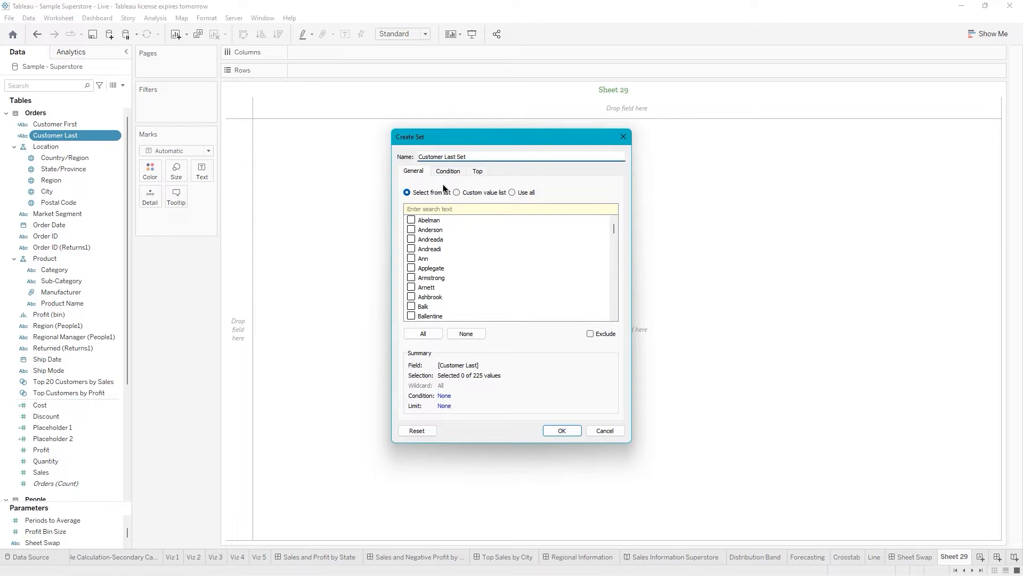
key(ctrl+a)
text(Customer)
- Limit the set to the top 20 by sum of Sales and create it
click(478, 172)
click(407, 198)
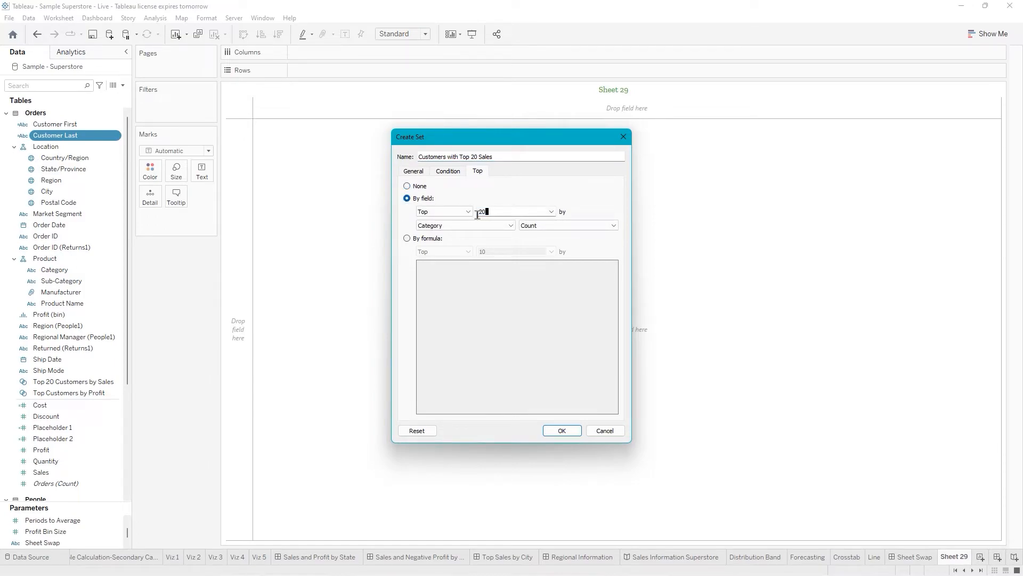
click(451, 226)
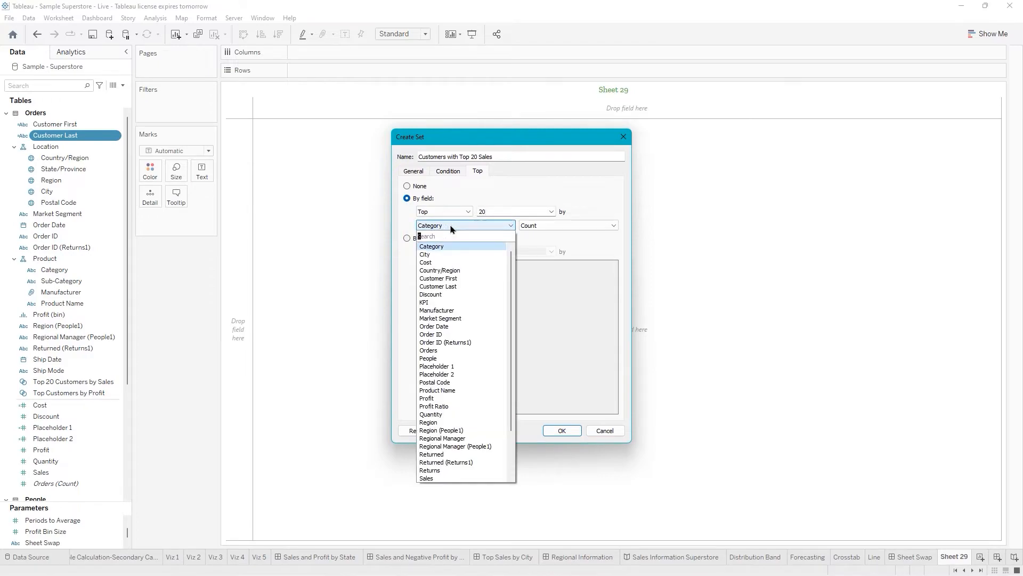
click(450, 478)
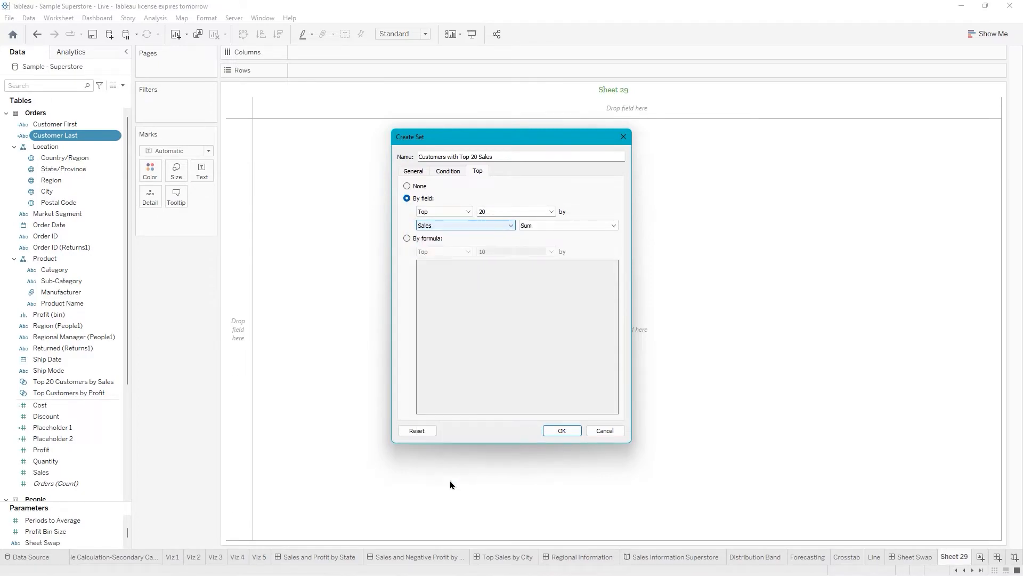
click(562, 430)
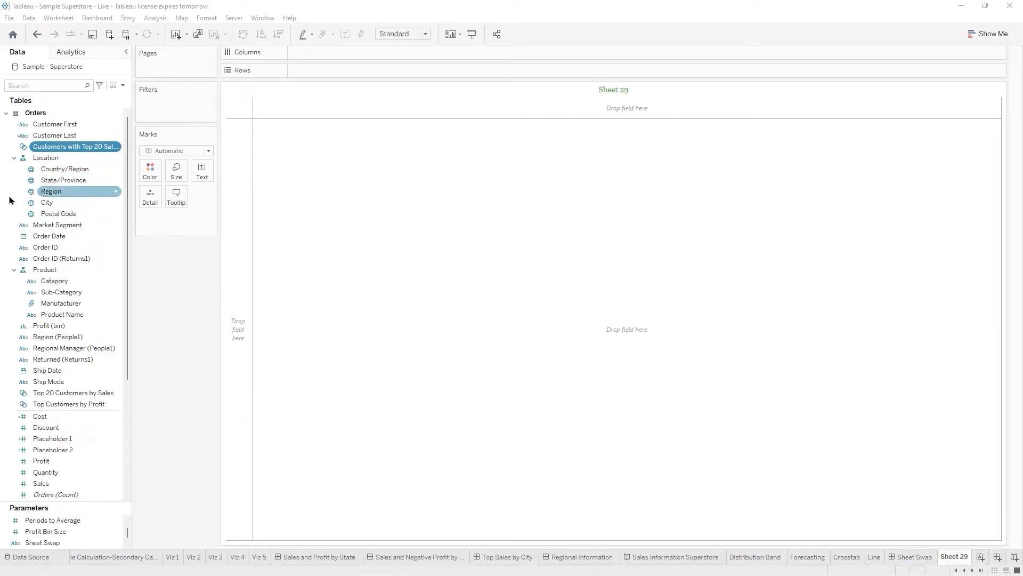
- Collapse and re-expand the Location hierarchy to show how hierarchies group fields
click(17, 162)
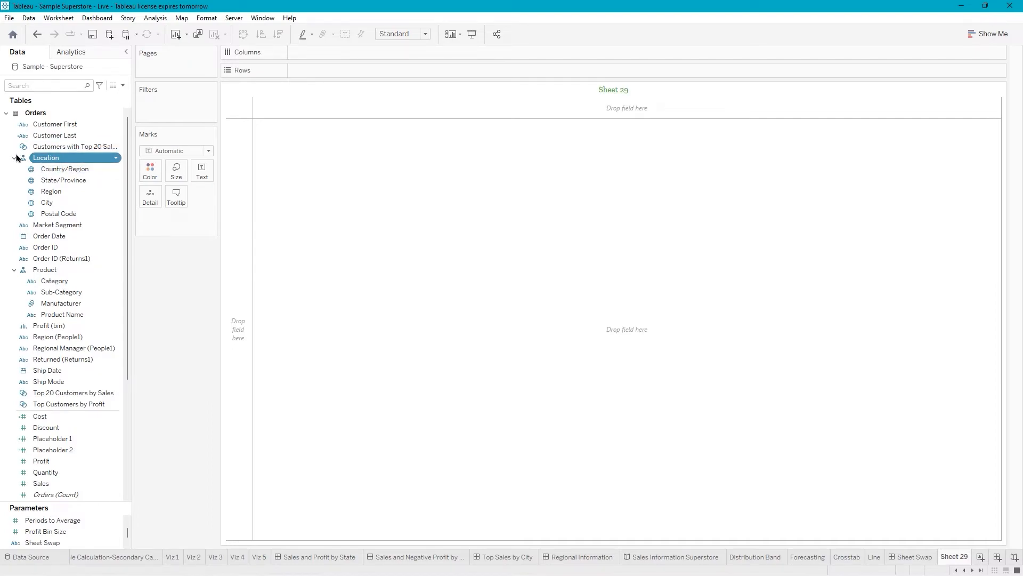
click(13, 159)
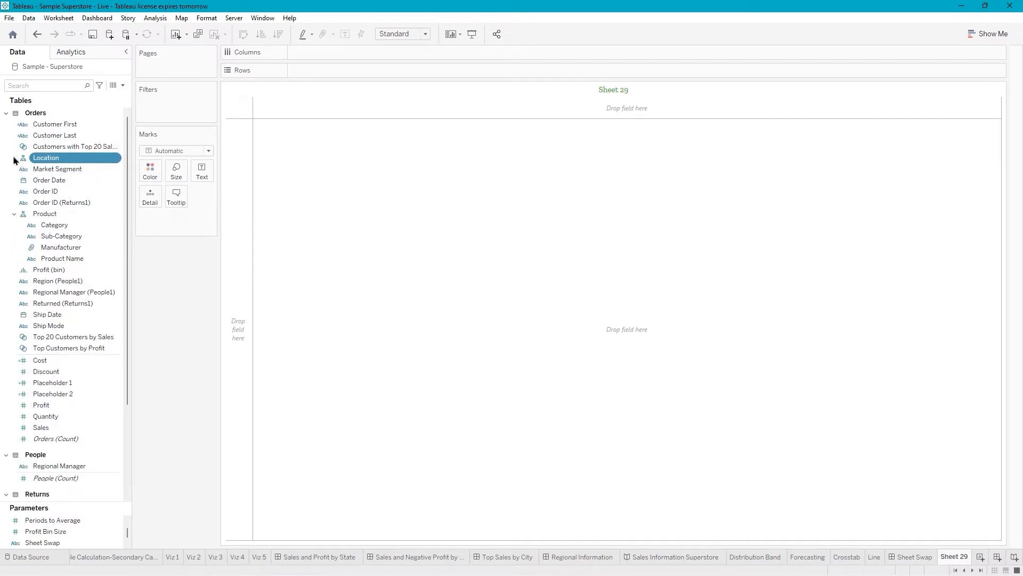
click(14, 159)
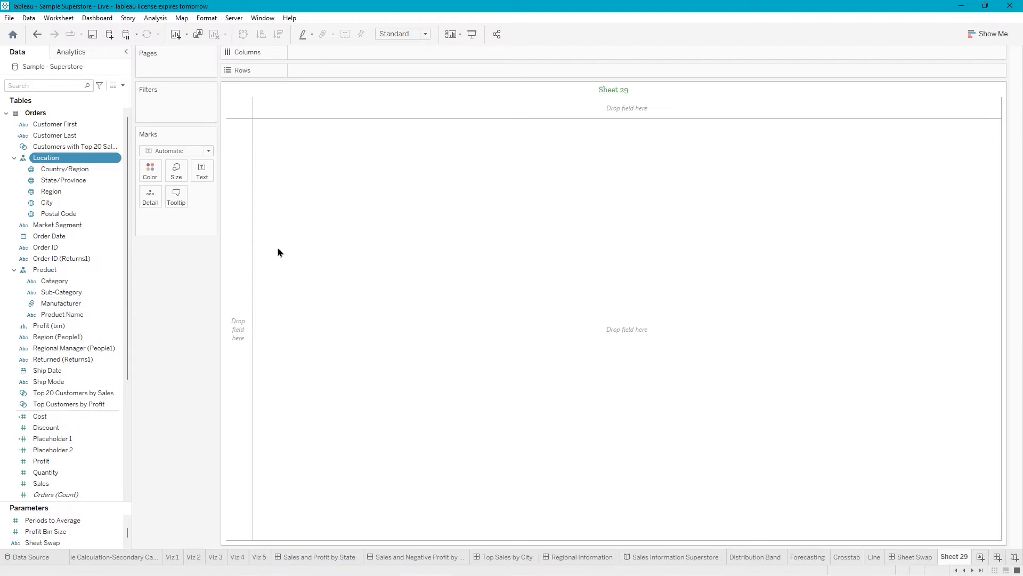
- Create a hierarchy named Customer and Segment from the Customer Last and Market Segment fields
click(59, 138)
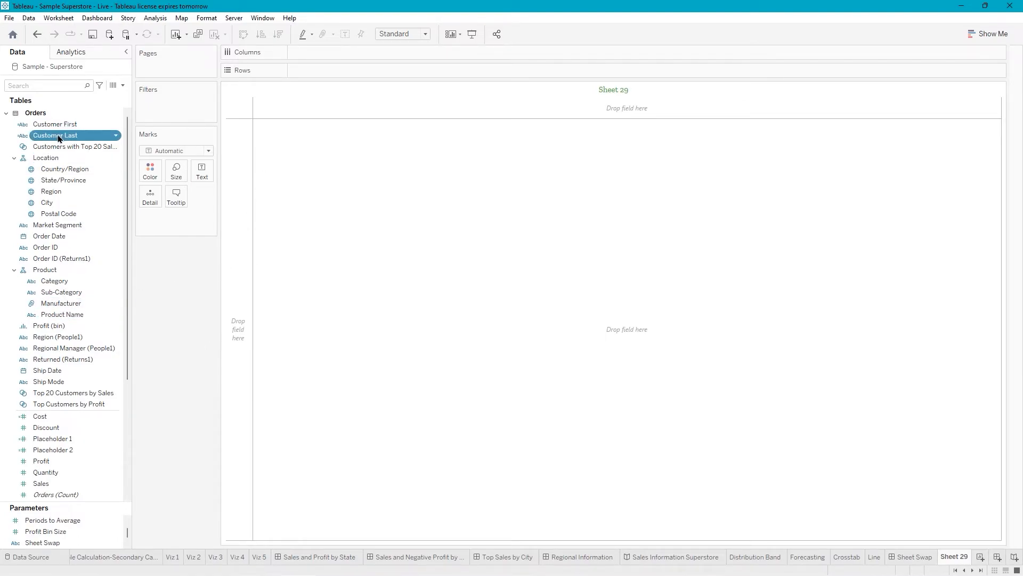
ctrl+click(60, 225)
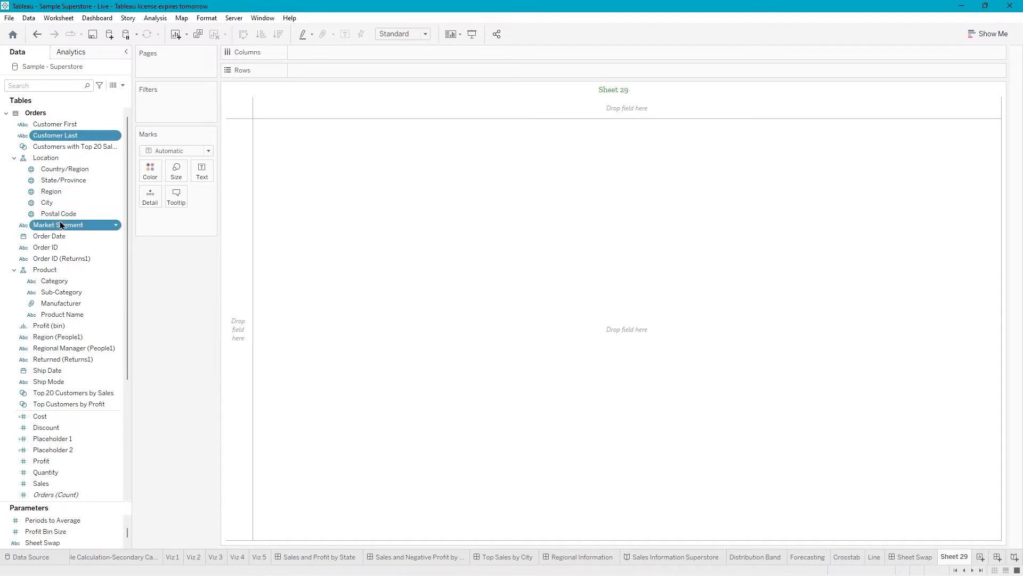
right_click(39, 138)
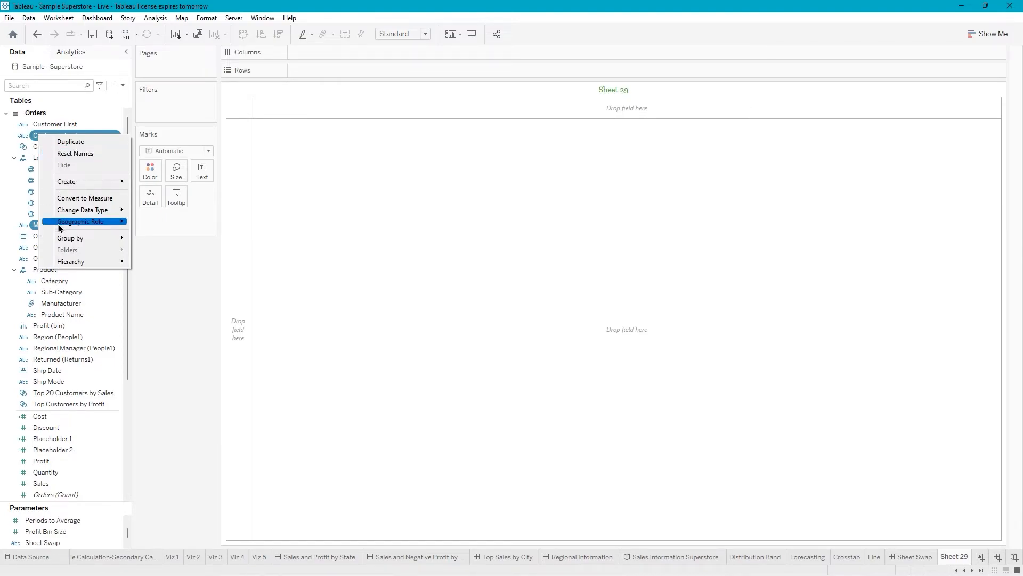
mouse_move(78, 270)
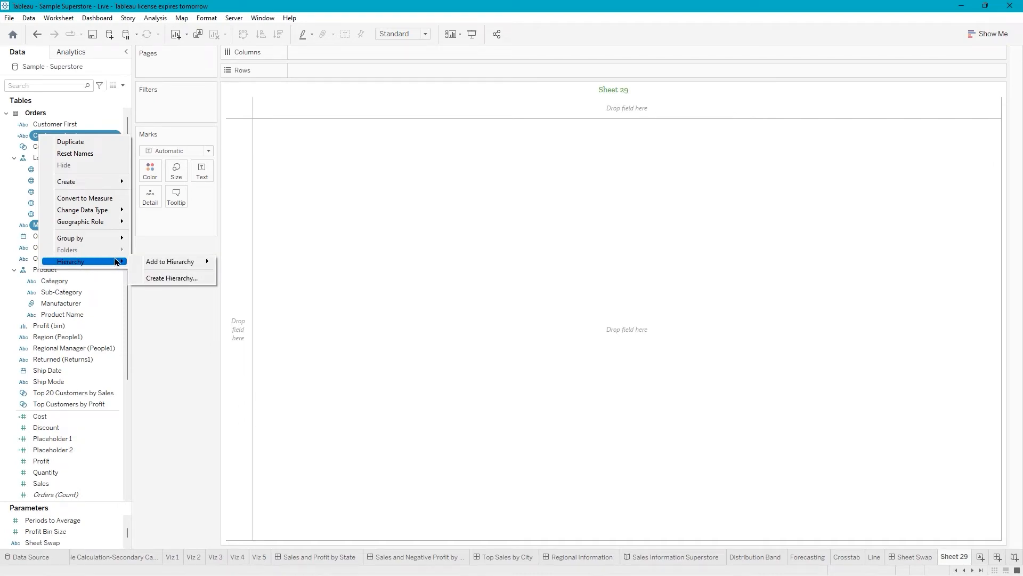
click(154, 278)
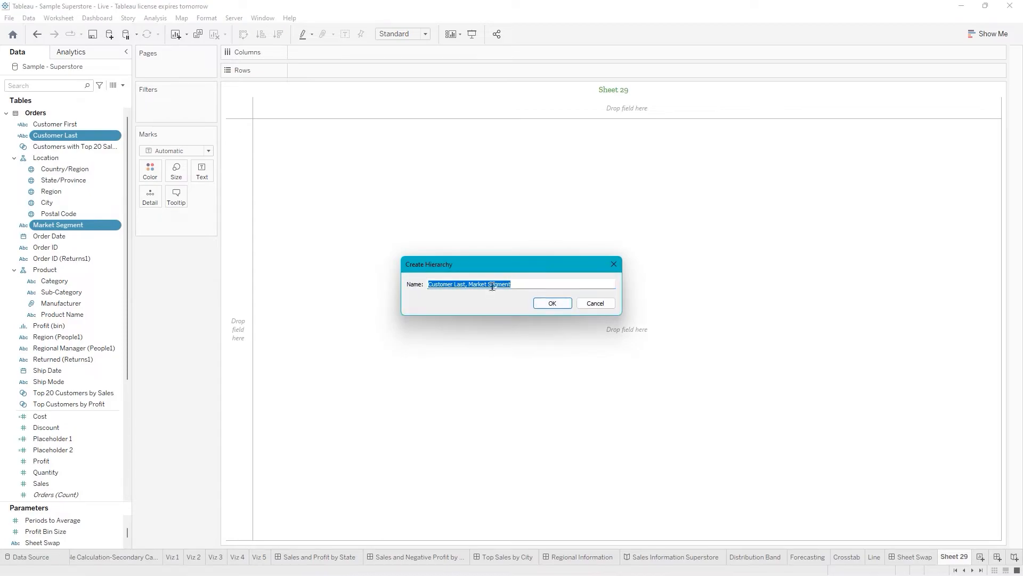
text(Customer and)
click(552, 304)
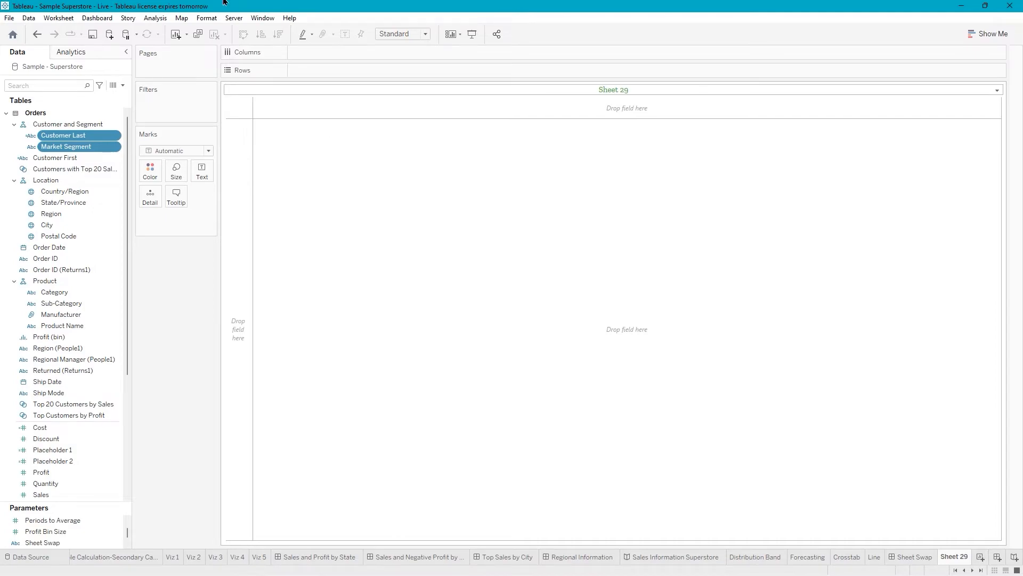
- Move the Customers with Top 20 Sales set into the Customer and Segment hierarchy, above Customer Last
ctrl+click(61, 170)
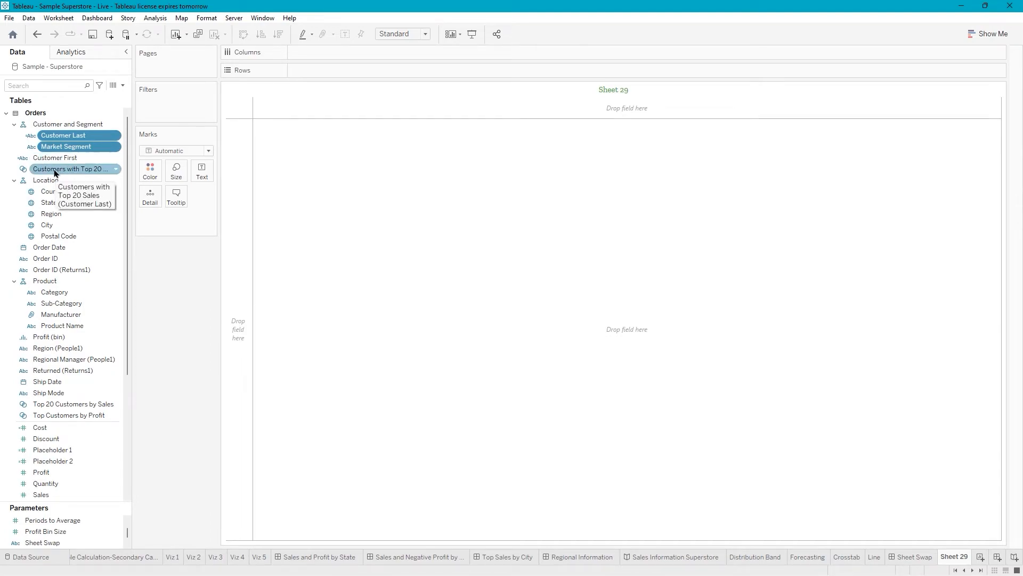
click(55, 171)
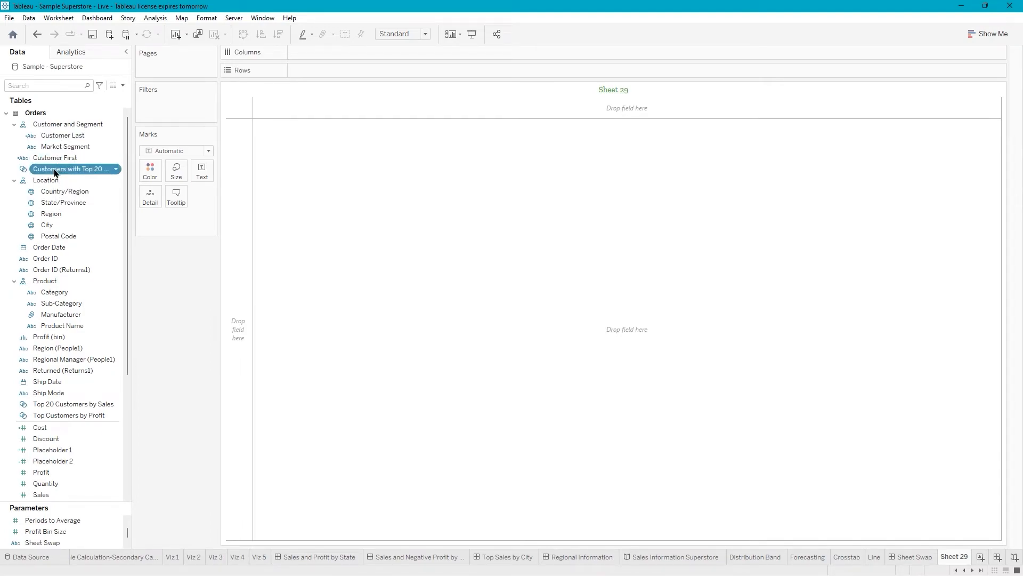
click(55, 172)
key(Escape)
drag(39, 170, 31, 119)
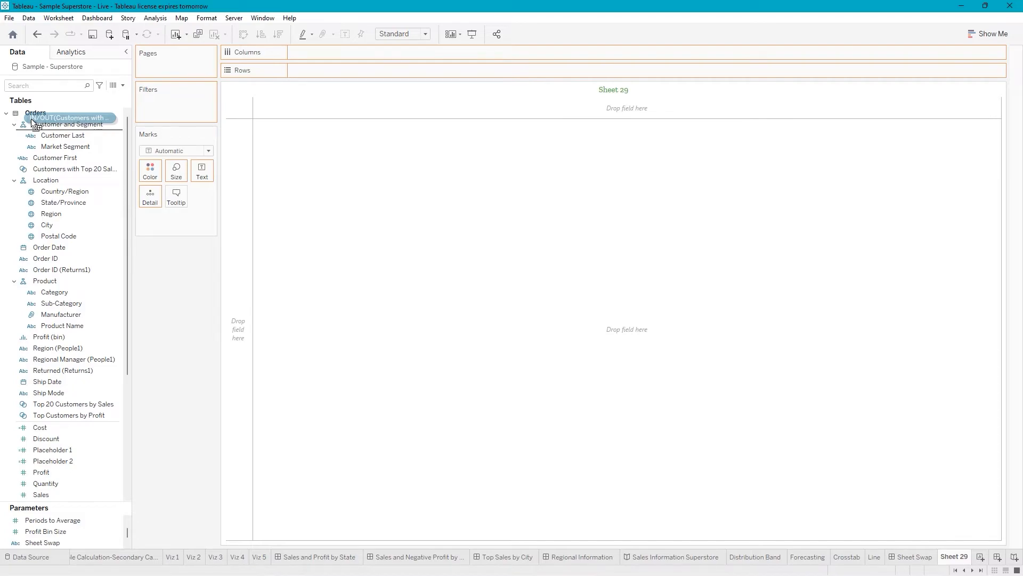
drag(30, 118, 31, 118)
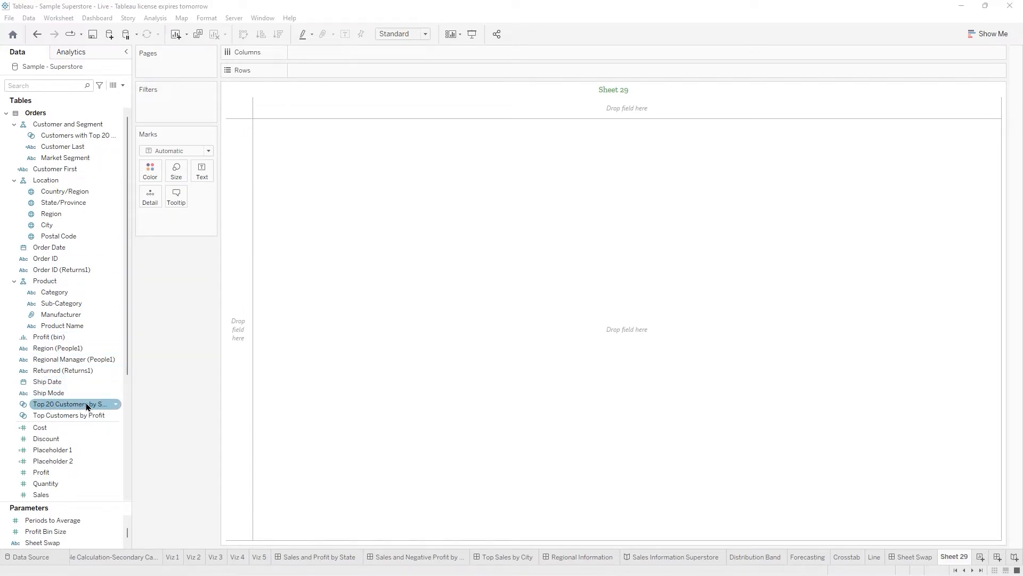
- Filter the sheet by the Top 20 Customers by Sales set, using In/Out mode with both values selected
drag(71, 406, 178, 101)
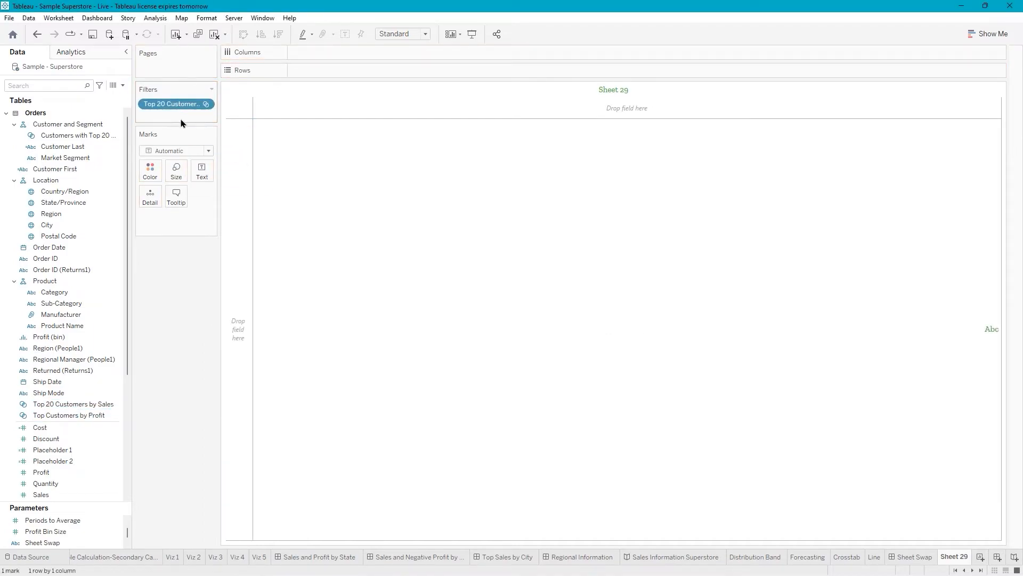
right_click(179, 110)
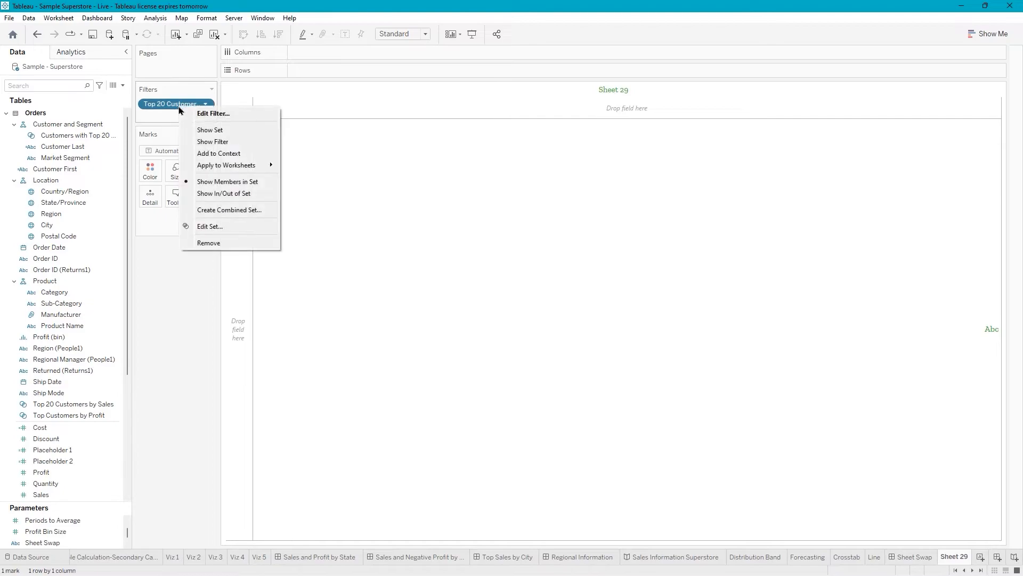
click(216, 194)
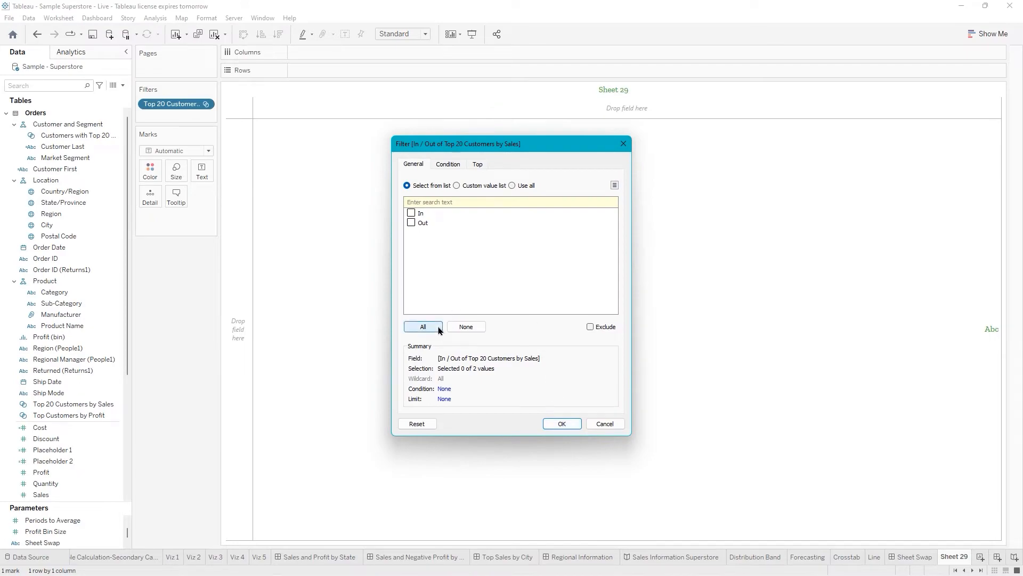
click(431, 331)
click(564, 425)
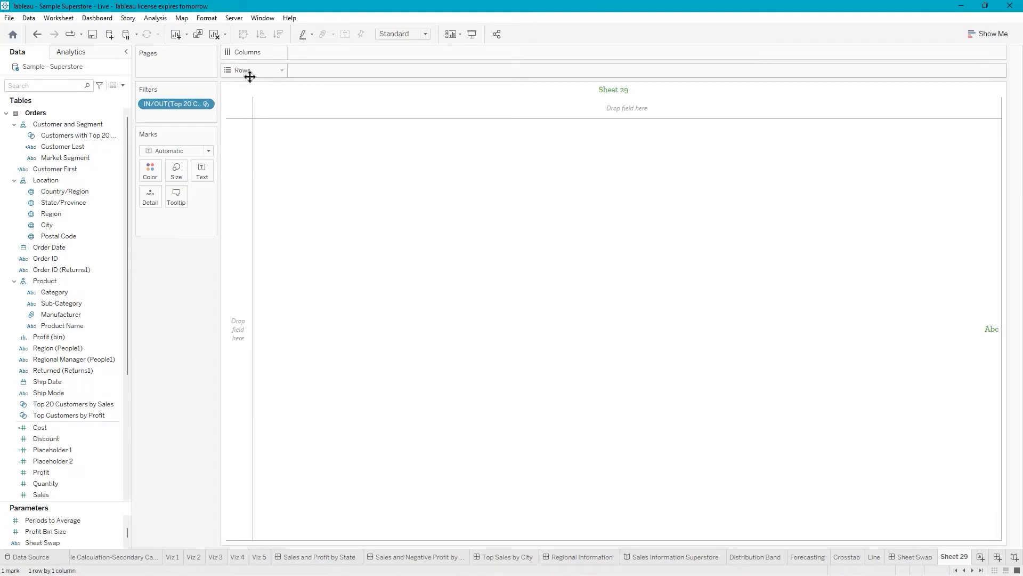
- Build a bar chart with the Customers with Top 20 Sales set on rows and Sales on columns
click(57, 137)
click(52, 128)
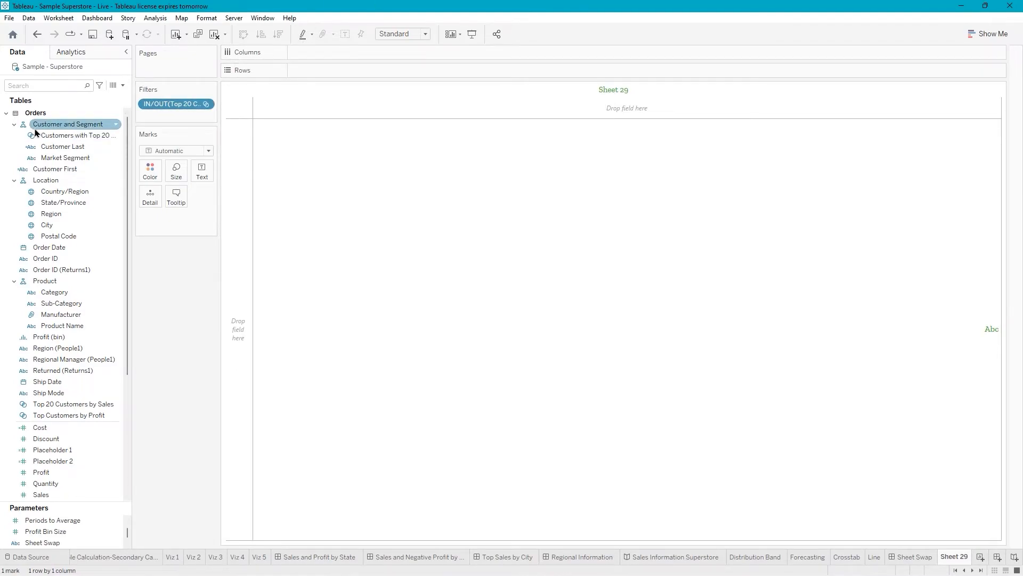
click(57, 137)
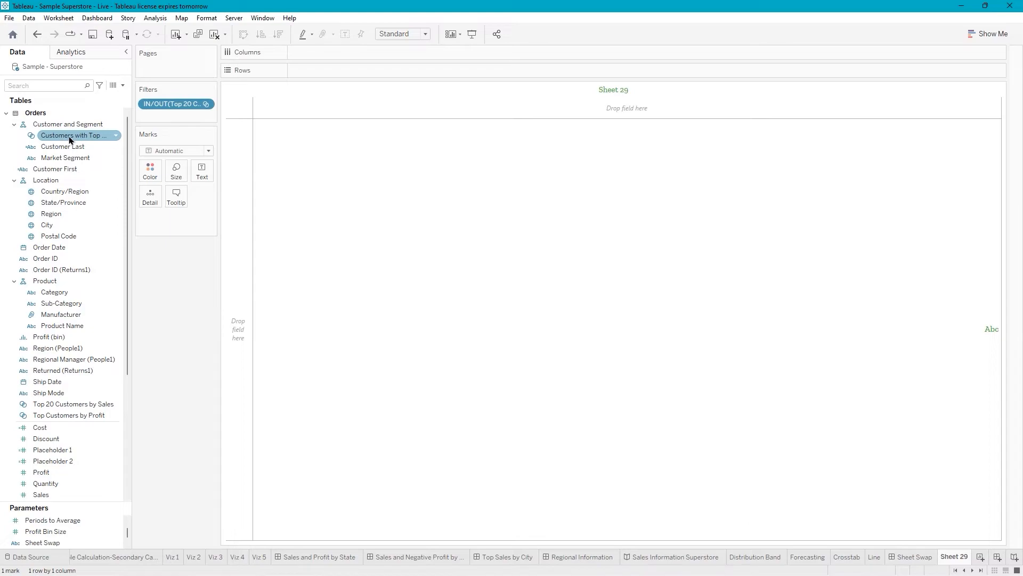
double_click(70, 137)
drag(72, 136, 171, 151)
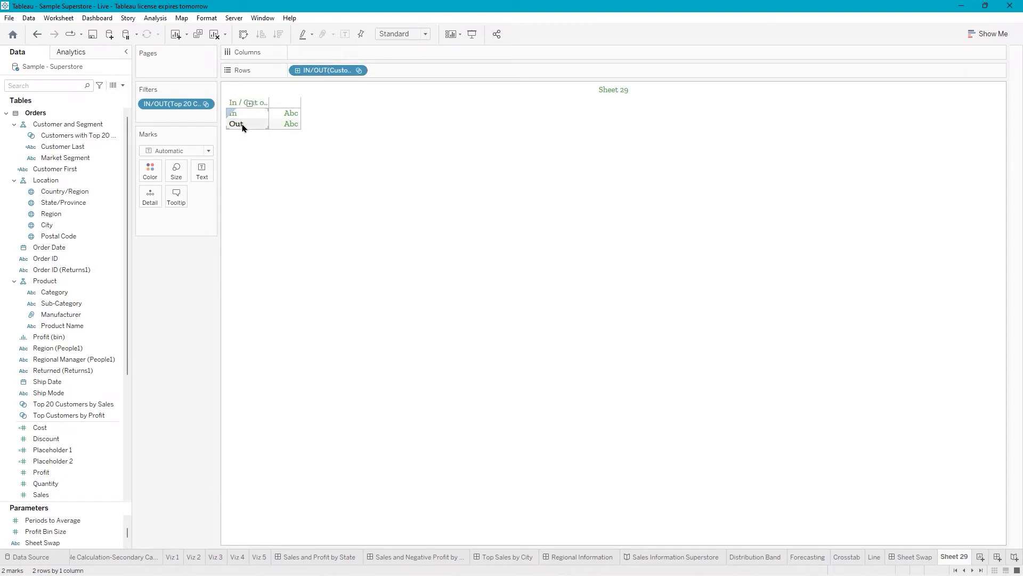
click(54, 450)
drag(40, 495, 304, 51)
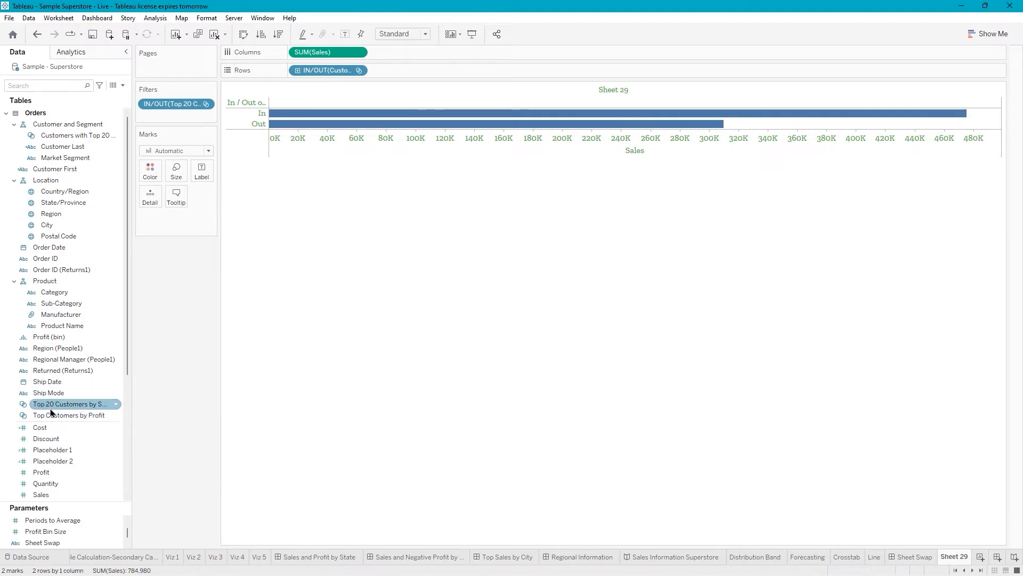
- Color the bars by the Top 20 Customers by Sales set, with green for In and red for Out
drag(59, 404, 147, 173)
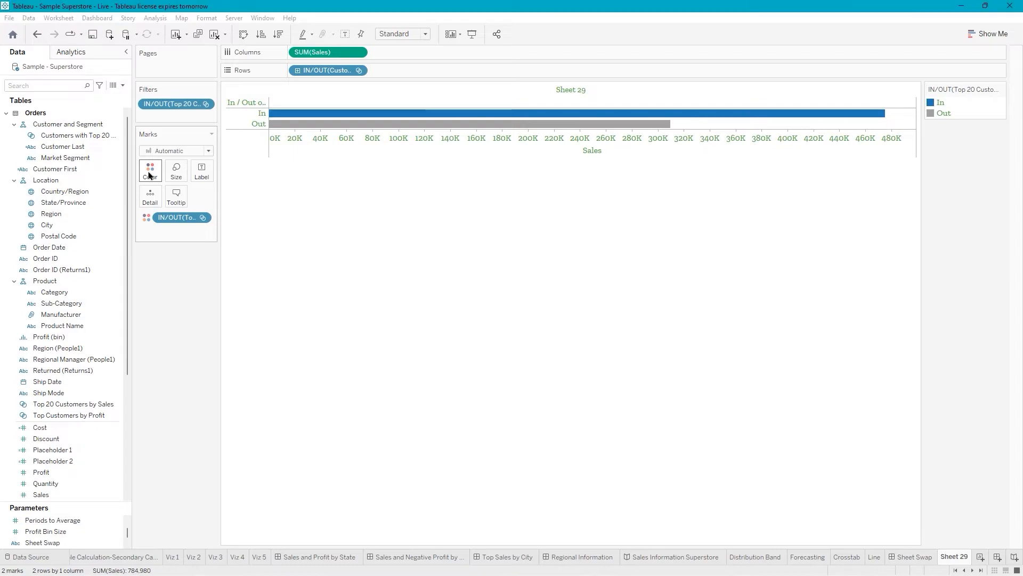
click(149, 171)
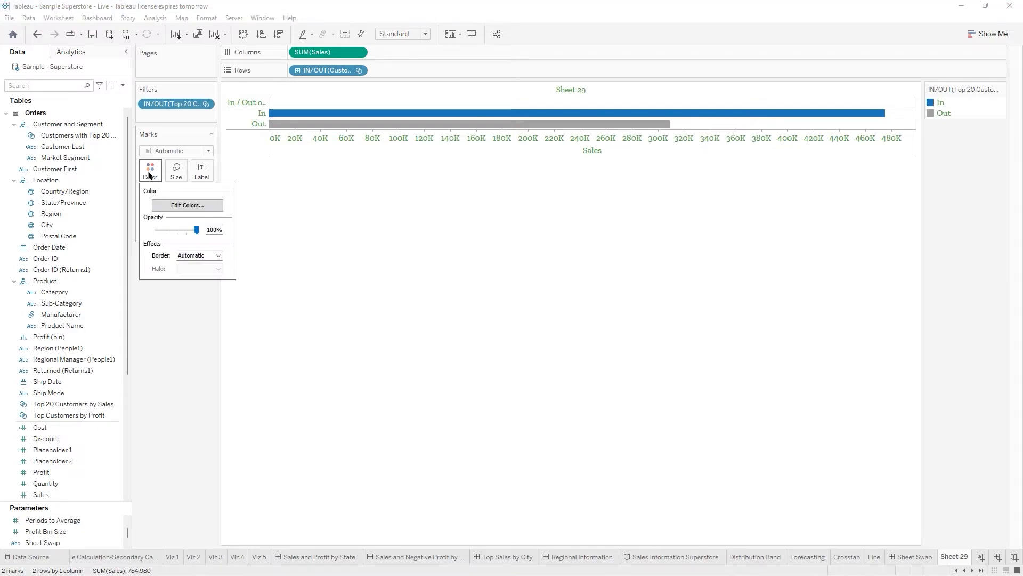
click(203, 208)
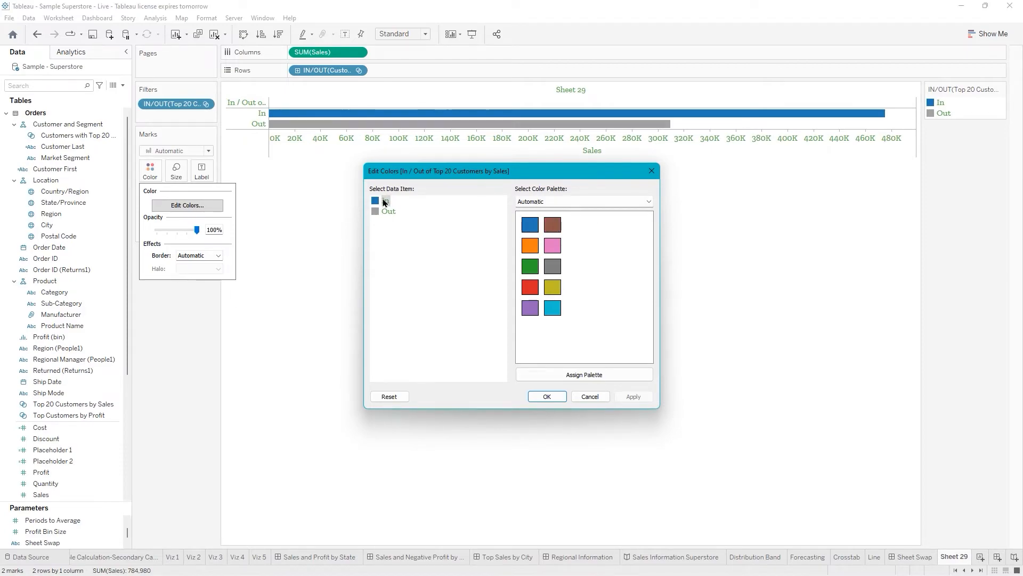
click(526, 268)
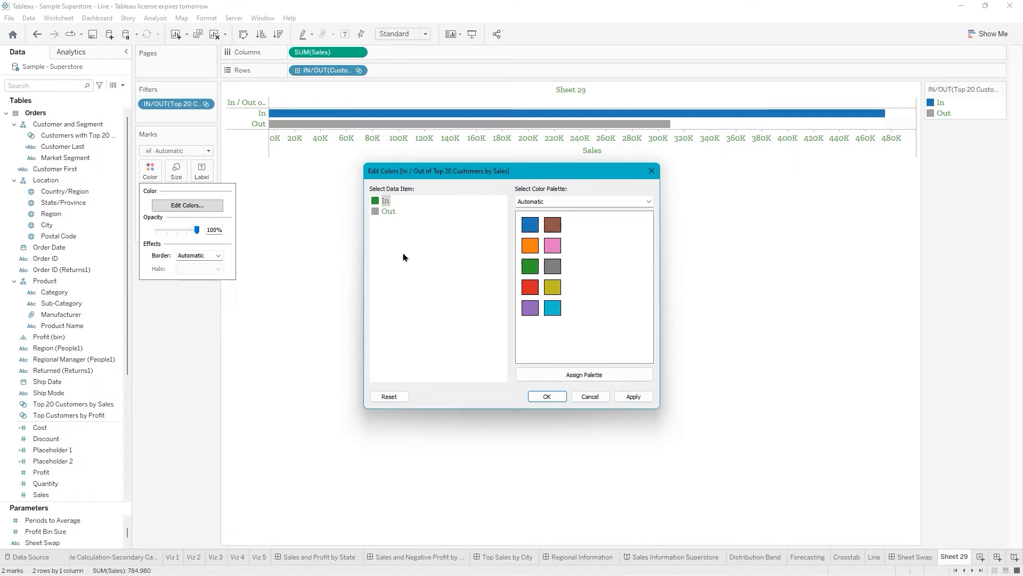
click(389, 212)
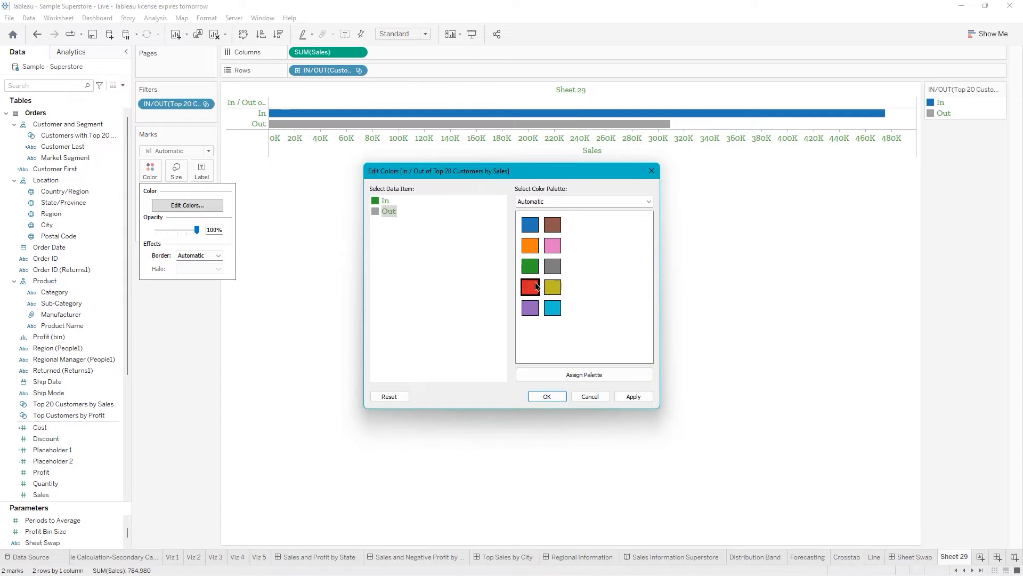
click(546, 396)
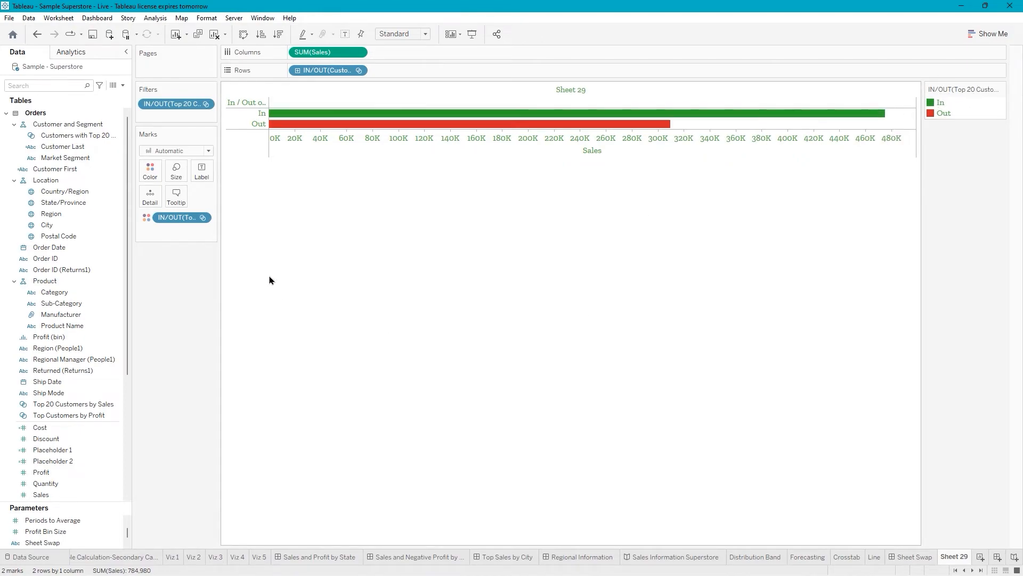
- Drill the rows down to Customer Last and Market Segment, and collapse them back to the In/Out level
click(298, 72)
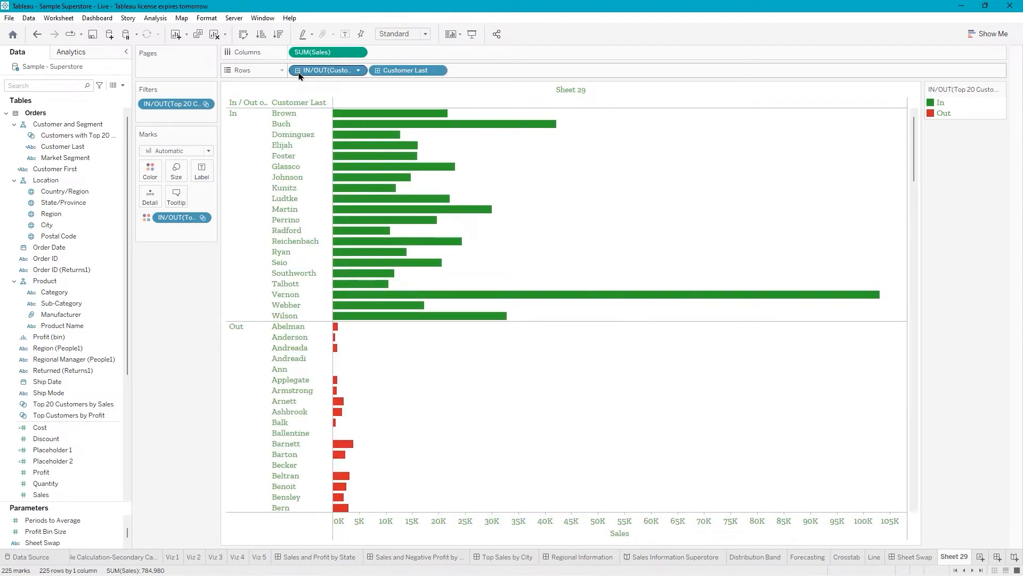
click(72, 150)
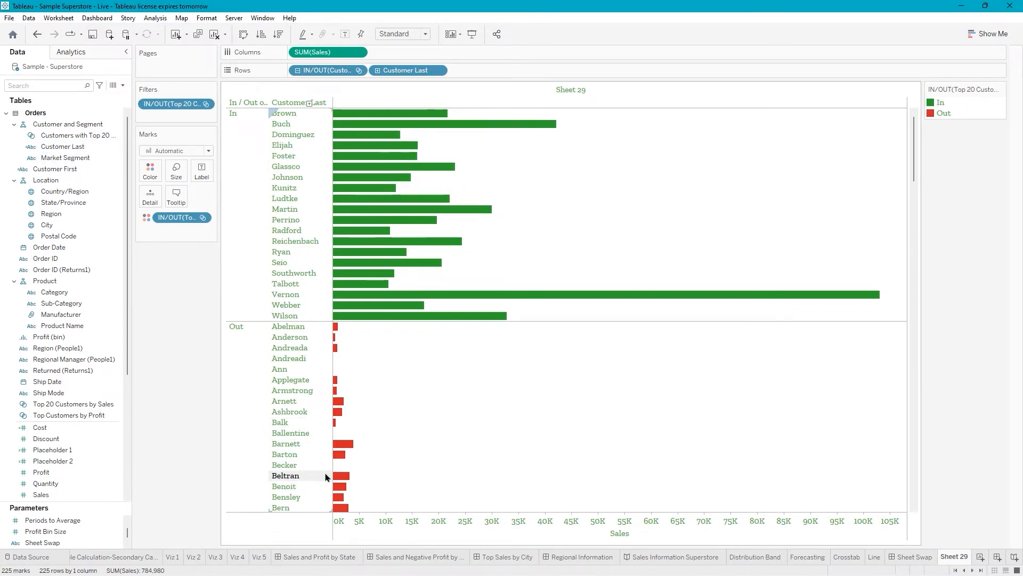
click(379, 71)
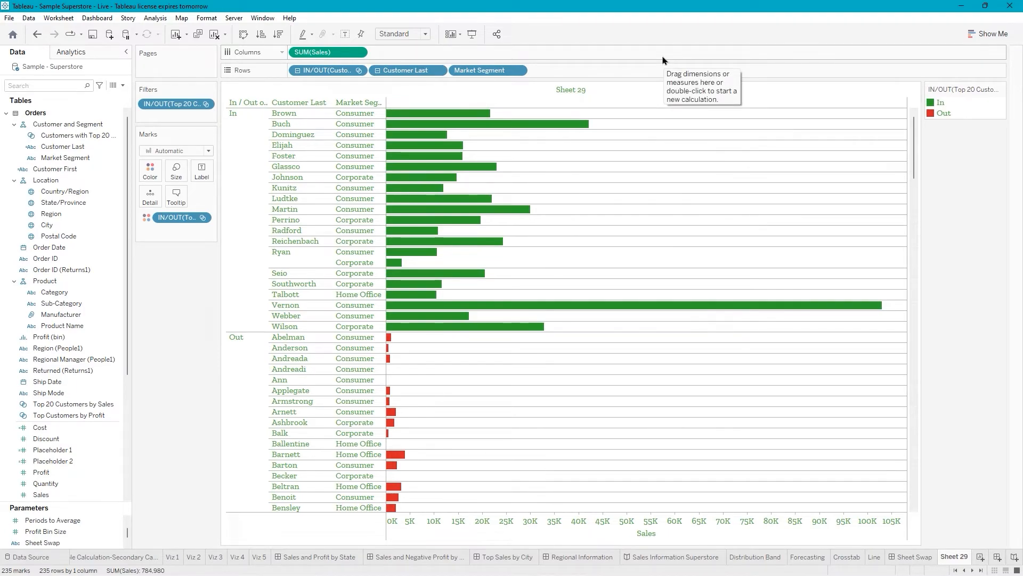
click(376, 73)
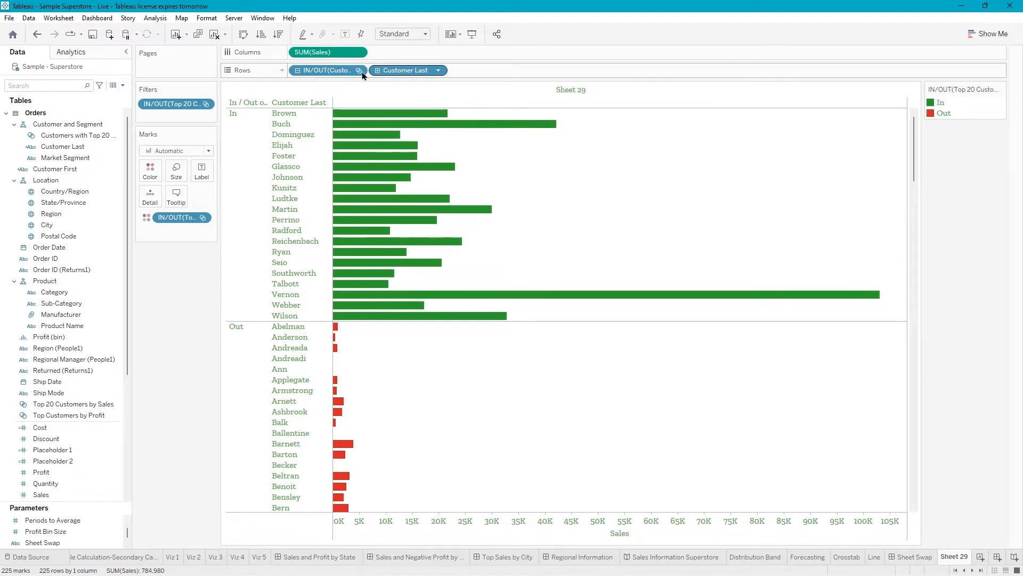
click(298, 70)
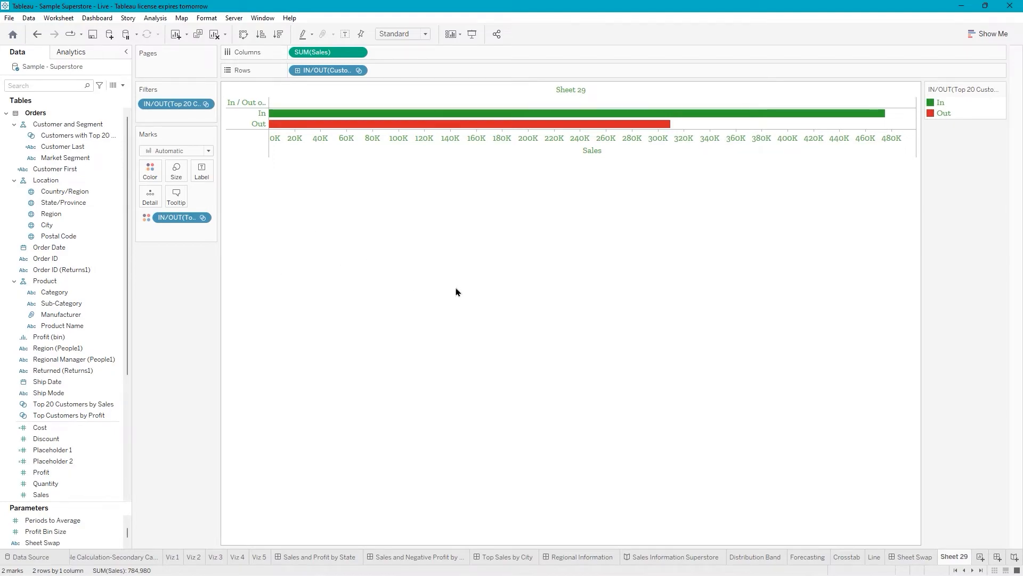
- Change the chart title to "Comparing Customers with Top 20 Sales to All Other Customers"
right_click(572, 90)
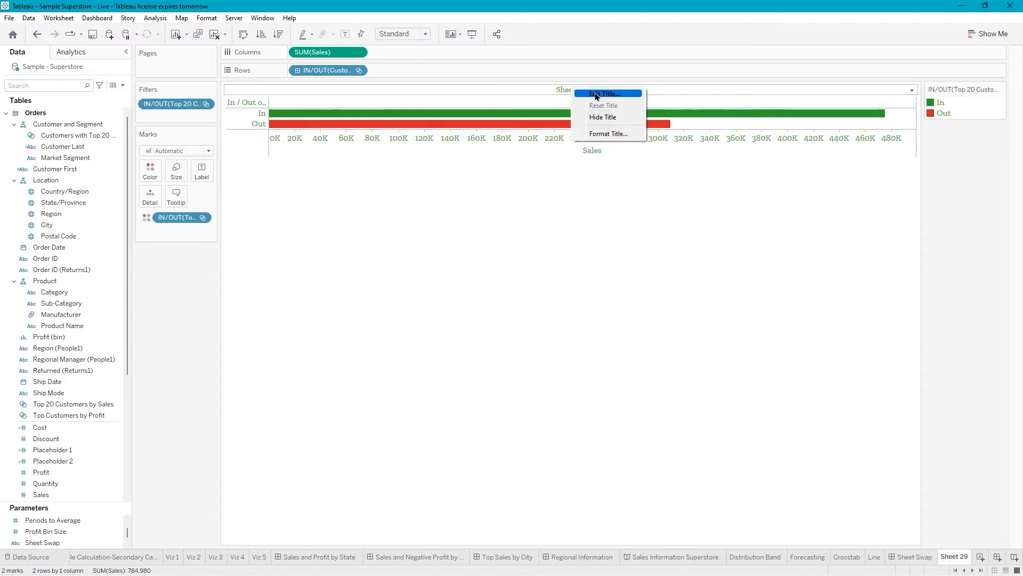
click(595, 95)
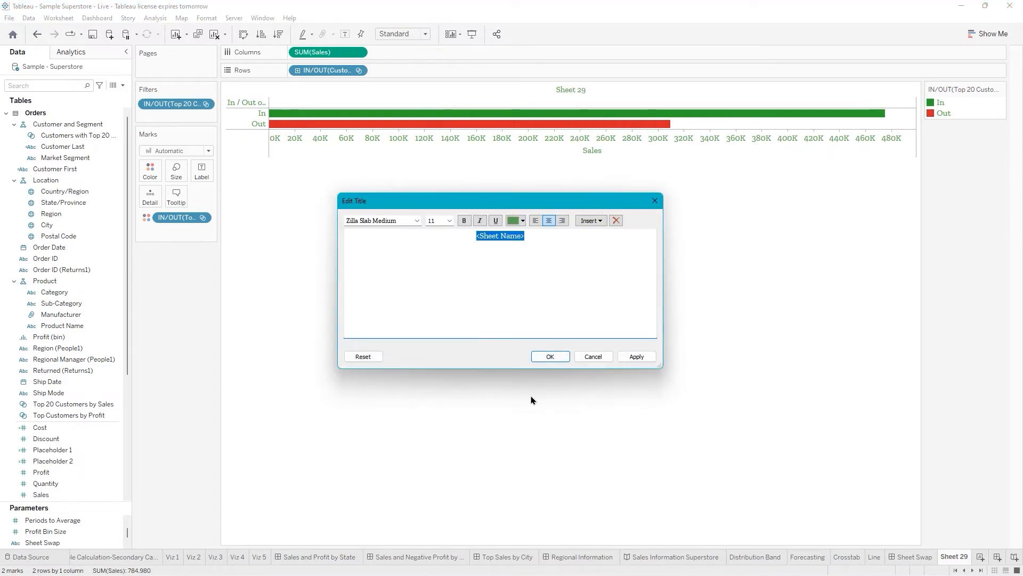
text(Comparing Customer)
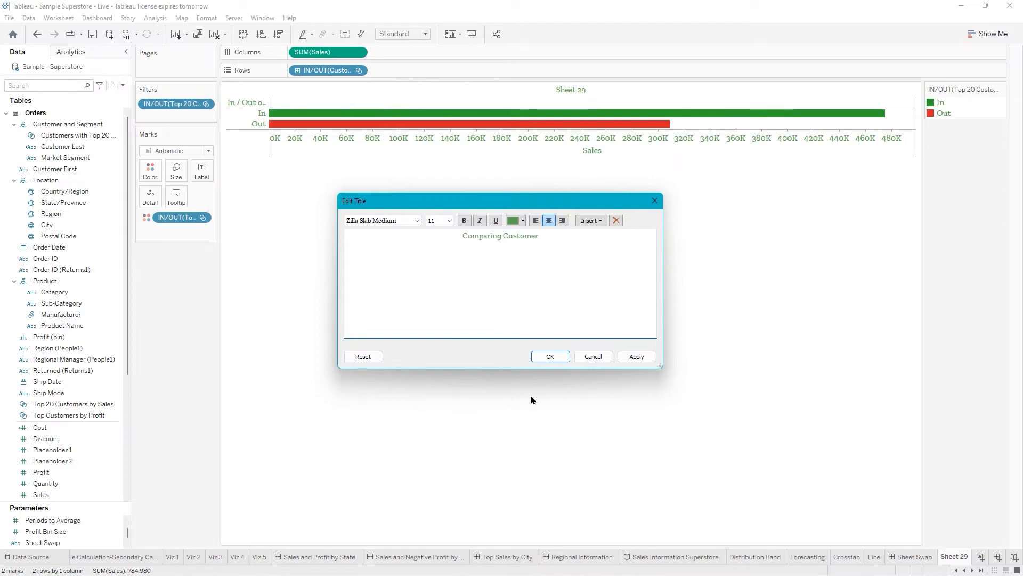
text(s with Top)
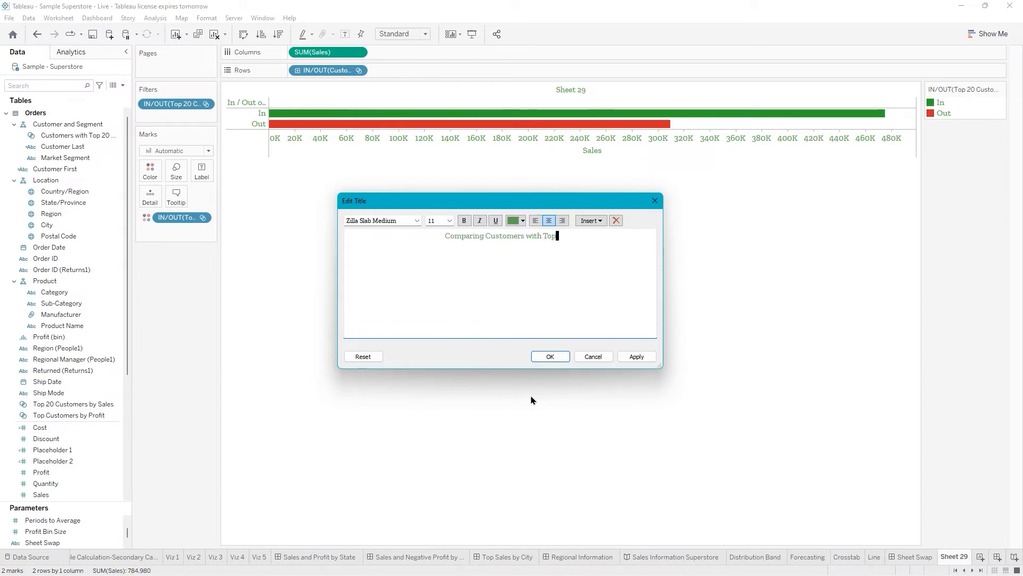
text( 20 Sales)
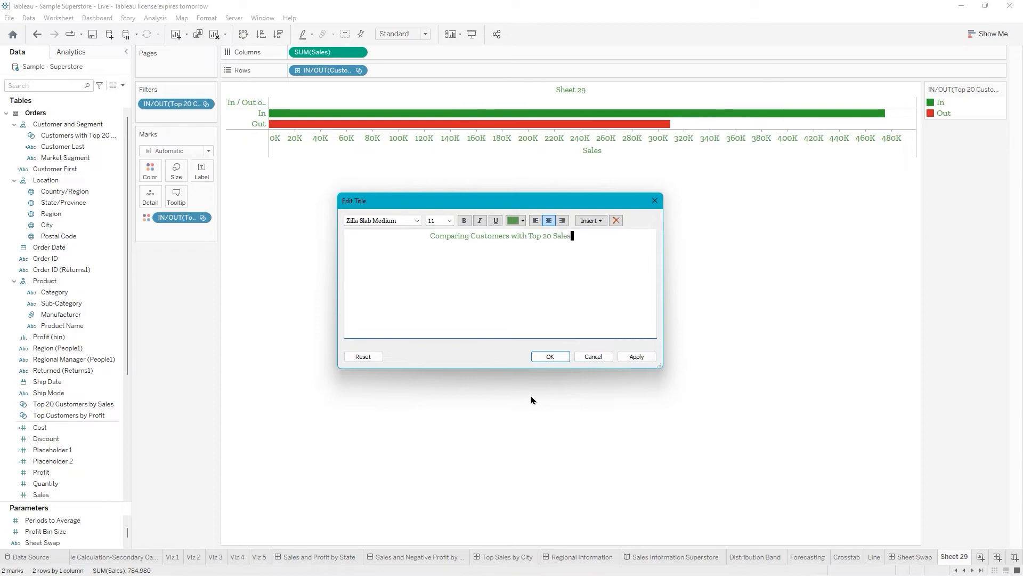
text( to All)
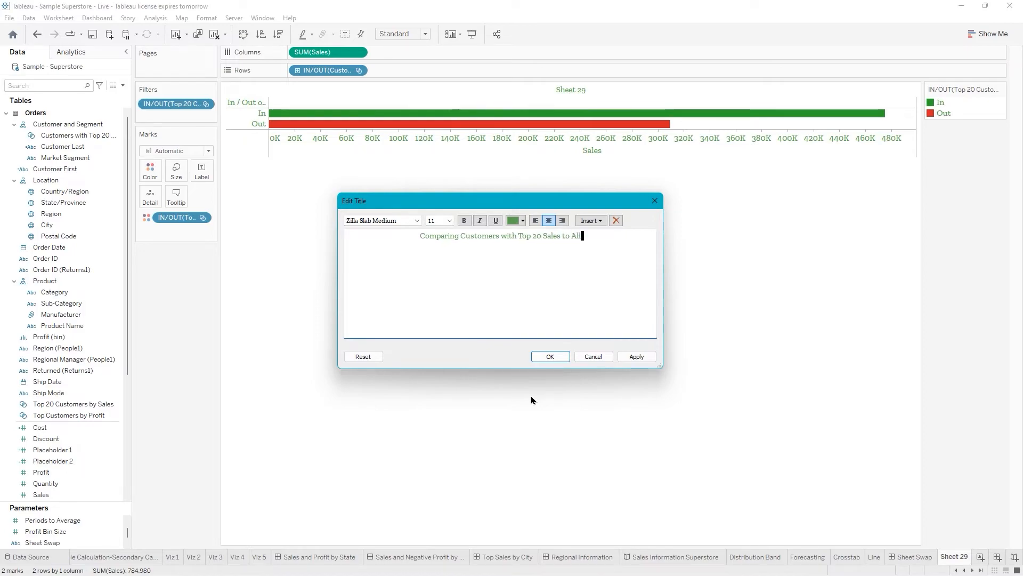
text( Other Customers)
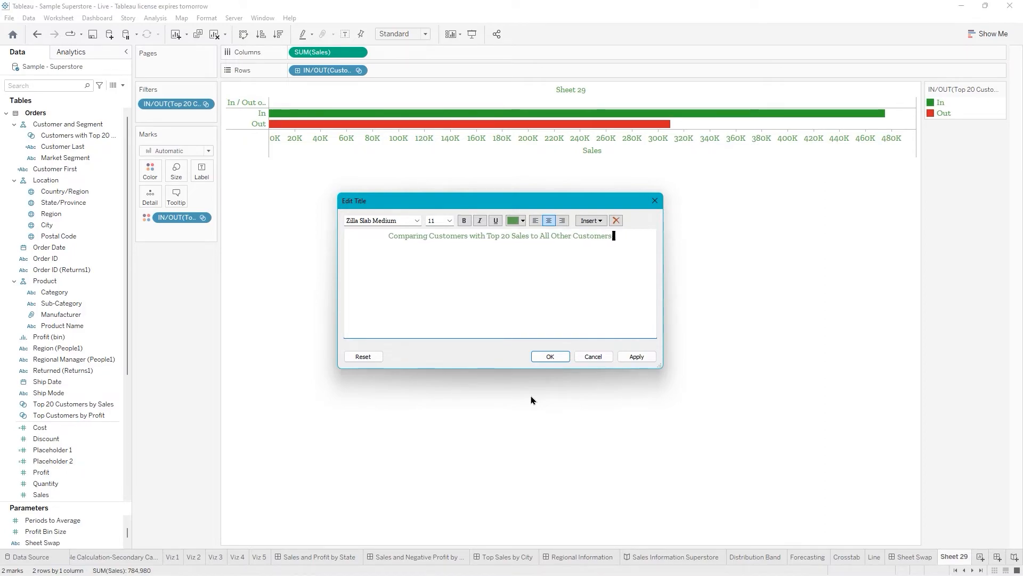
click(549, 356)
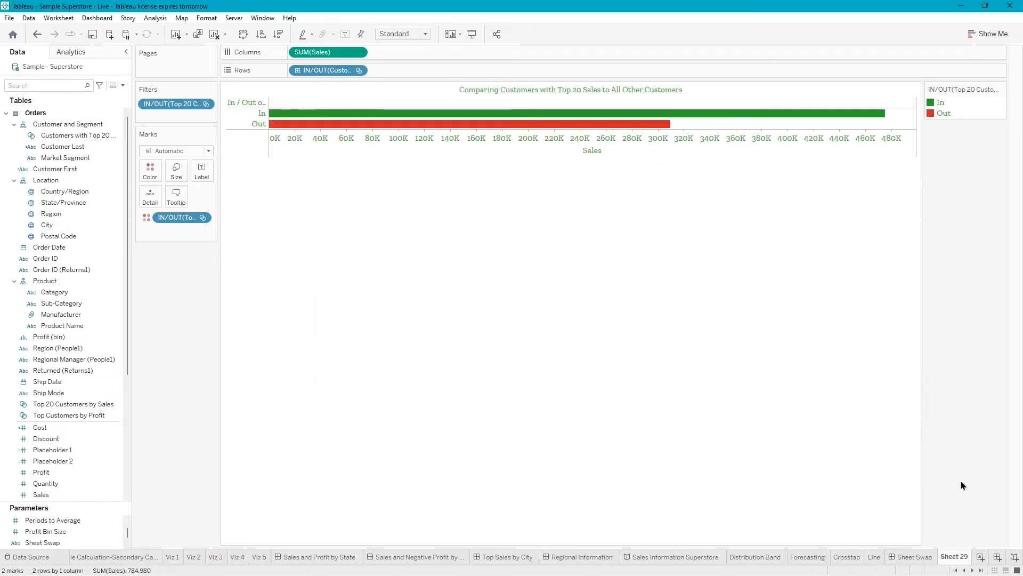
- Rename the worksheet Leveraging Sets and save the workbook
double_click(959, 558)
text(Leveraging Sets)
key(Return)
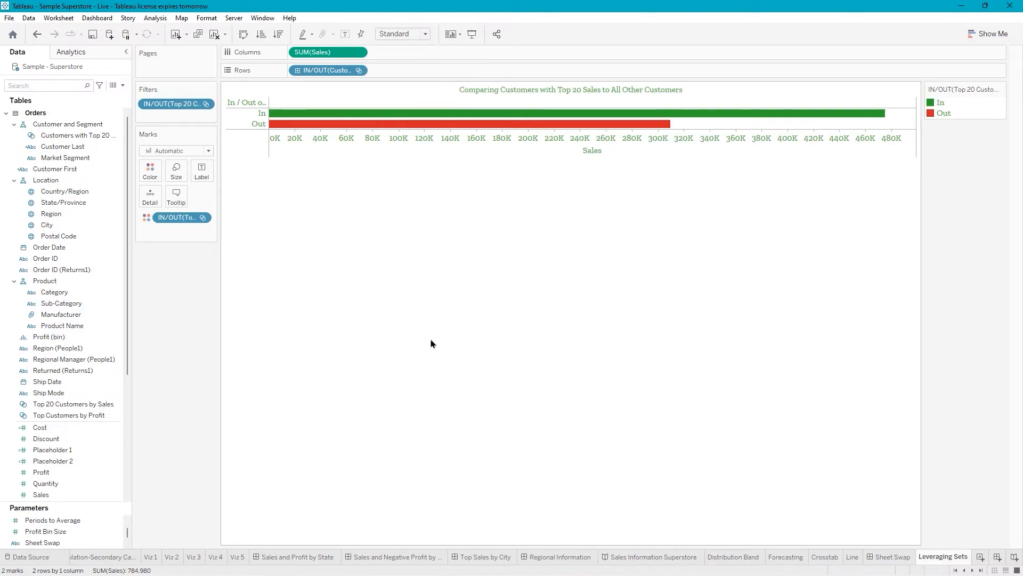
click(89, 37)
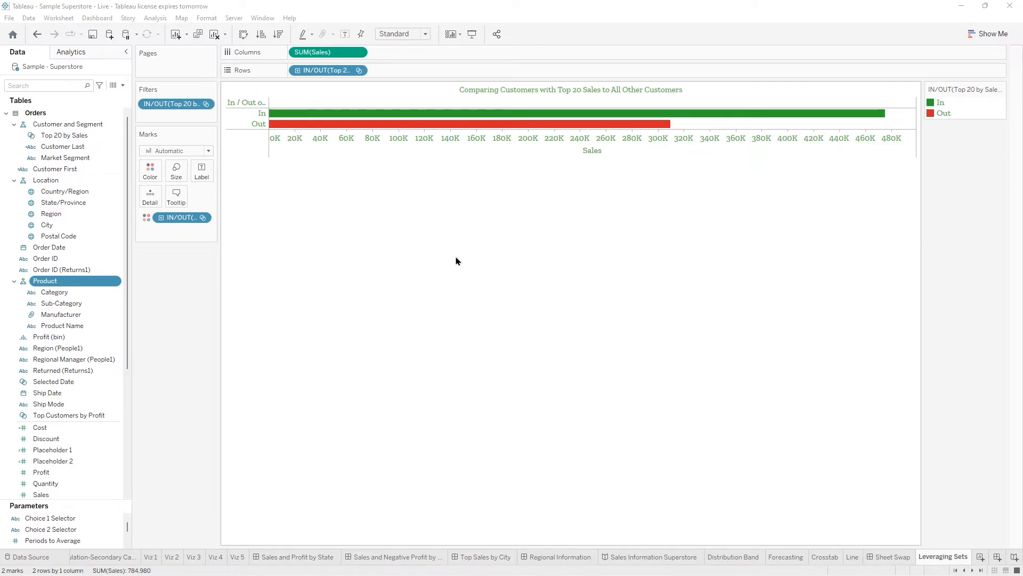
- Hide the field labels for rows and restore them through the table layout options
right_click(236, 105)
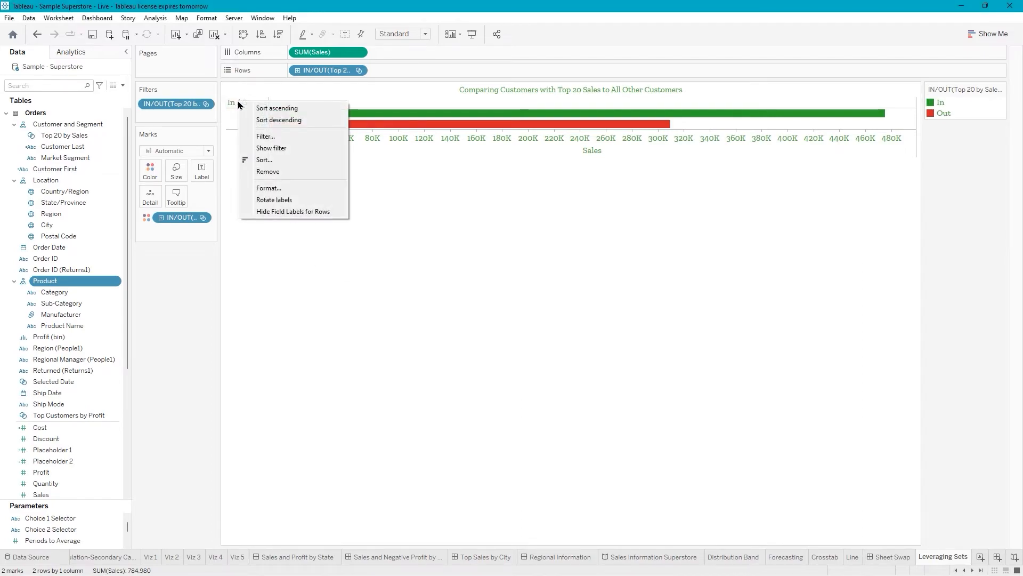
click(277, 212)
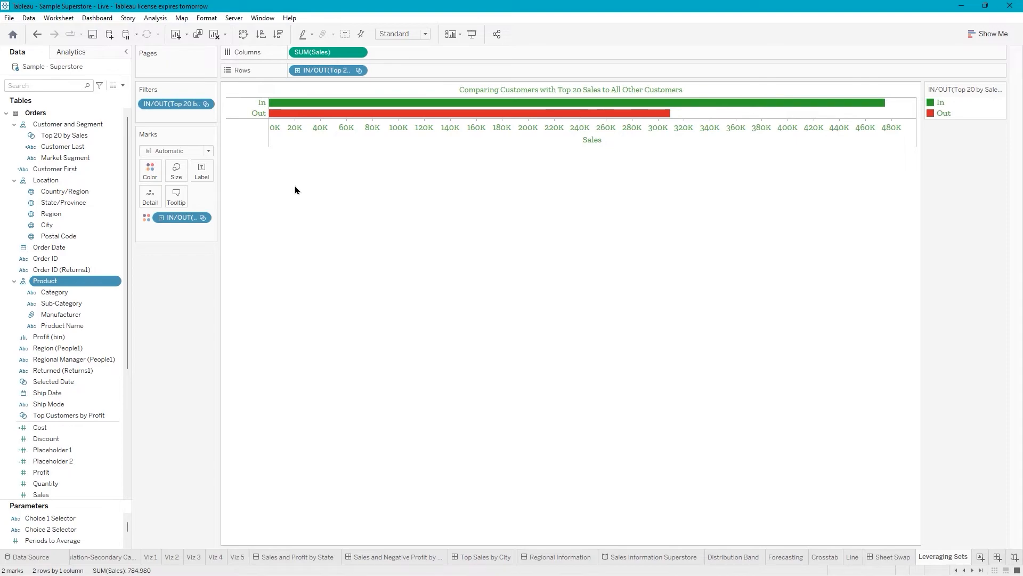
click(156, 19)
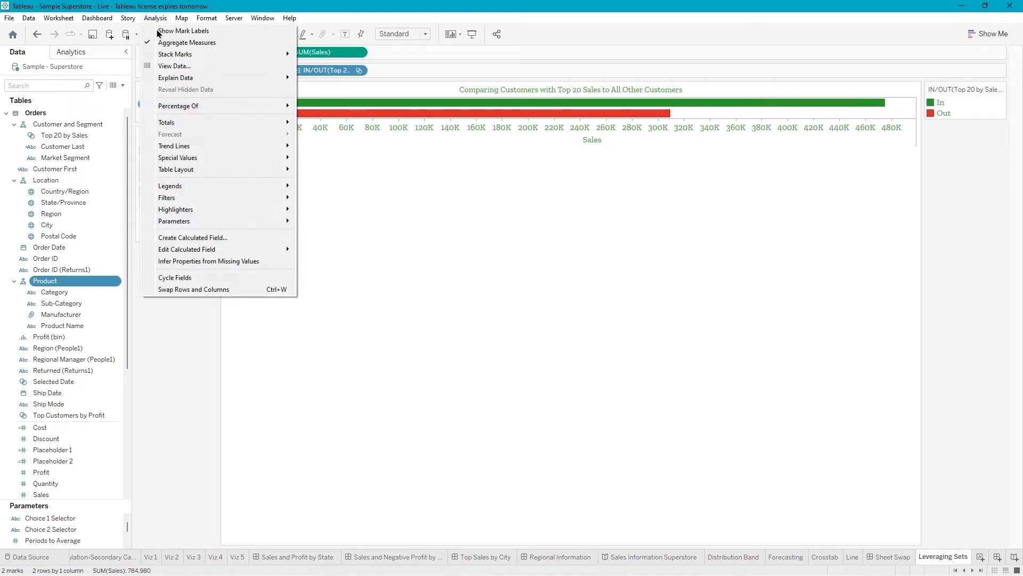
mouse_move(173, 171)
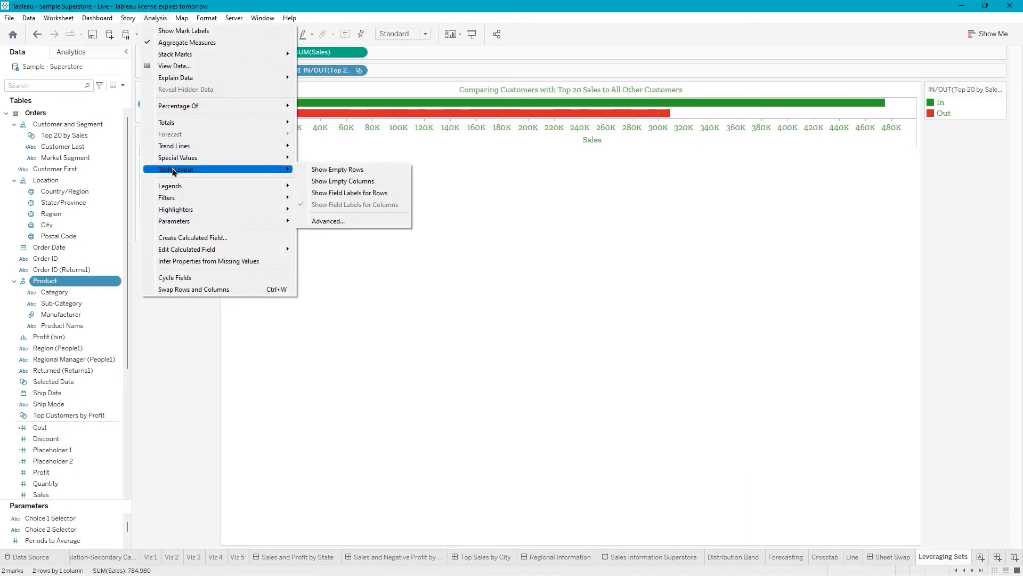
click(337, 194)
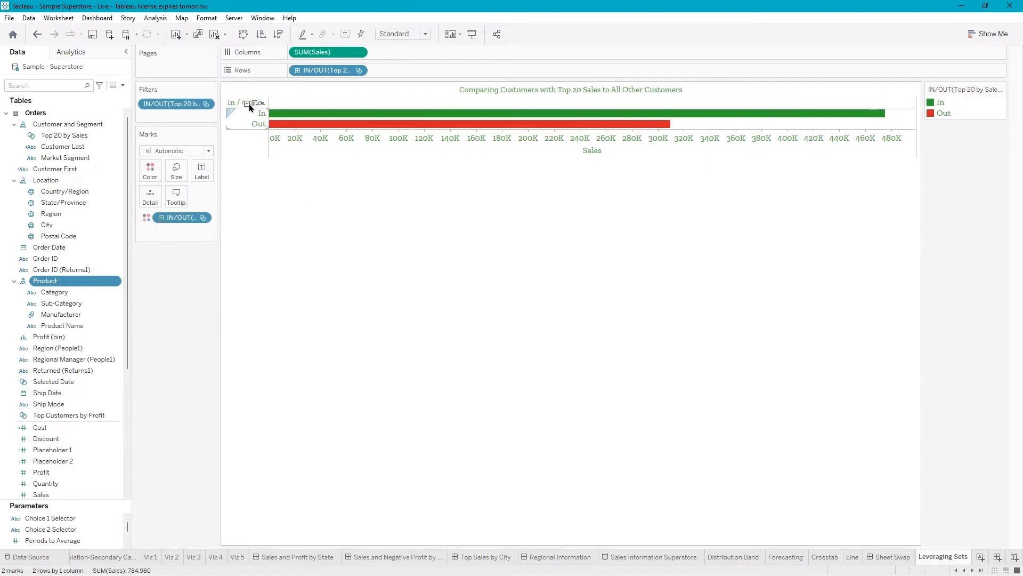
- Hide the field labels for rows above the In and Out headers
right_click(234, 105)
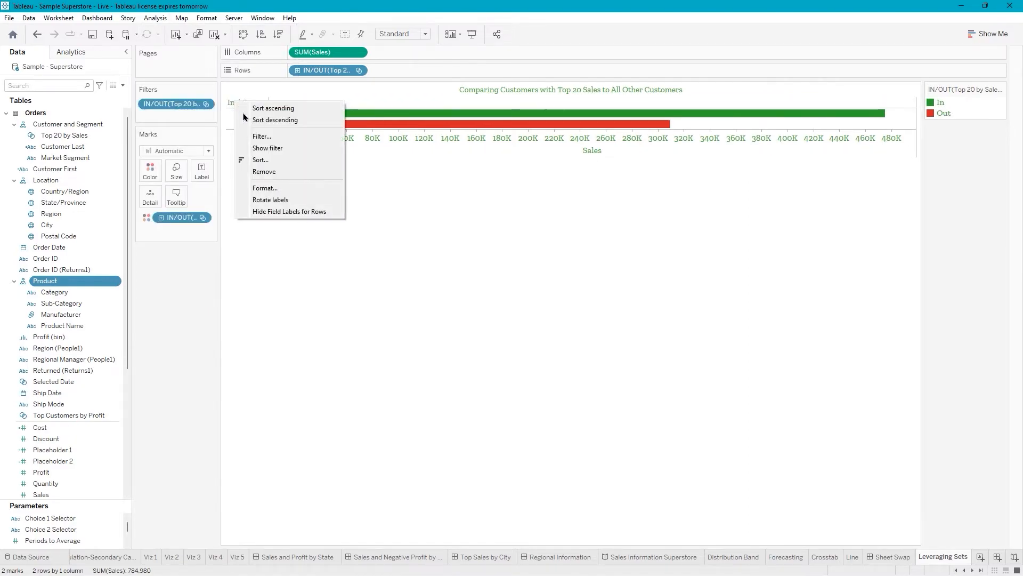
click(271, 214)
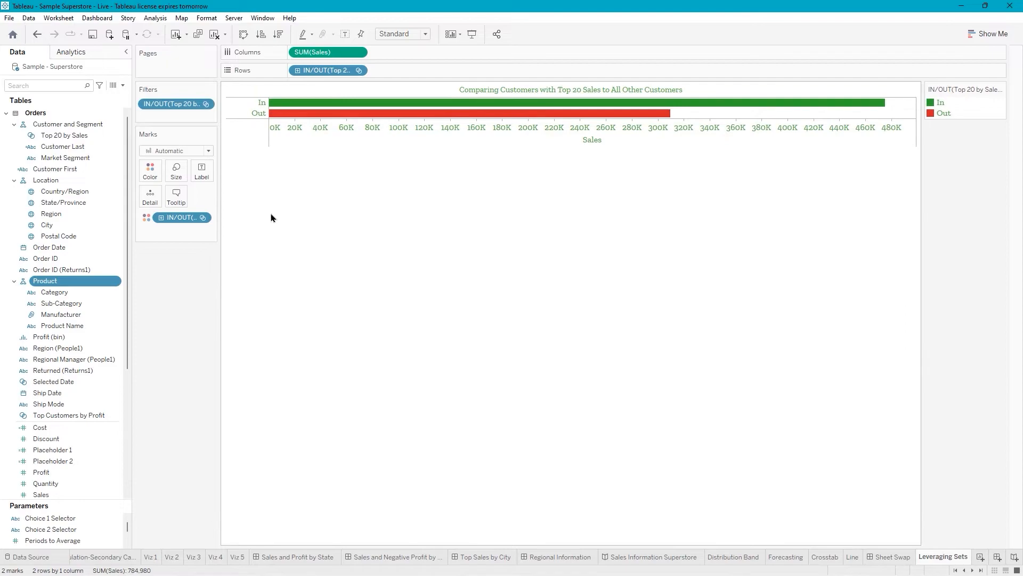
- Show the Top 20 by Sales In/Out filter on the sheet as a multiple values dropdown
right_click(167, 104)
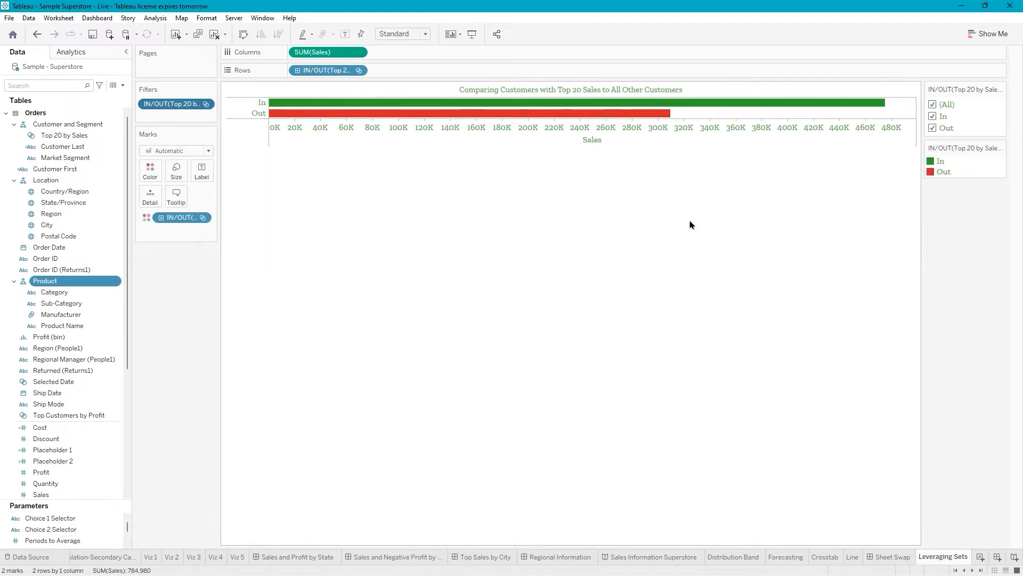
click(1004, 90)
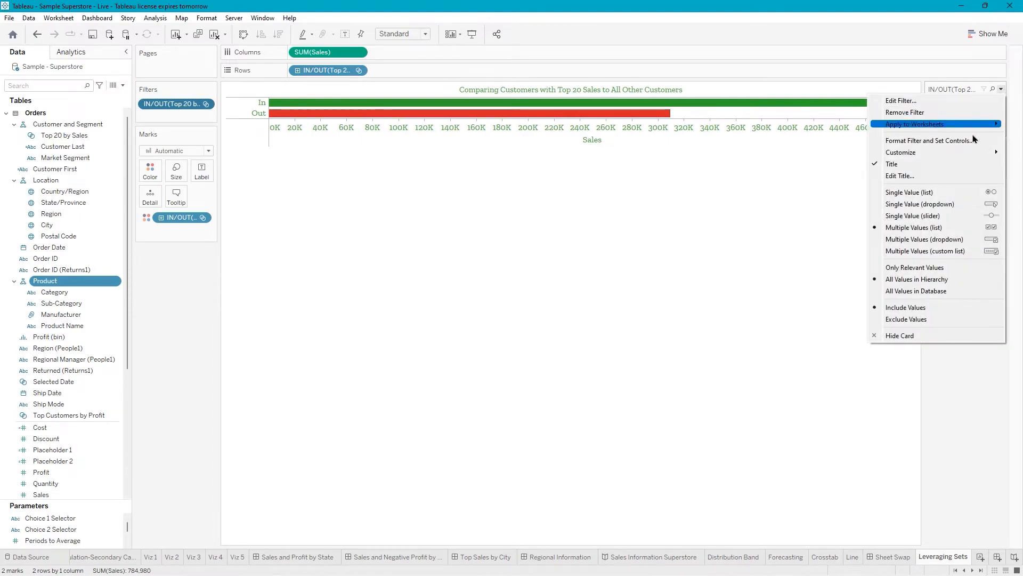
click(916, 240)
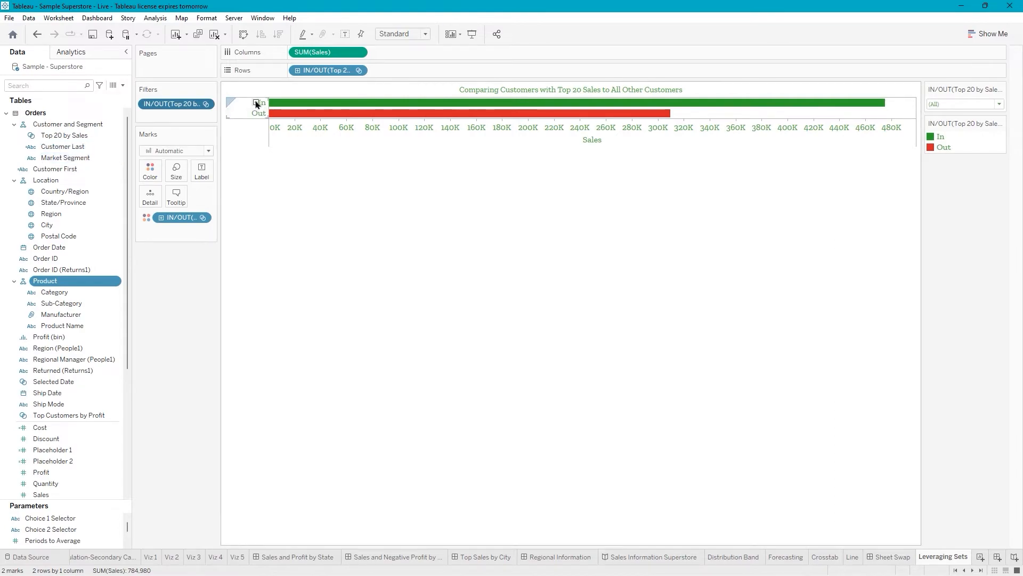
- Expand the chart rows through the Customer and Segment hierarchy to Customer Last and Market Segment
click(256, 103)
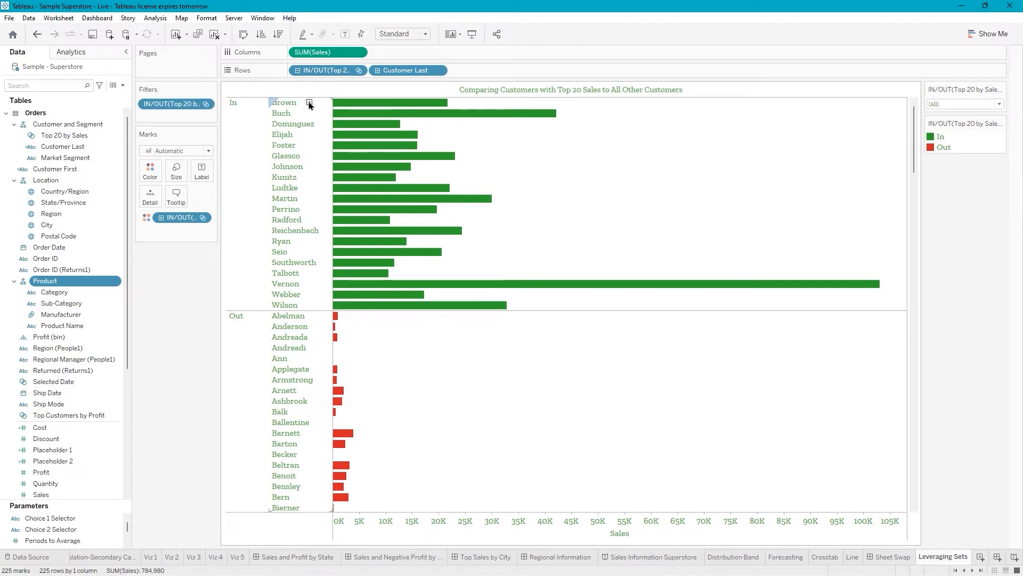
click(309, 103)
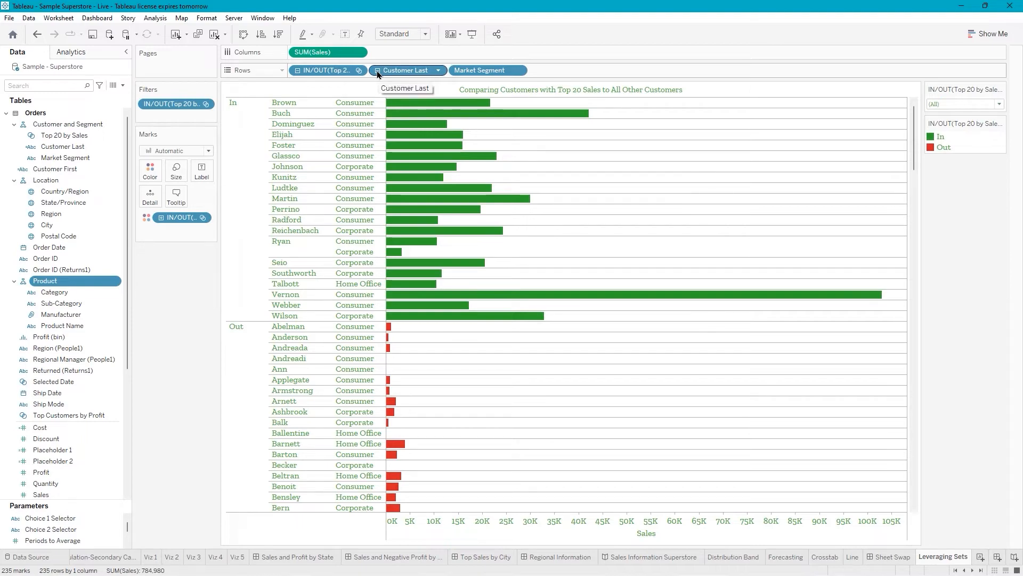
- Remove the Market Segment and Customer Last levels from Rows, leaving only the Top 20 set, and save the workbook
key(ctrl+z)
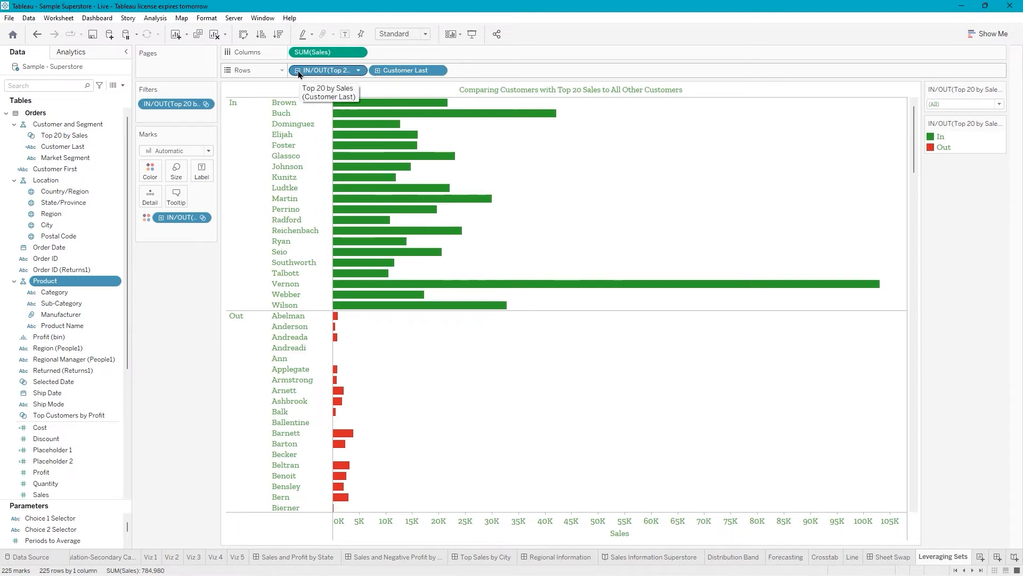
drag(407, 70, 338, 204)
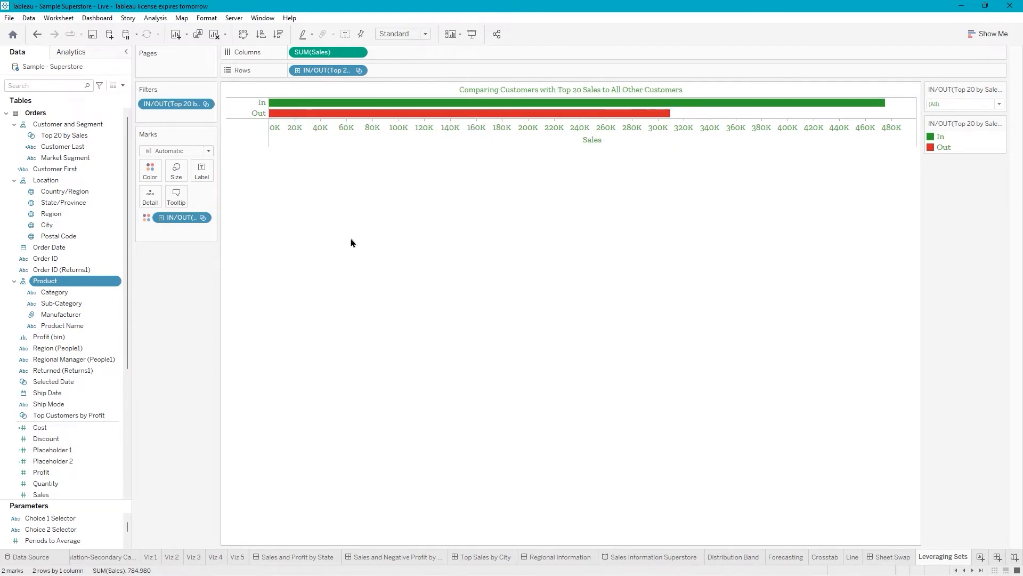
click(95, 38)
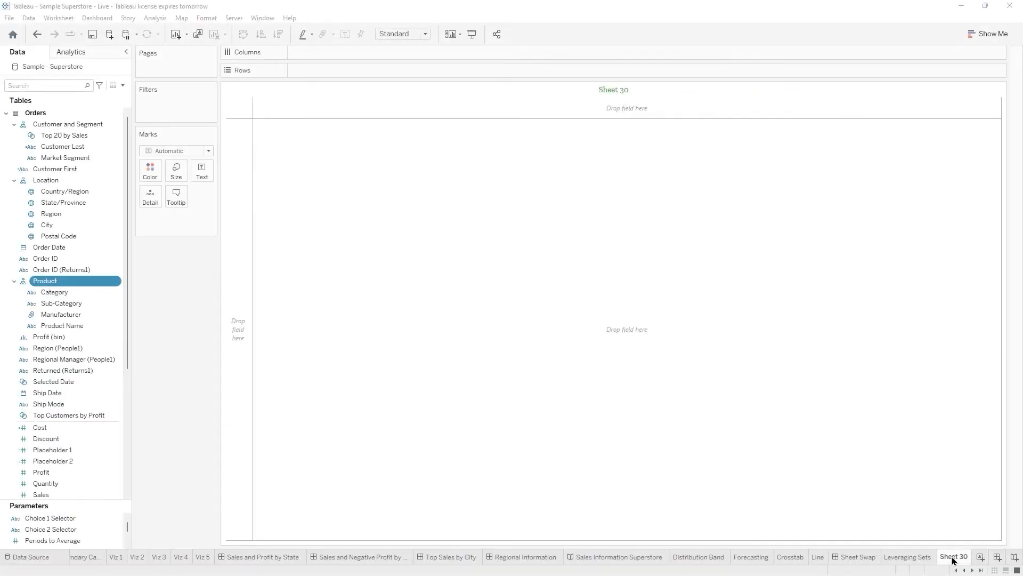
- Rename the new blank worksheet Sheet 30 as "Asymmetric Drill Down"
double_click(954, 557)
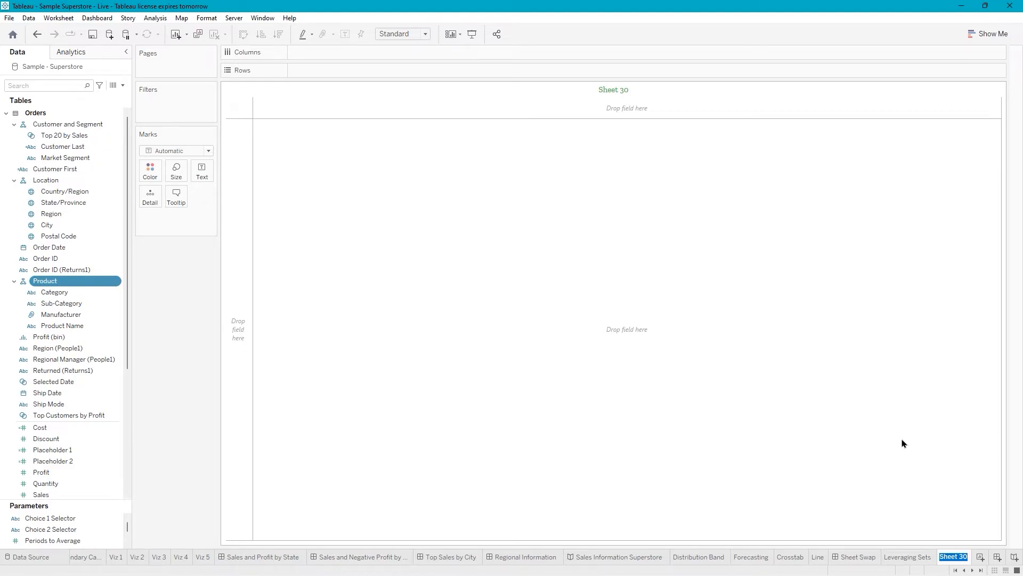
text(Asymmetric Drill Down)
key(Return)
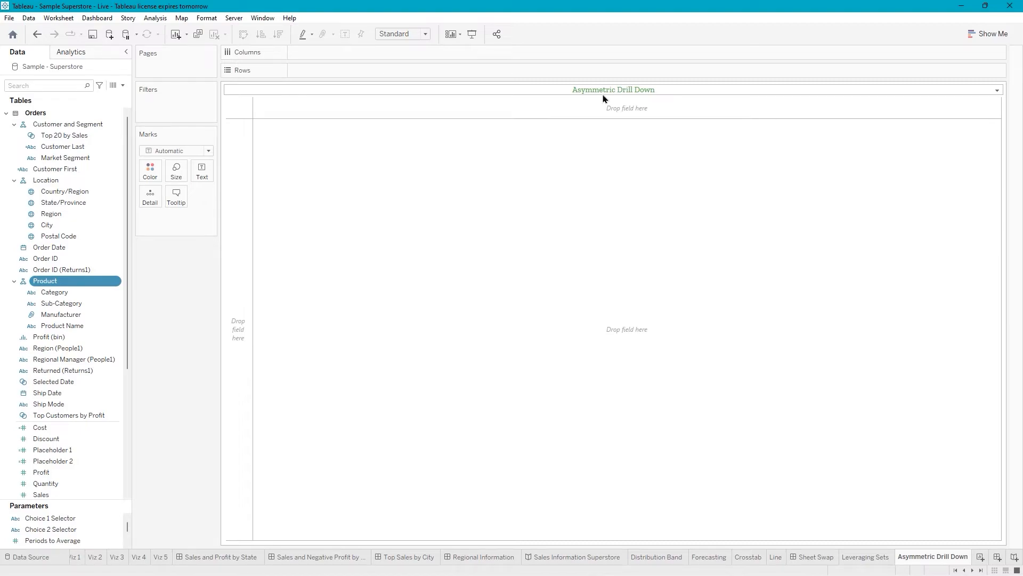
- Create a set named Category Set from the Category field with only Furniture as a member
right_click(55, 295)
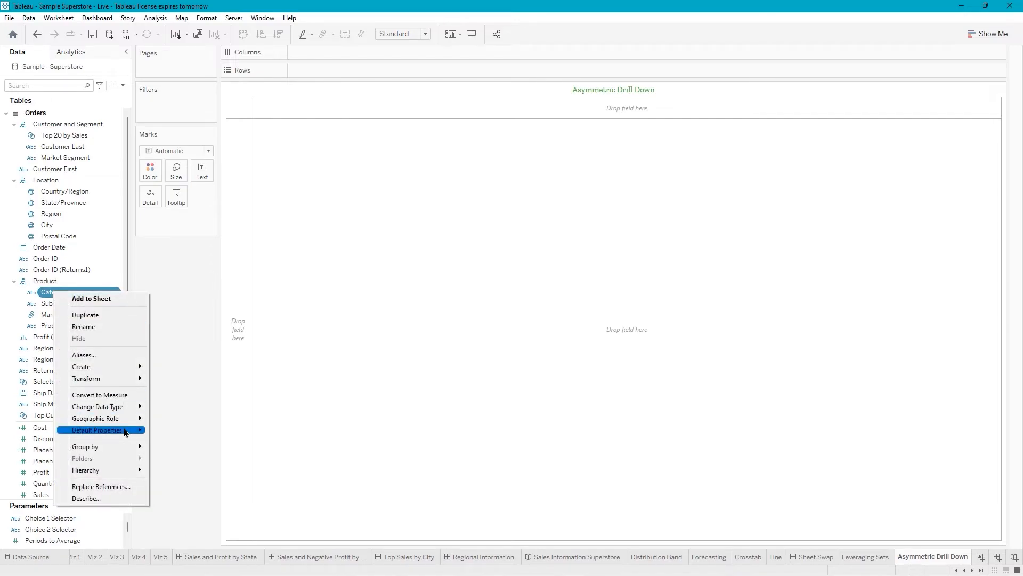
mouse_move(119, 371)
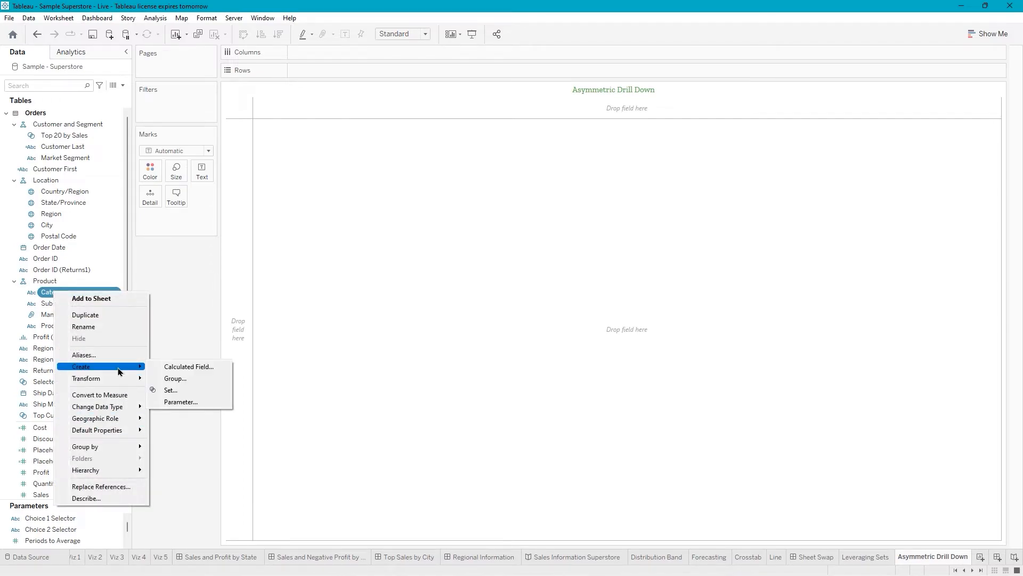
click(185, 393)
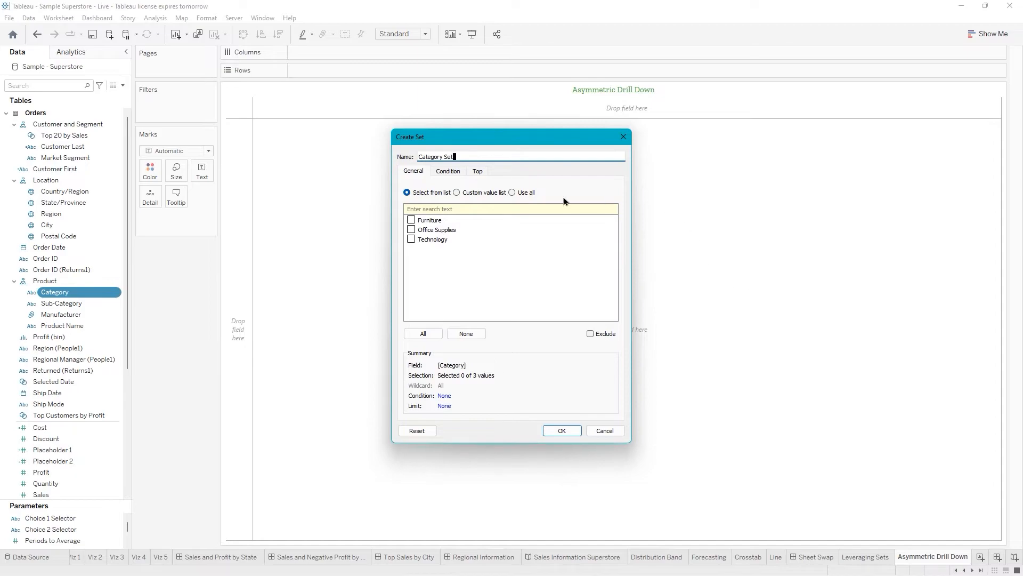
click(411, 220)
click(562, 430)
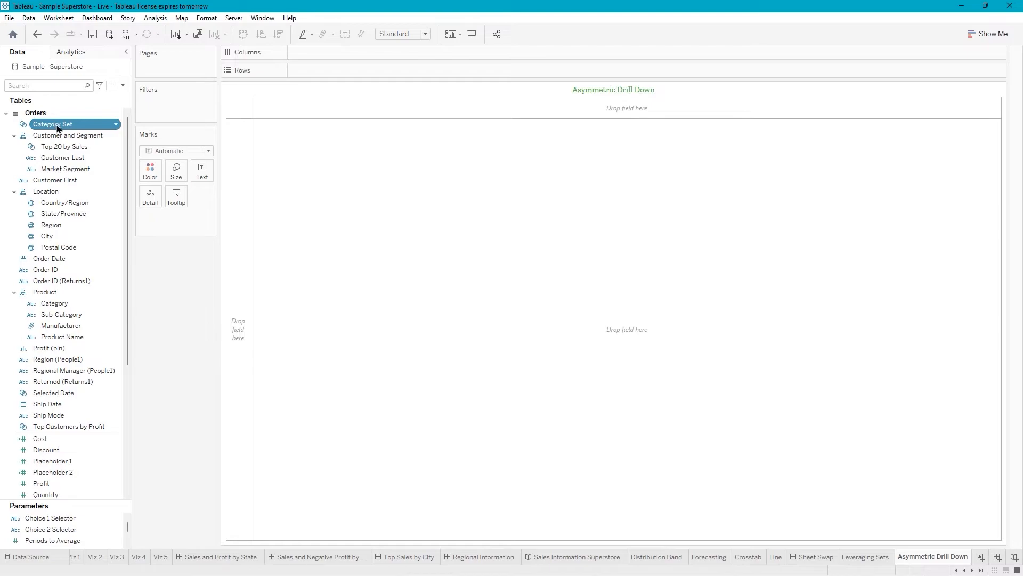
- Examine the symmetric drill down on the Leveraging Sets sheet by expanding and collapsing its set hierarchy, and return to Asymmetric Drill Down
click(871, 558)
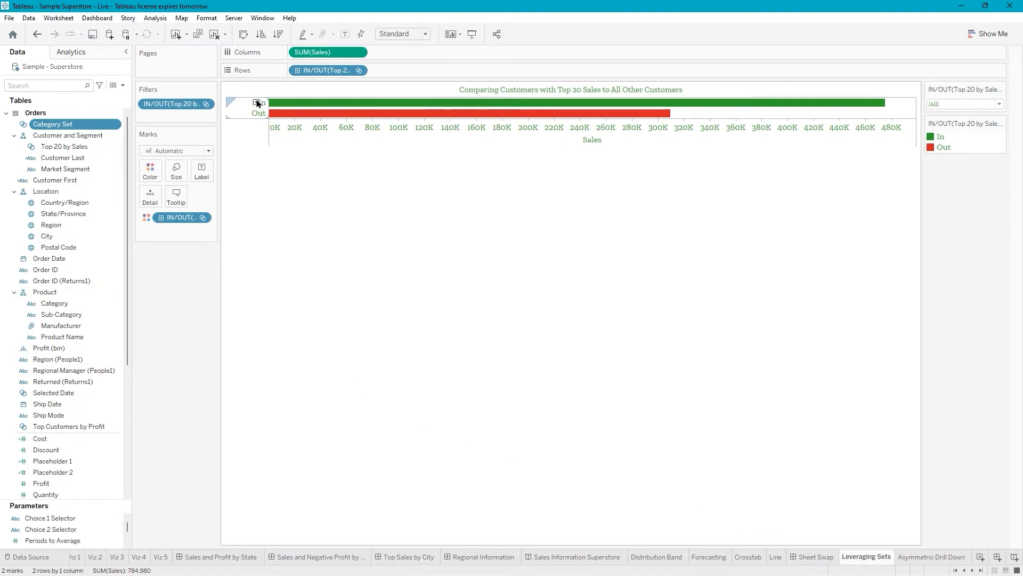
click(256, 103)
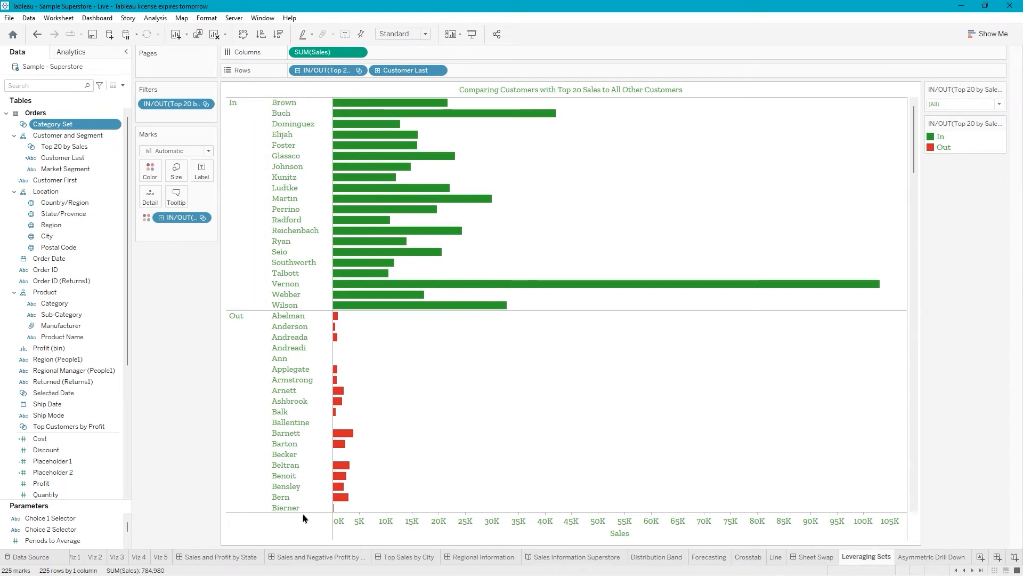
click(297, 71)
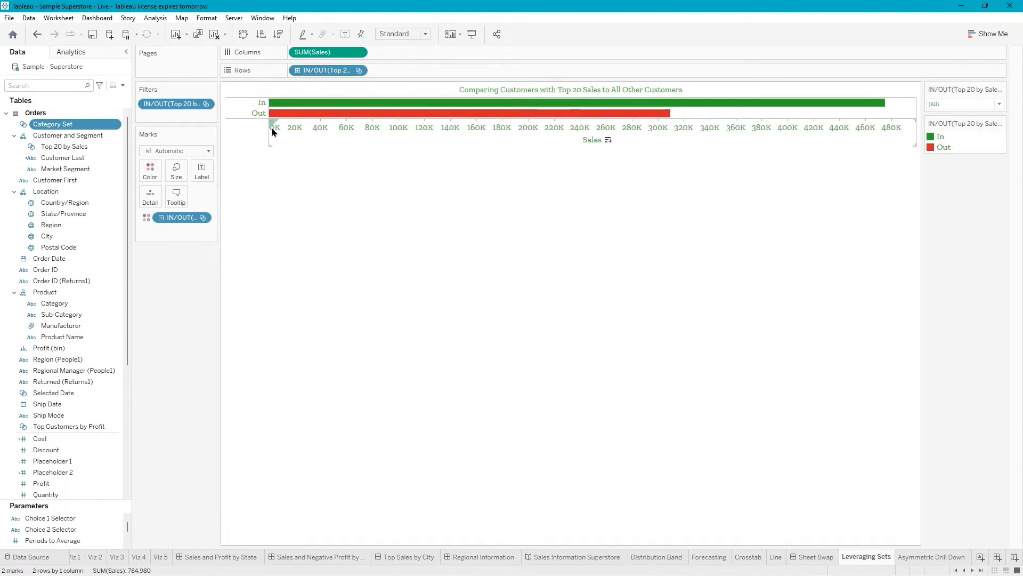
click(255, 102)
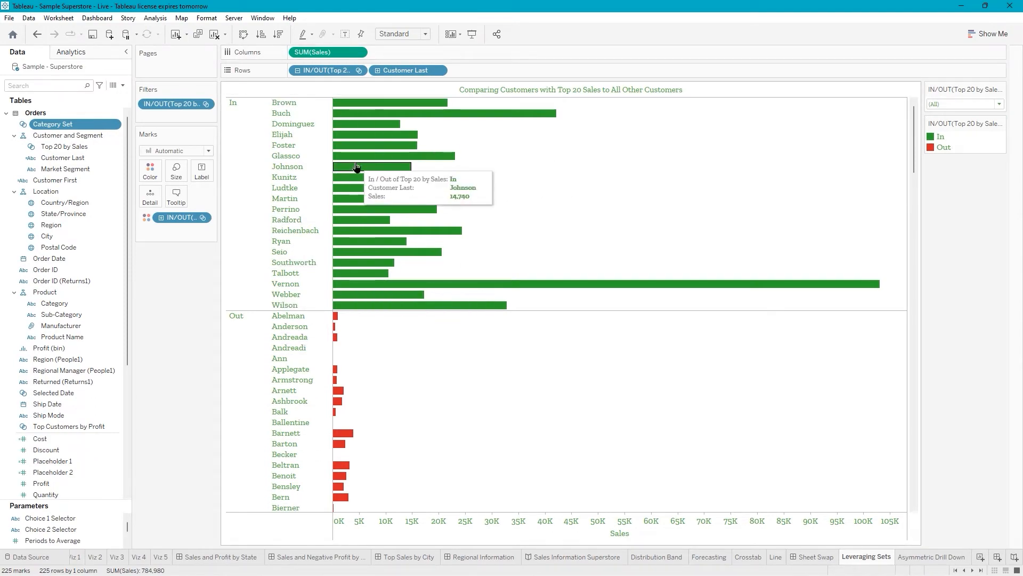
click(298, 71)
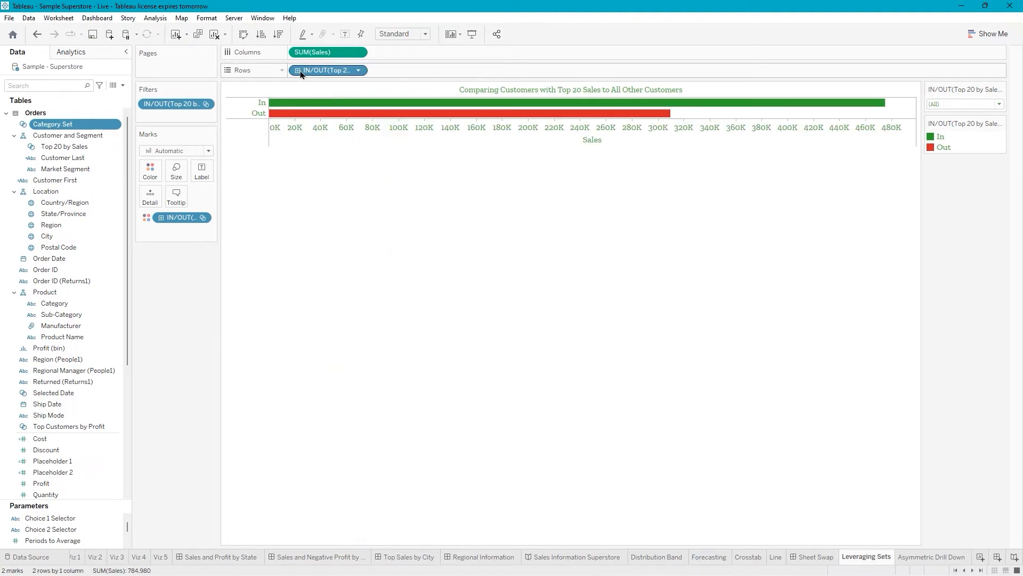
click(930, 557)
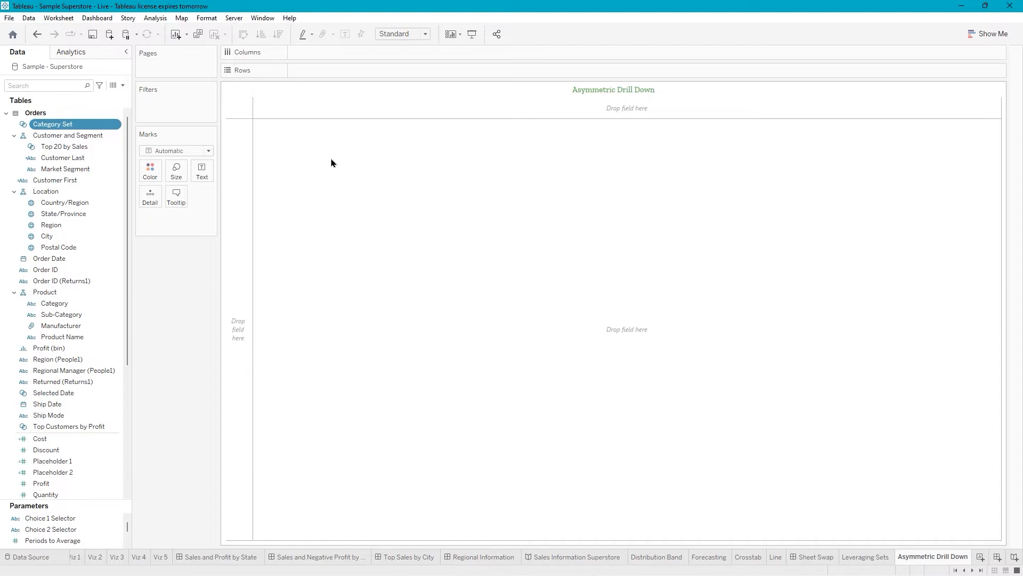
- Create a calculated field named "Asymmetric Sub-Category" with the formula IF [Category Set] THEN [Sub-Category] ELSE [Category] END
click(123, 86)
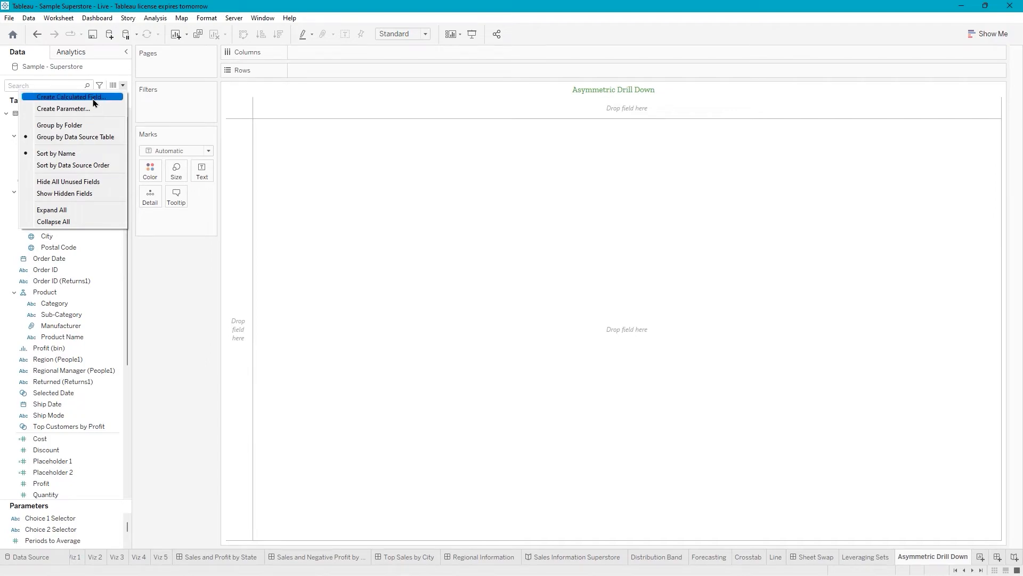
click(101, 97)
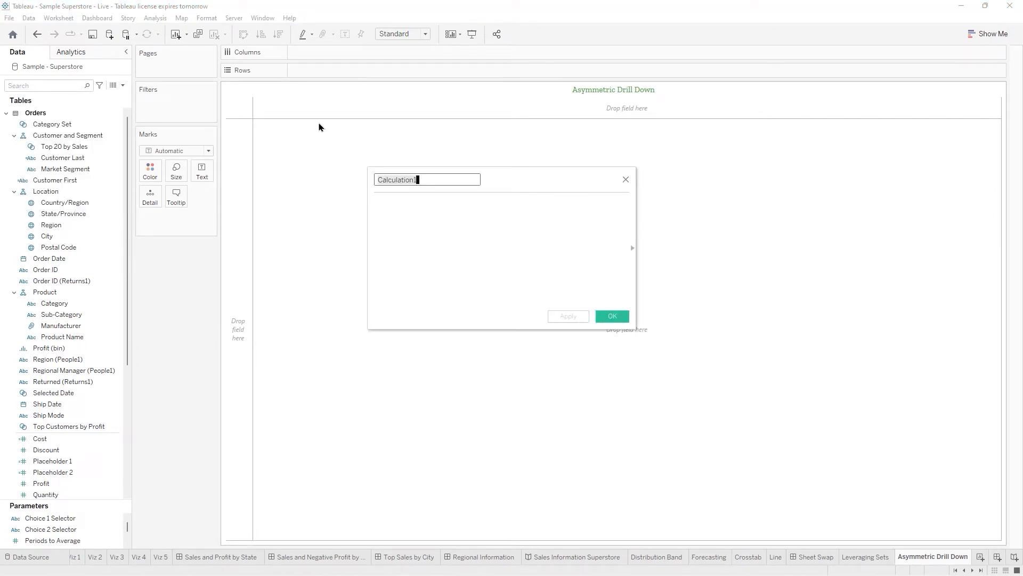
text(Asymmetric Sub-Category)
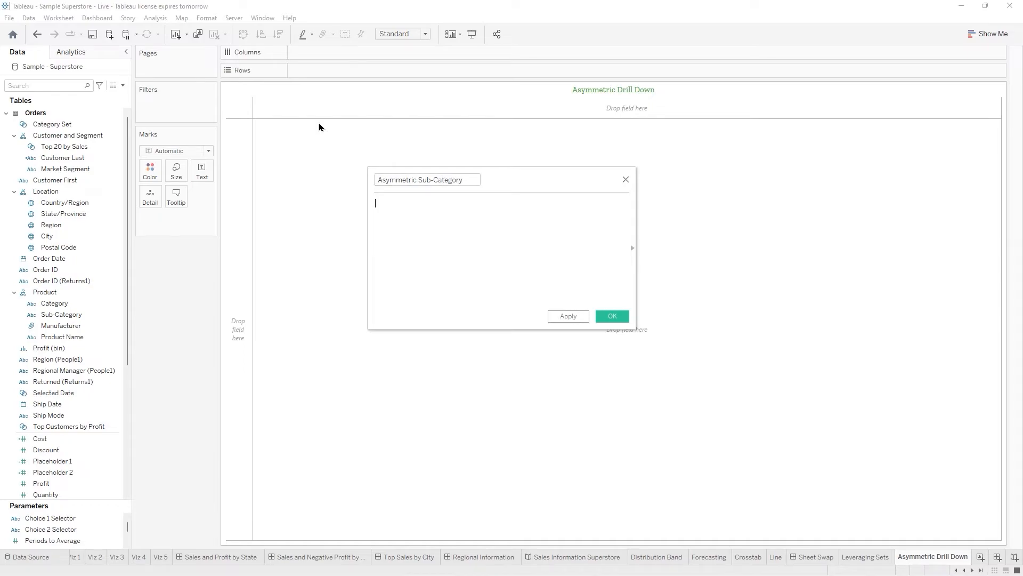
text(IF [Category Set] THEN [Sub-Category] ELSE [Category] END)
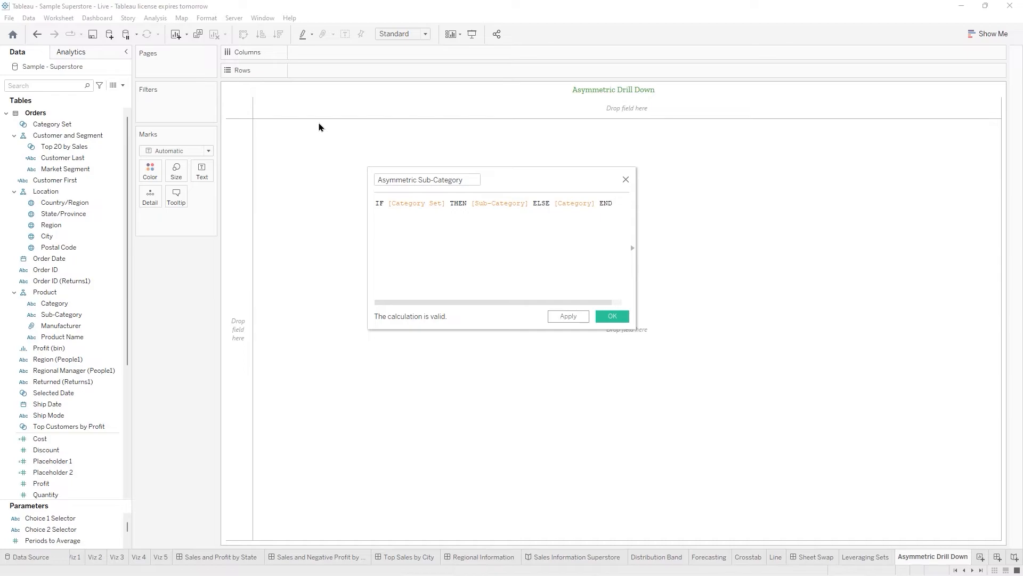
click(613, 317)
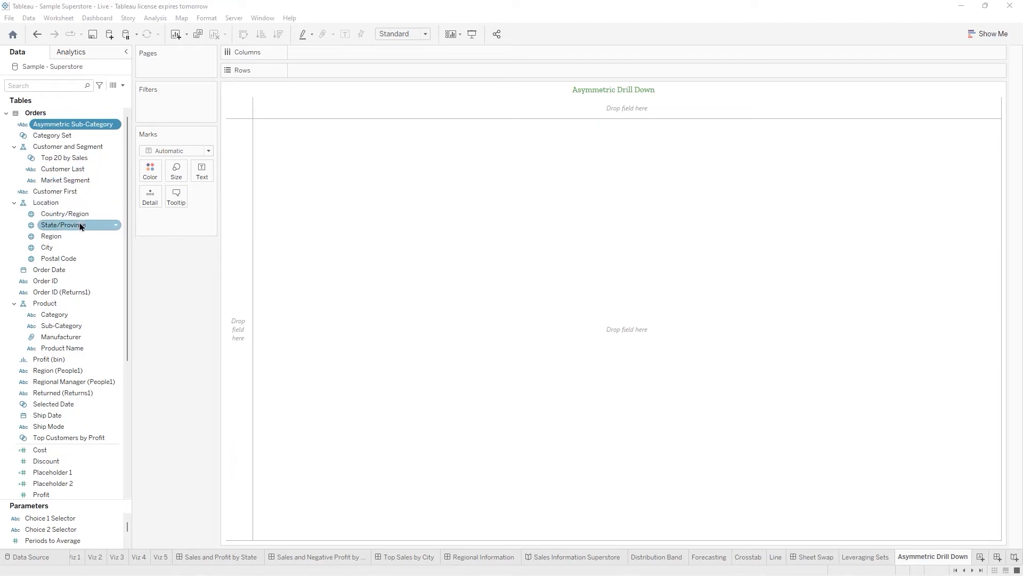
- Build the table rows from Category followed by Asymmetric Sub-Category
drag(58, 316, 319, 72)
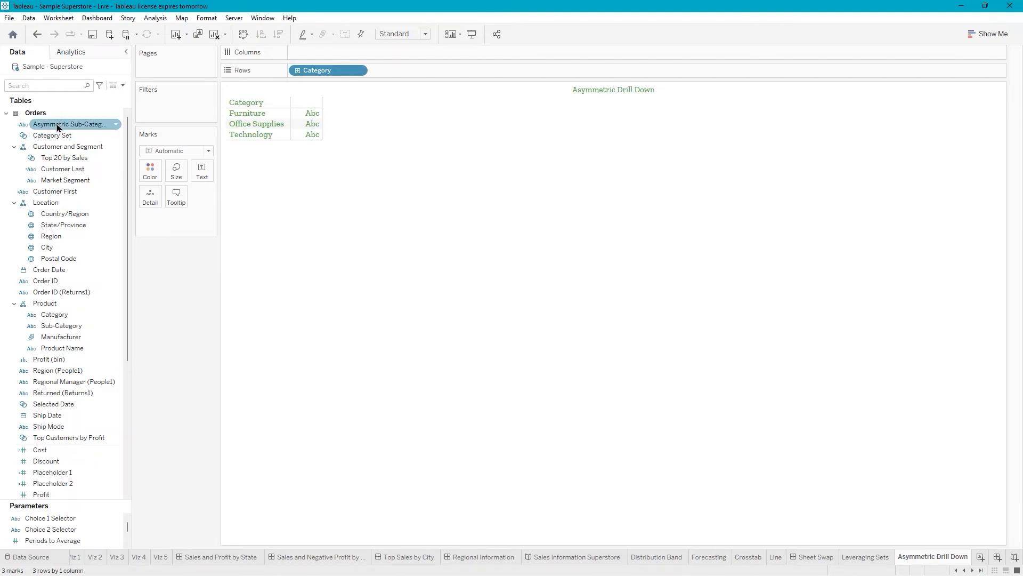
double_click(59, 124)
drag(59, 127, 55, 149)
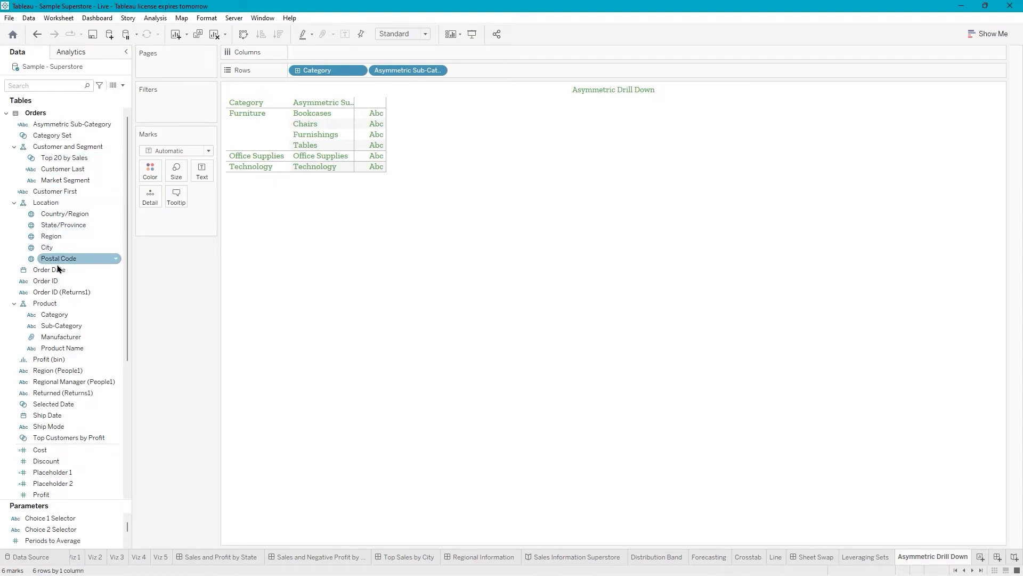
- Show the sum of Sales as the text value for each row of the table
scroll(61, 429, down, 3)
scroll(62, 430, down, 2)
click(39, 394)
drag(84, 411, 203, 171)
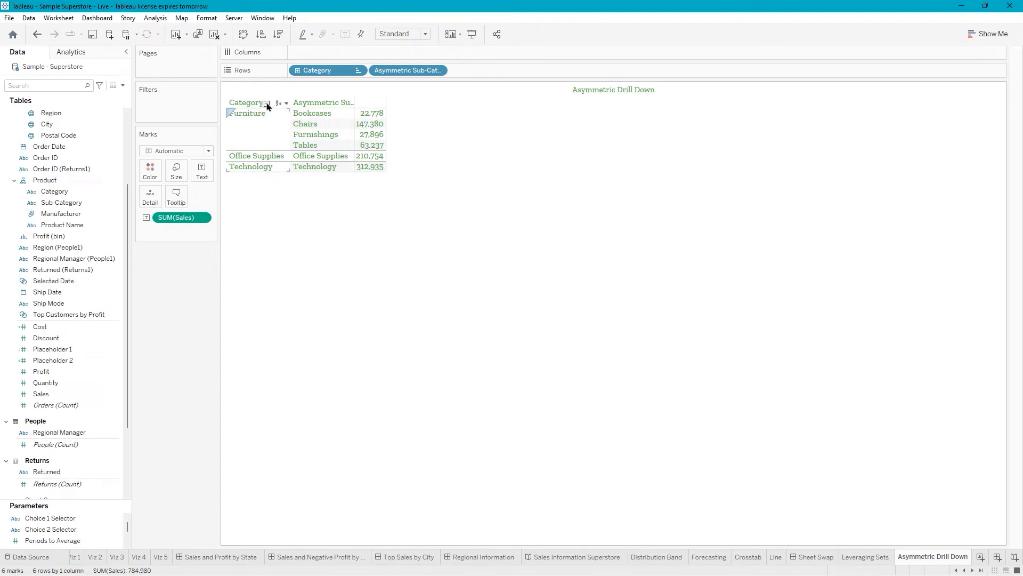
- Expand Category to its Sub-Category level to compare it with the Asymmetric Sub-Category column, and collapse it again
click(267, 104)
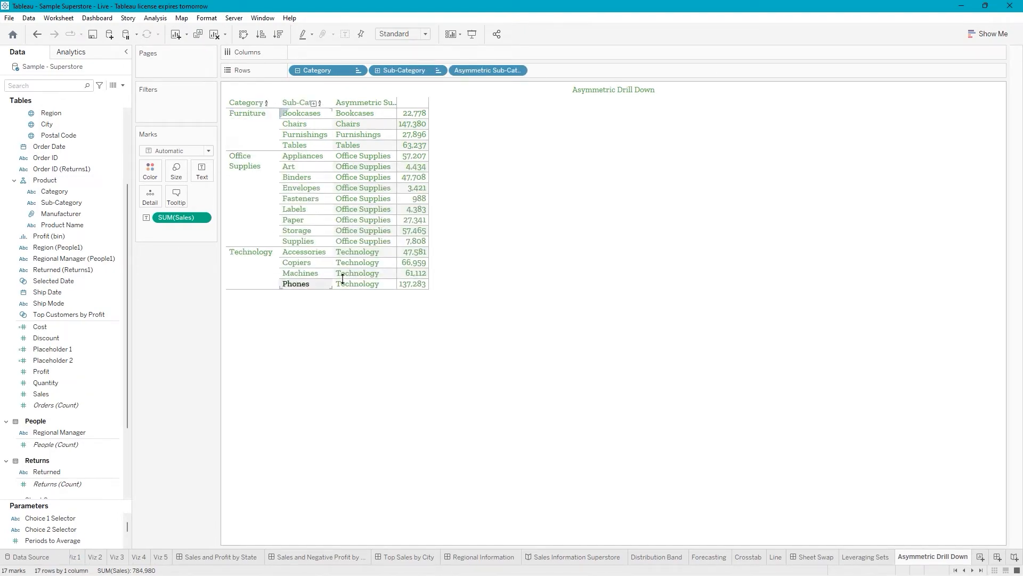
click(261, 104)
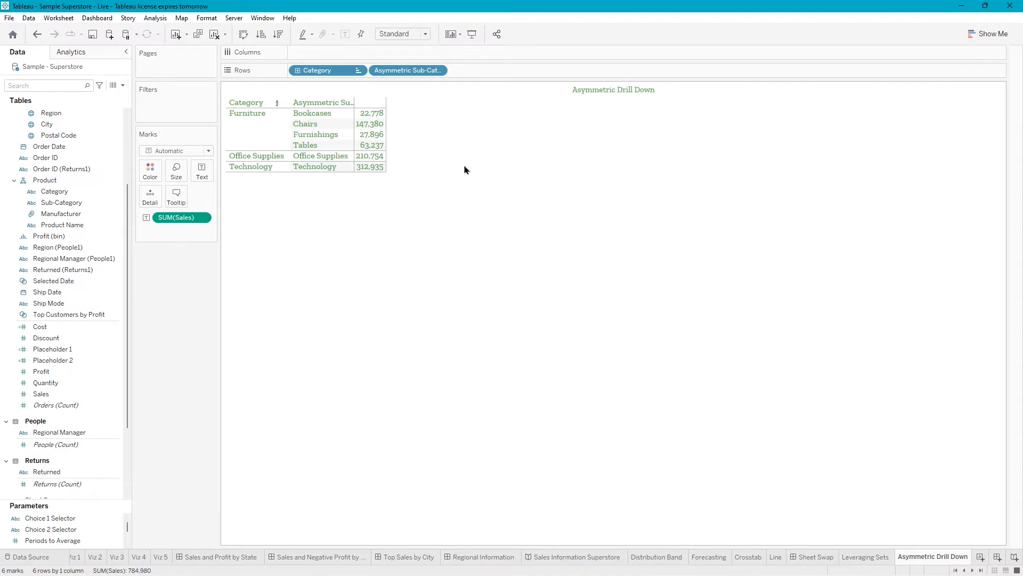
- Show the actions for this sheet only and add a Change Set Values action named "Asymmetric Drill Down"
click(59, 20)
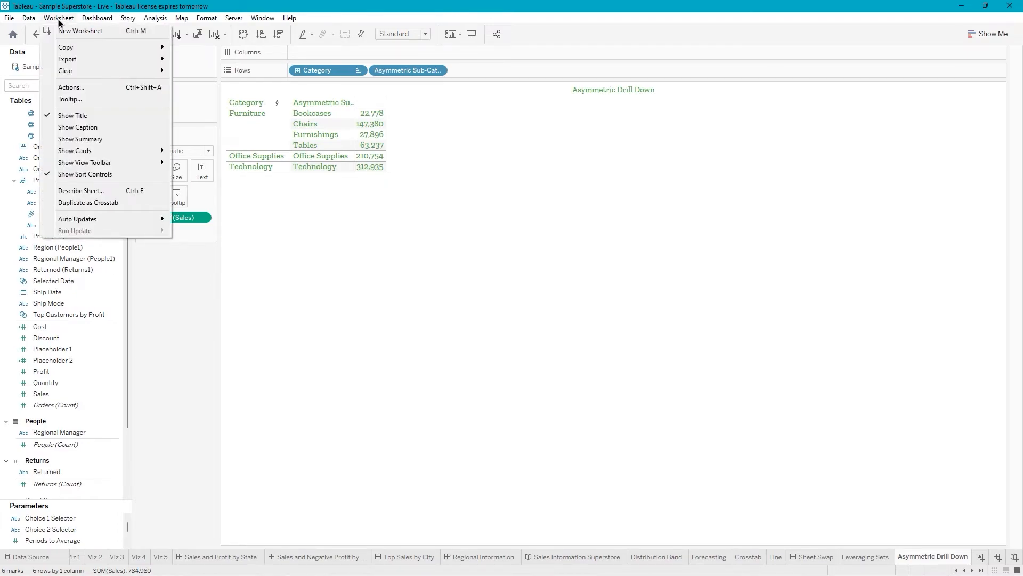
click(60, 88)
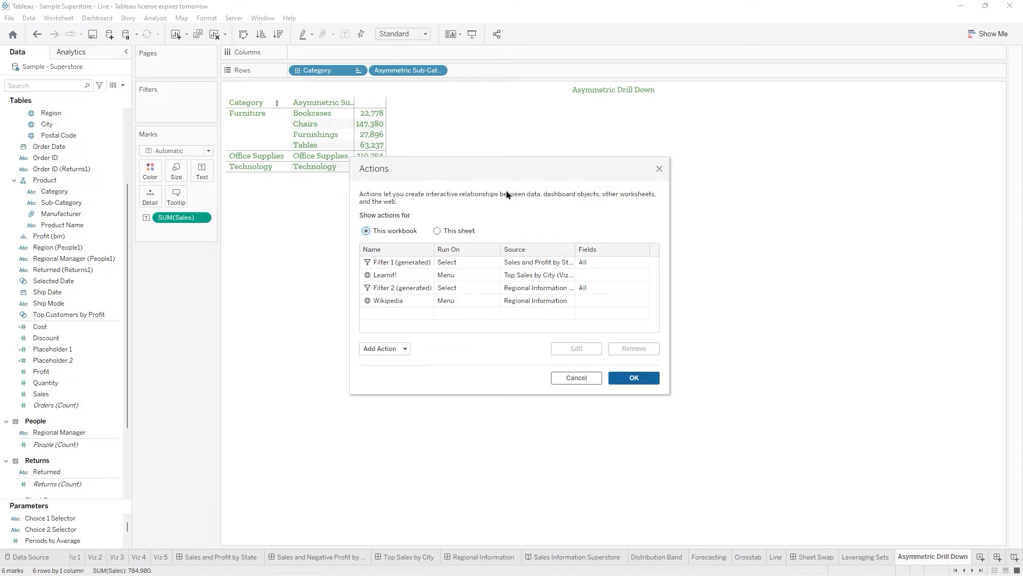
click(438, 232)
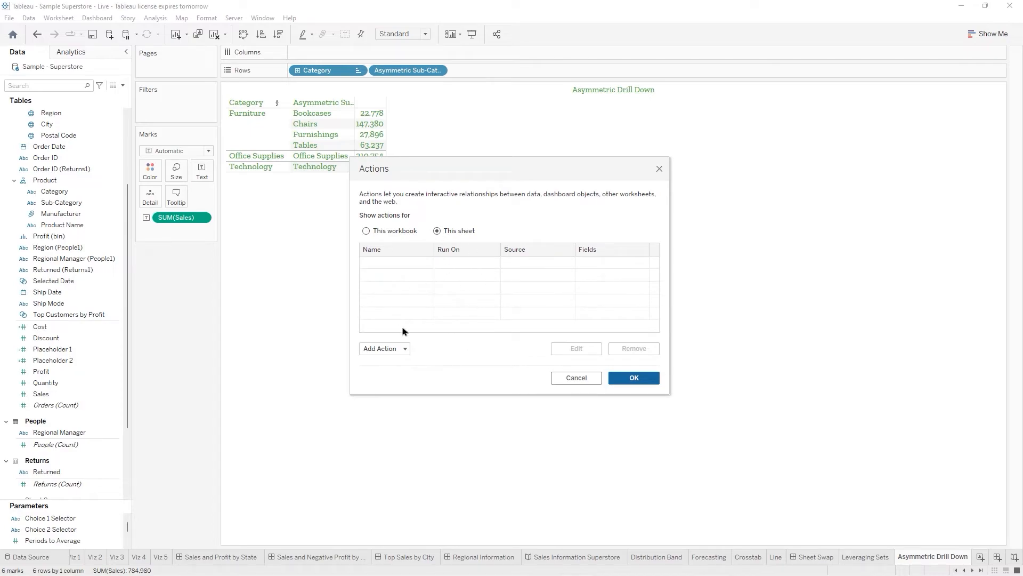
click(400, 352)
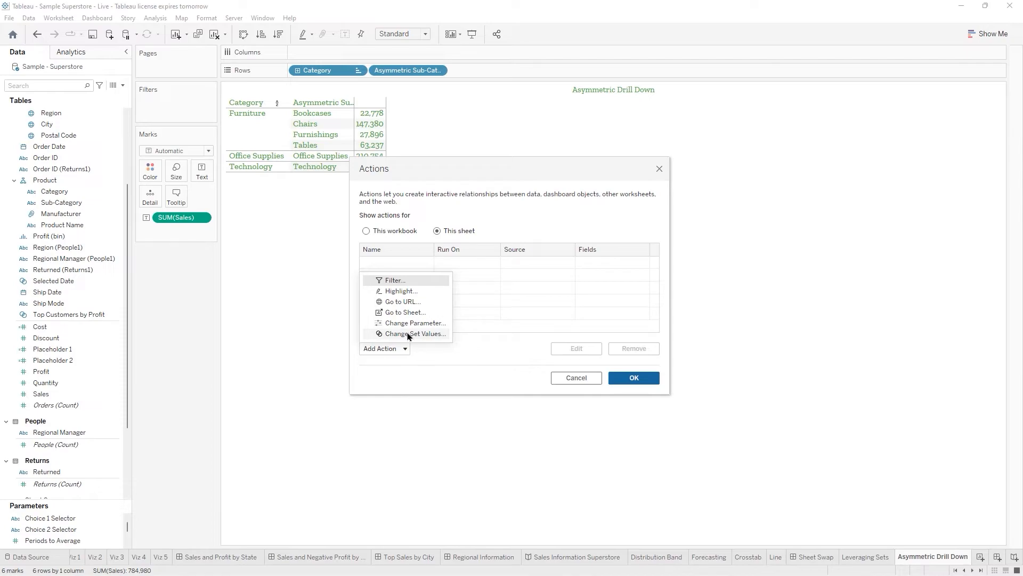
click(408, 334)
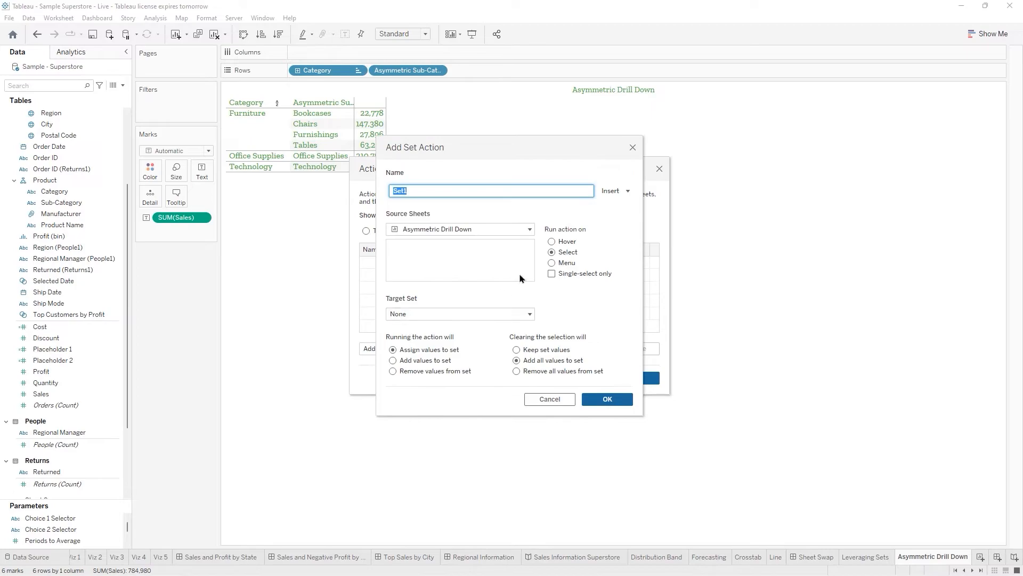
text(Asymmetric Drill Down)
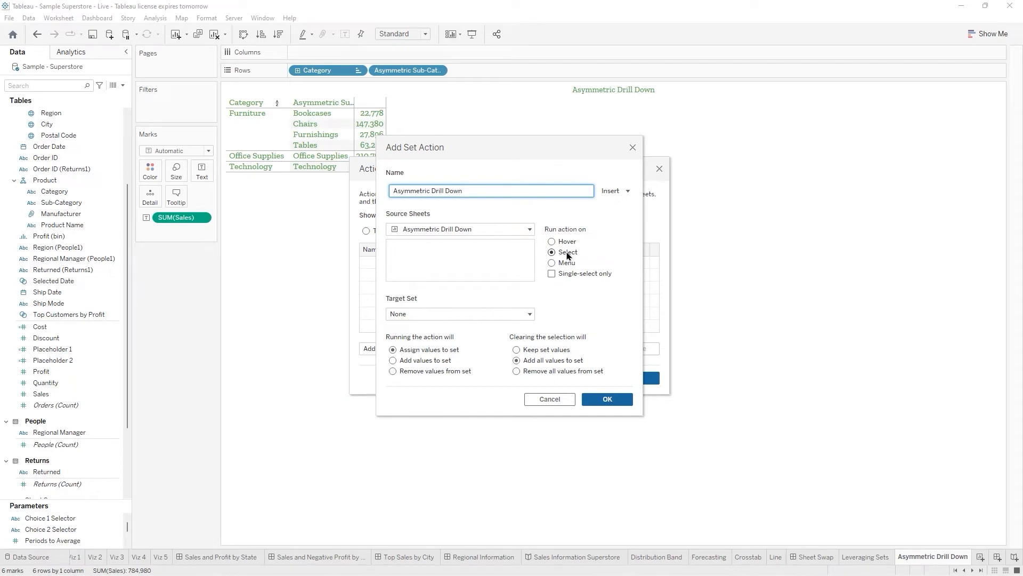
- Target the action at Category Set, have clearing the selection remove all values from the set, and confirm the set action
click(531, 314)
mouse_move(490, 341)
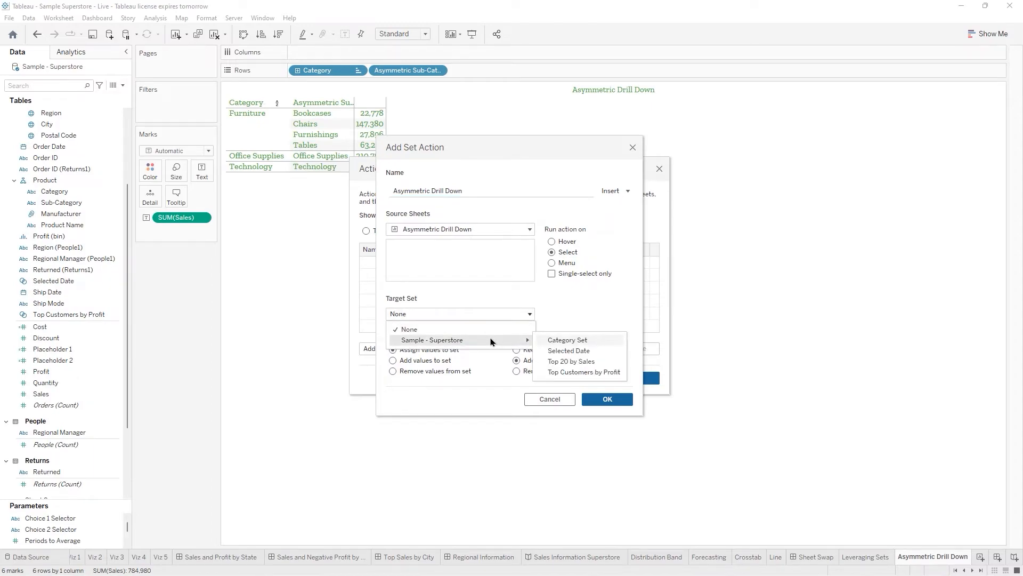
click(561, 342)
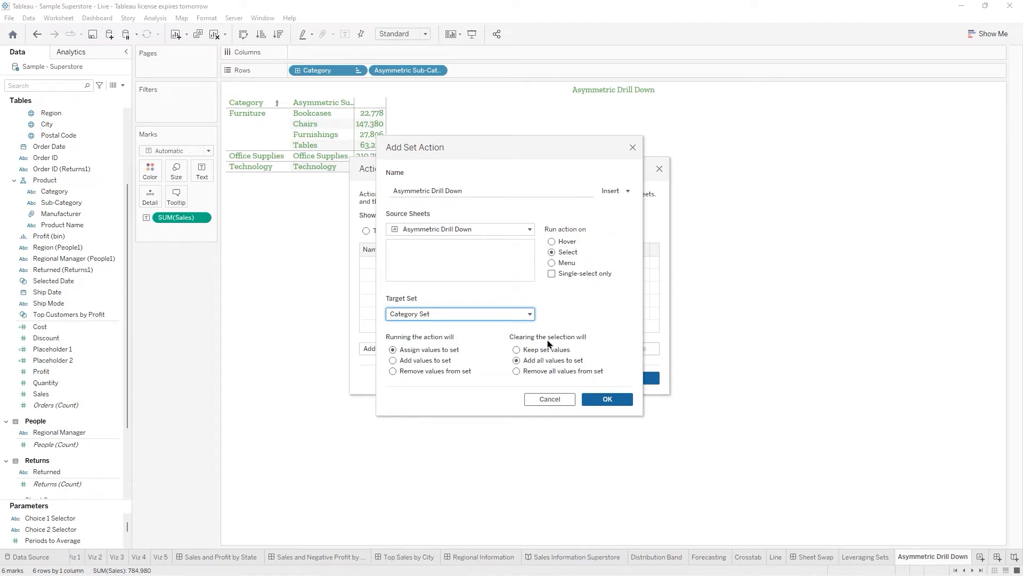
click(517, 371)
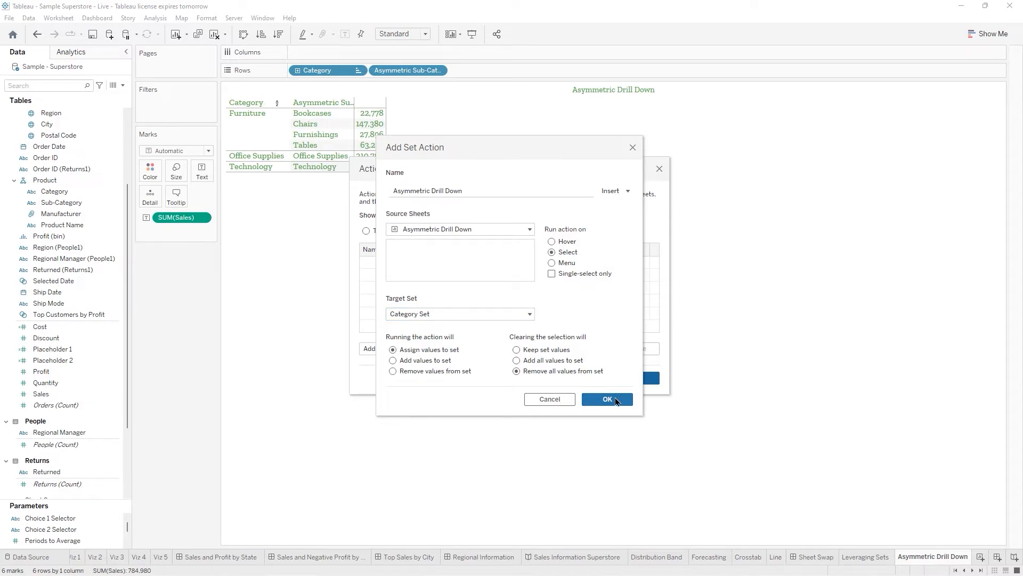
click(615, 401)
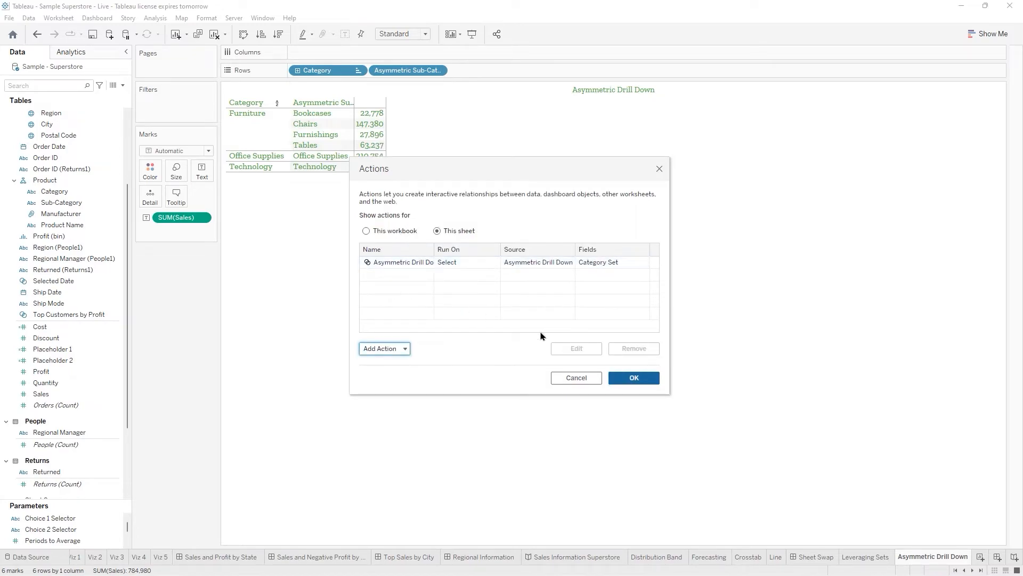
- Confirm the sheet's actions and test the drill-down by selecting Furniture, Office Supplies and Technology, clearing the selection at the end
click(642, 381)
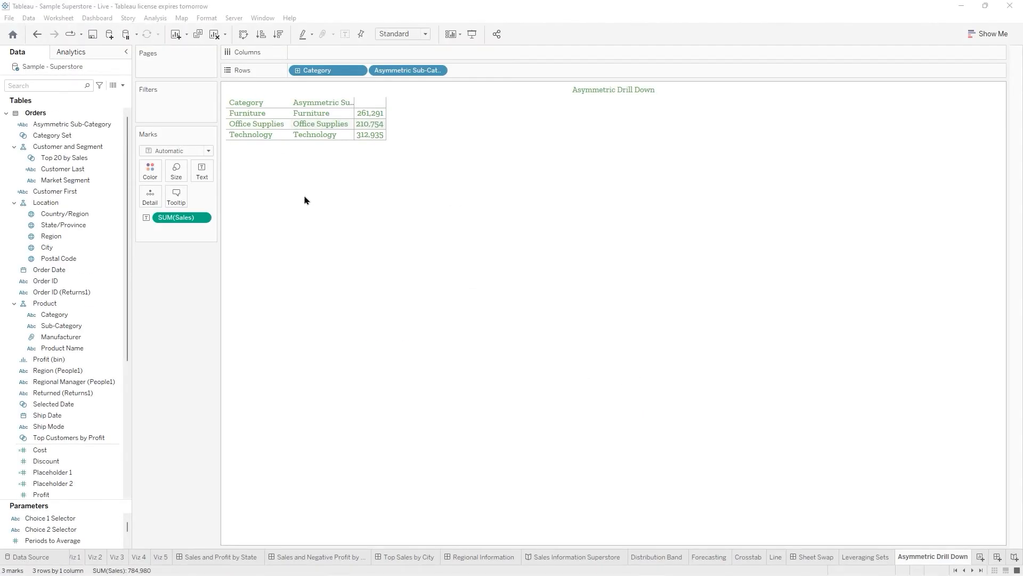
click(261, 114)
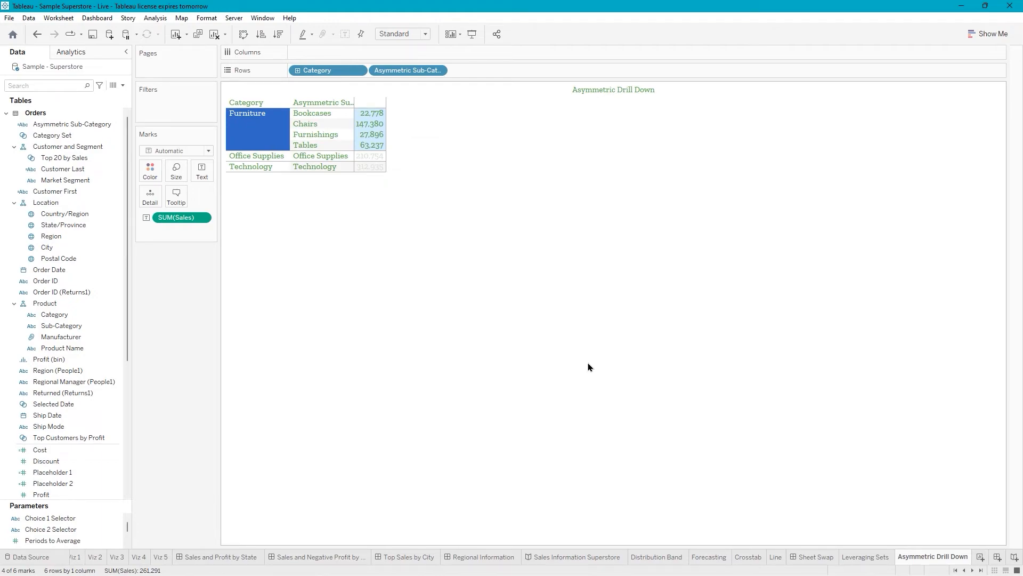
click(317, 238)
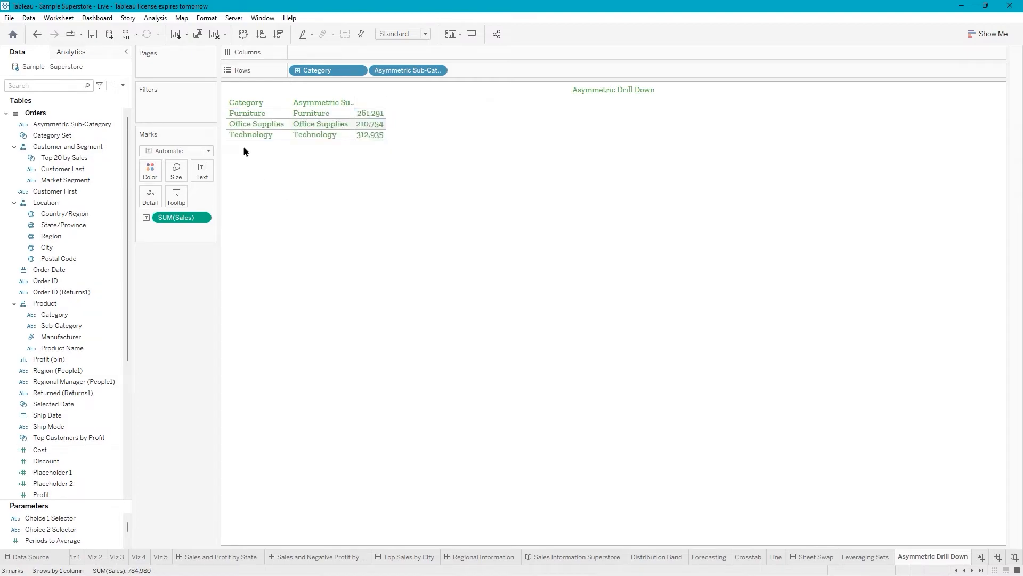
click(267, 129)
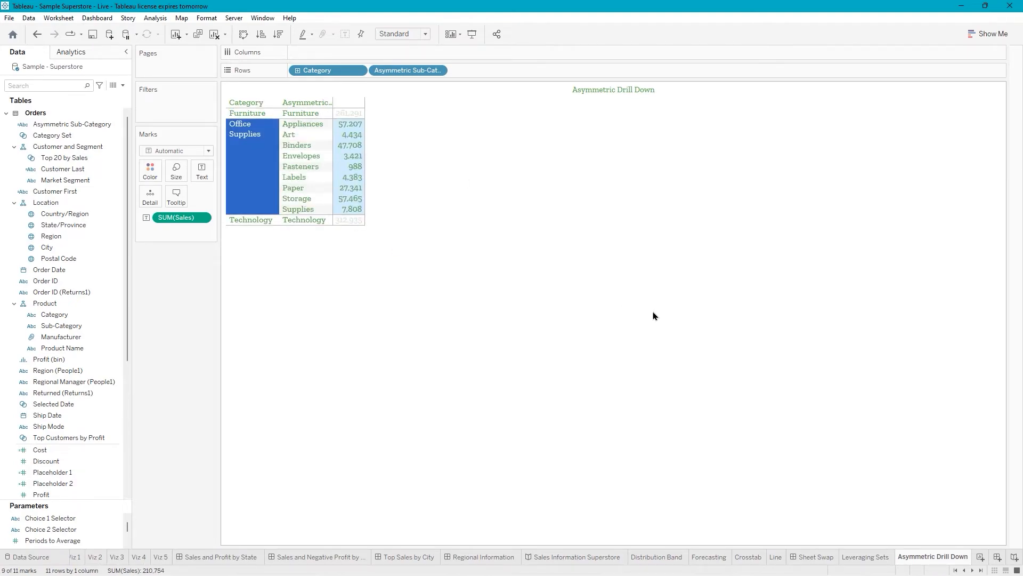
click(253, 223)
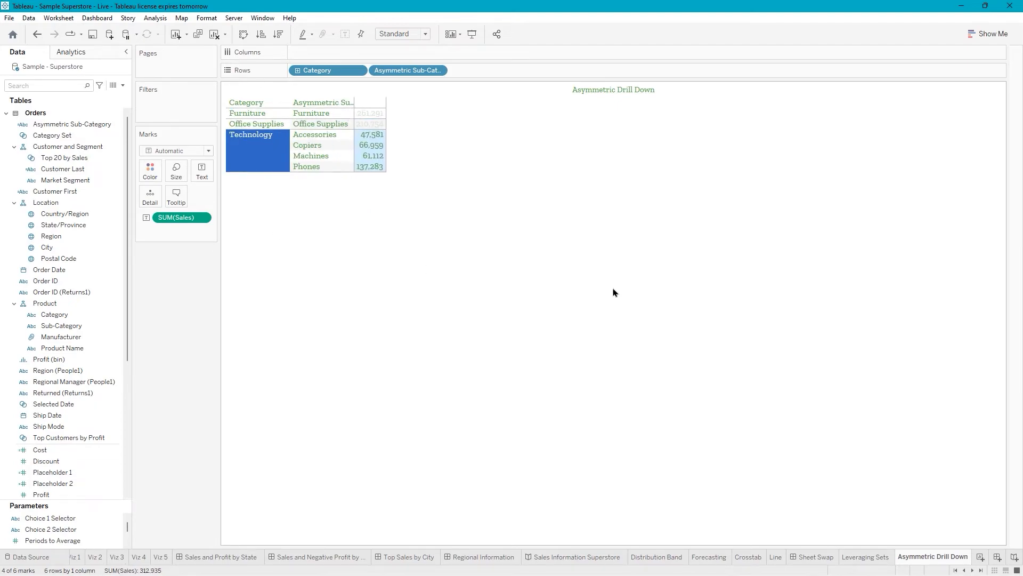
click(490, 185)
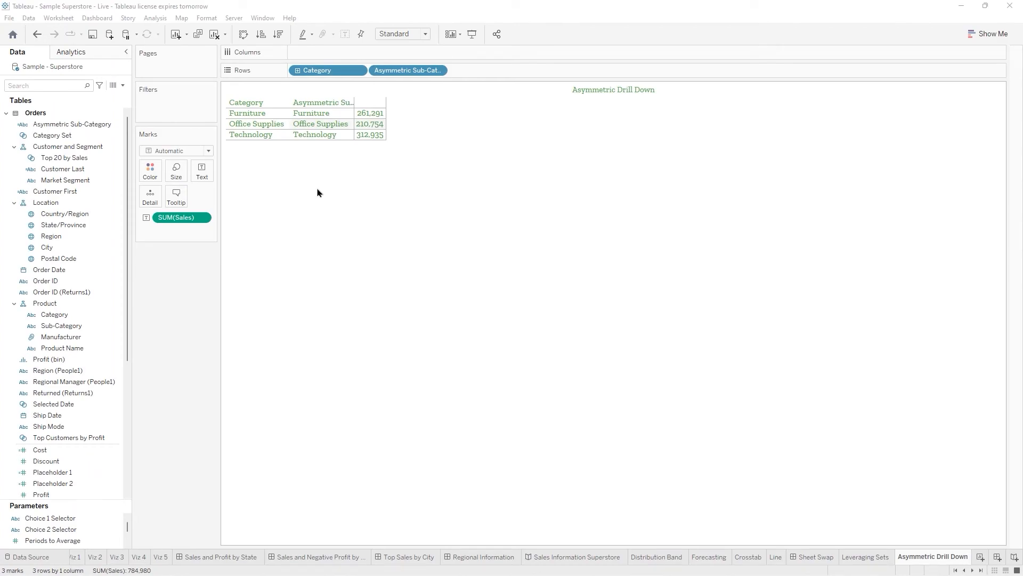
click(316, 157)
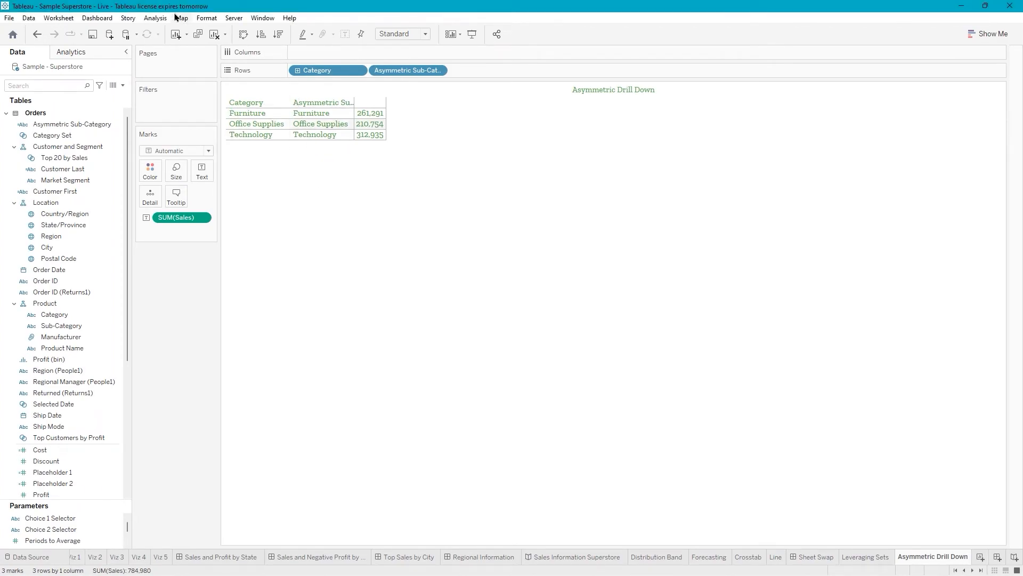
- Edit the Asymmetric Drill Down set action and change its source to the Sample - Superstore data source
click(48, 19)
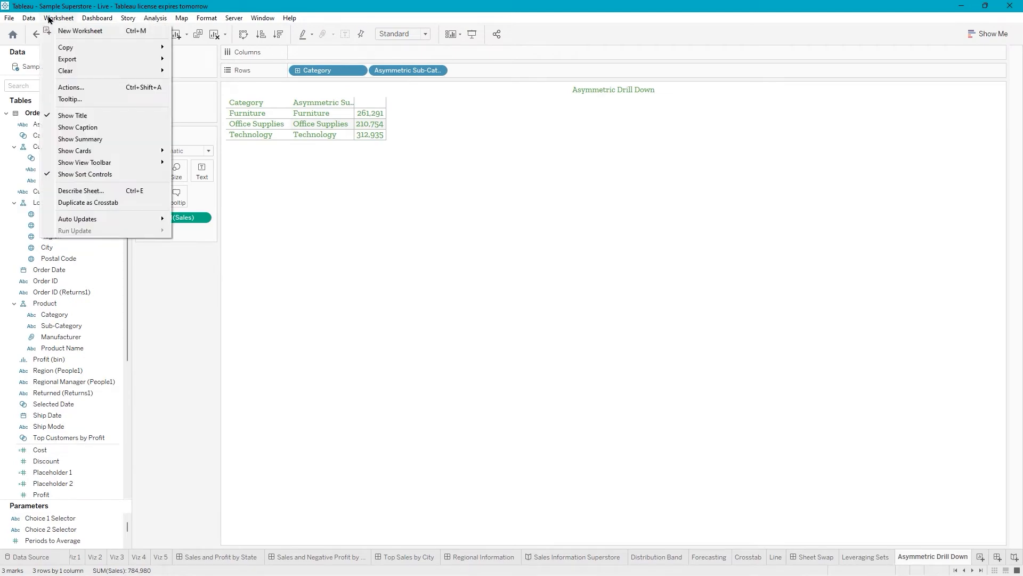
click(70, 87)
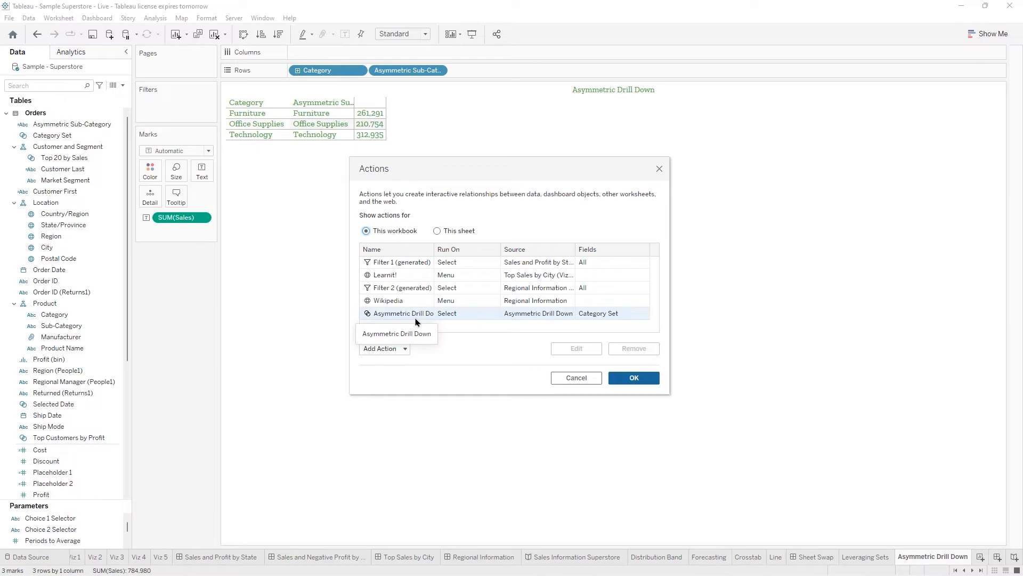
click(419, 316)
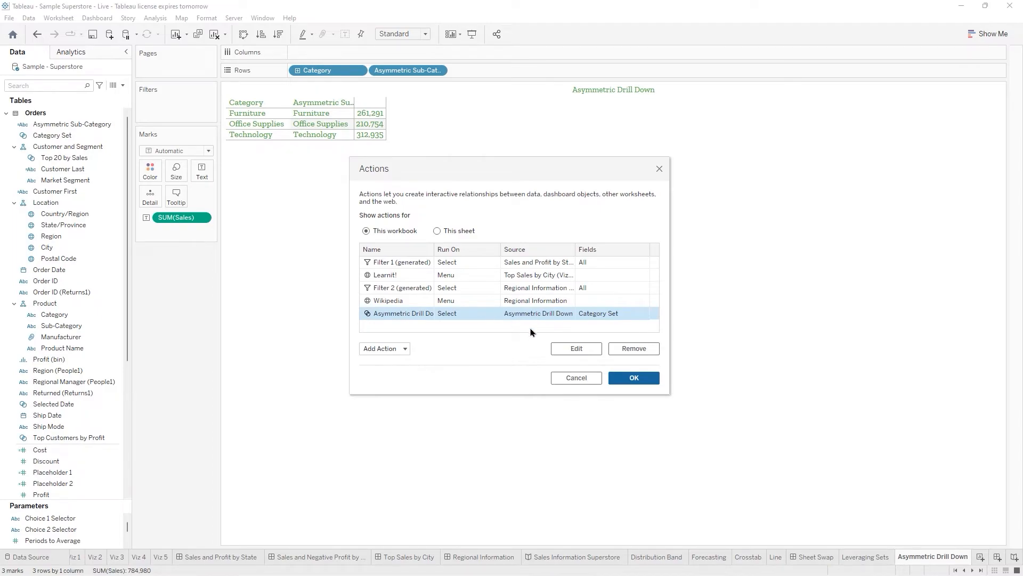
click(571, 352)
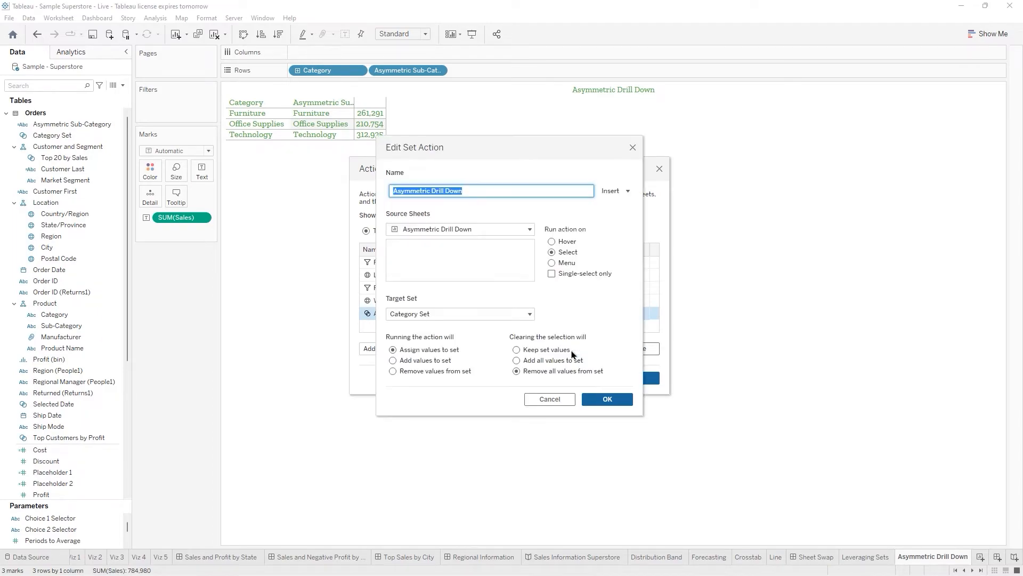
click(529, 235)
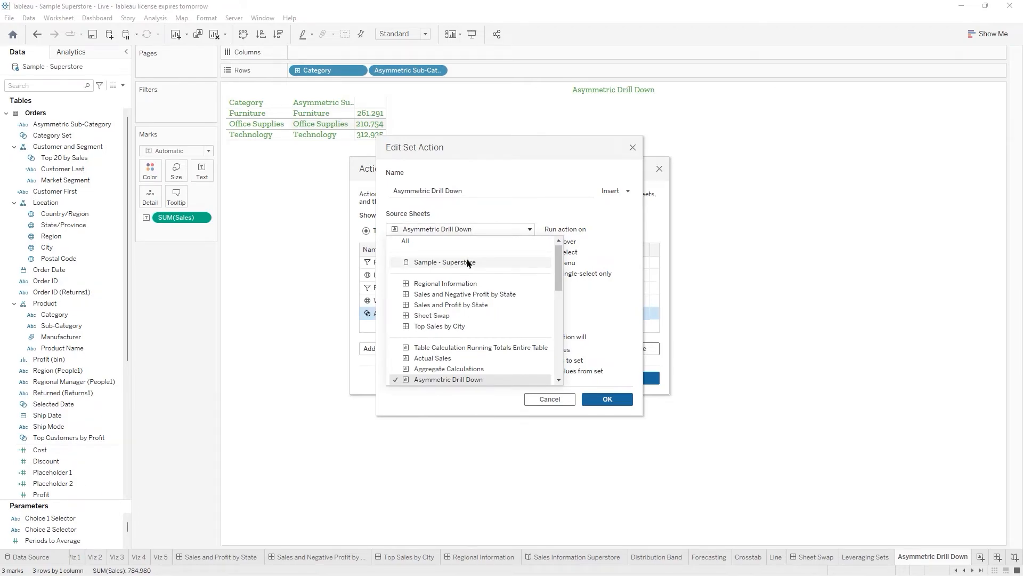
click(468, 263)
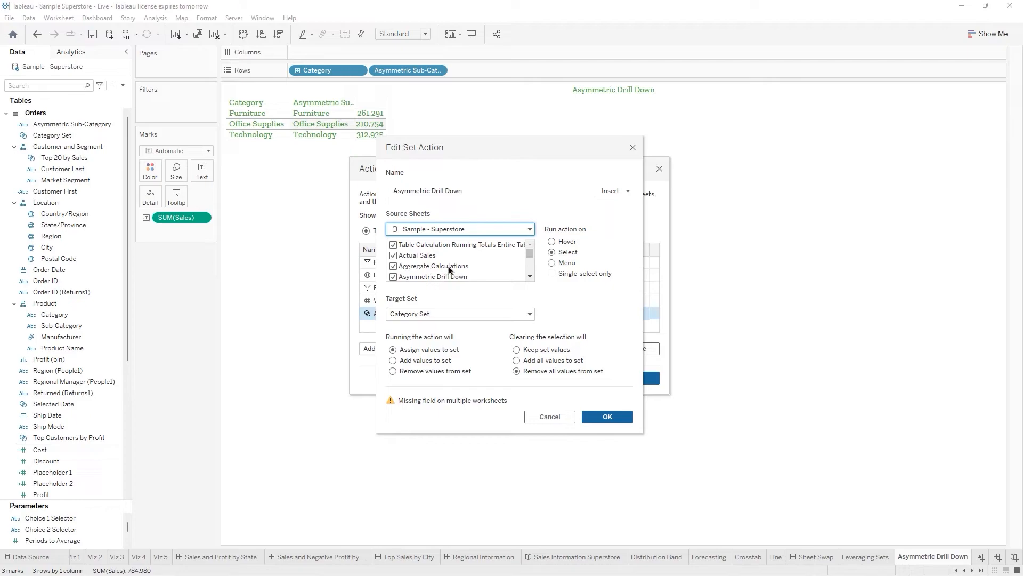
- Exclude every source sheet except Asymmetric Drill Down from the set action and confirm the edited actions
click(394, 245)
click(393, 256)
click(394, 266)
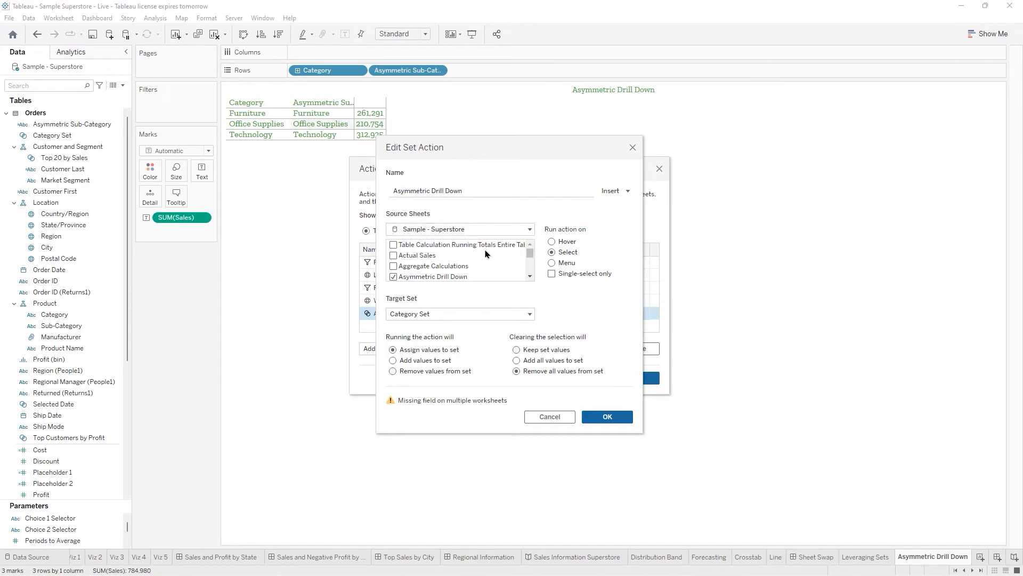
scroll(487, 259, down, 2)
scroll(489, 264, up, 1)
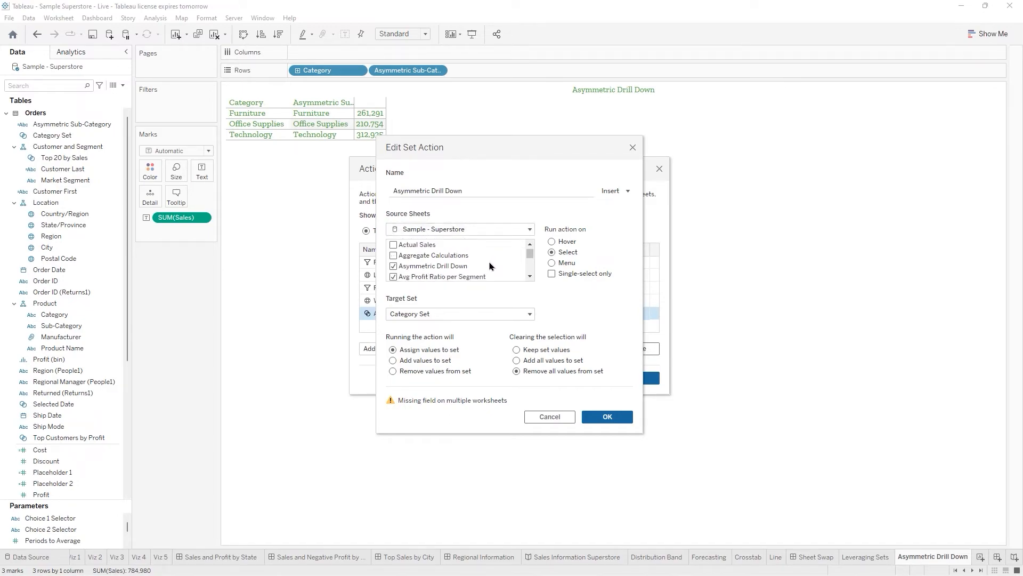
scroll(489, 265, down, 1)
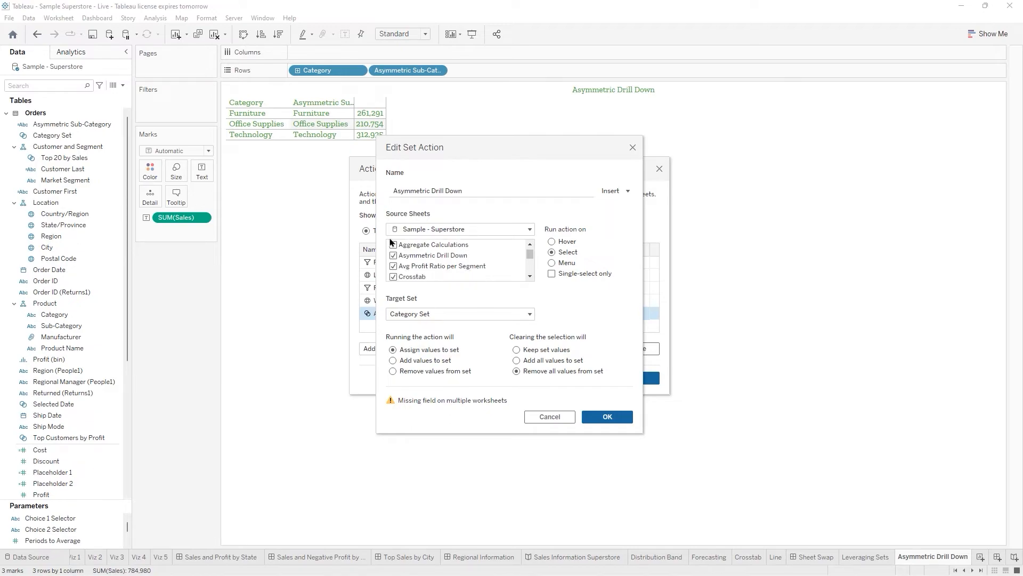
click(394, 266)
scroll(394, 280, down, 2)
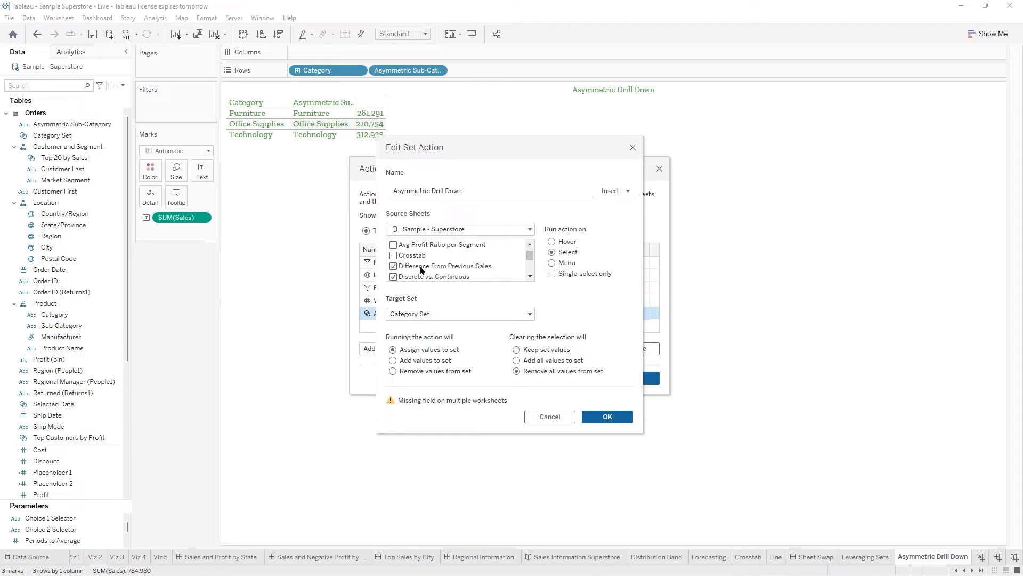
click(393, 266)
click(393, 276)
scroll(397, 272, down, 3)
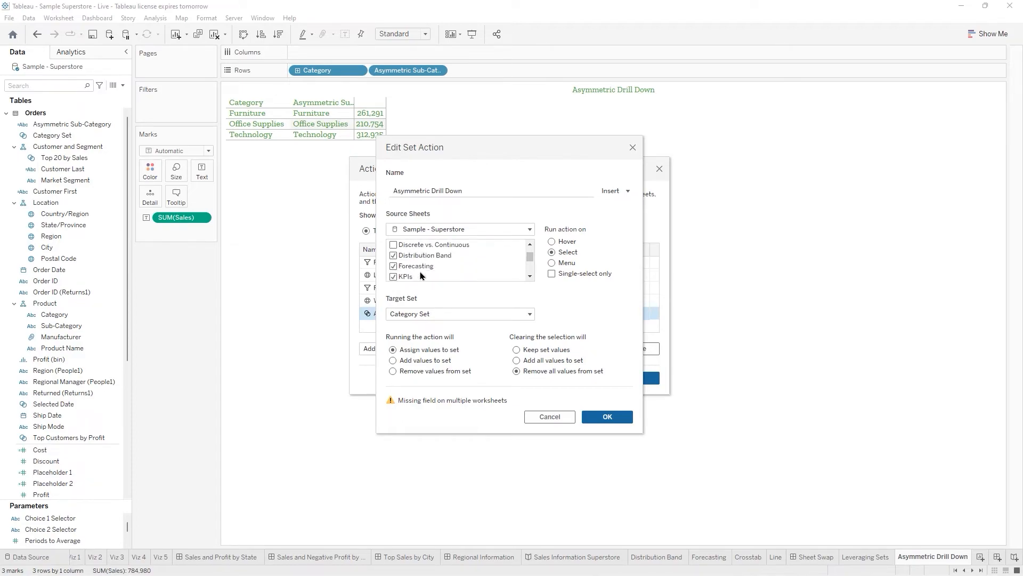
click(393, 255)
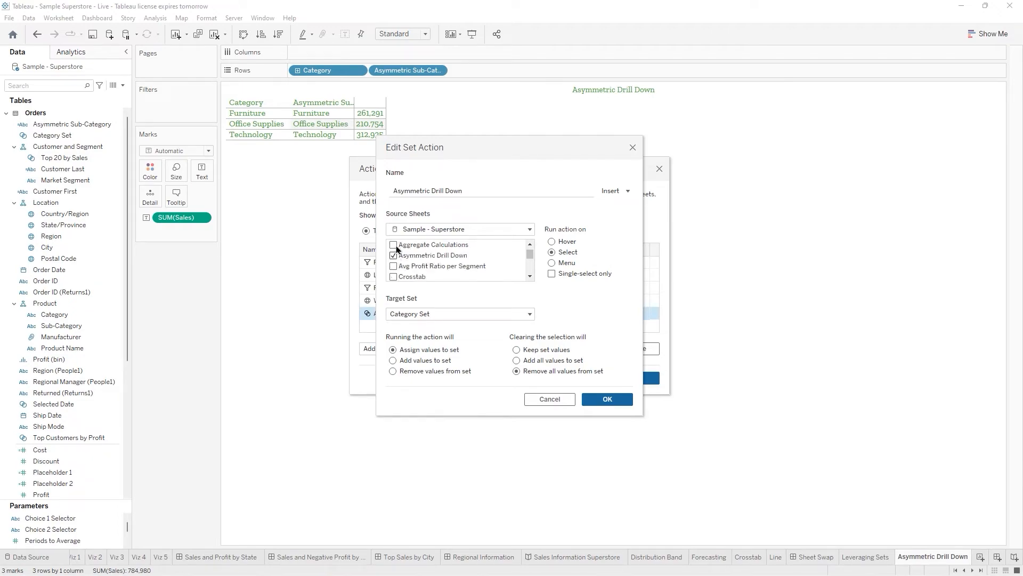
click(607, 401)
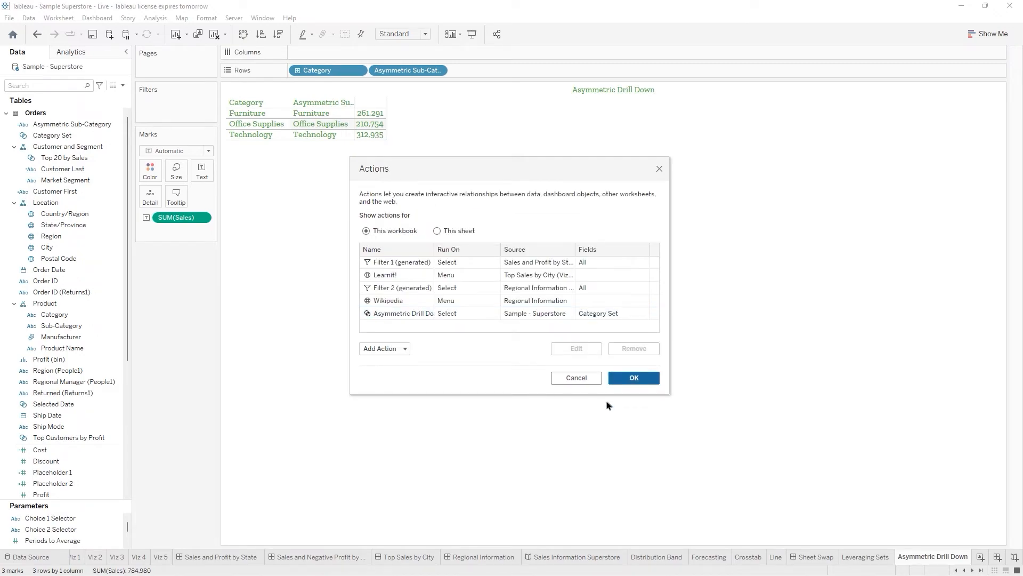
click(625, 381)
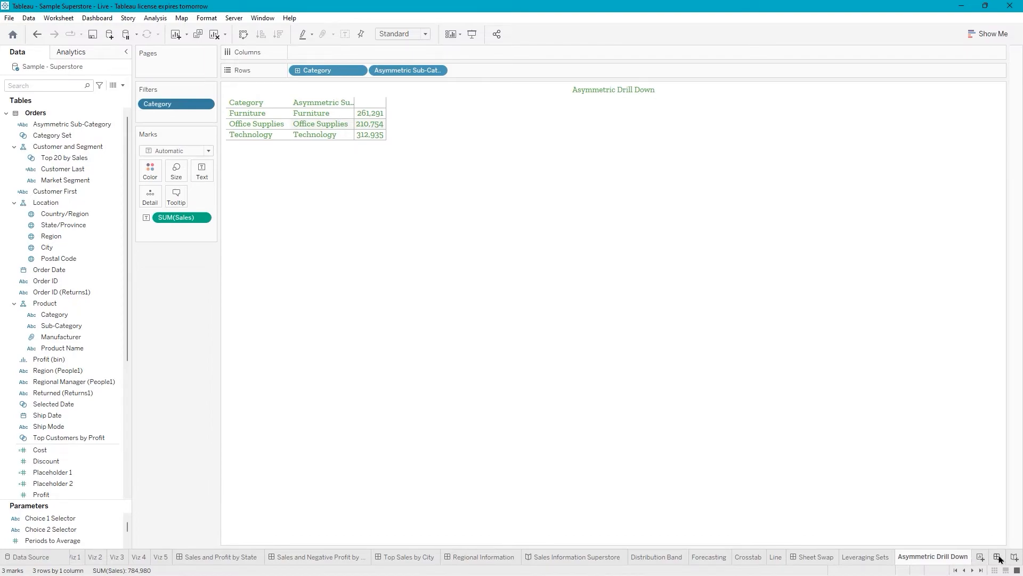
- Create a new dashboard and place the Asymmetric Drill Down sheet on it
click(998, 557)
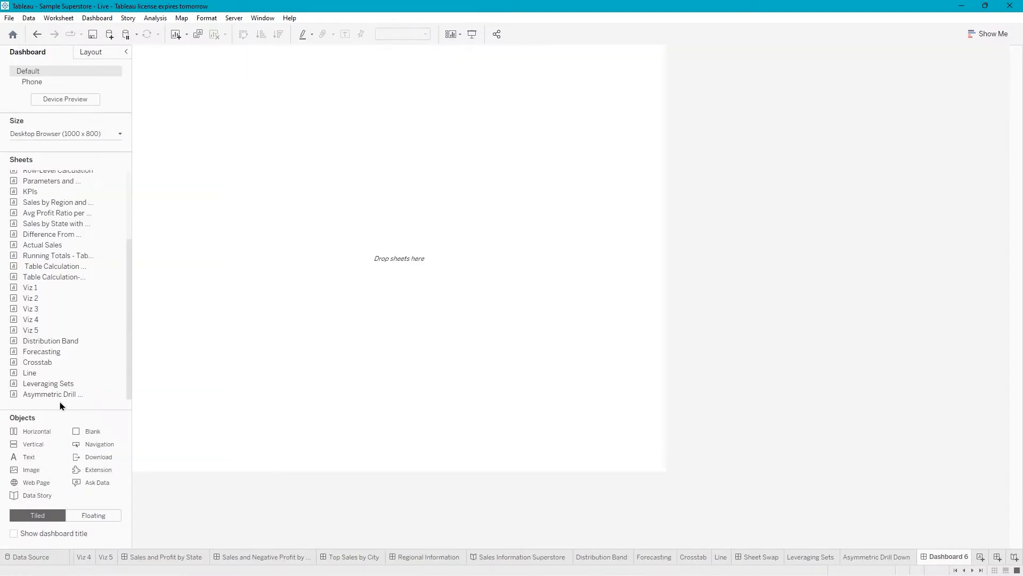
mouse_move(51, 398)
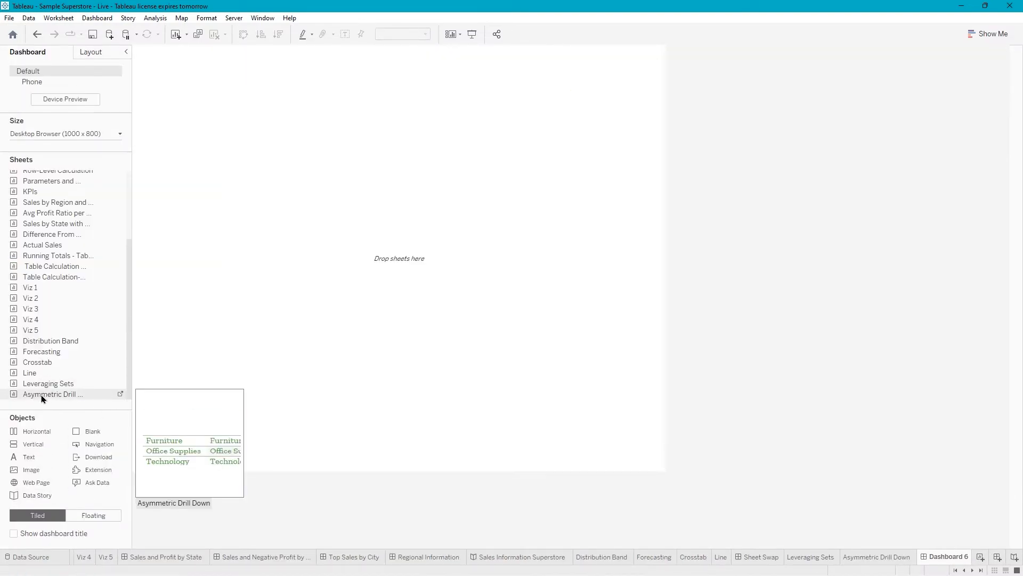
drag(43, 398, 194, 424)
drag(364, 414, 364, 415)
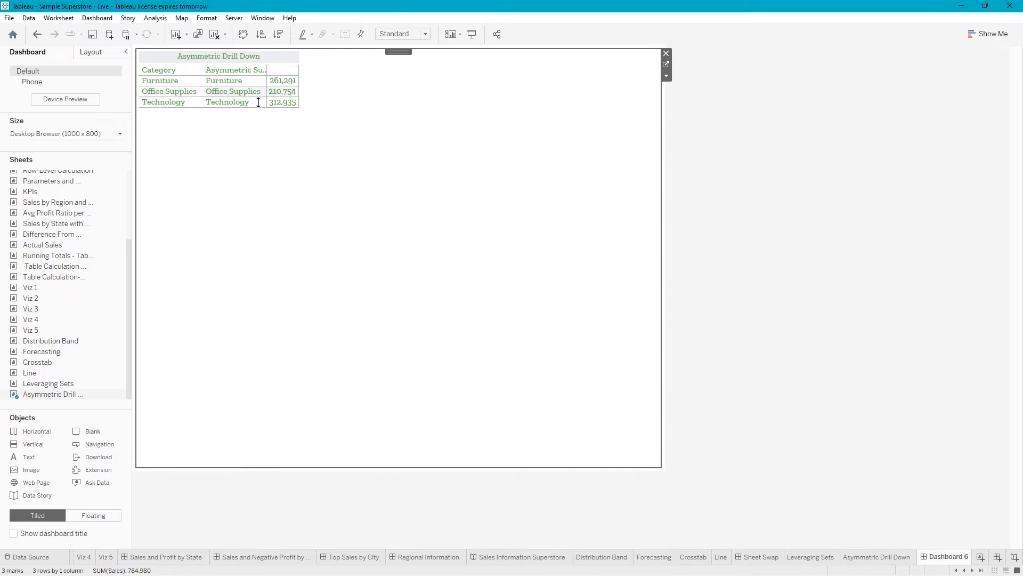
- Test the drill-down on the dashboard by selecting Furniture and Office Supplies, clearing the selection after each
click(169, 81)
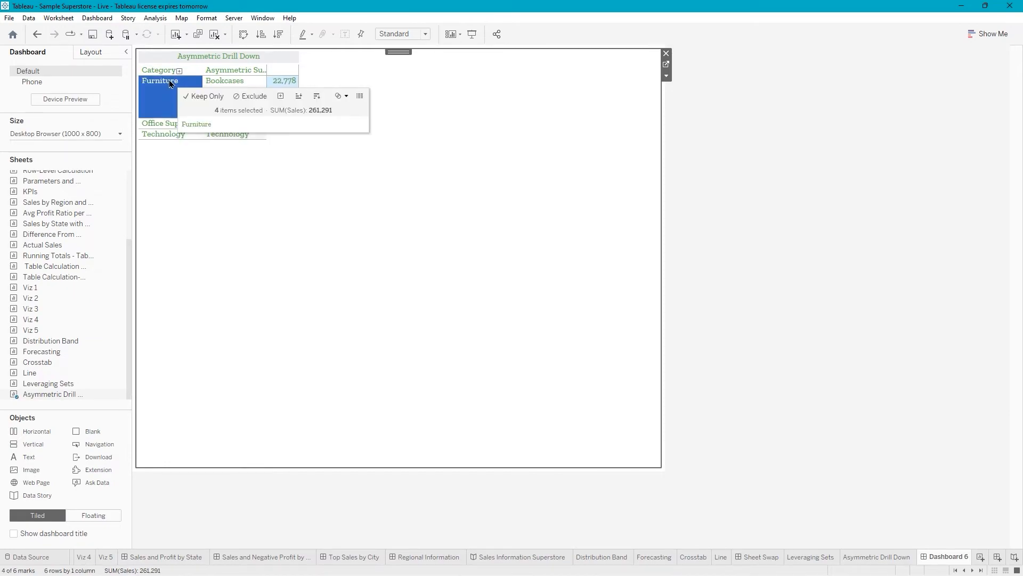
click(206, 303)
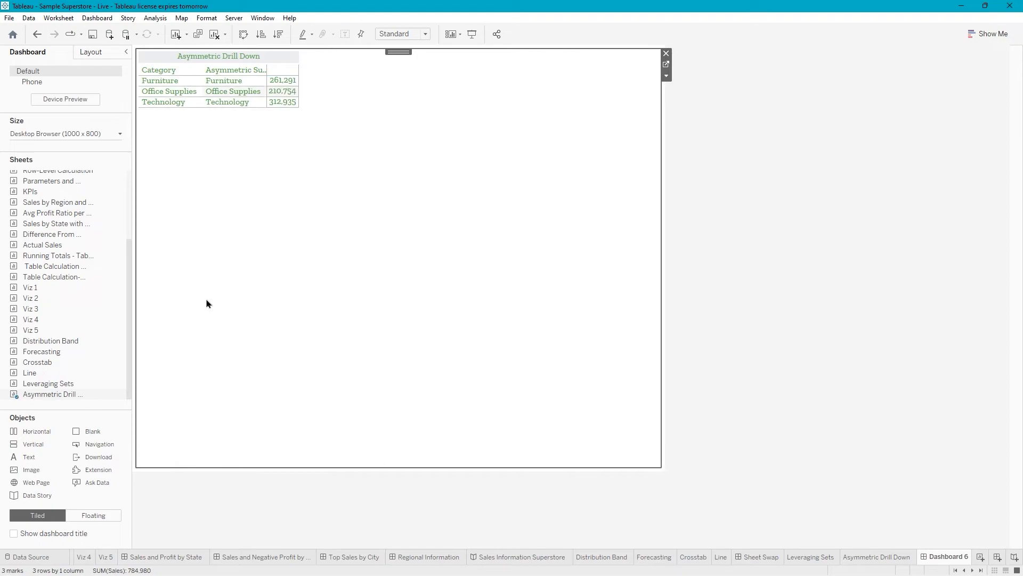
click(159, 93)
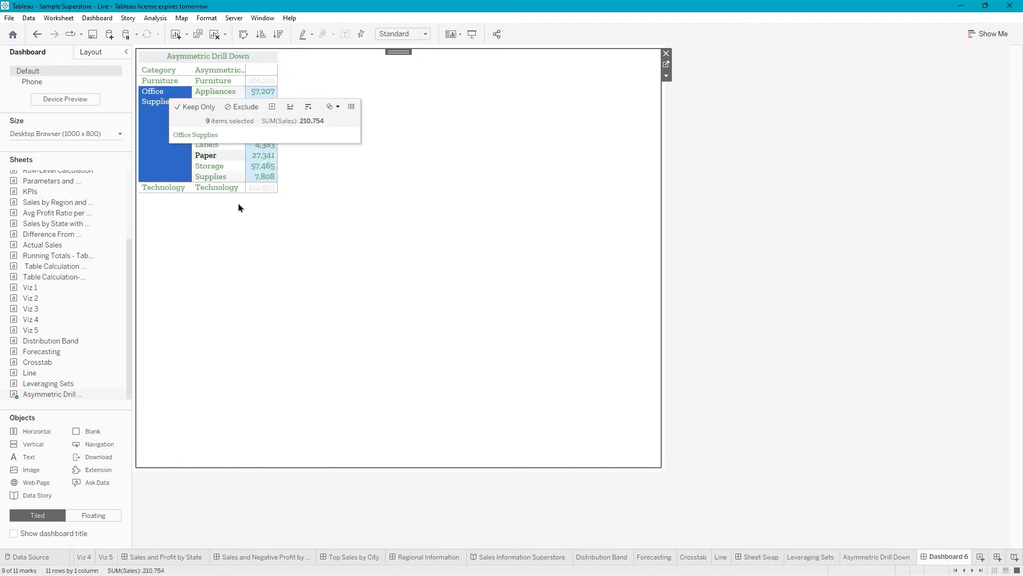
click(434, 415)
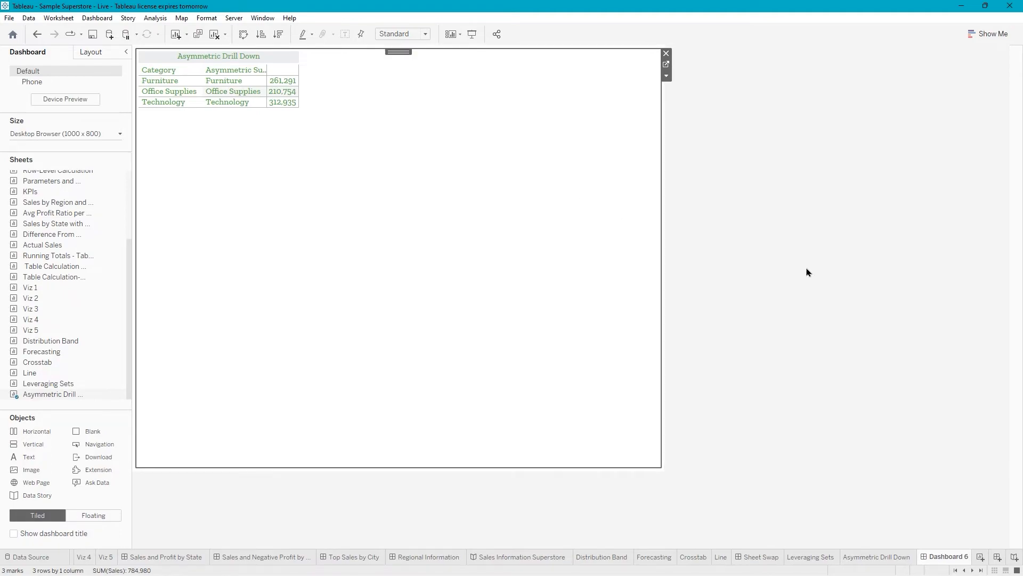
- Rename the dashboard as "Sales by Category with Drill Down" and save the workbook
double_click(950, 557)
text(Sales by Categ)
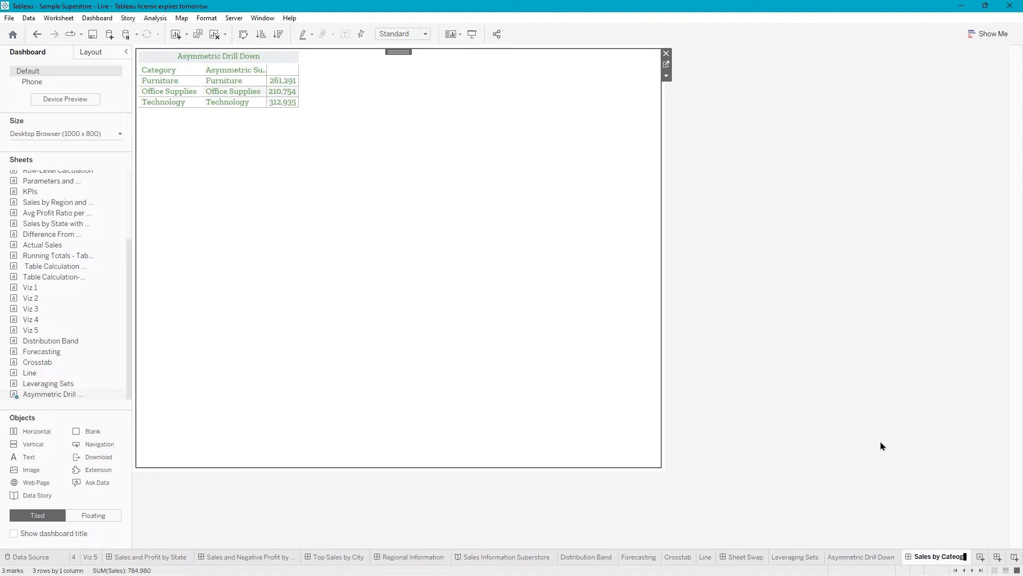
text(ory with)
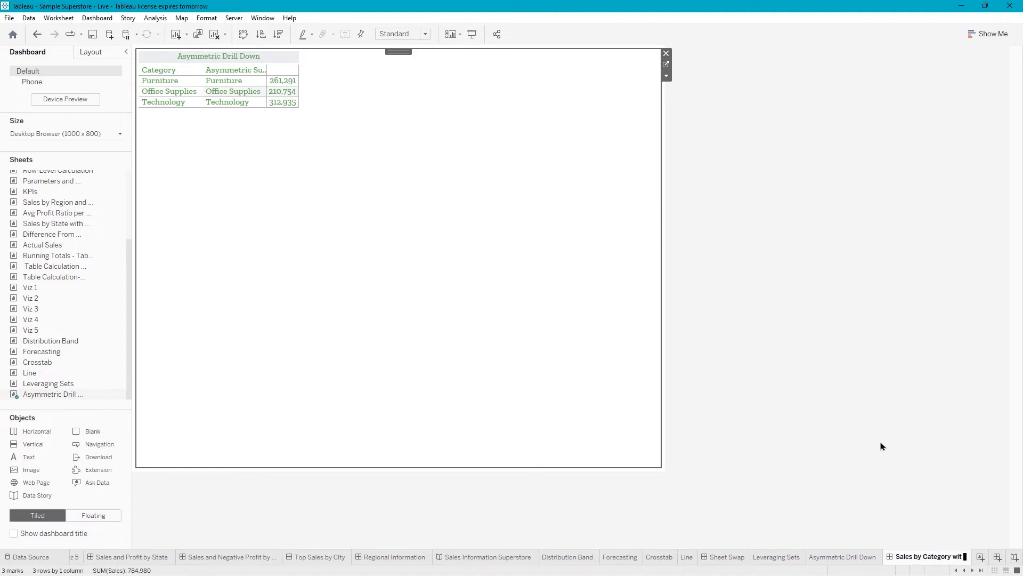
text(Drill Down)
key(Return)
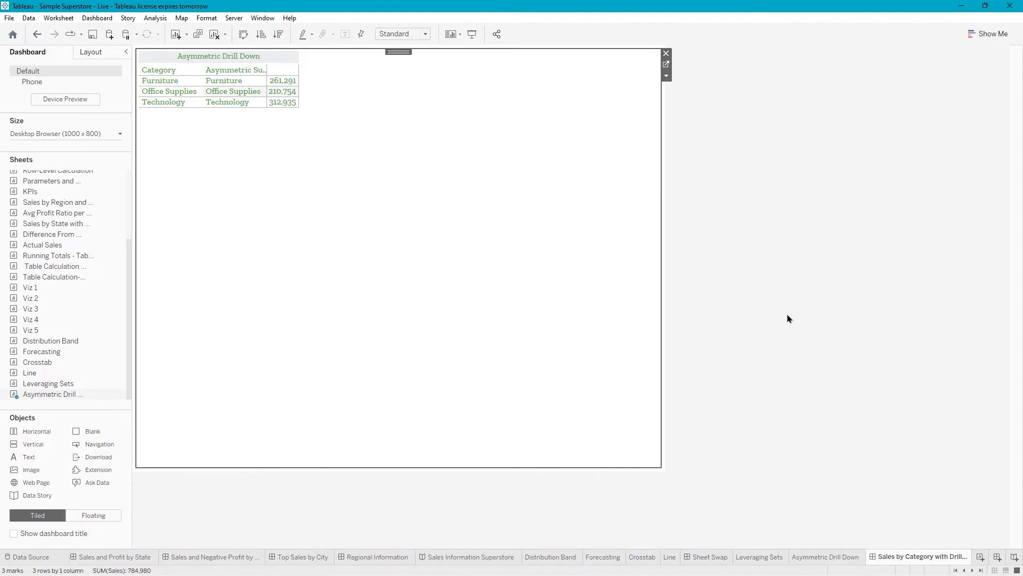
click(94, 34)
- Try fitting the drill-down table to Entire View, and return its fit to Standard
click(428, 38)
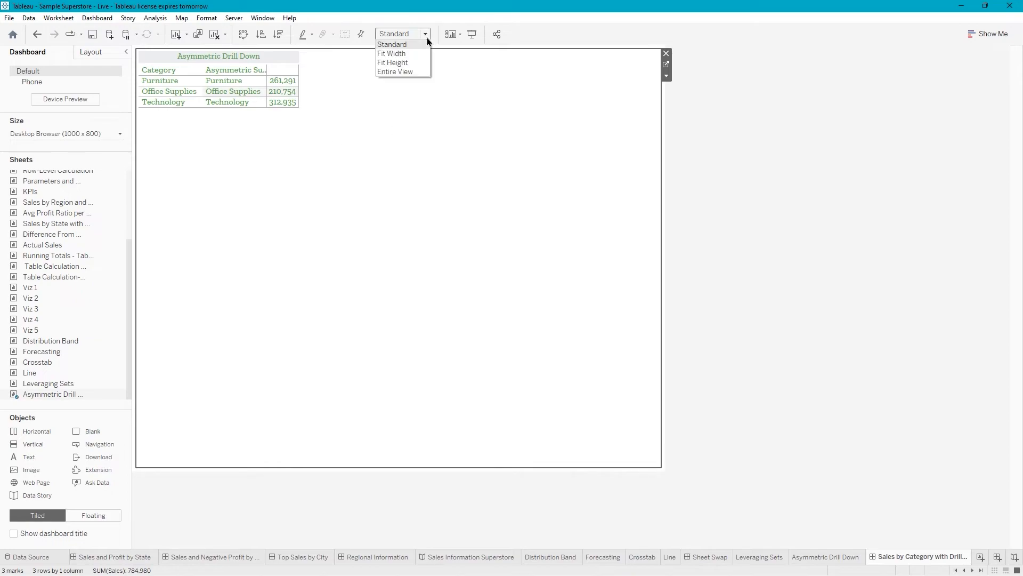
click(417, 75)
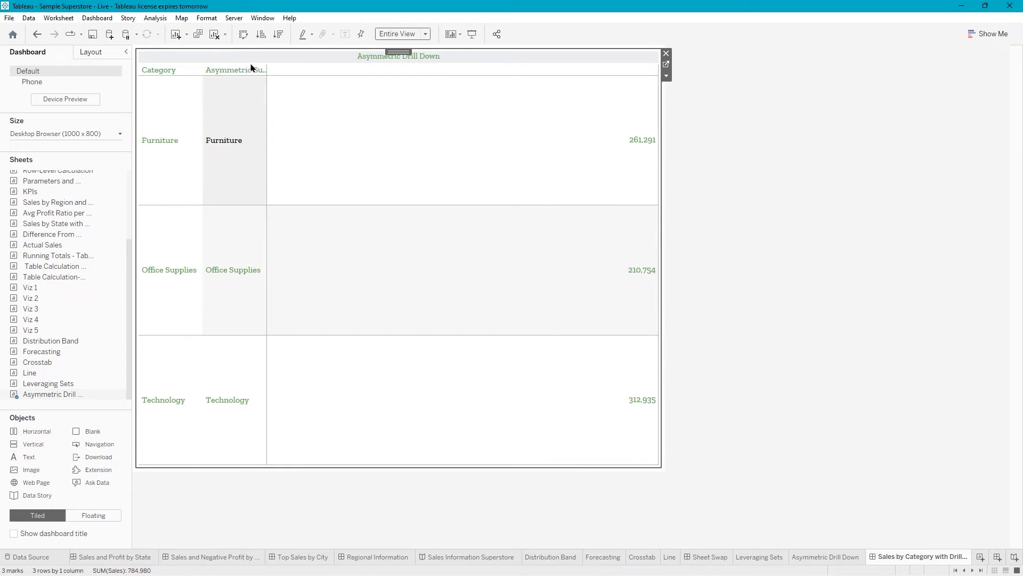
click(425, 35)
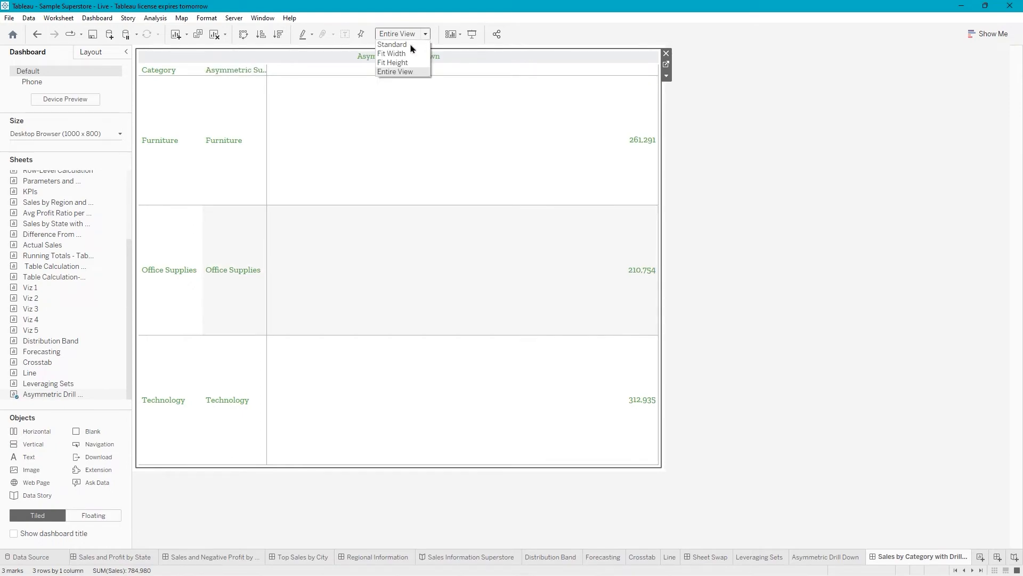
click(394, 44)
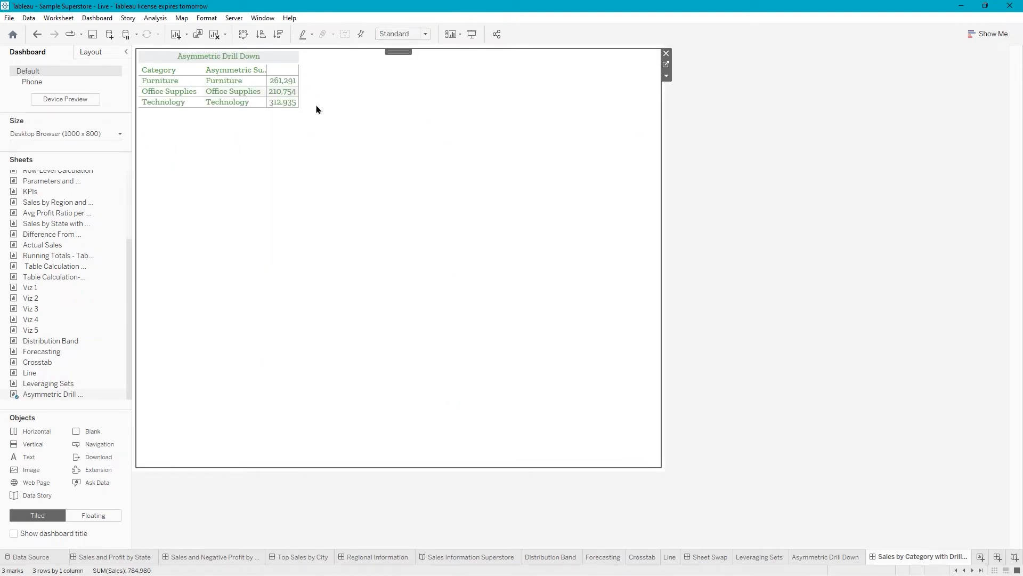
- Hide the field labels for rows in the drill-down table and fit the table to the dashboard's width
right_click(222, 74)
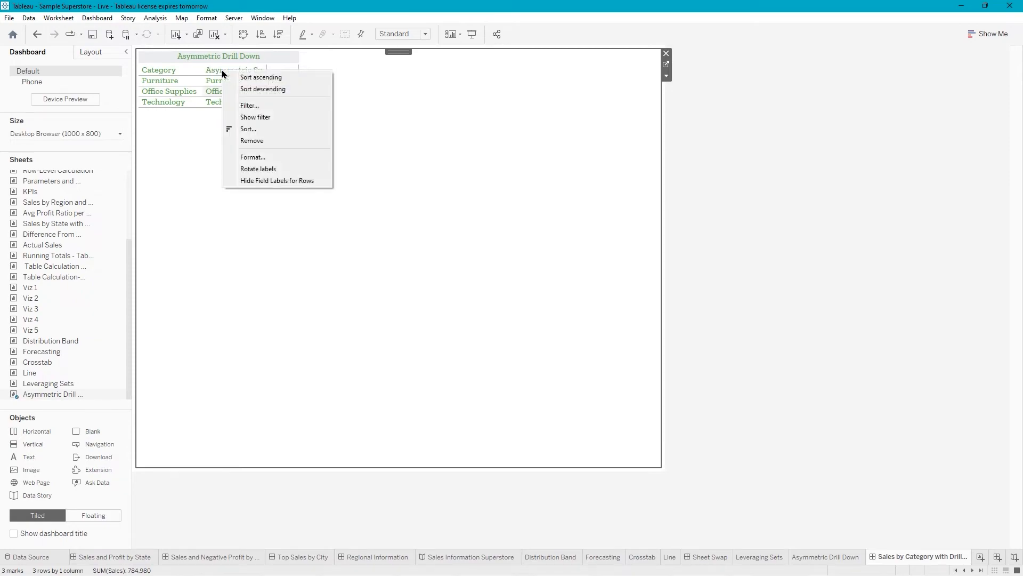
click(265, 181)
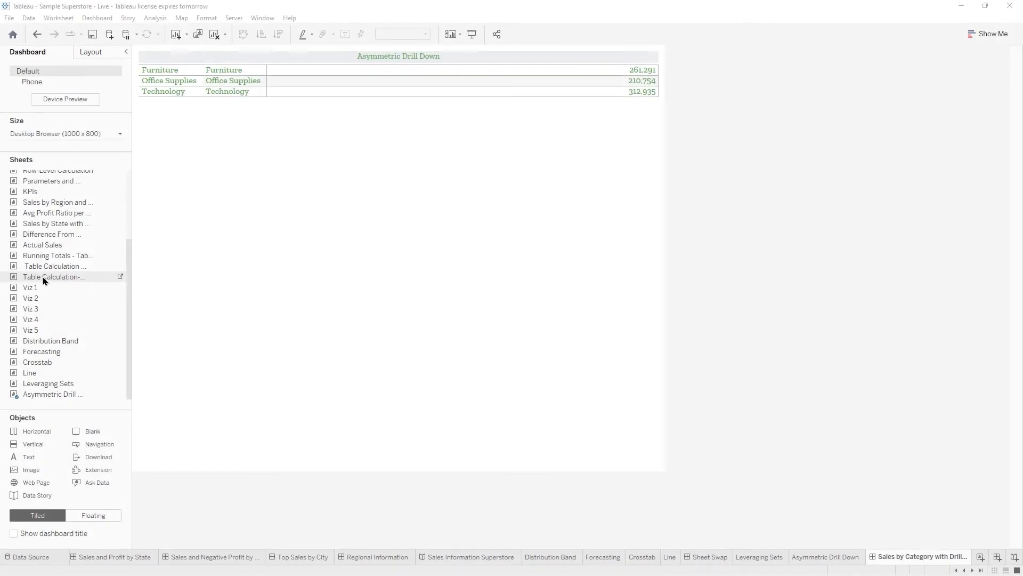
- Try placing the Table Calculation-Secondary Calculation sheet below the drill-down table with Fit Width, and remove it from the dashboard
click(58, 280)
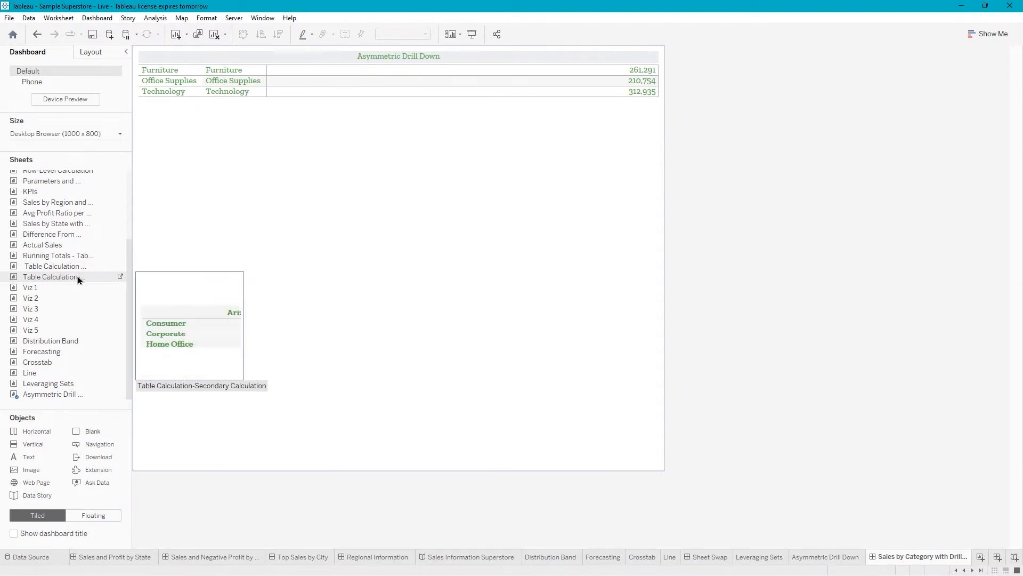
drag(77, 279, 398, 328)
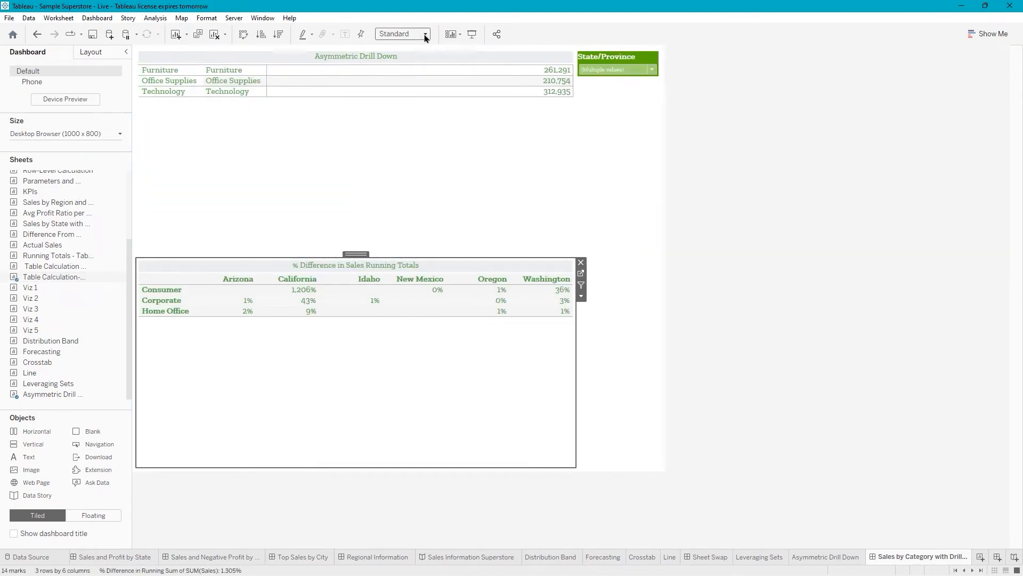
click(424, 34)
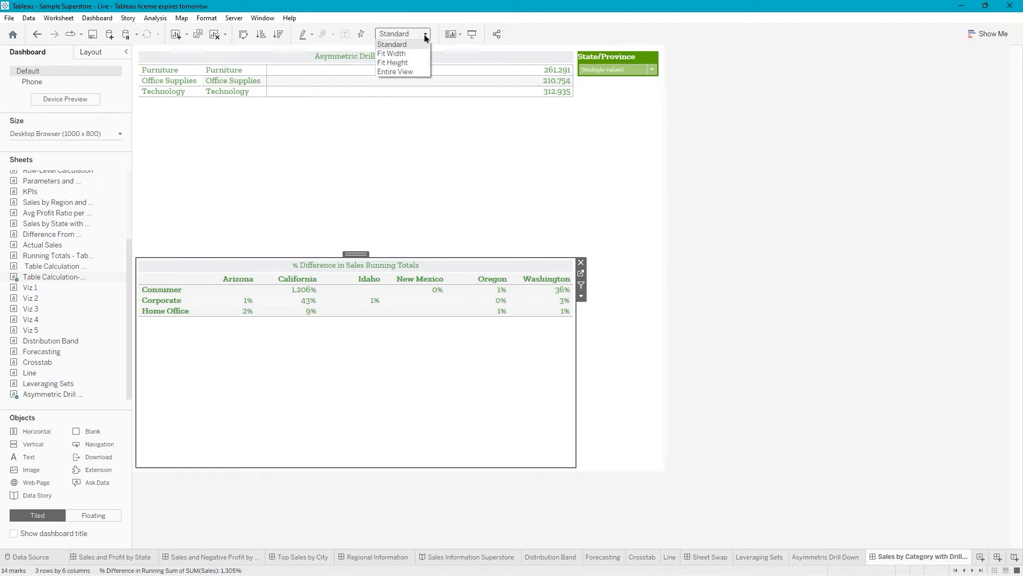
click(394, 54)
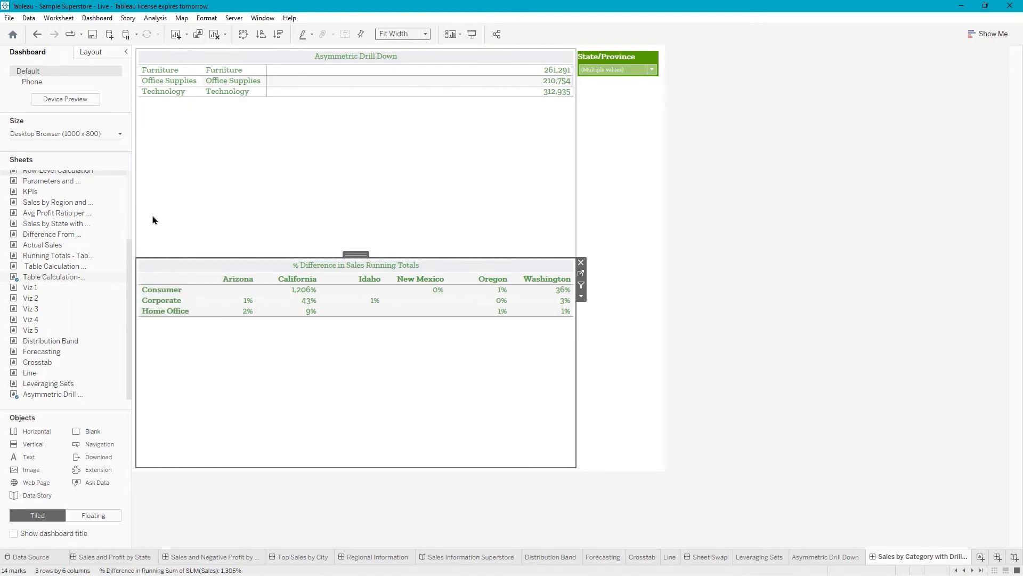
click(581, 263)
- Add the Table Calculation Running Totals Entire Table sheet to the dashboard and place it below the drill-down table
mouse_move(94, 297)
mouse_move(85, 268)
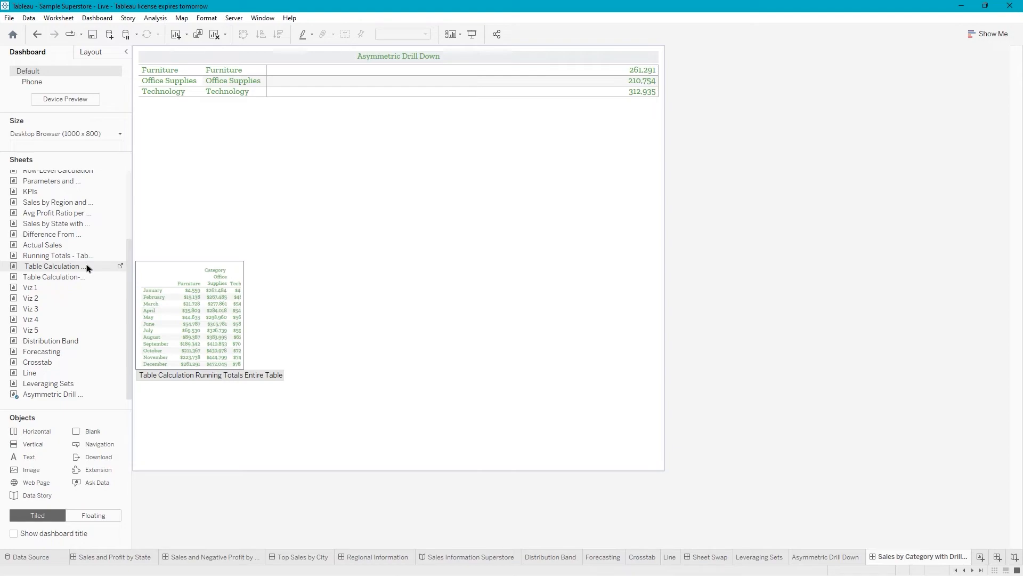
double_click(86, 267)
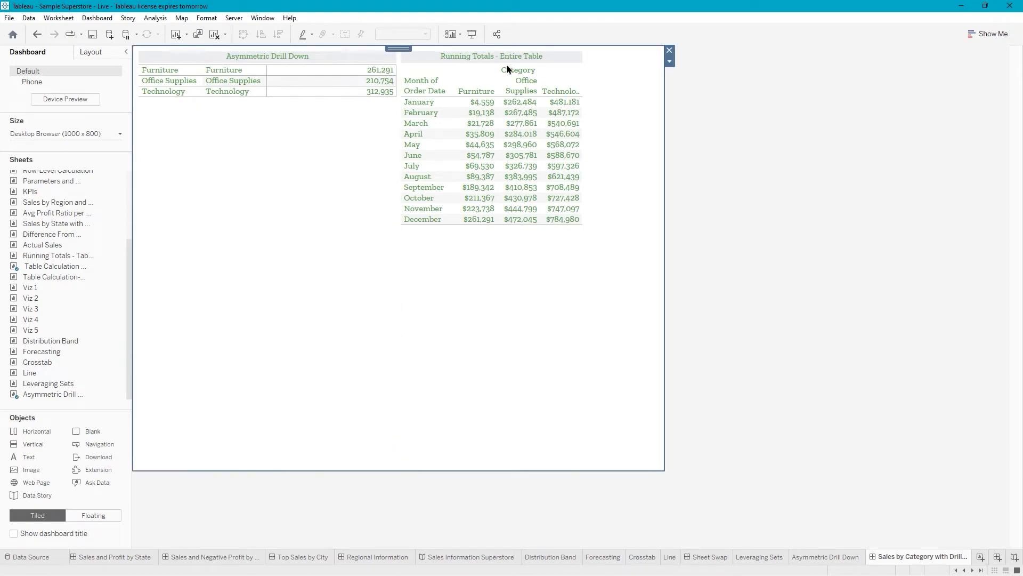
click(552, 67)
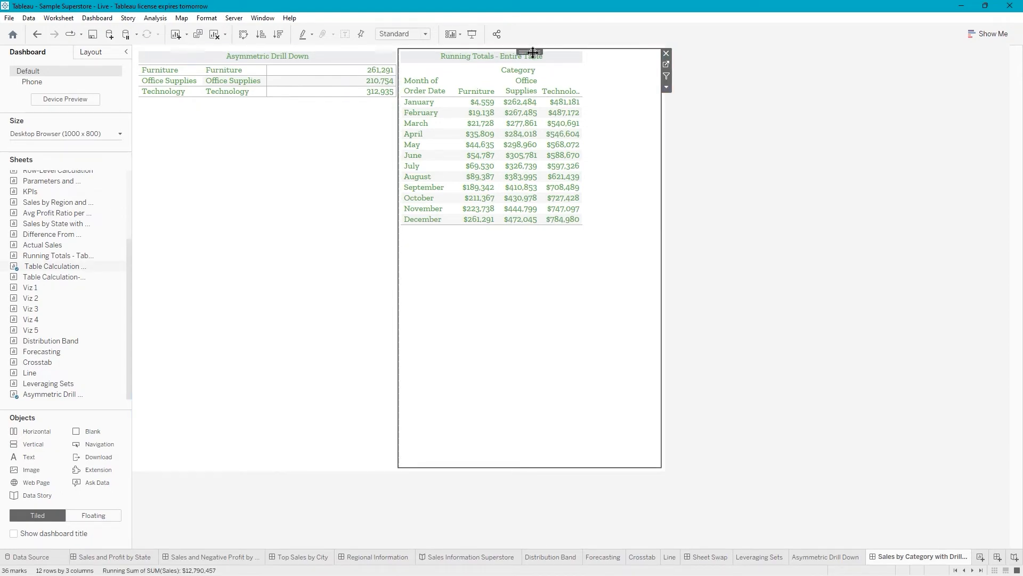
drag(530, 52, 457, 227)
drag(379, 371, 299, 379)
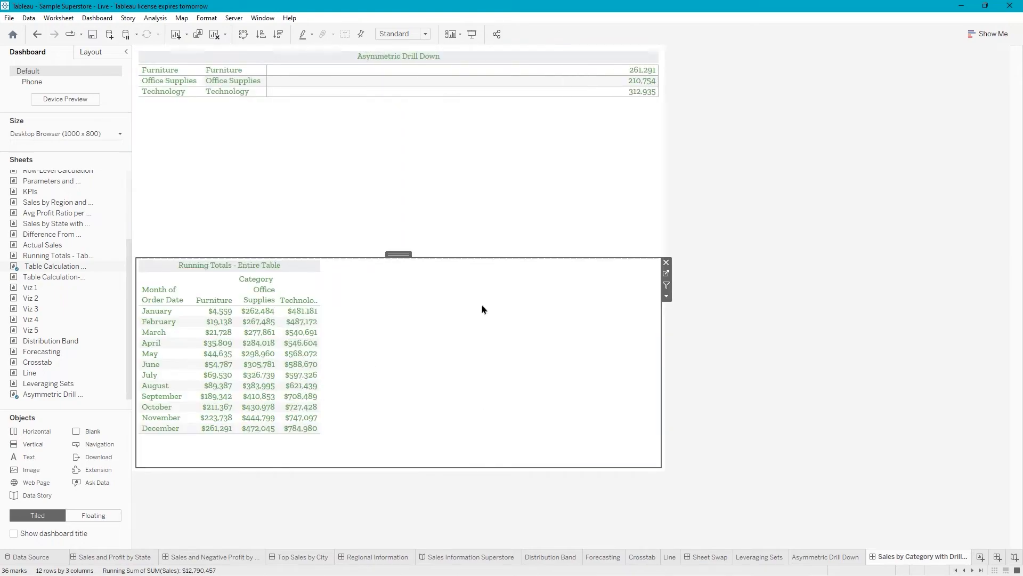
- Set the running totals table to Fit Width and hide its field labels for columns
click(425, 35)
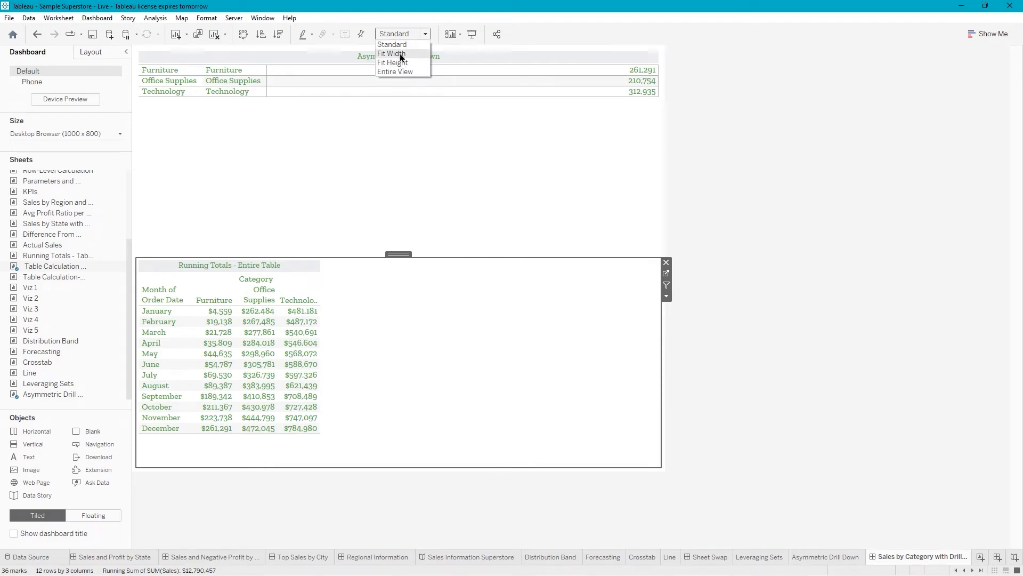
click(402, 56)
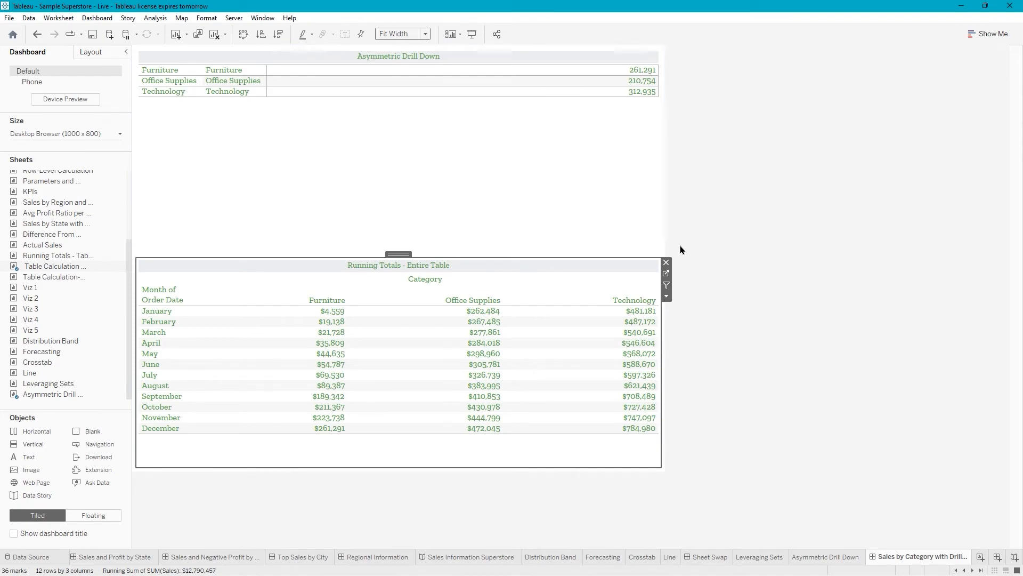
right_click(425, 283)
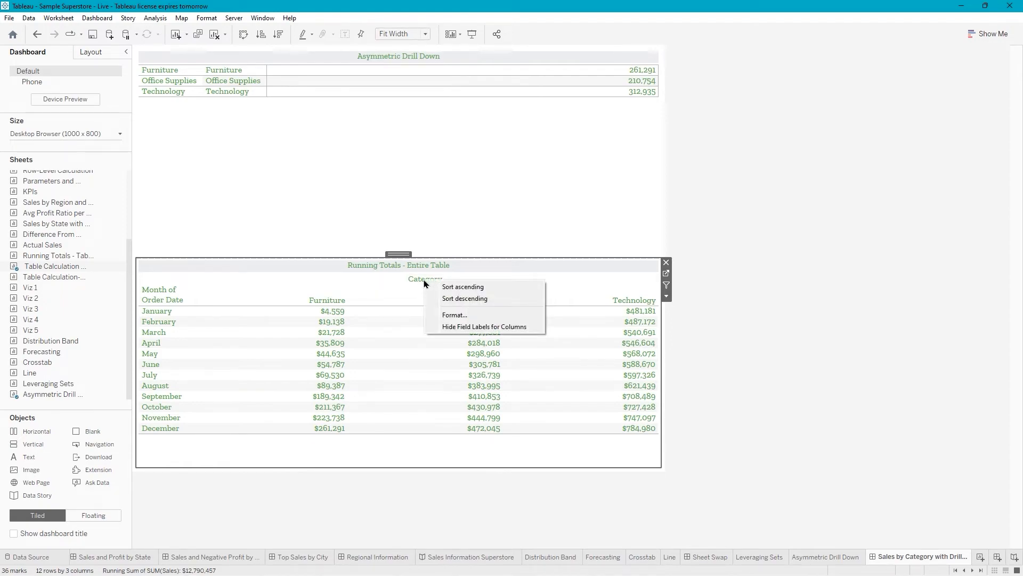
click(471, 327)
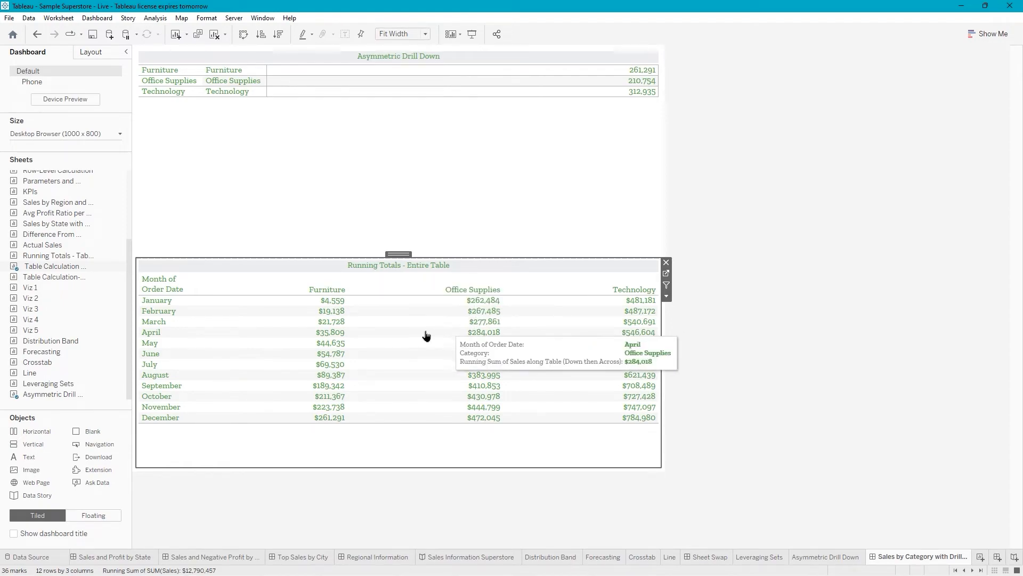
- Test the drill-down above the running totals table by selecting Furniture, and clear the selection
click(156, 71)
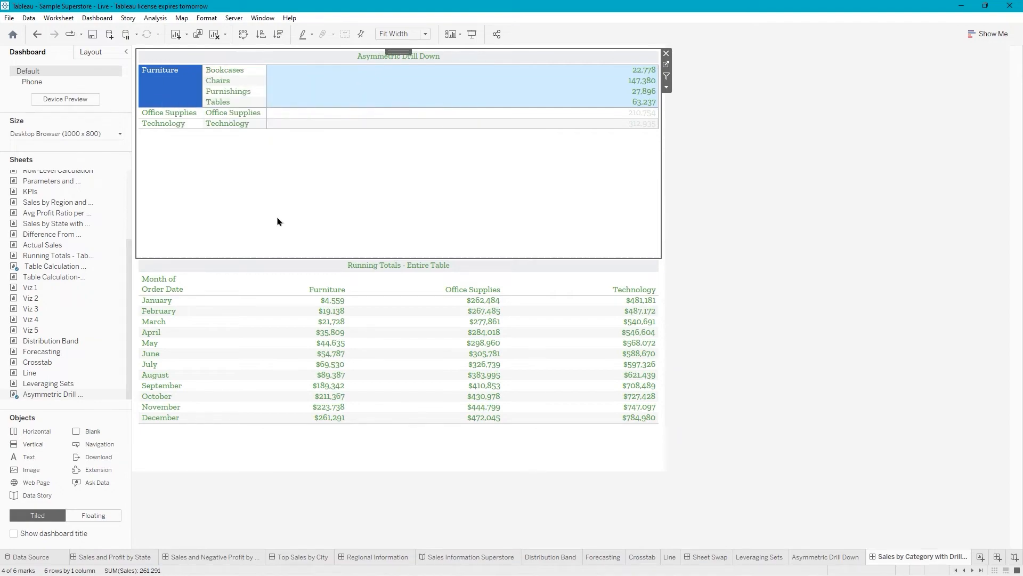
click(217, 192)
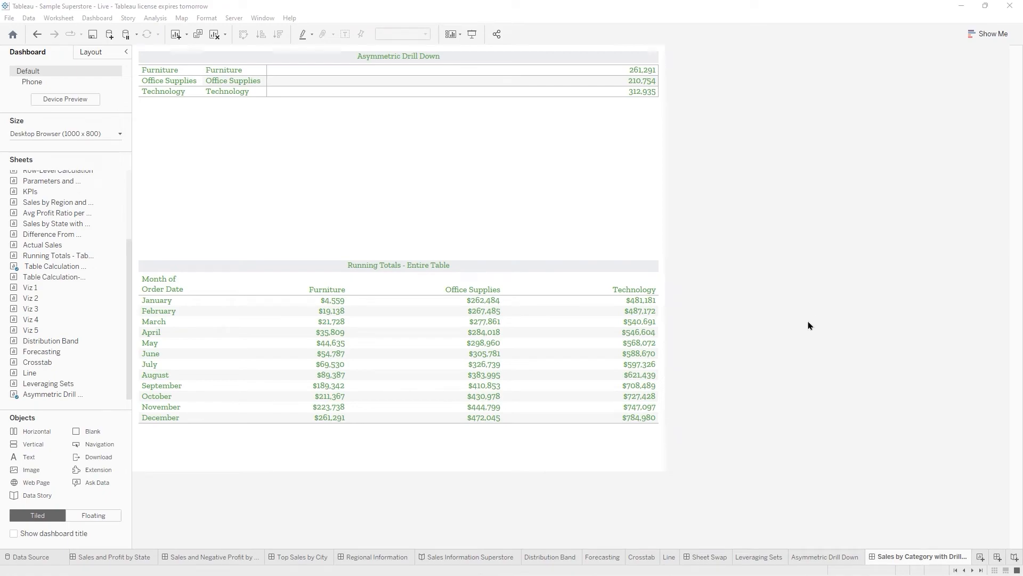
- Compare the background image options available for the Asymmetric Drill Down worksheet and for the dashboard
click(807, 558)
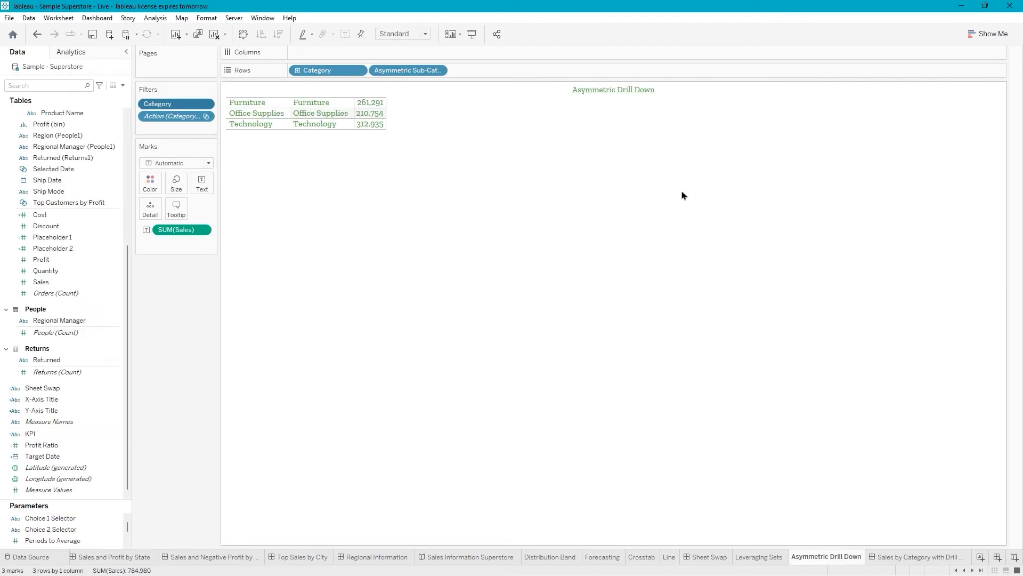
click(183, 19)
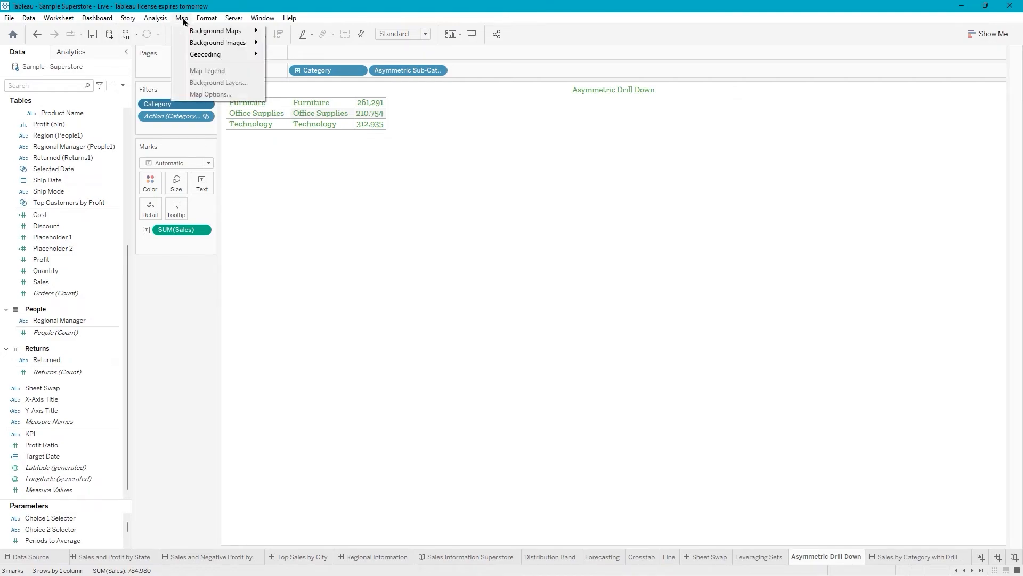
mouse_move(196, 43)
click(893, 560)
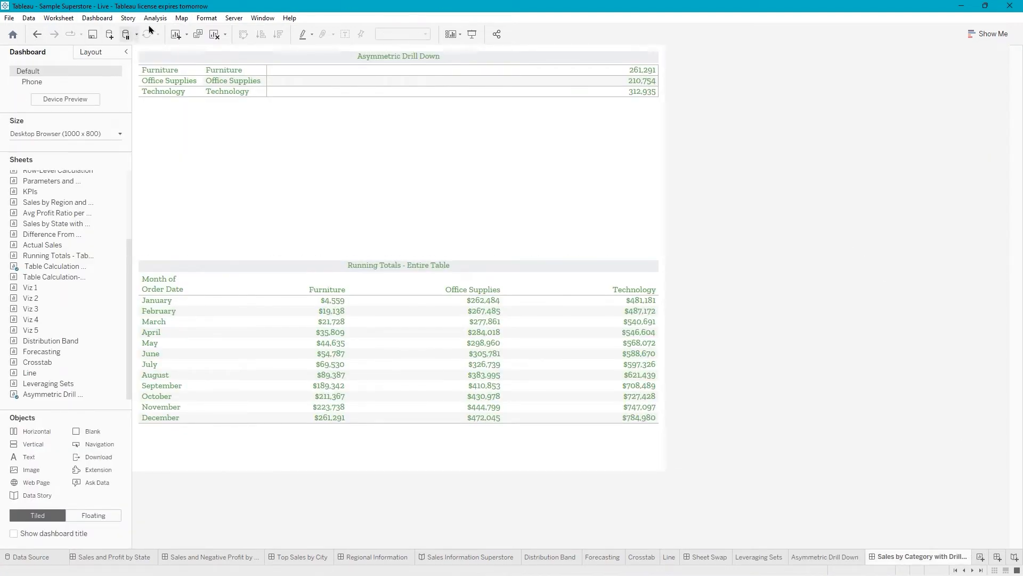
click(182, 18)
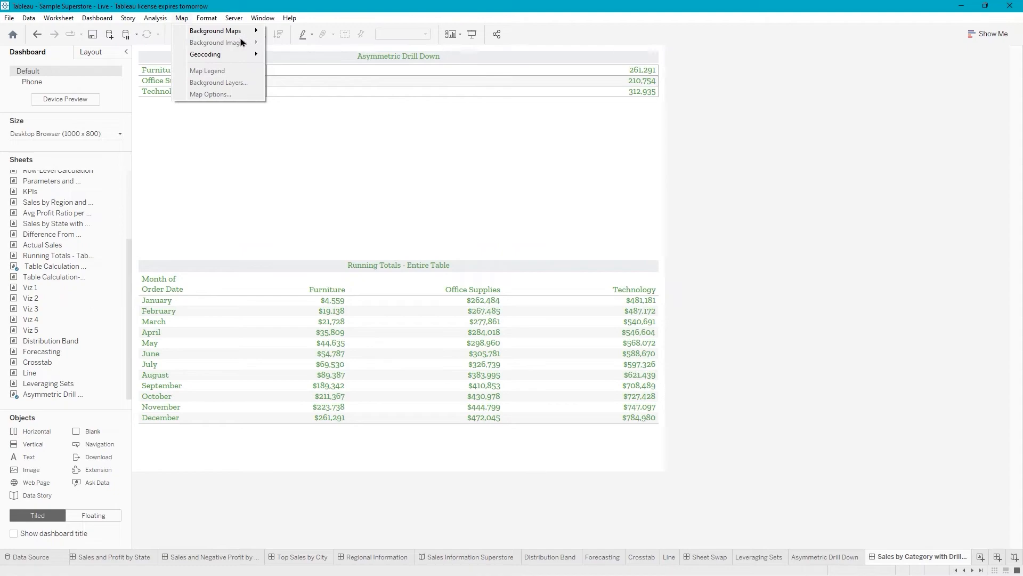
click(224, 145)
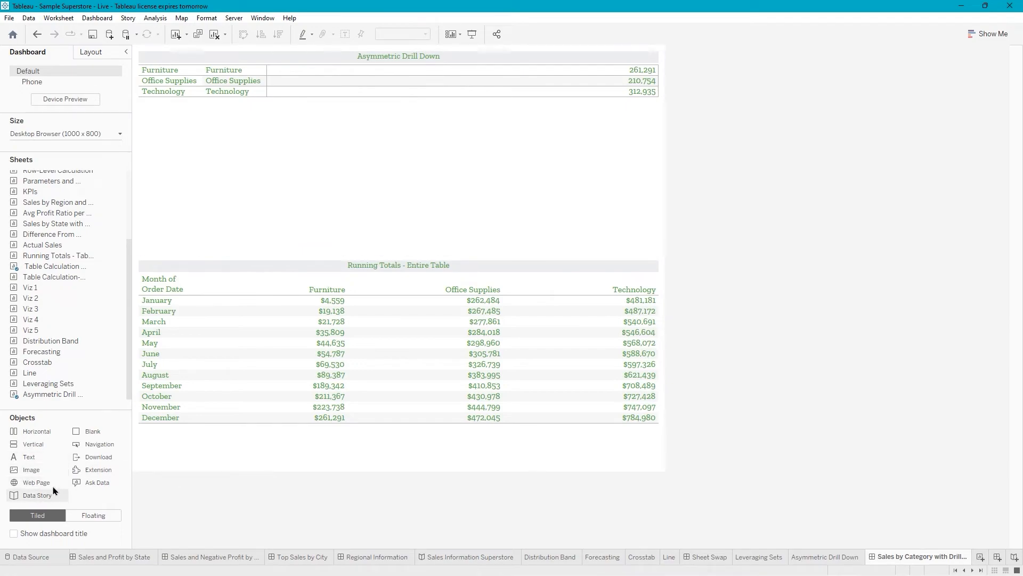
- Add an image object between the two dashboard tables and choose Learnit Logo as its image file
drag(32, 474, 559, 187)
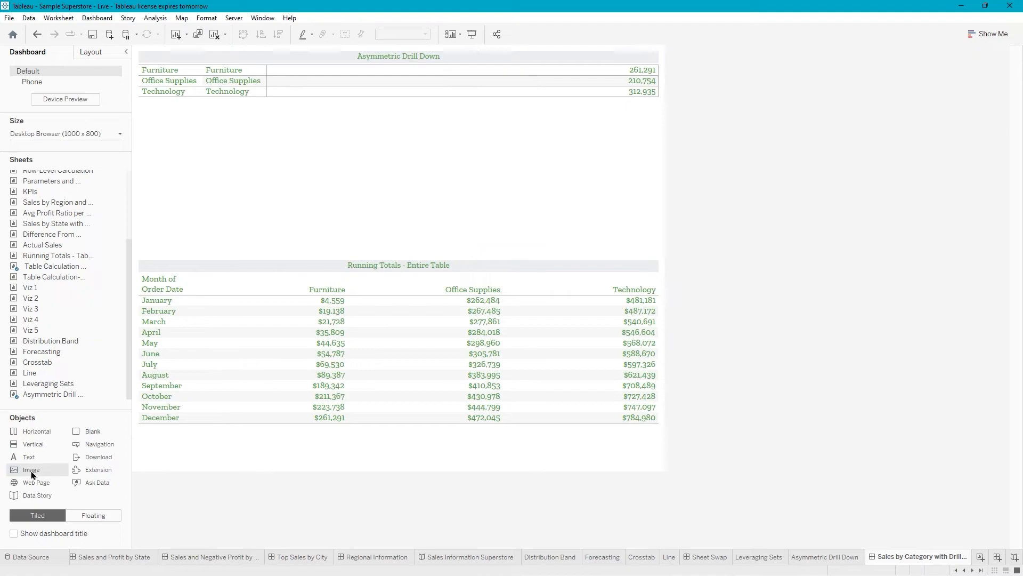
drag(38, 474, 395, 177)
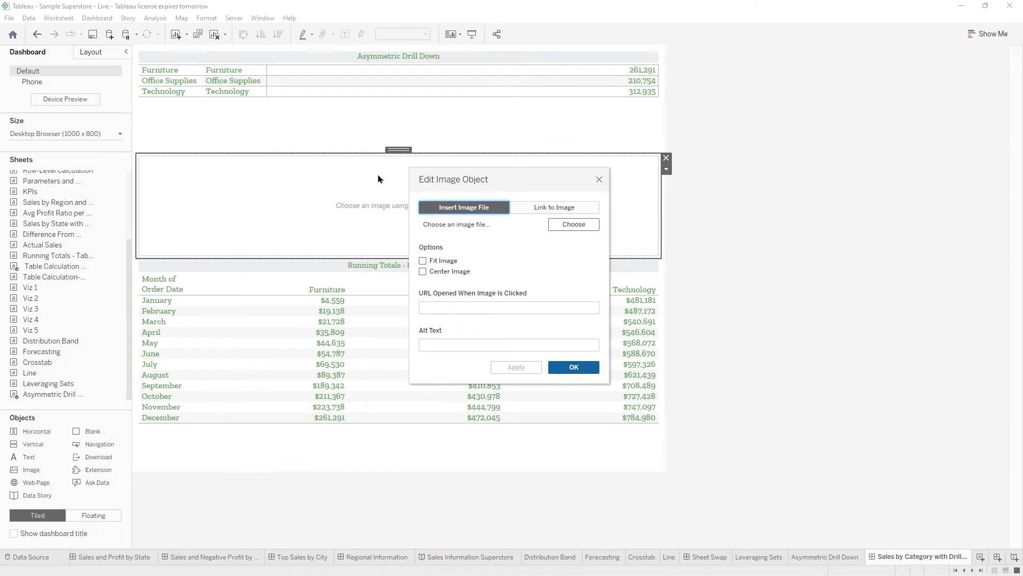
click(563, 228)
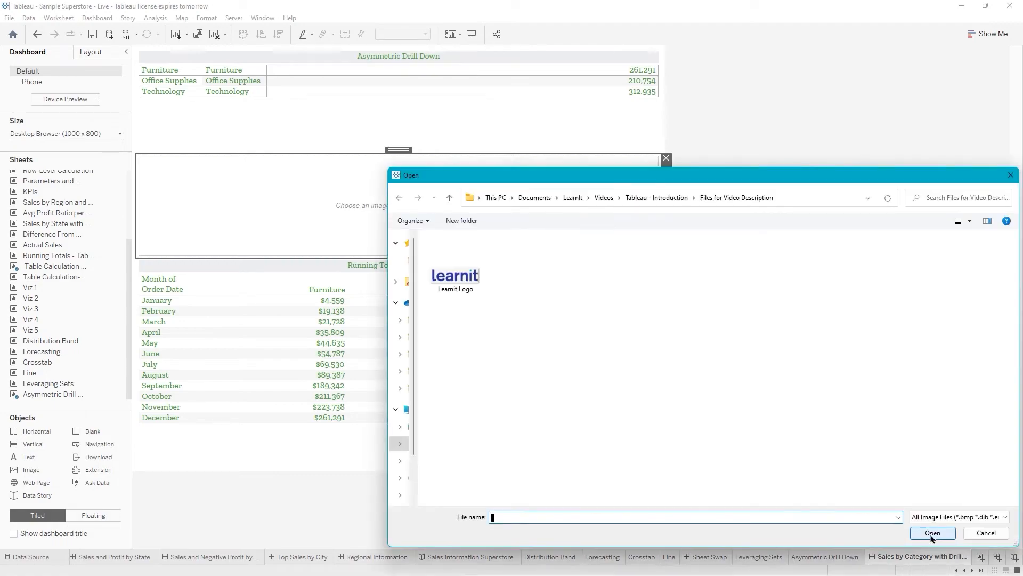
double_click(462, 278)
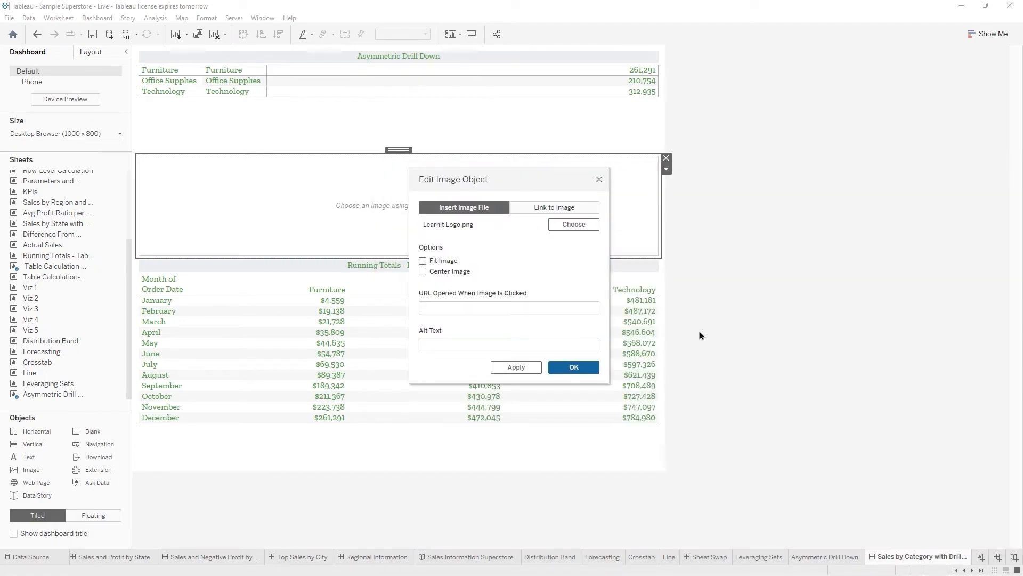
- Apply Fit Image and Center Image to the logo, and extend its area up to just below the drill-down table
click(424, 272)
click(488, 308)
click(516, 367)
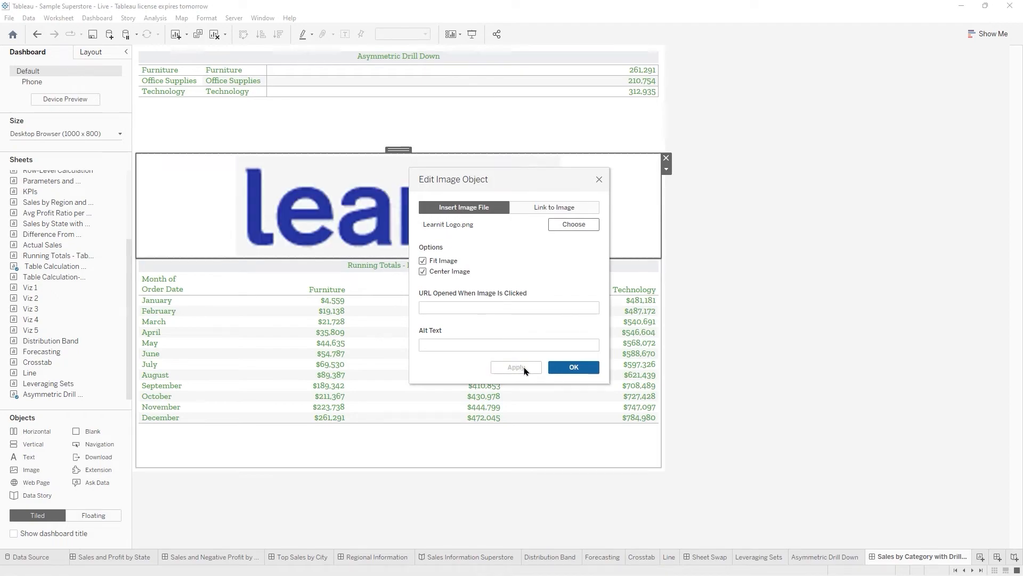
click(583, 367)
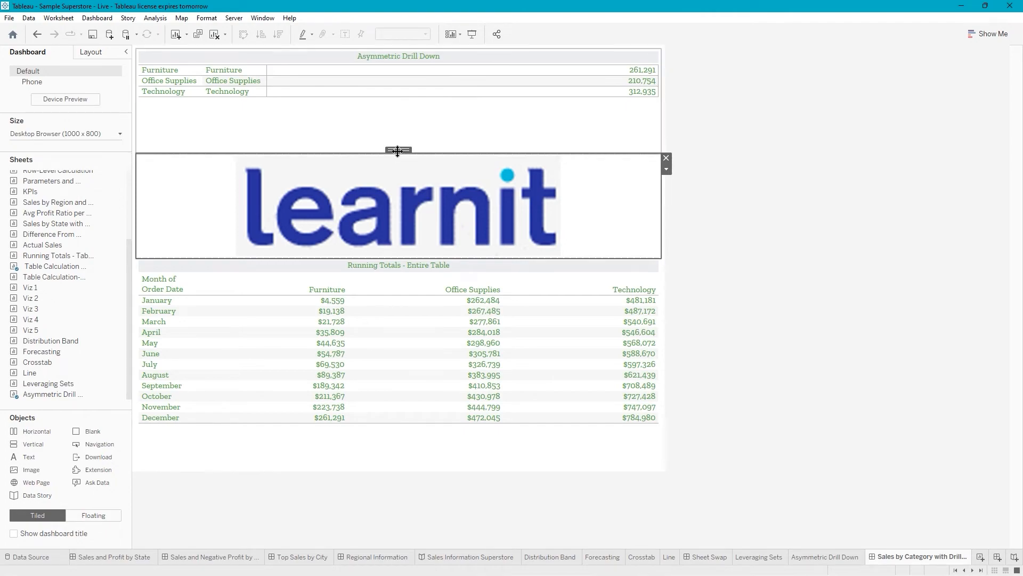
drag(417, 154, 421, 106)
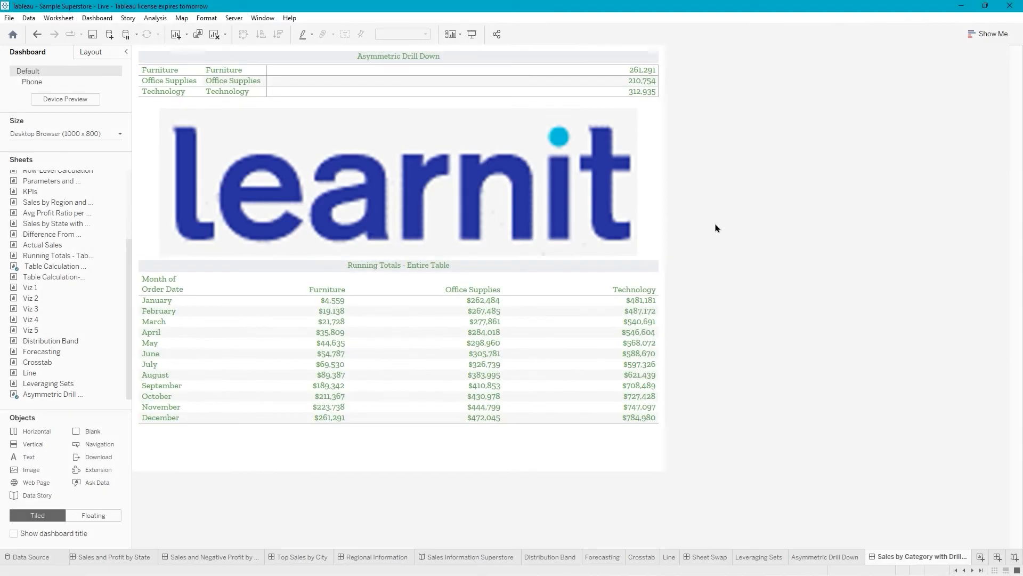
- Close the workbook and connect to the Excel file Australian Ghost Sightings
click(9, 19)
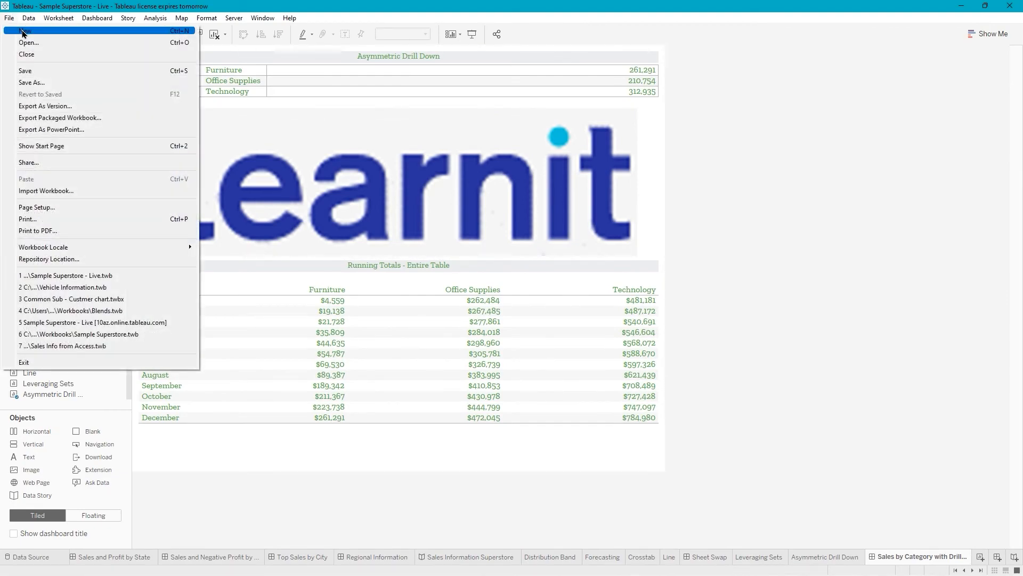
click(31, 56)
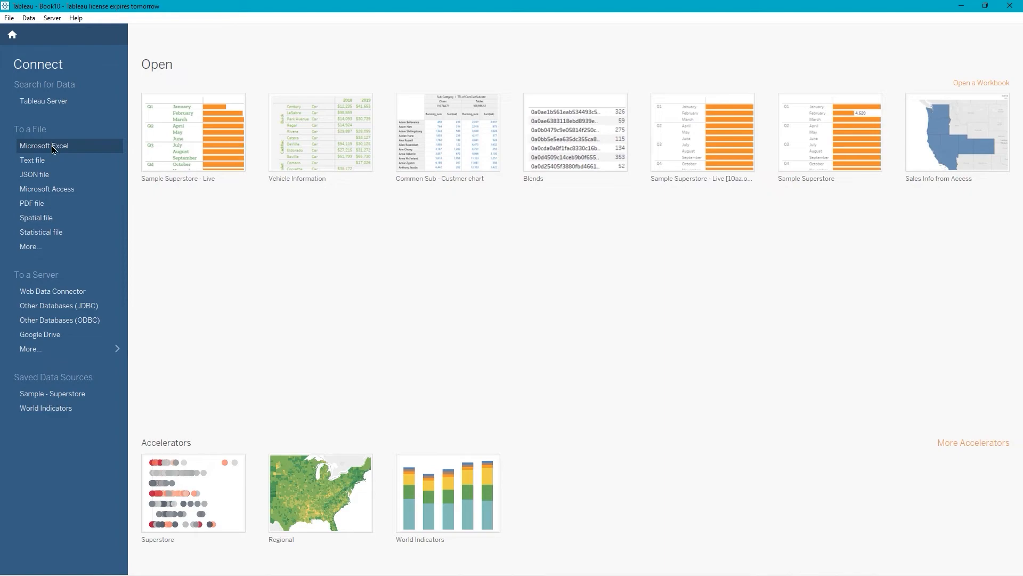
click(54, 150)
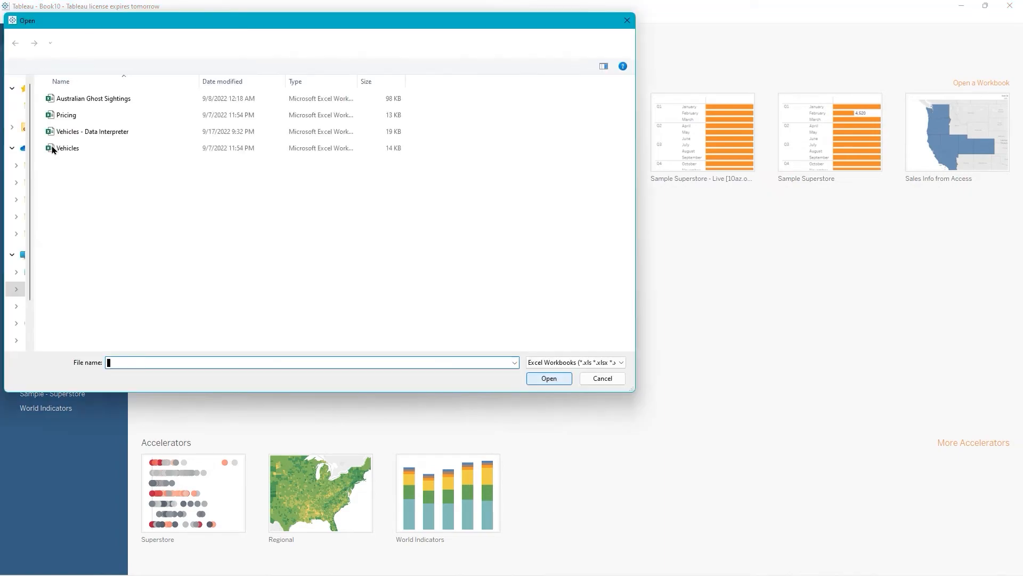
double_click(103, 103)
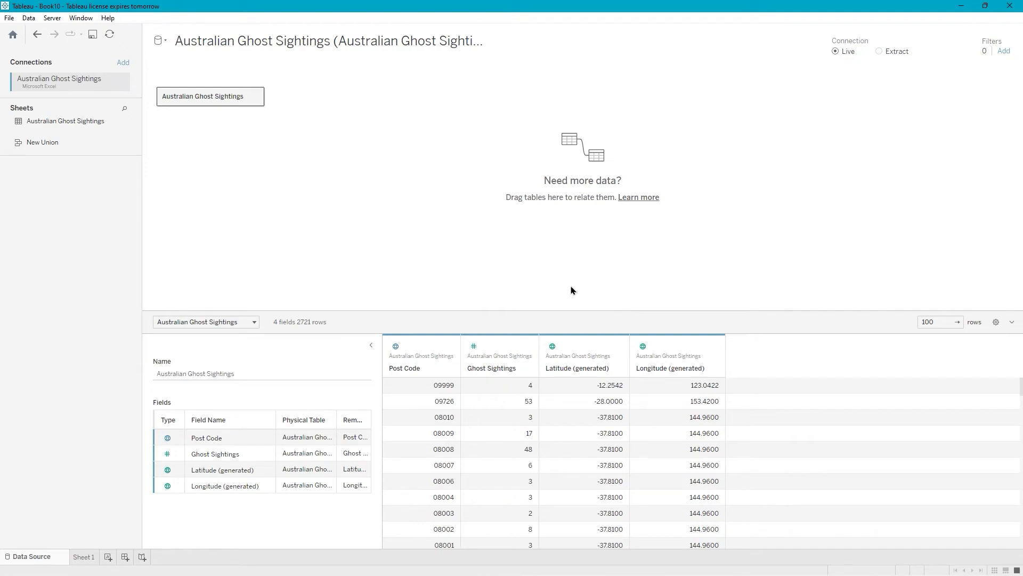
- Examine the data type and geographic role assigned to the Post Code field
click(167, 438)
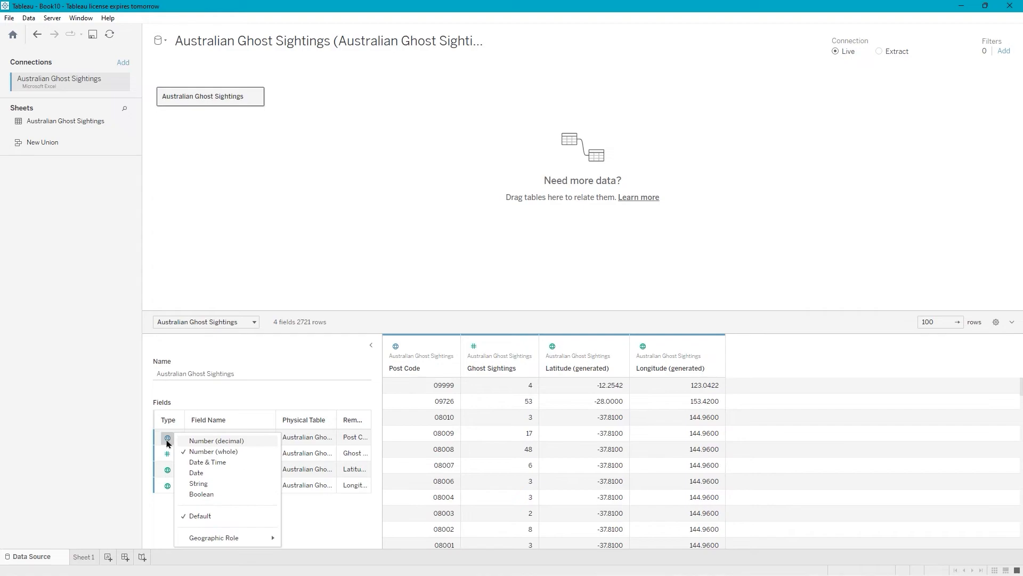
mouse_move(242, 540)
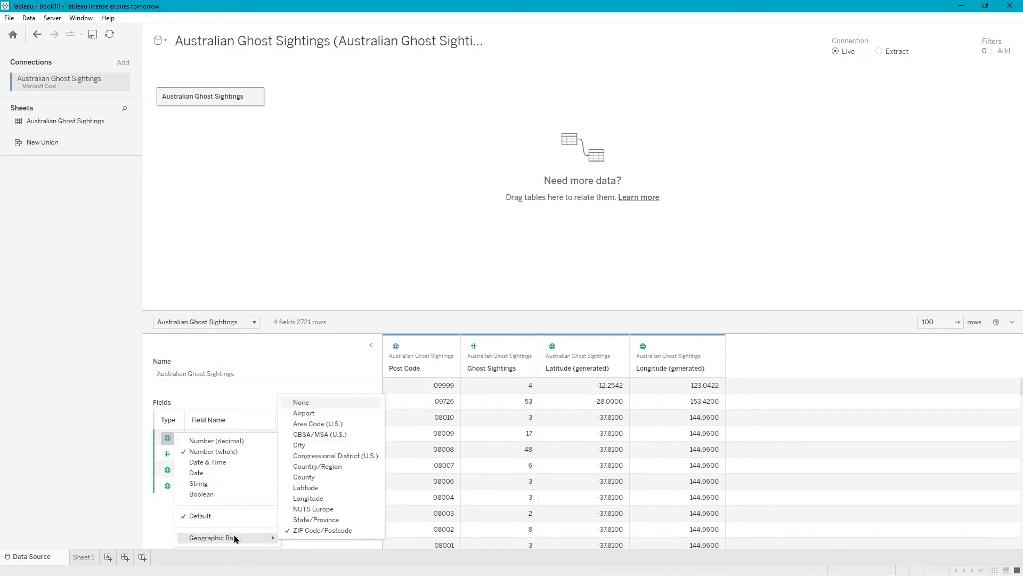
click(269, 356)
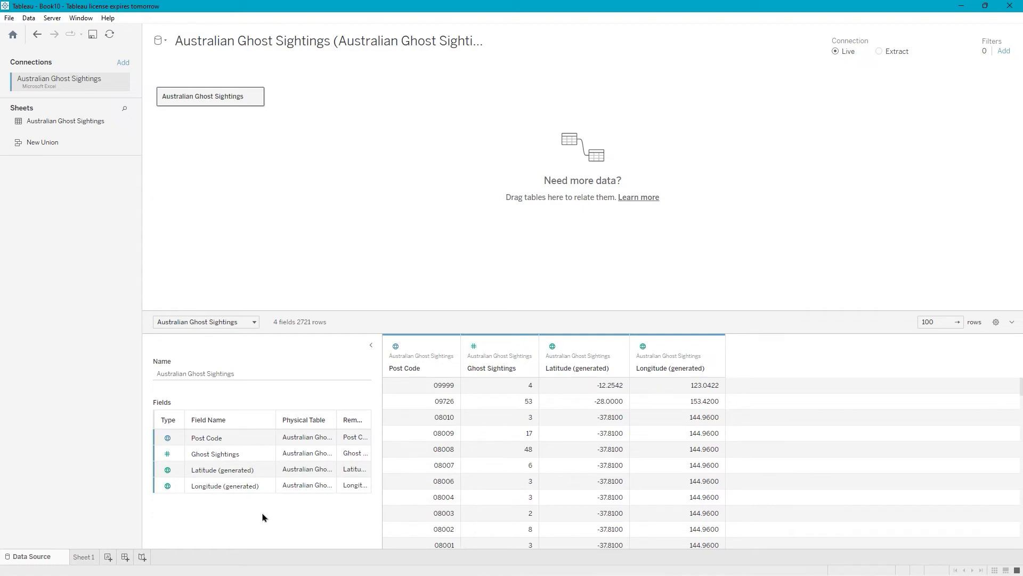
- On Sheet 1, place Longitude (generated) on Columns and Latitude (generated) on Rows to build a map
click(80, 557)
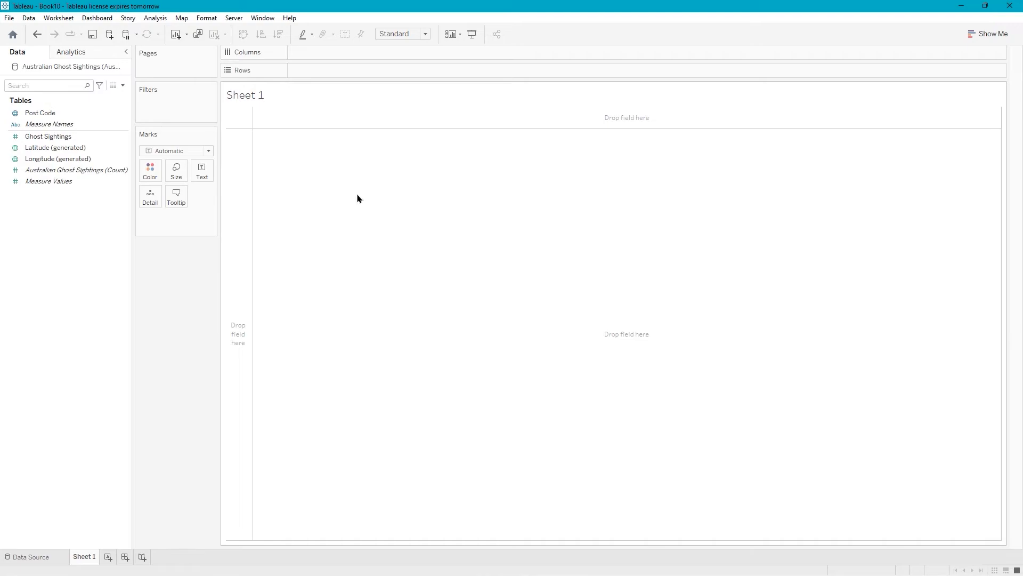
click(70, 163)
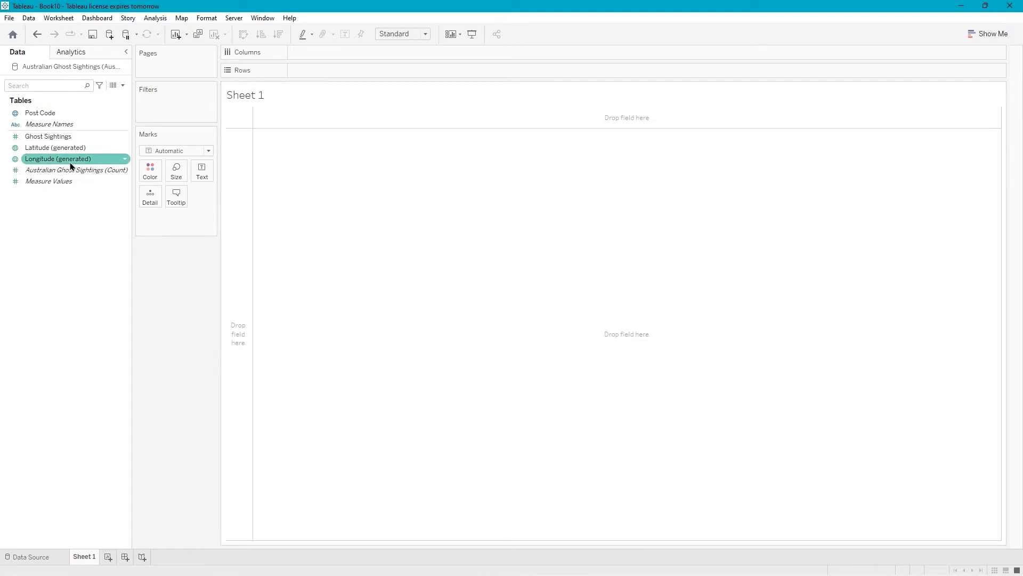
drag(71, 166, 361, 57)
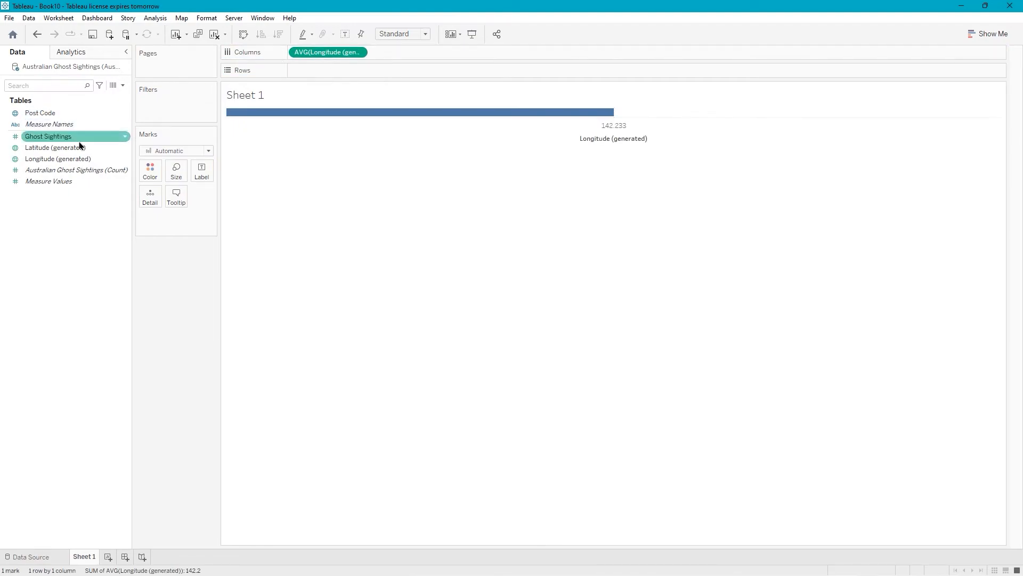
click(57, 161)
click(56, 152)
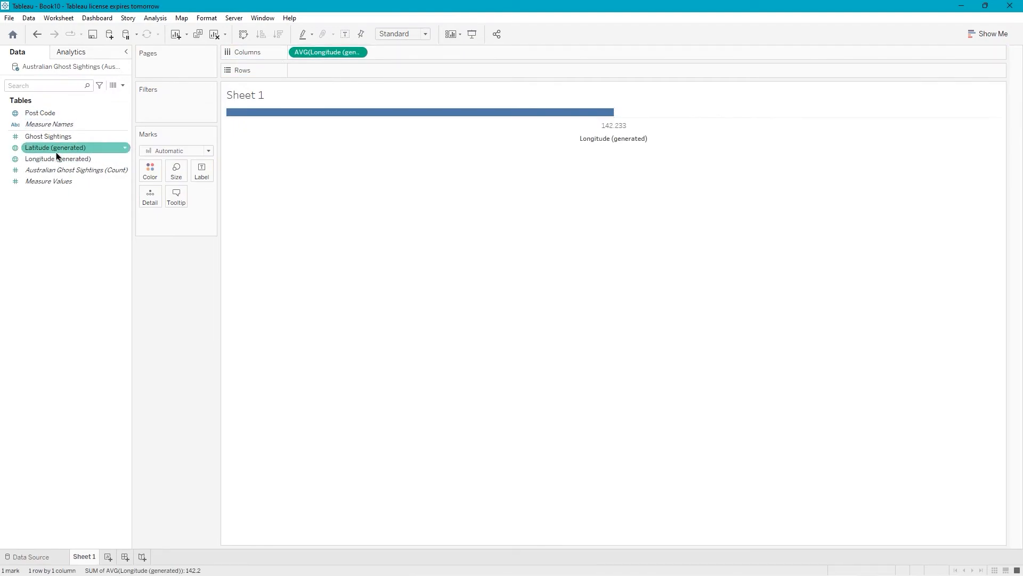
drag(57, 155, 328, 69)
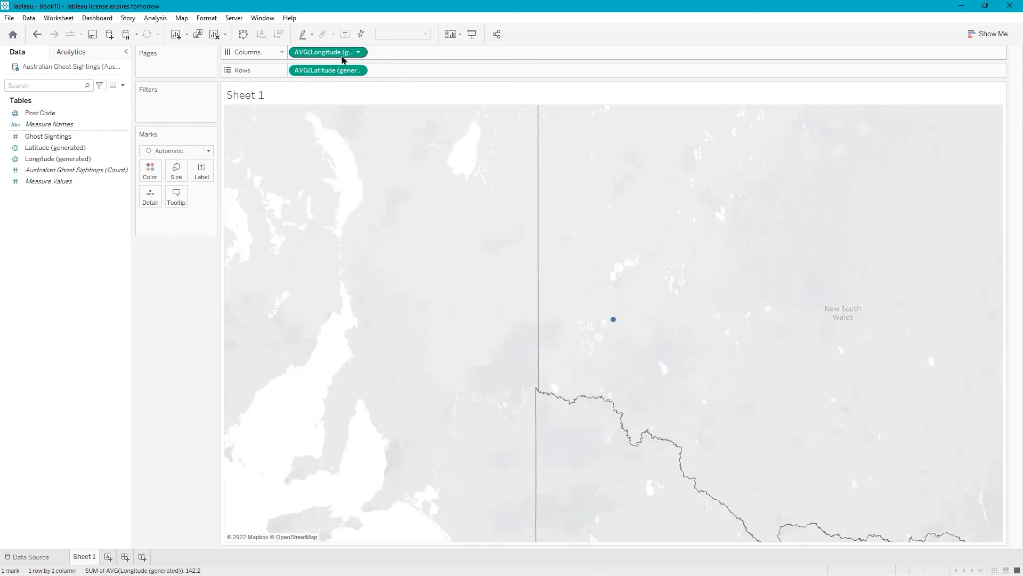
- Convert the longitude and latitude fields on the shelves from averages to dimensions
right_click(343, 56)
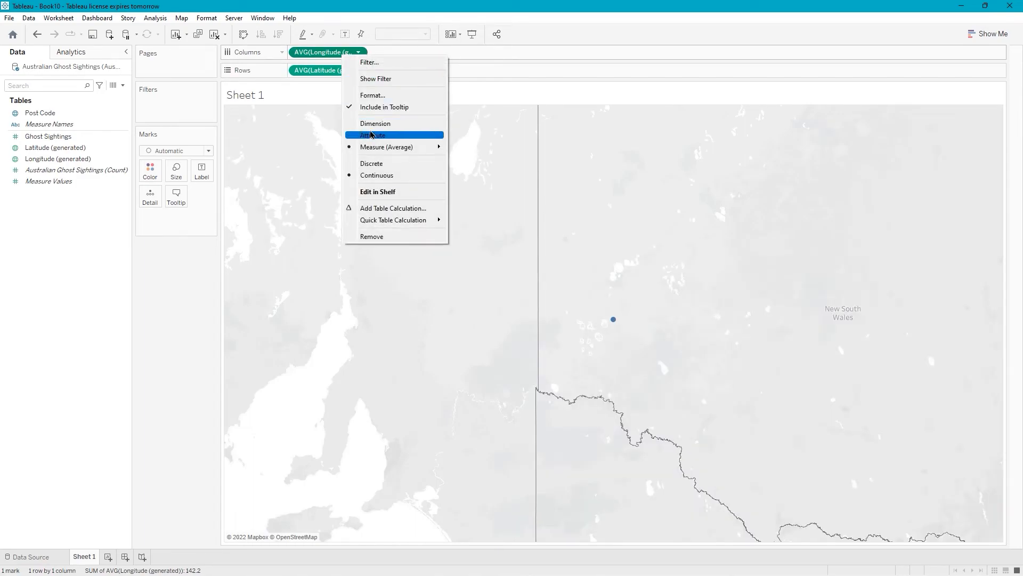
click(371, 128)
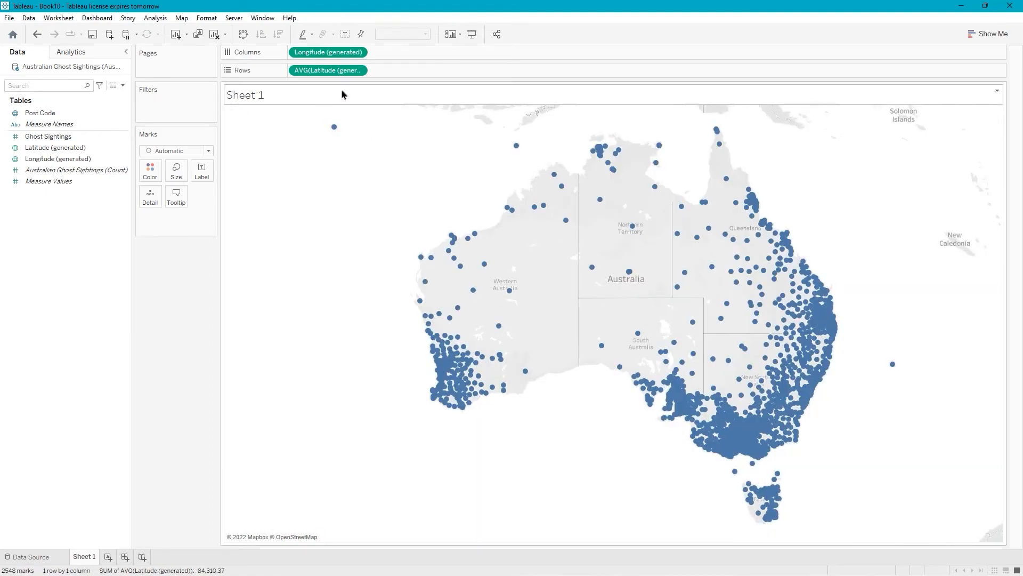
right_click(322, 75)
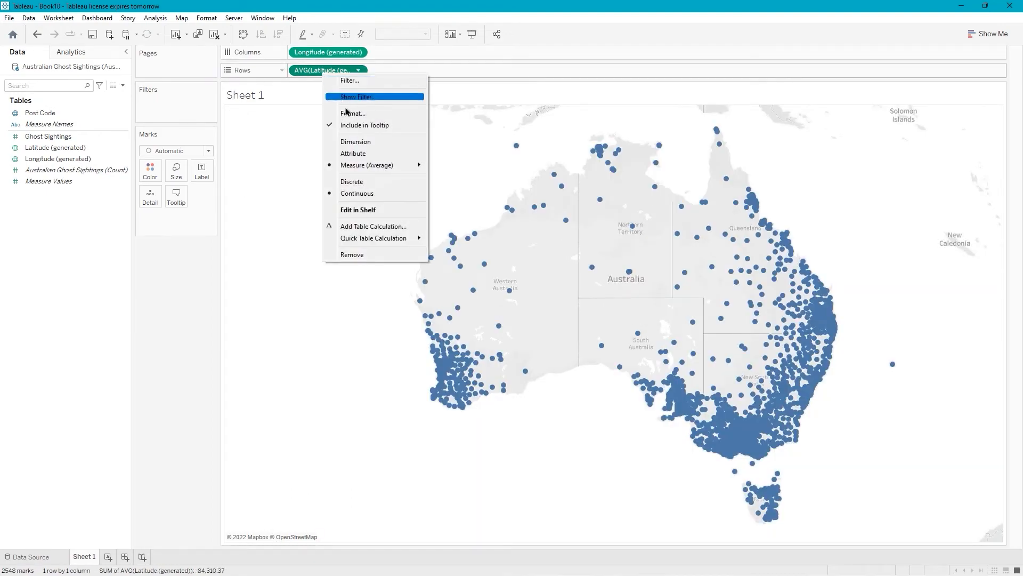
click(362, 143)
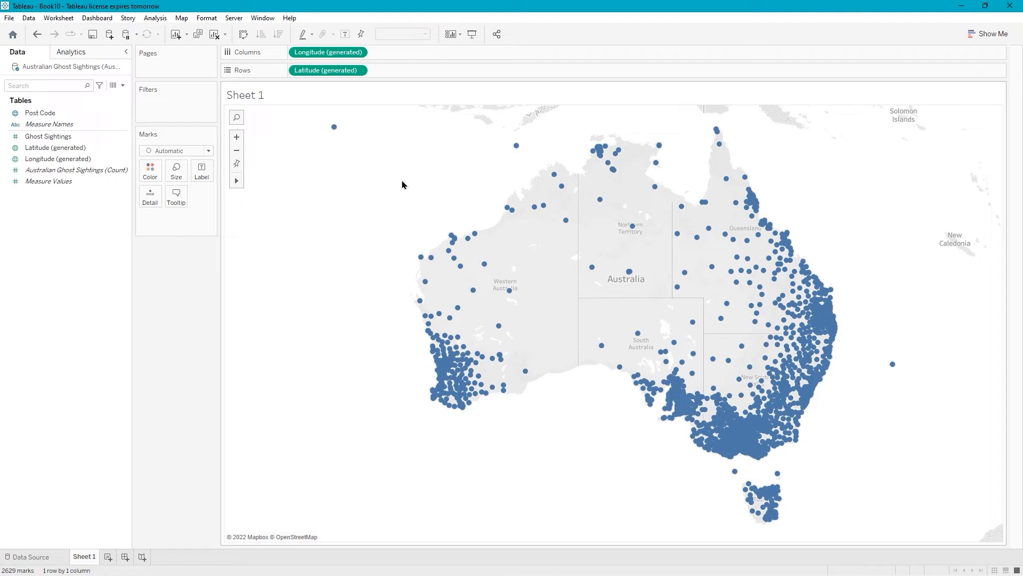
- Add Post Code to the marks' Detail and inspect a map point's tooltip
mouse_move(455, 241)
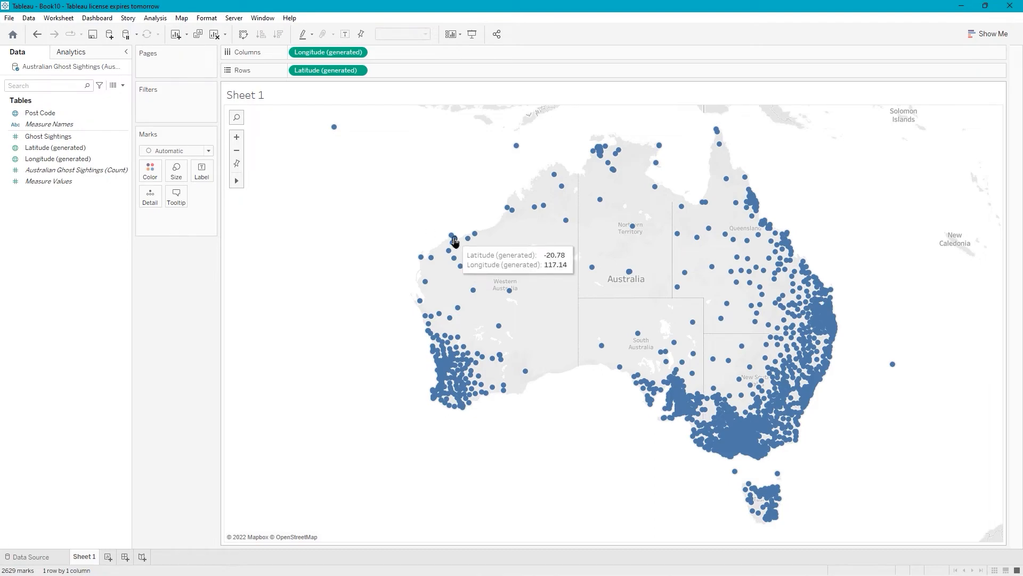
mouse_move(511, 213)
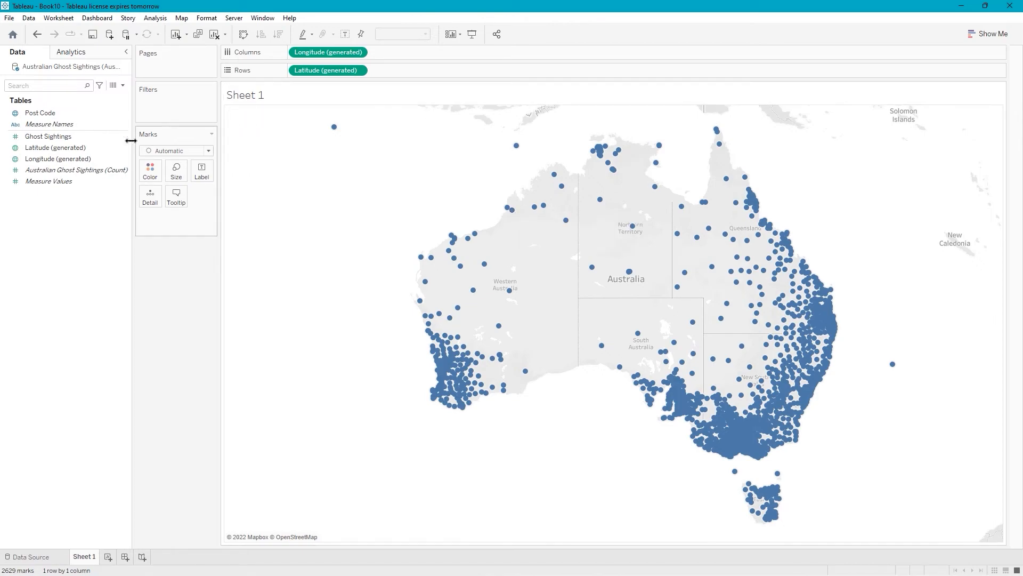
drag(44, 116, 156, 204)
mouse_move(510, 290)
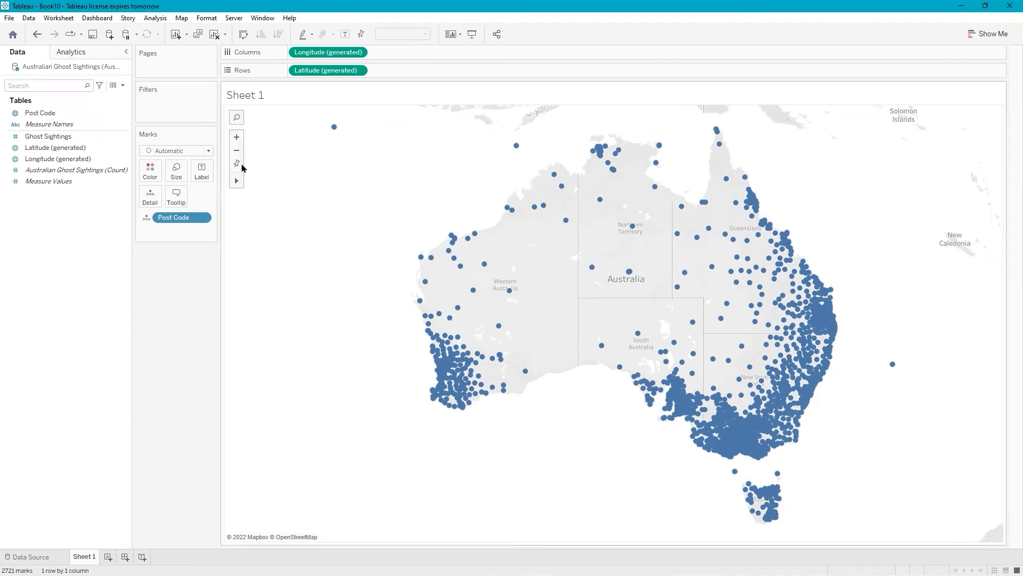
- Give the map marks a black border and a red halo
click(150, 178)
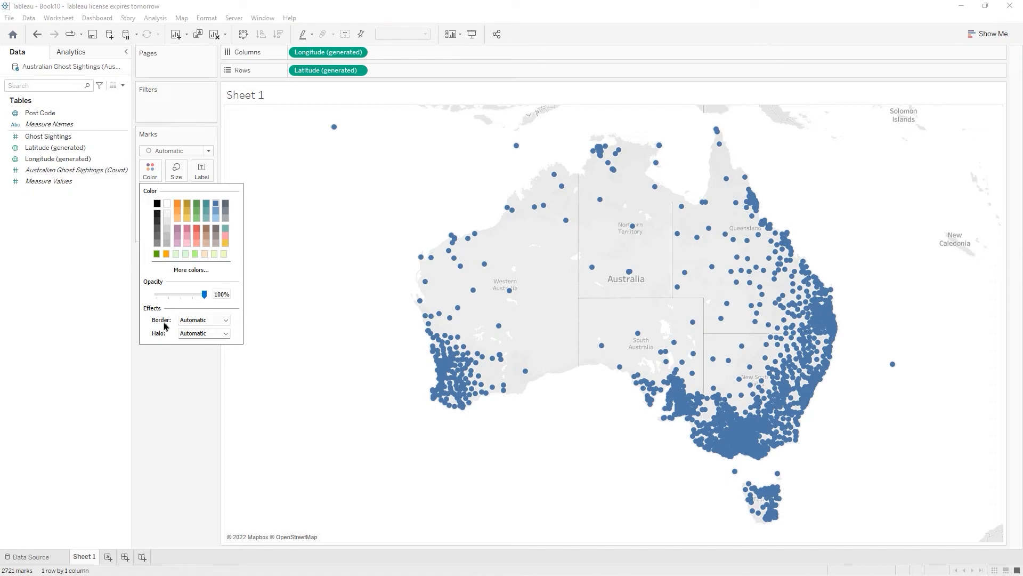
click(227, 320)
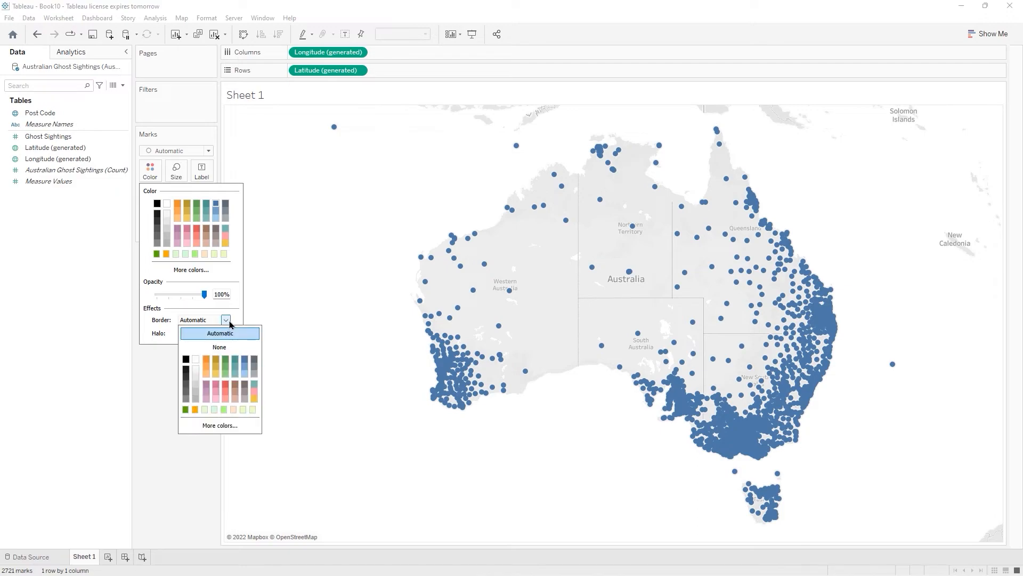
click(187, 359)
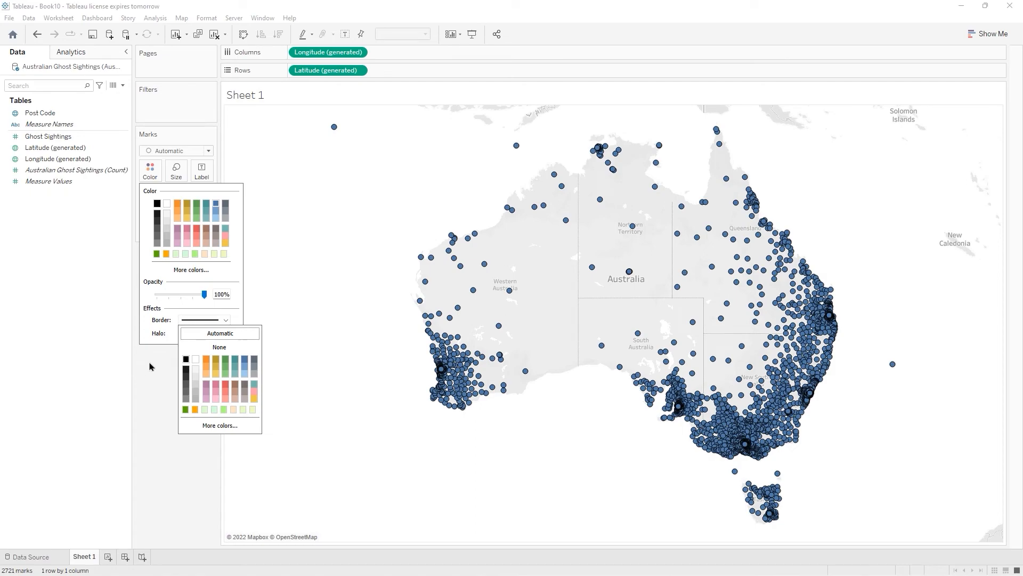
click(178, 336)
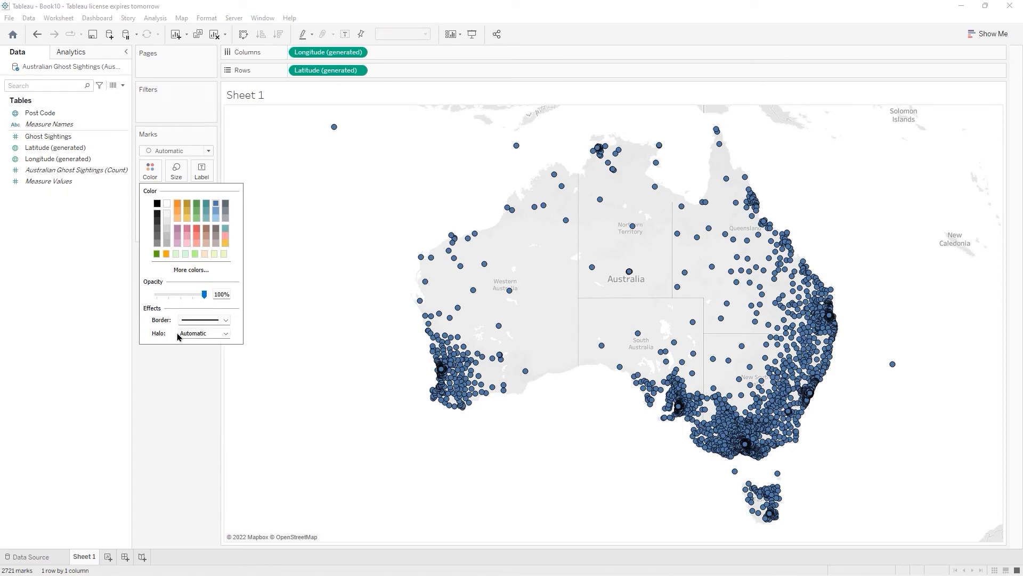
click(226, 334)
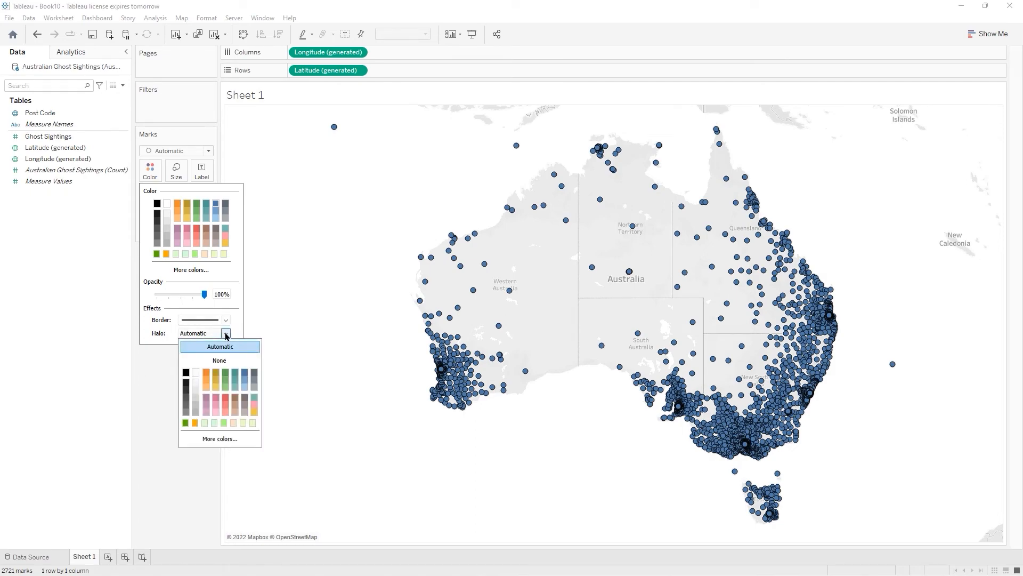
click(226, 397)
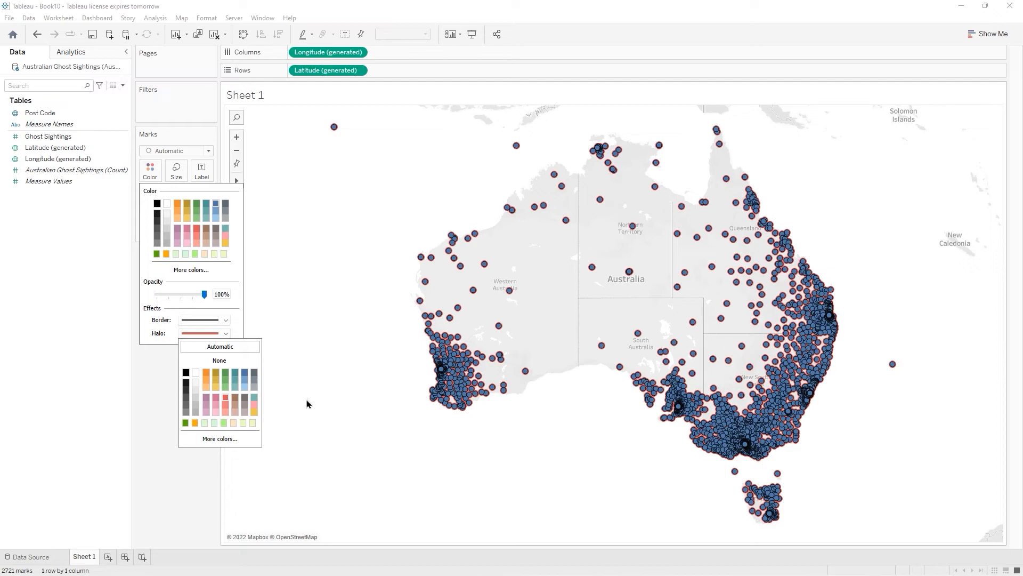
click(271, 340)
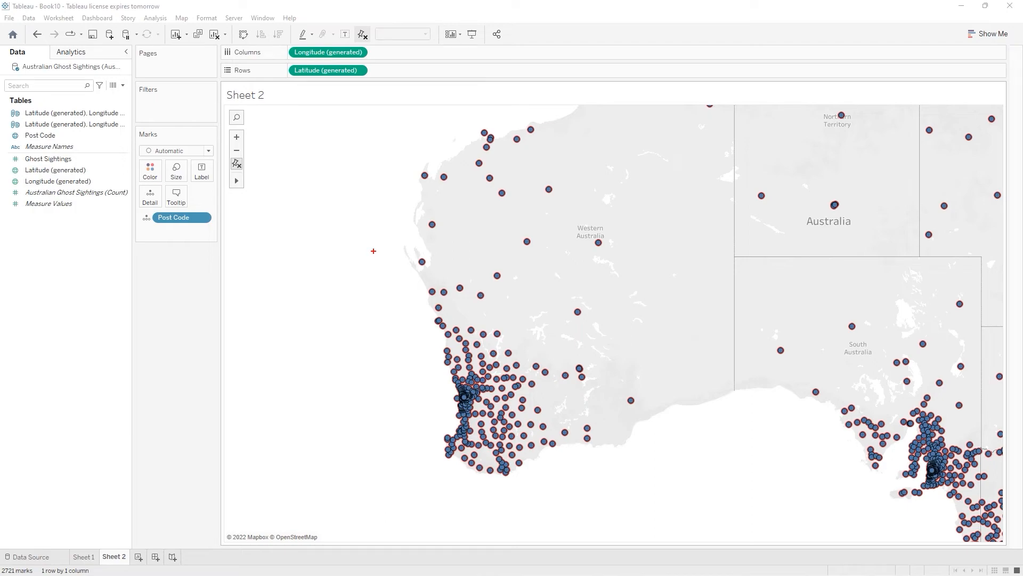
drag(395, 272, 404, 274)
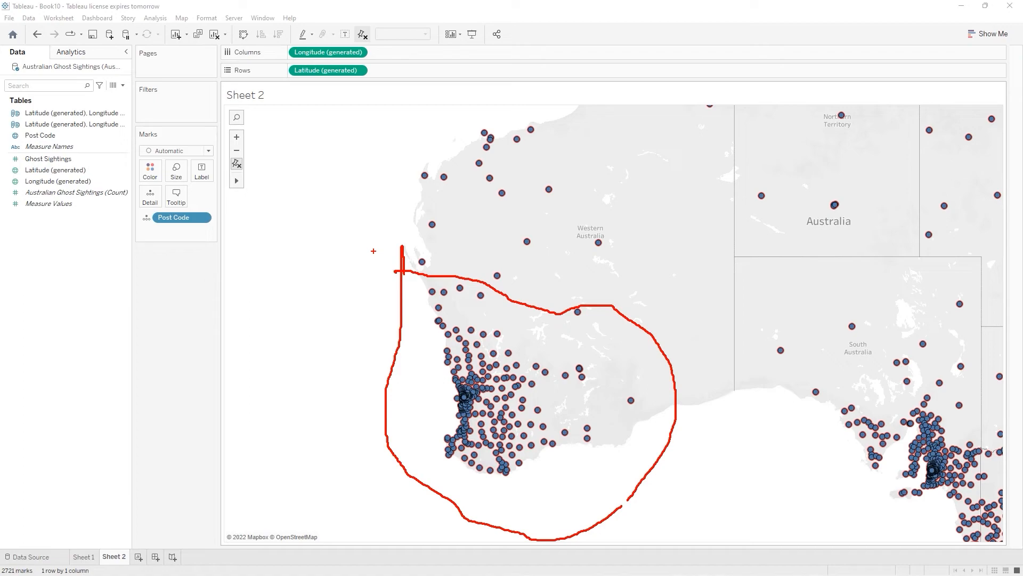
key(Escape)
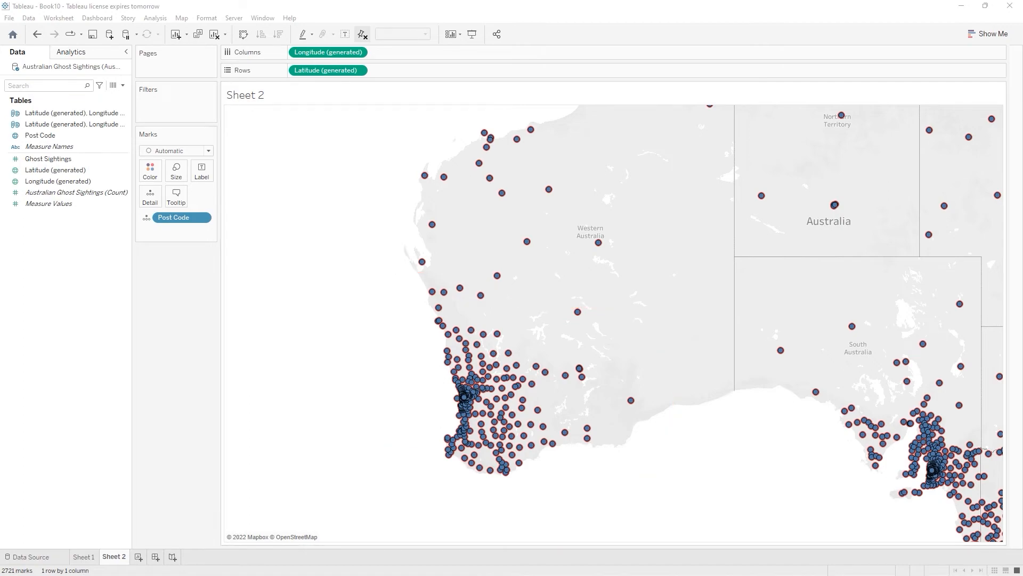
- Lasso the marks in southwestern Western Australia, group them on all dimensions, and exclude that group from the map
mouse_move(237, 184)
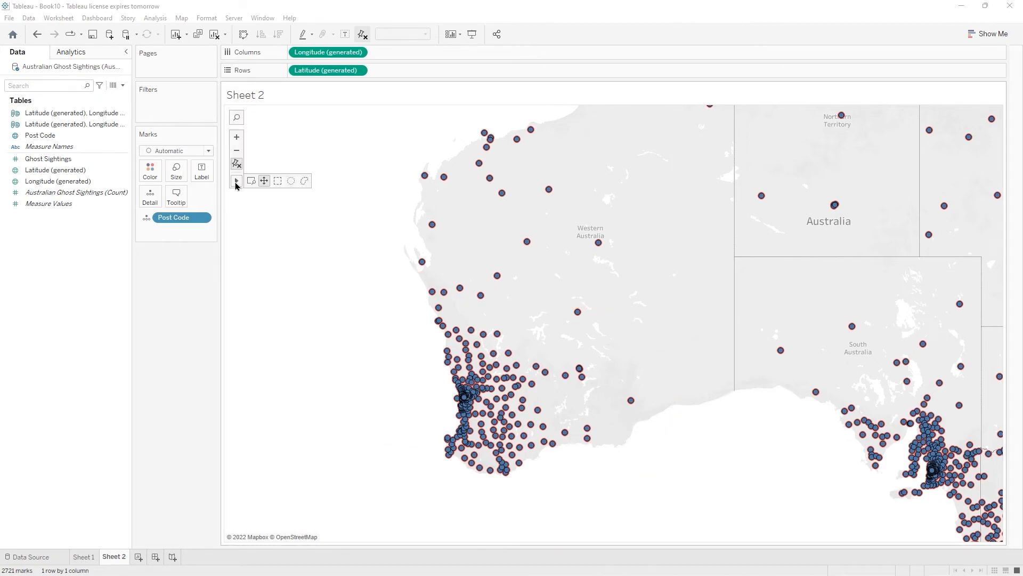
click(304, 182)
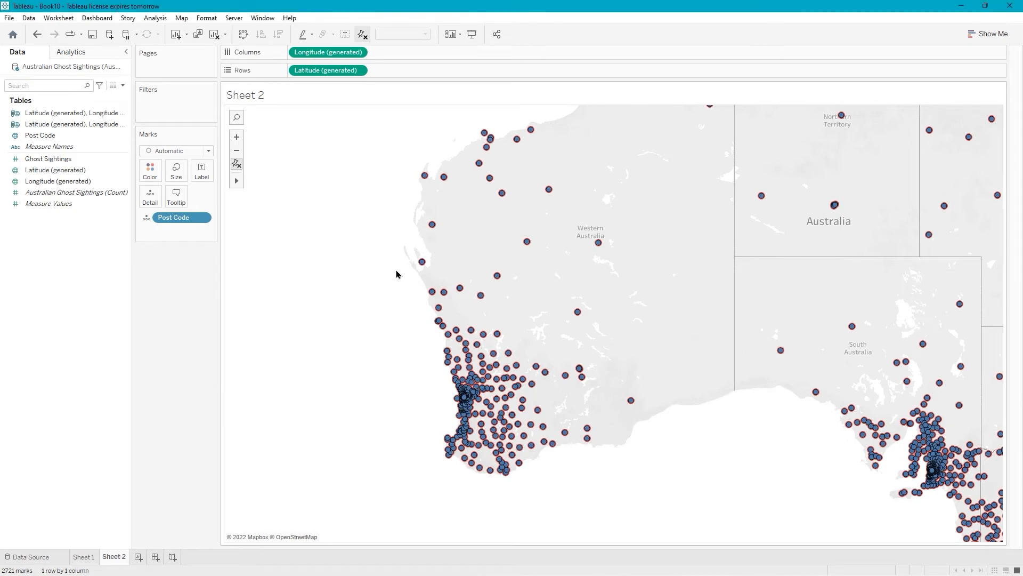
mouse_move(387, 262)
mouse_down()
mouse_move(588, 306)
mouse_move(638, 357)
mouse_move(637, 489)
mouse_move(500, 527)
mouse_move(418, 466)
mouse_move(389, 265)
mouse_up()
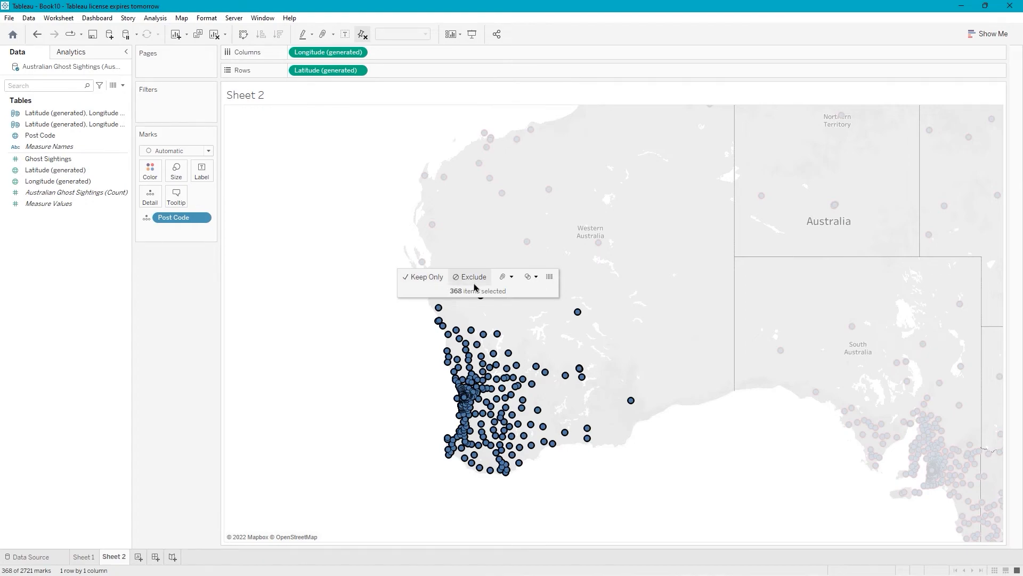
click(513, 276)
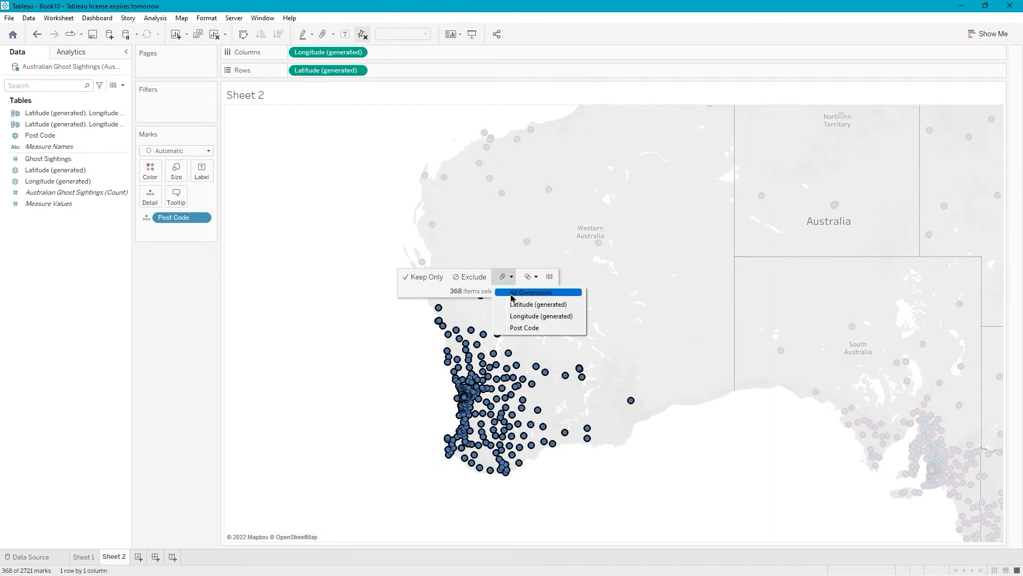
click(513, 293)
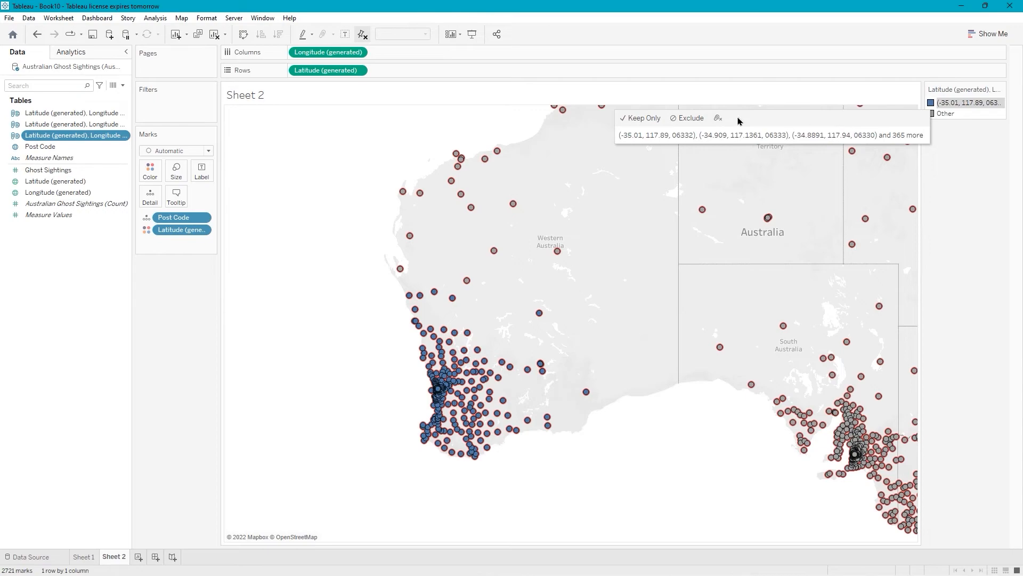
click(686, 119)
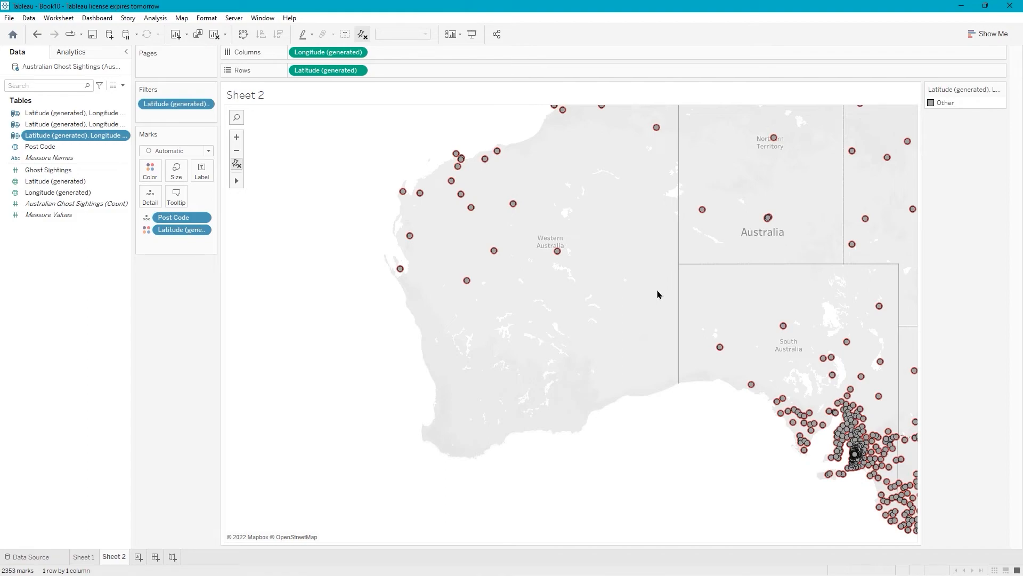
- Lasso the remaining Western Australia marks and those on the nearby northwestern Northern Territory coast, and group them
mouse_move(239, 188)
drag(333, 191, 388, 328)
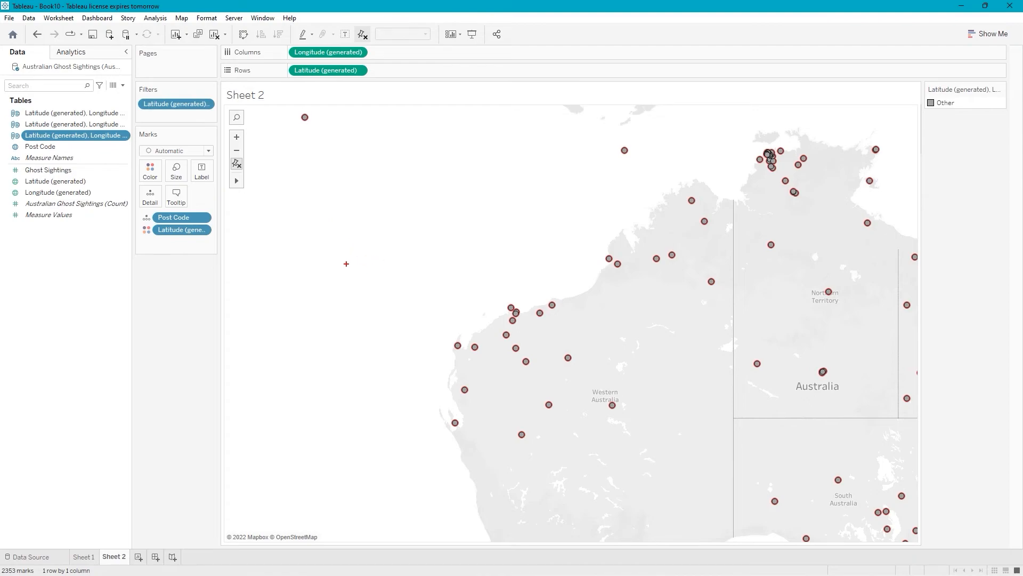
mouse_move(277, 110)
mouse_down()
mouse_move(562, 117)
mouse_move(754, 136)
mouse_up()
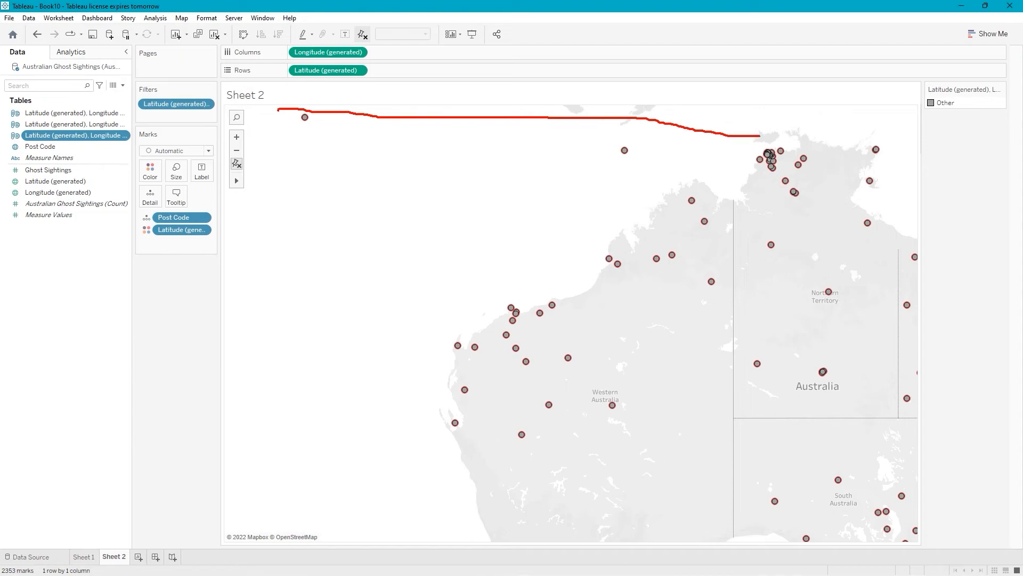
drag(766, 136, 774, 149)
mouse_move(776, 198)
mouse_down()
mouse_move(752, 296)
mouse_move(699, 397)
mouse_move(614, 459)
mouse_move(360, 468)
mouse_move(274, 256)
mouse_move(288, 137)
mouse_move(306, 115)
mouse_move(238, 120)
mouse_move(282, 103)
mouse_up()
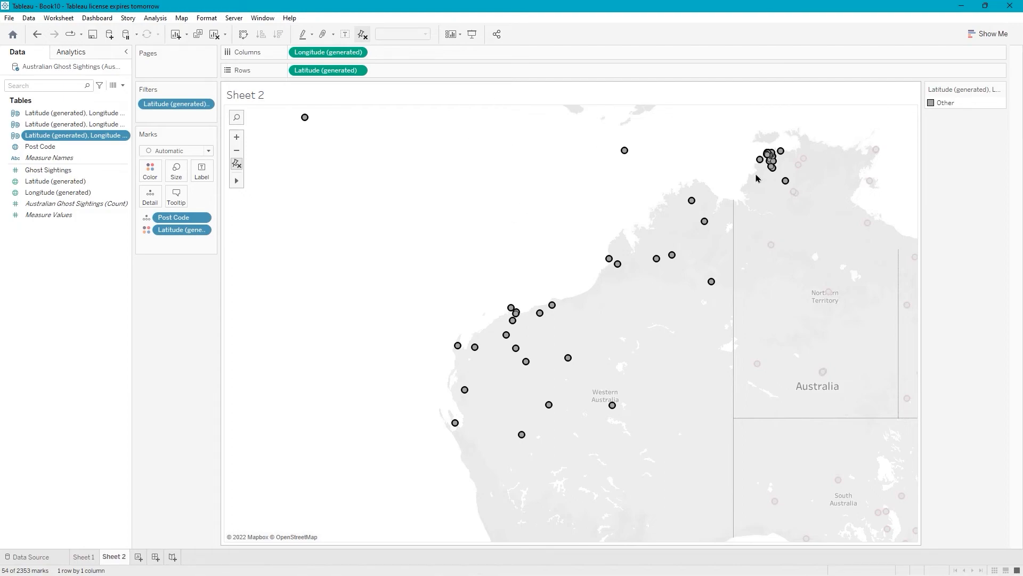
mouse_move(787, 162)
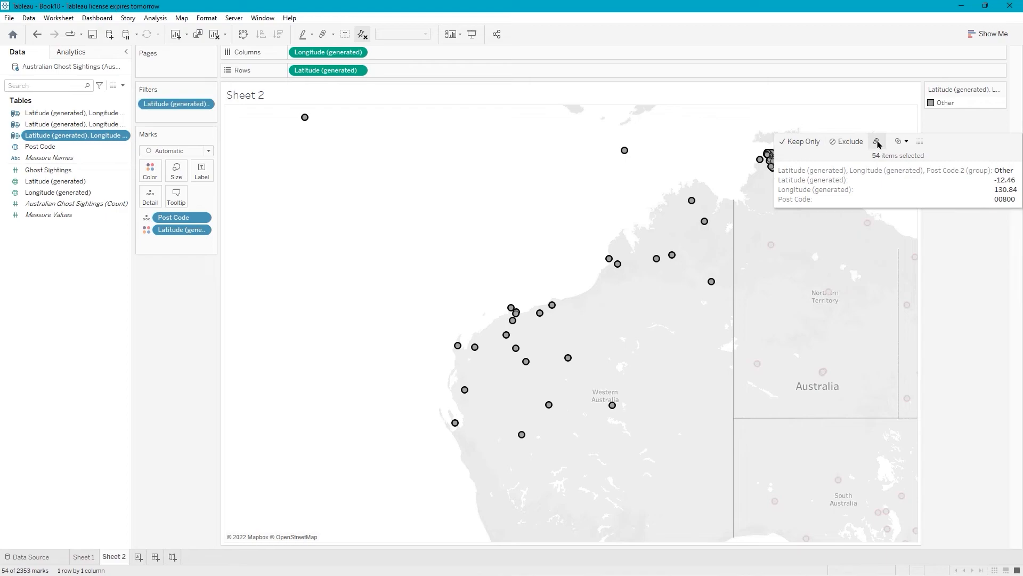
click(878, 144)
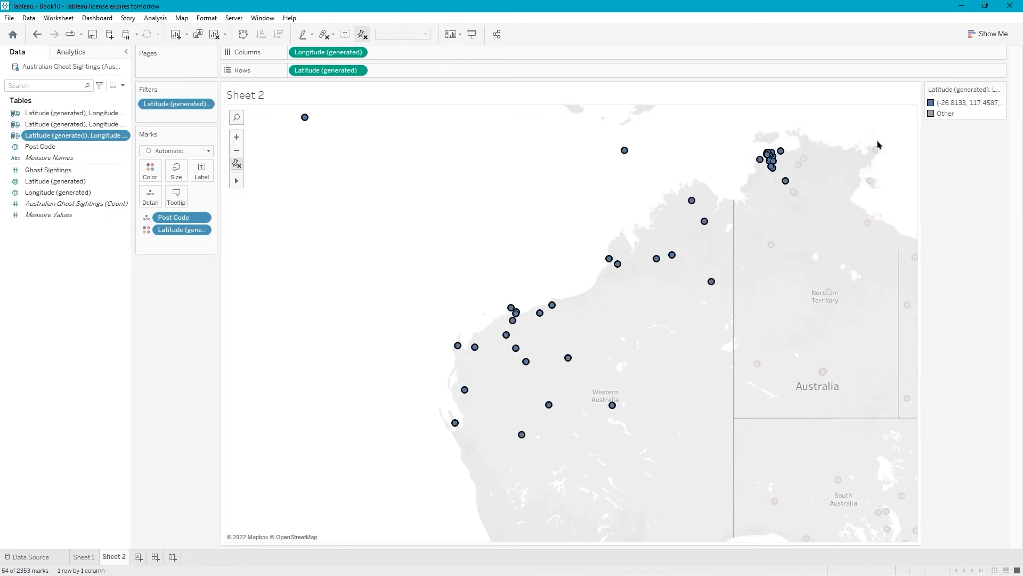
- Exclude the newly grouped northwestern marks from the map using their colour legend entry
click(944, 105)
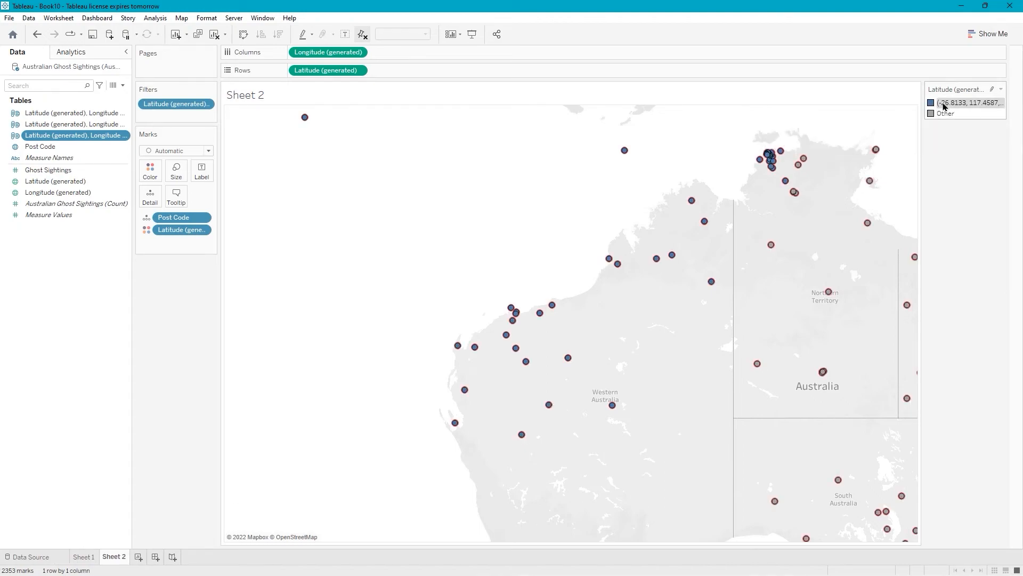
right_click(944, 105)
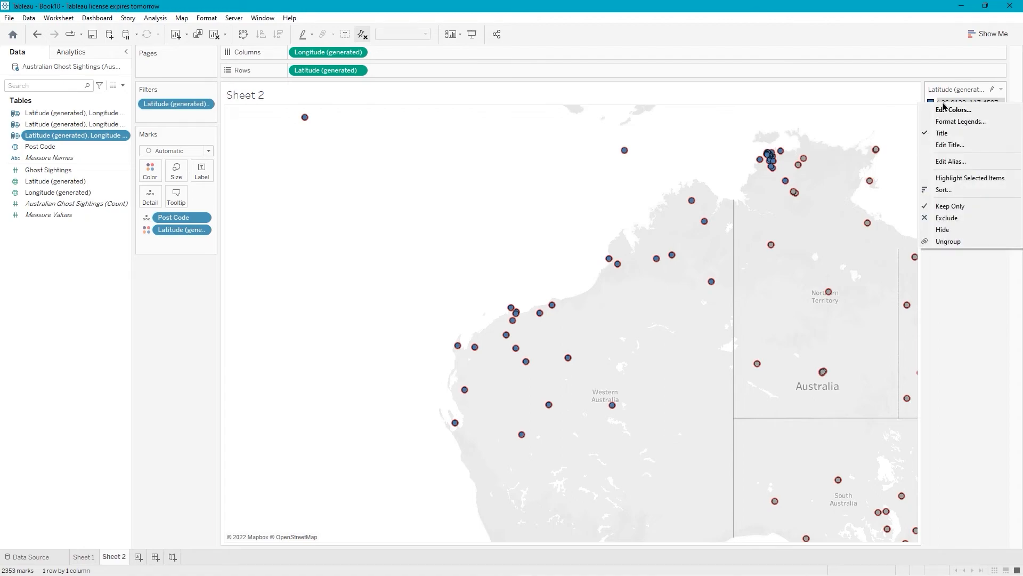
click(933, 218)
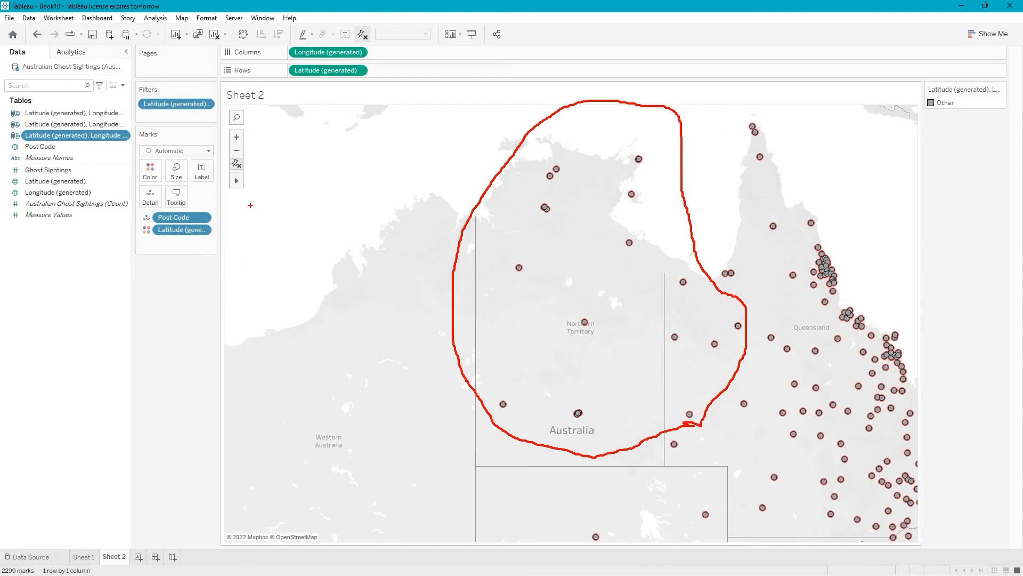
- Lasso the Northern Territory marks and the adjoining western Queensland ones, group them, and exclude that group from the map
drag(700, 424, 687, 424)
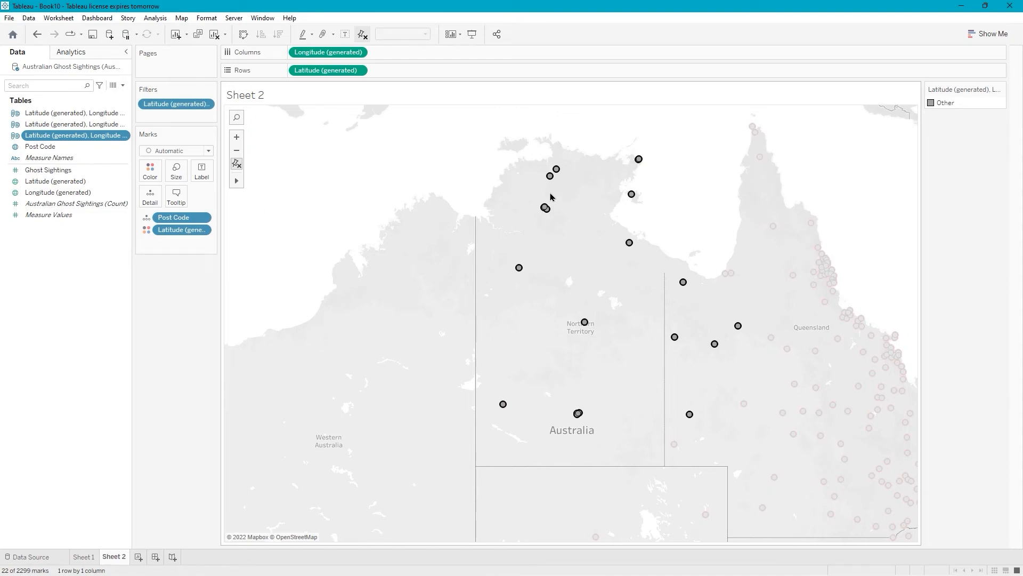
mouse_move(553, 171)
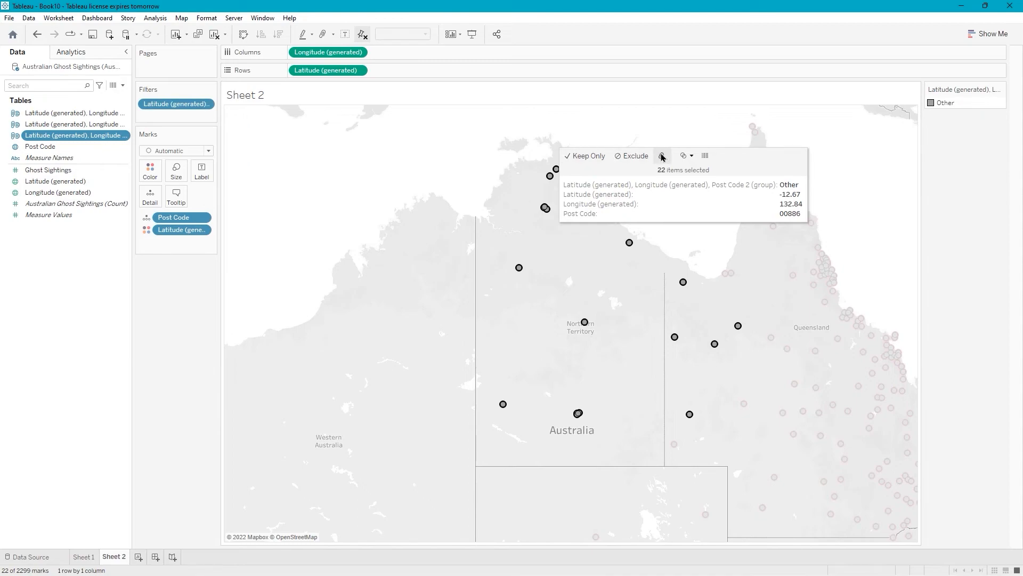
click(661, 156)
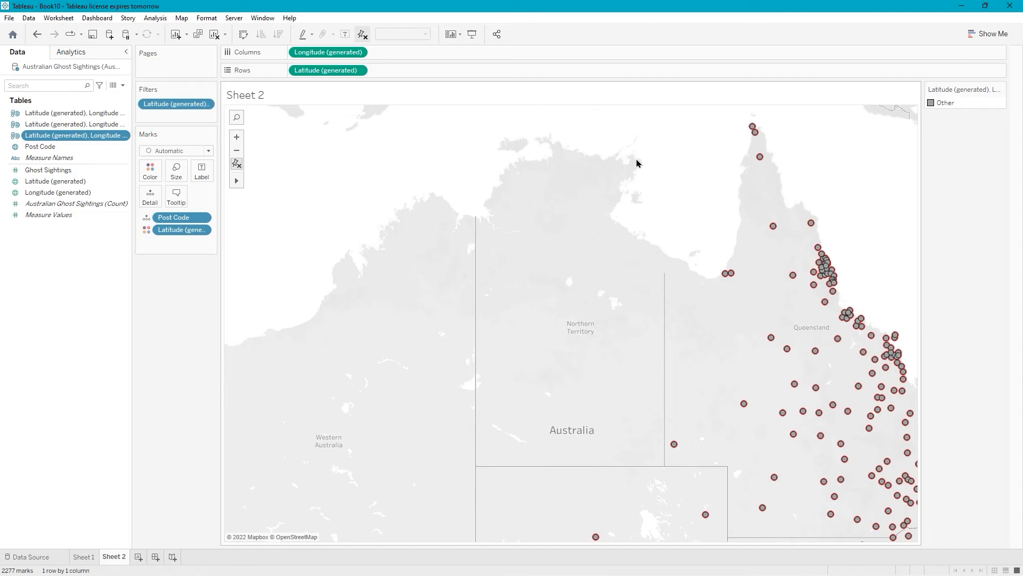
- Lasso the remaining Queensland marks from the northern peninsula down the east coast to the southeast corner, and group them
drag(637, 163, 422, 106)
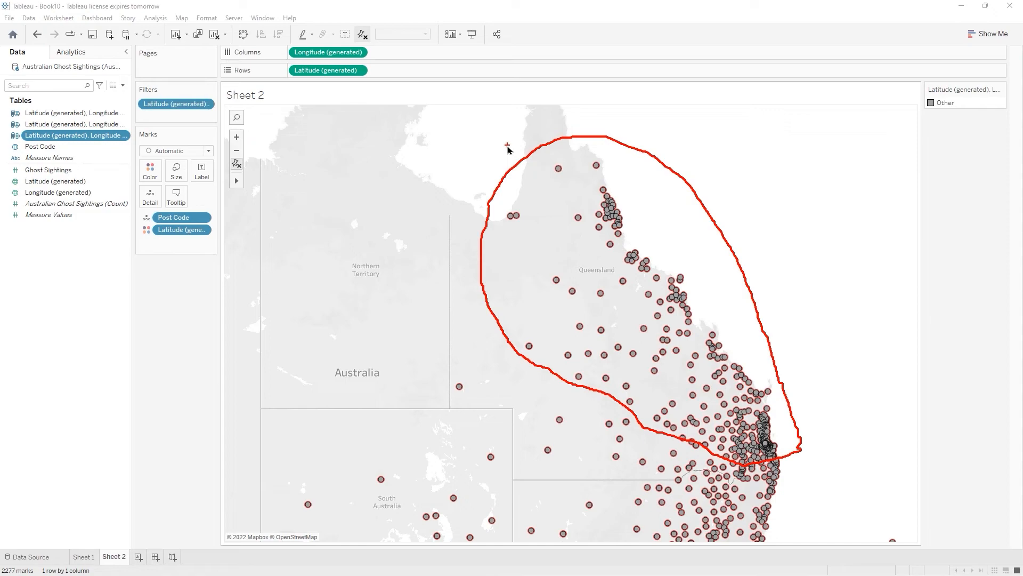
drag(507, 150, 509, 151)
mouse_move(557, 169)
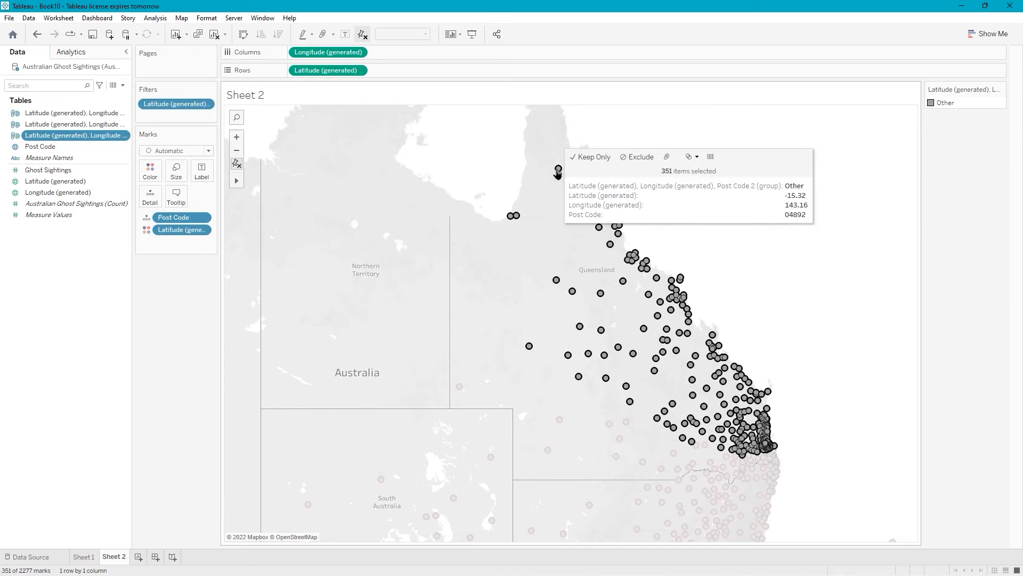
click(666, 156)
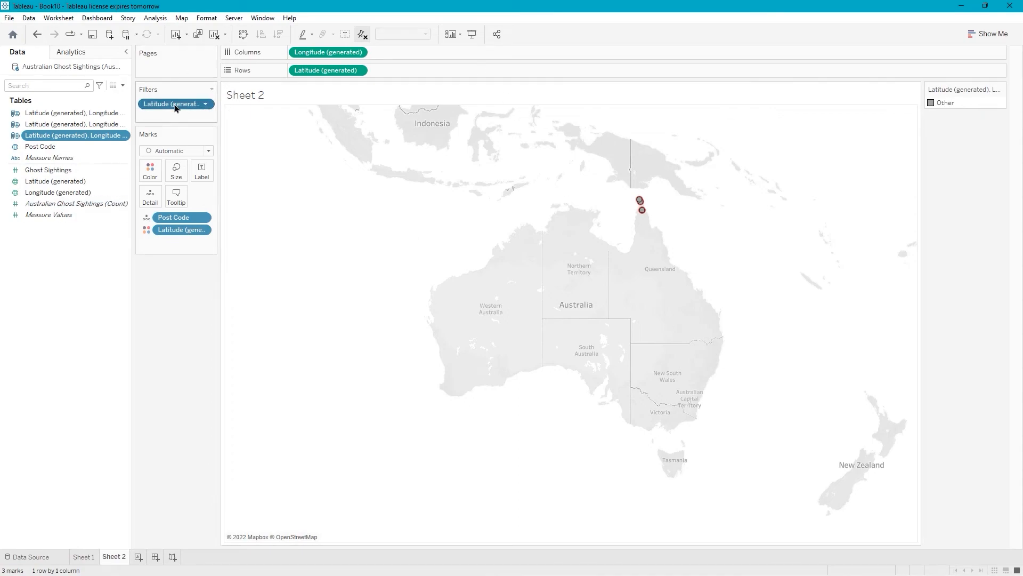
- Remove the group filter from the sheet to restore all excluded marks, and inspect the ungrouped mark on the northern Queensland tip
key(Delete)
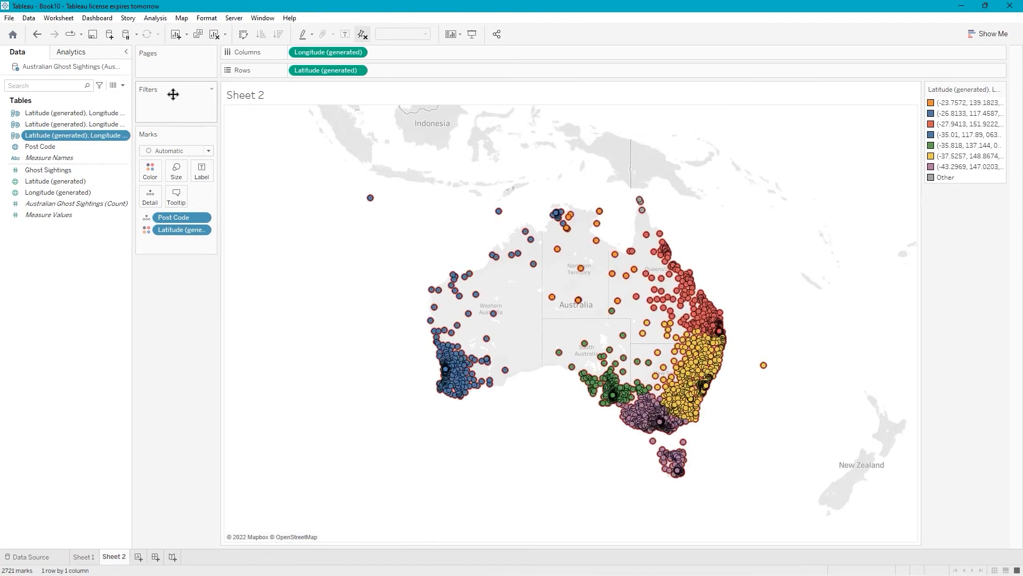
mouse_move(640, 205)
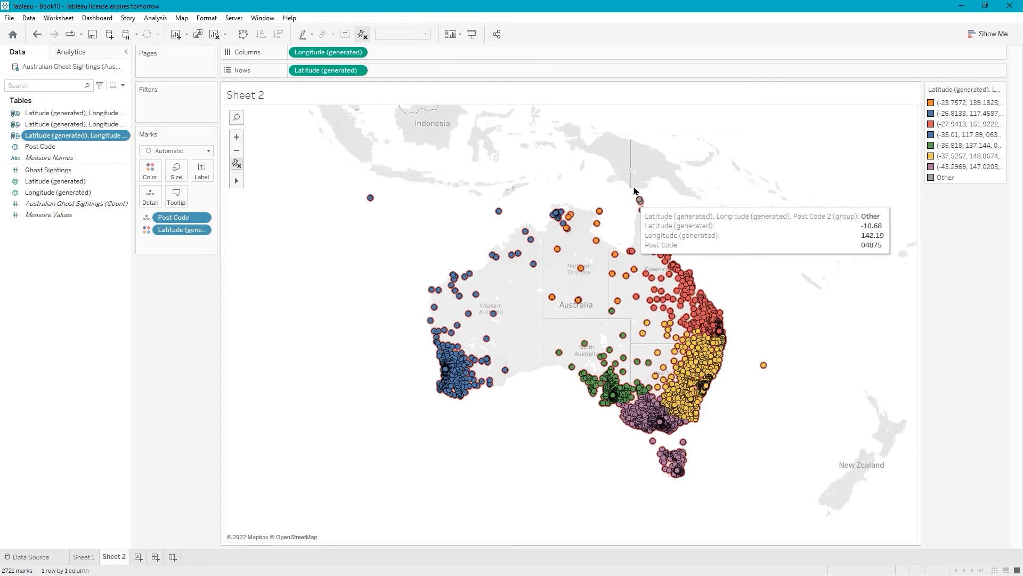
mouse_move(604, 237)
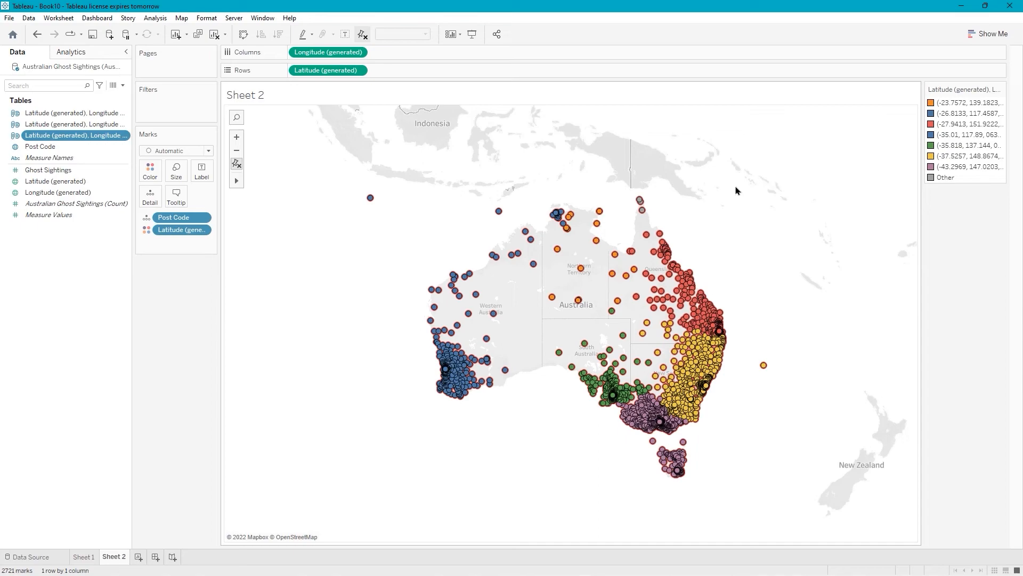
- Rename the map worksheet as Australian Ghost Sightings
key(ctrl+z)
text(Australian Ghost Sighti)
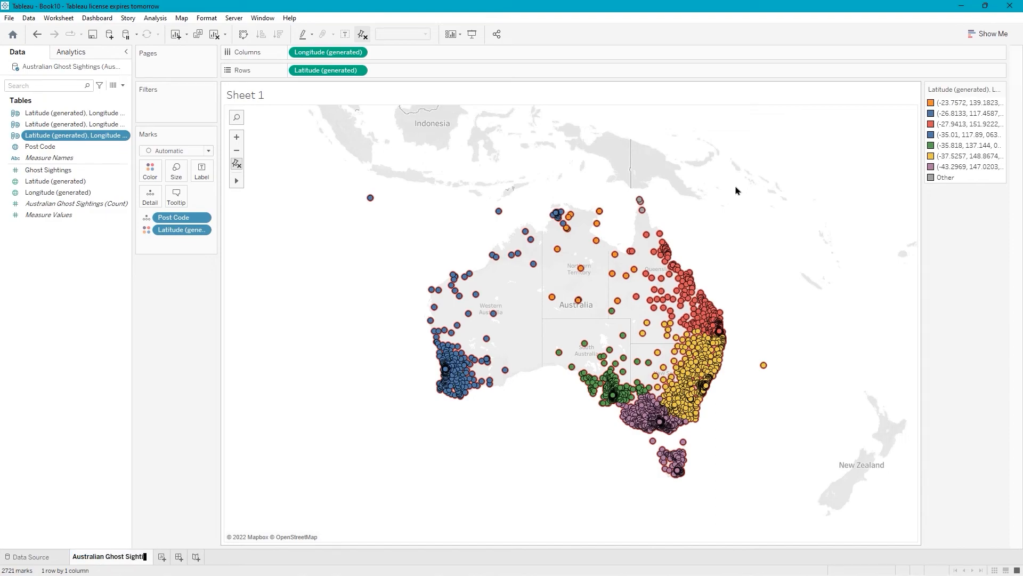
text(ngs)
key(Return)
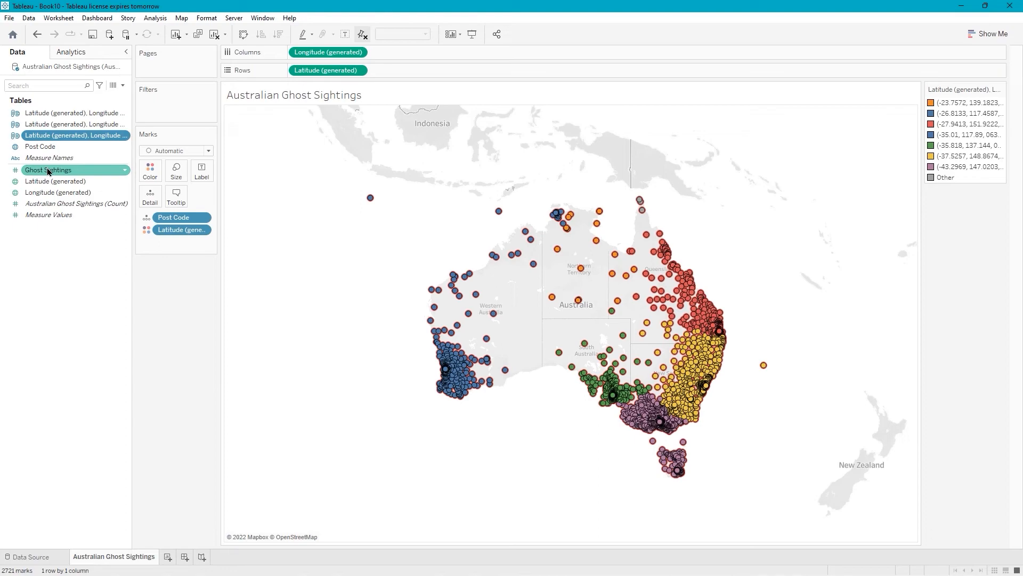
- Size the map marks by Ghost Sightings and moderately enlarge the overall mark size
drag(48, 170, 184, 177)
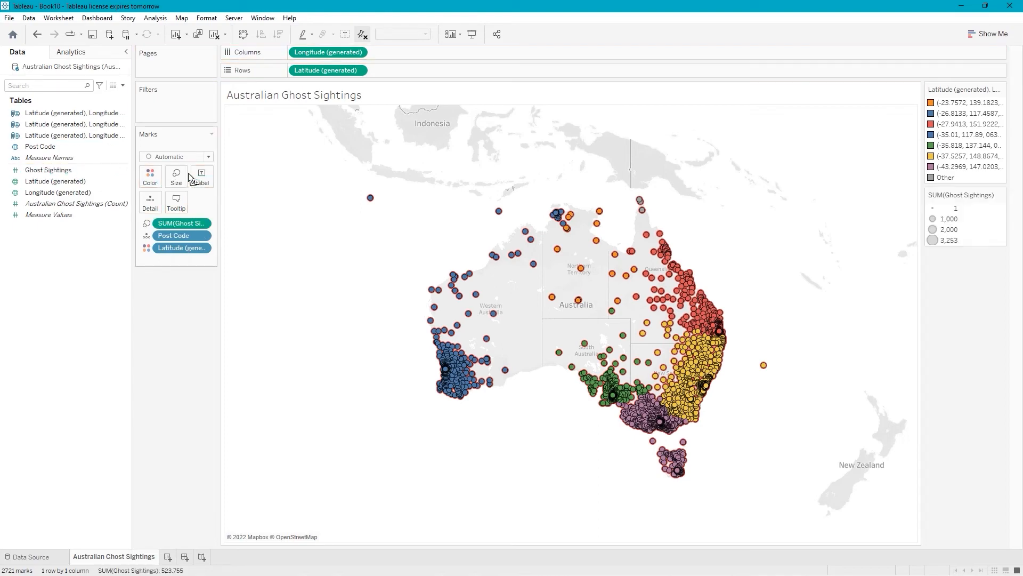
click(184, 177)
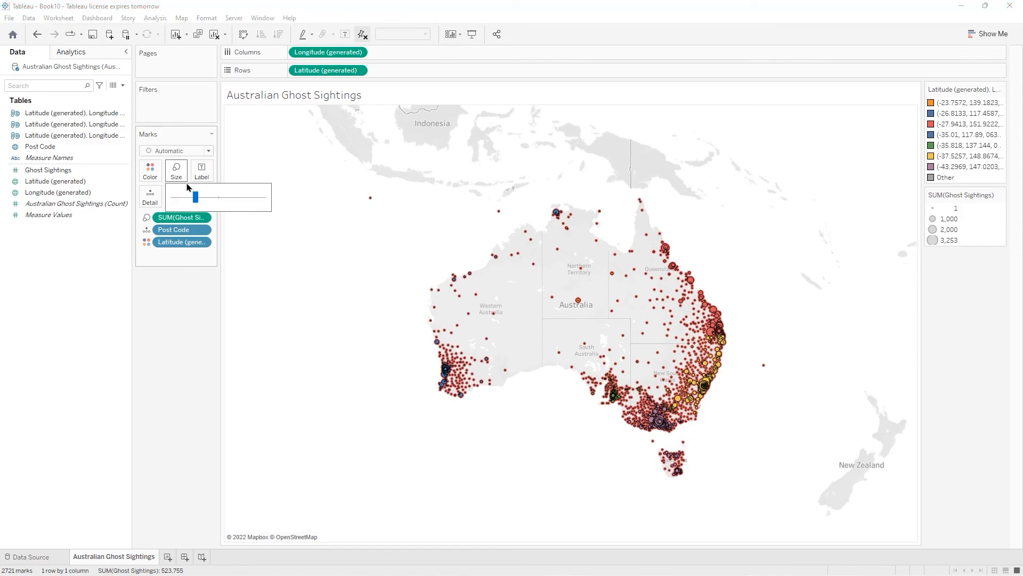
click(207, 198)
drag(207, 199, 212, 198)
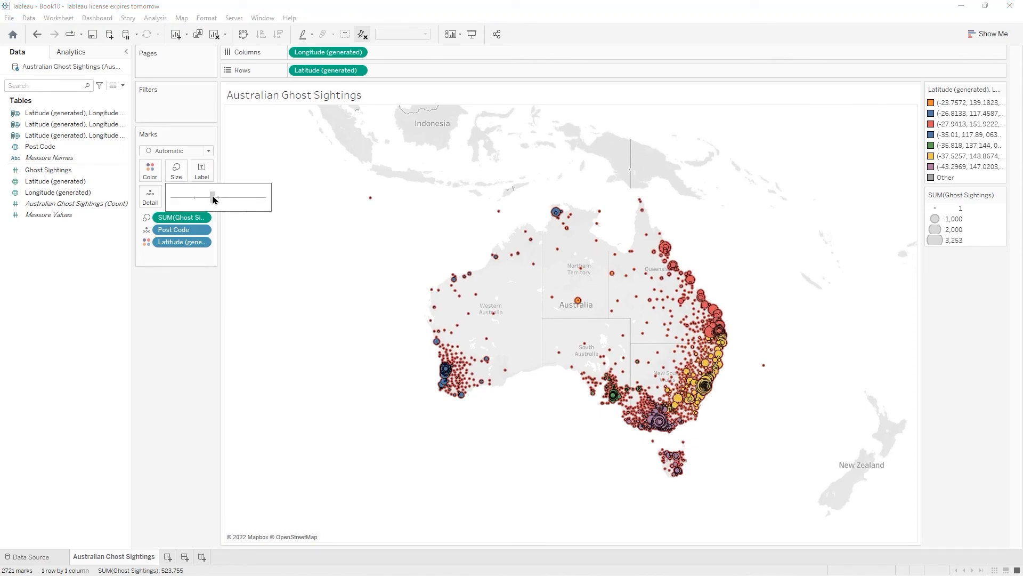
click(222, 199)
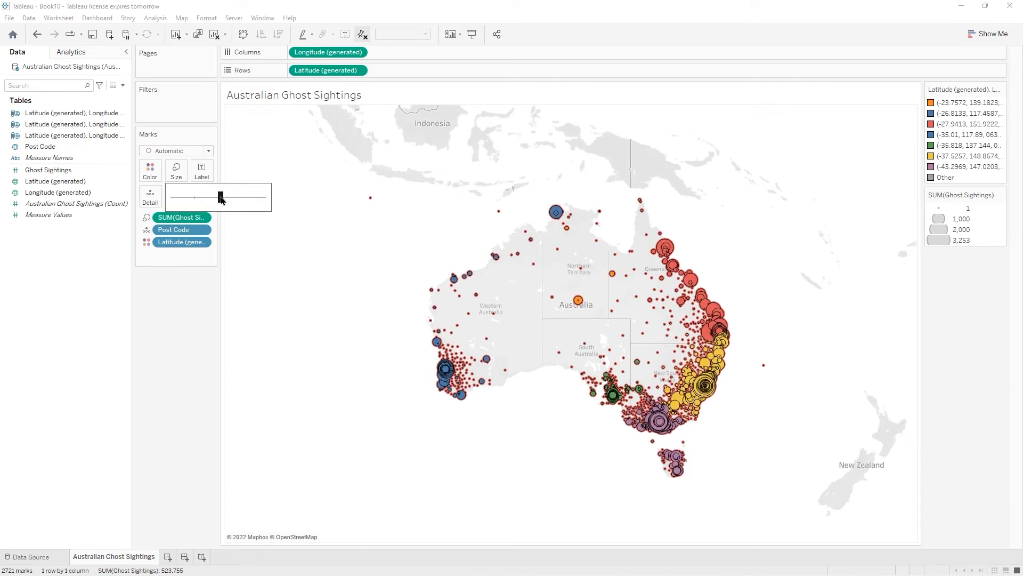
click(207, 198)
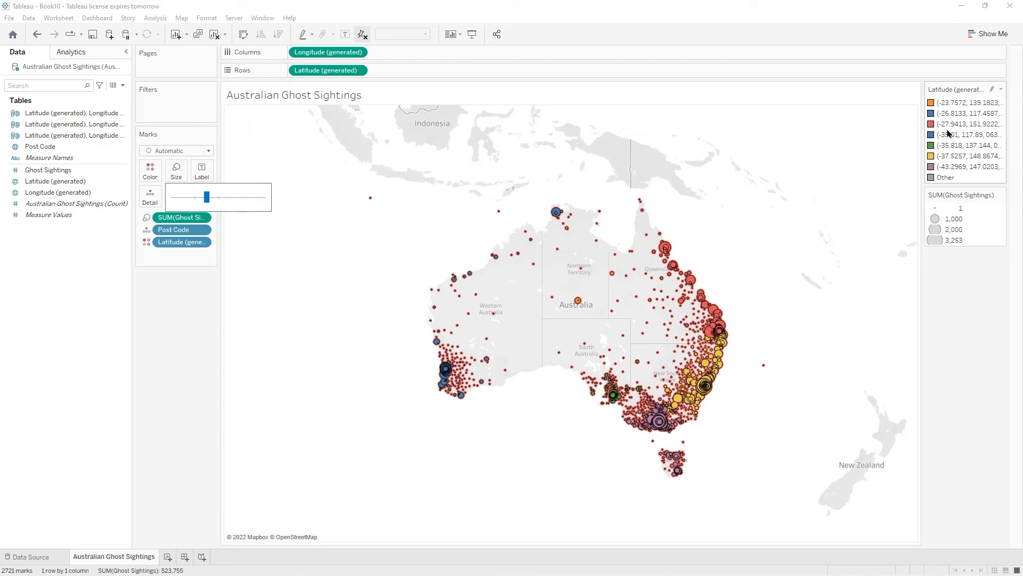
- Turn on highlighting of selected items for the colour legend, and give the orange group the alias Northern
click(1001, 90)
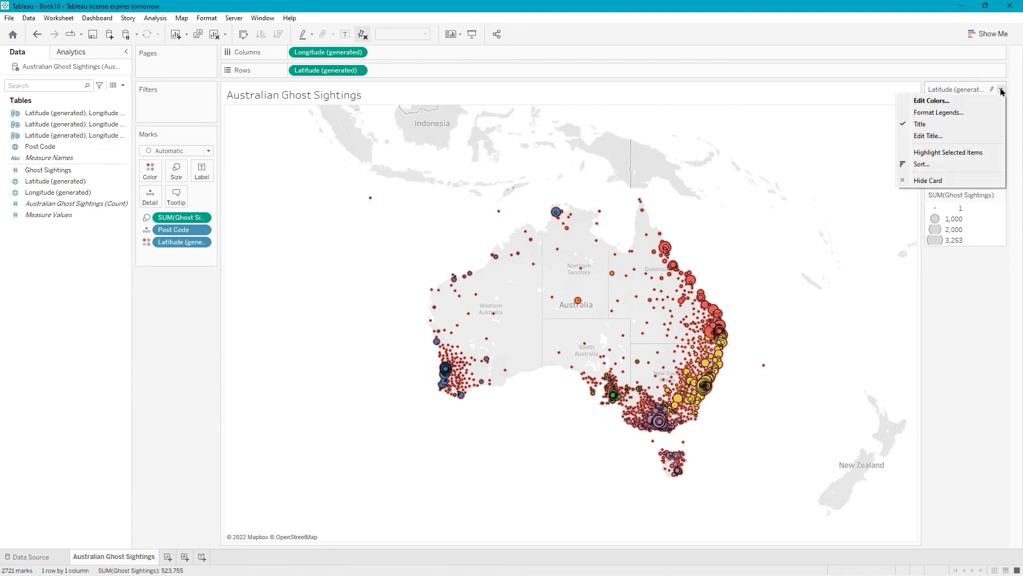
click(962, 153)
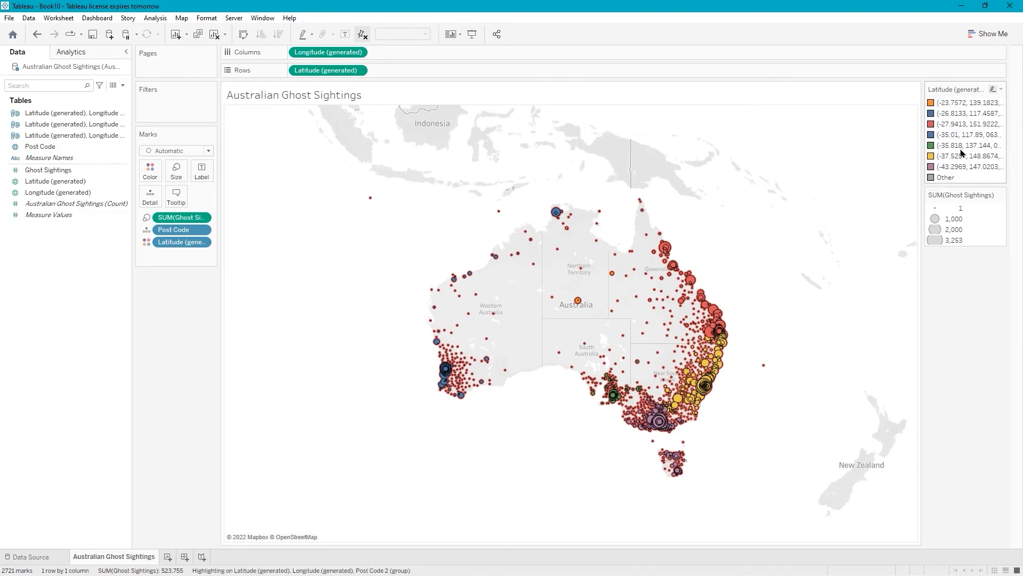
right_click(957, 105)
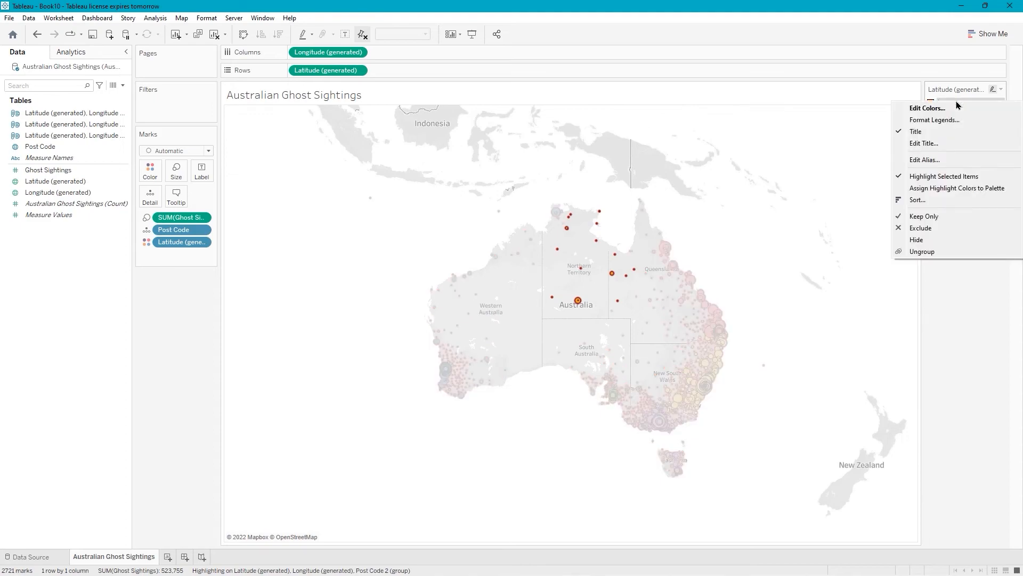
click(934, 161)
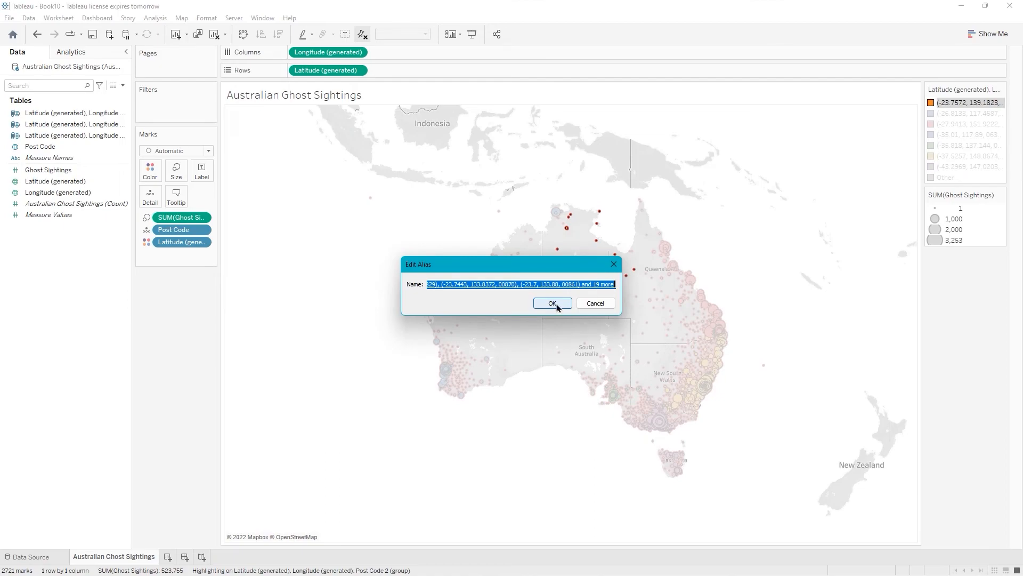
text(Northern)
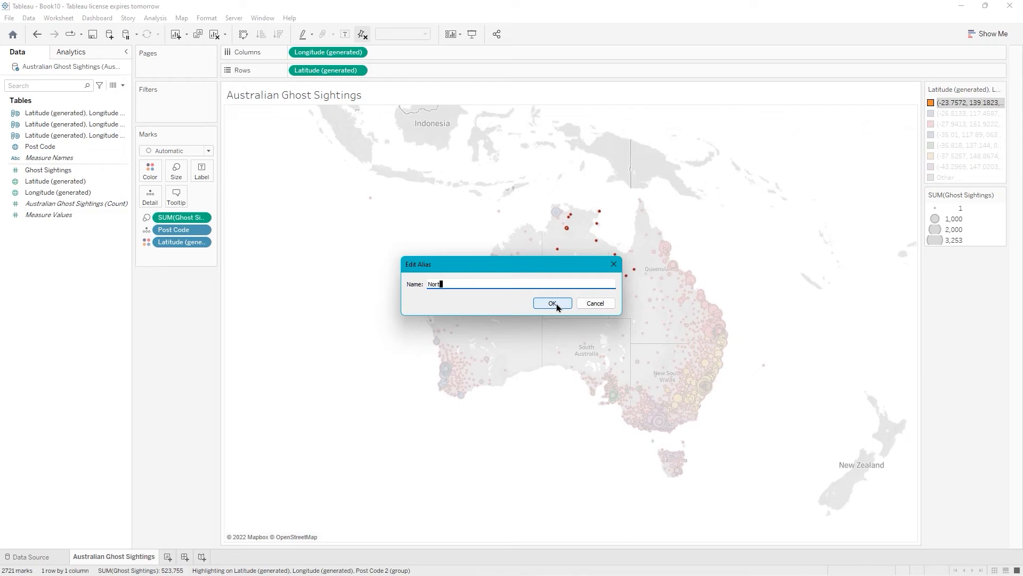
click(557, 306)
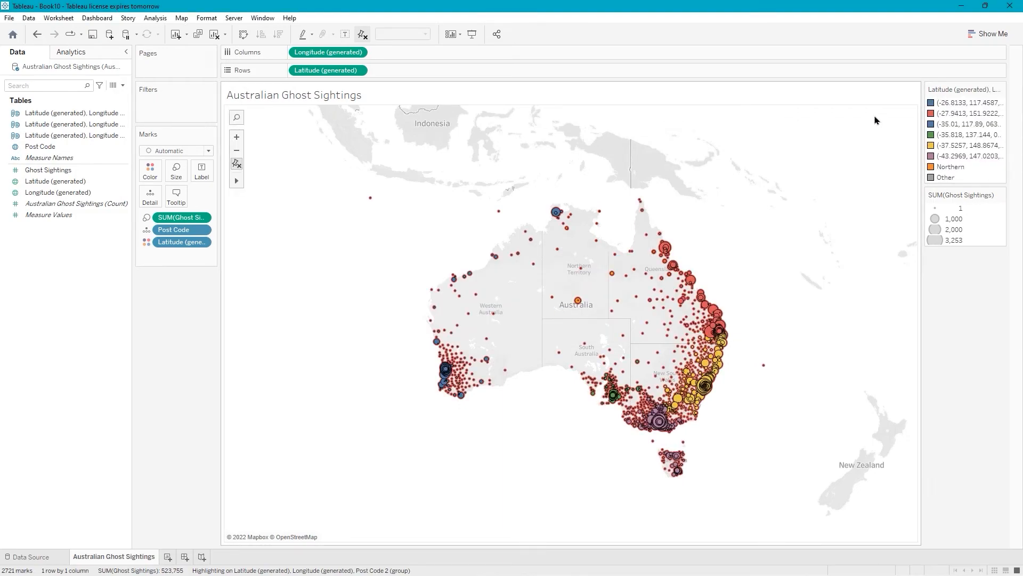
- Alias the northwestern group Northwest, red Northeast, southwestern blue Southwest, green Eastern, yellow Southern, and purple Central
right_click(952, 106)
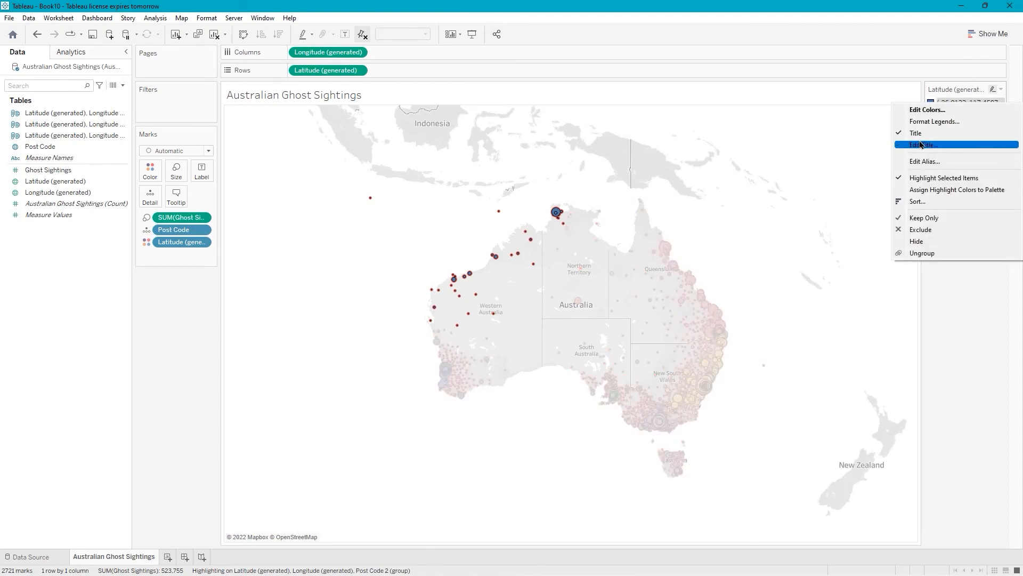
click(918, 161)
key(Return)
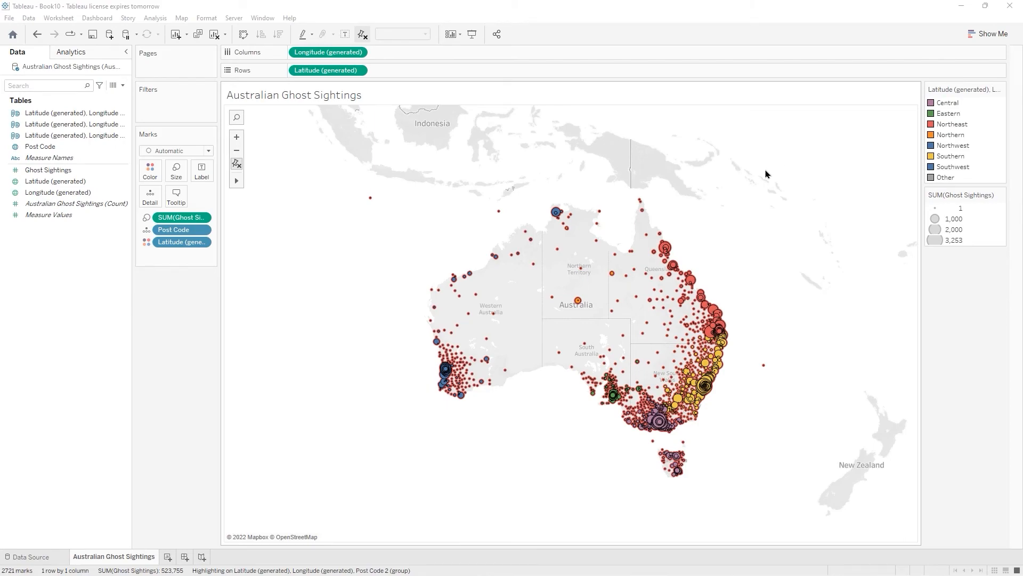
- Highlight the Southwest, Southern, Northwest, Northern, Northeast, Eastern and Central groups one by one to check which map marks each name covers
click(953, 170)
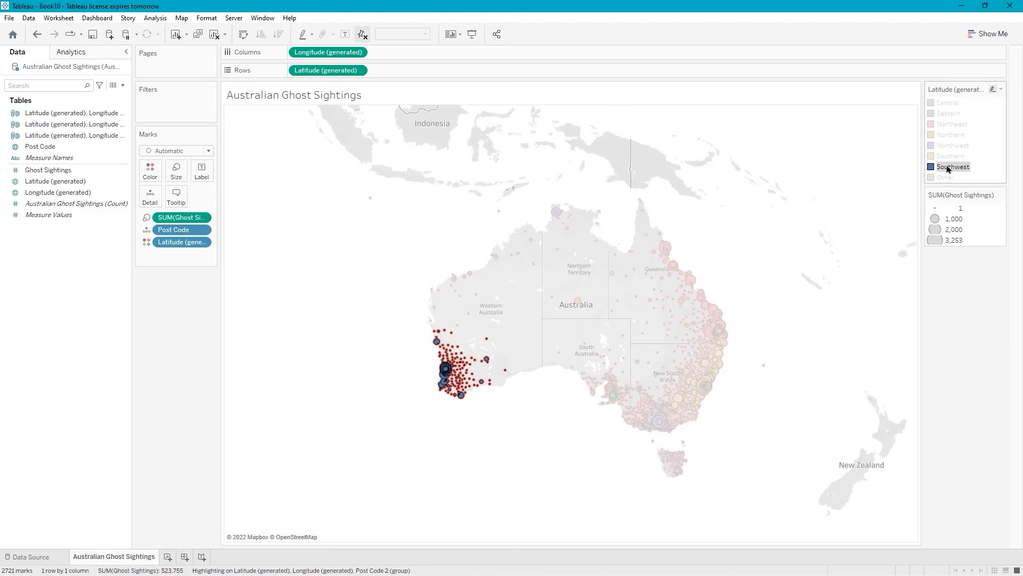
click(956, 158)
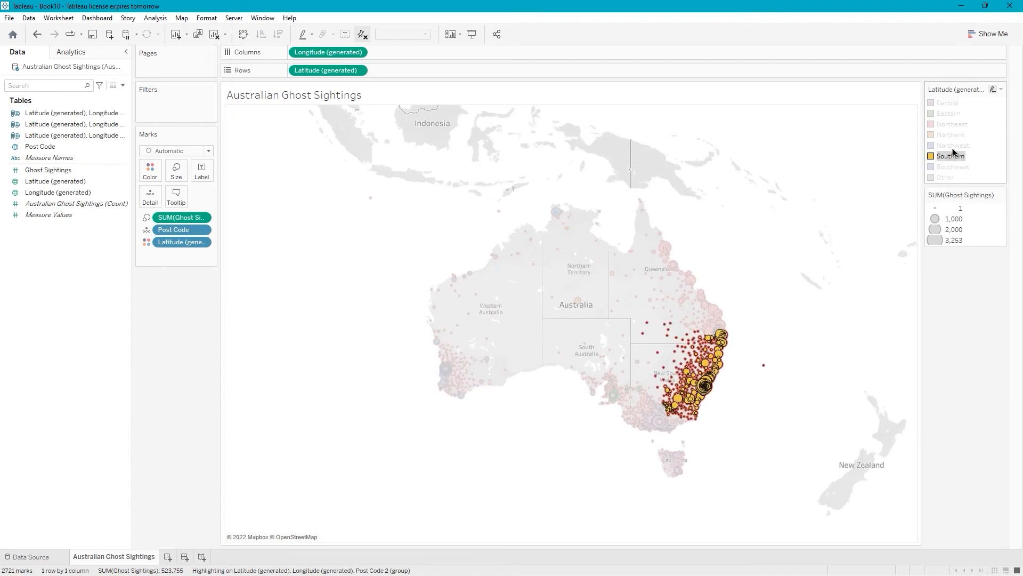
click(952, 147)
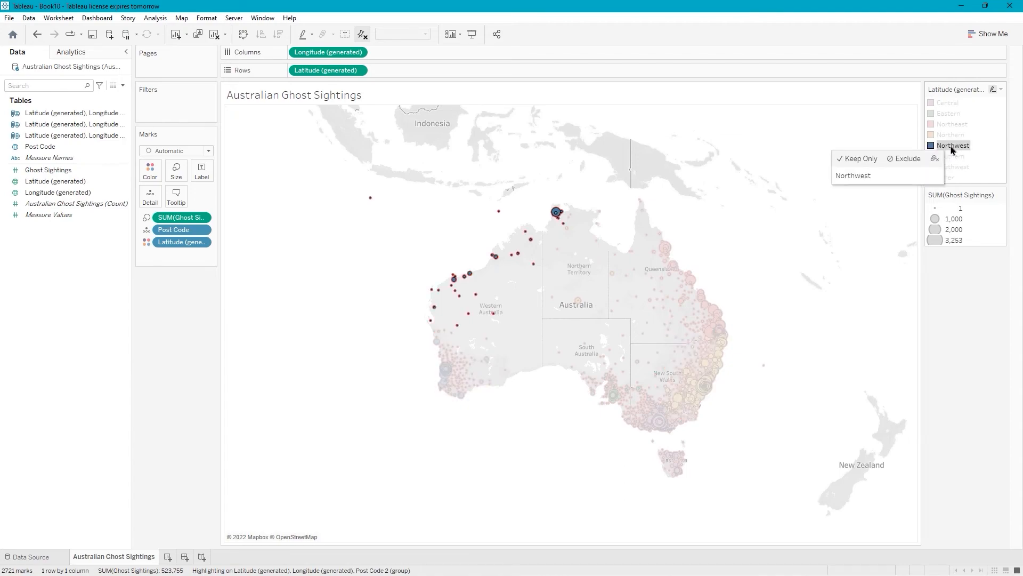
click(952, 136)
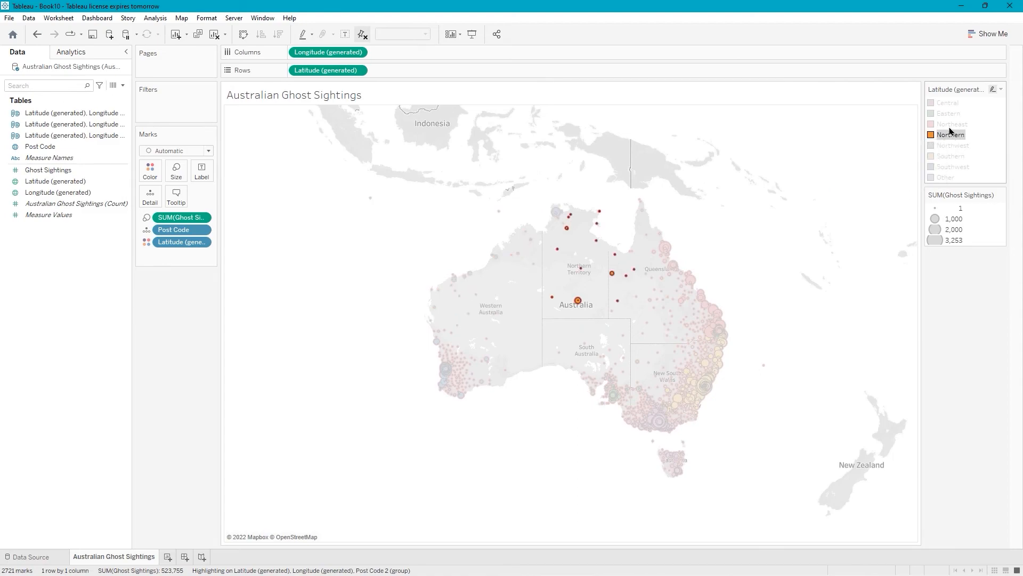
click(951, 130)
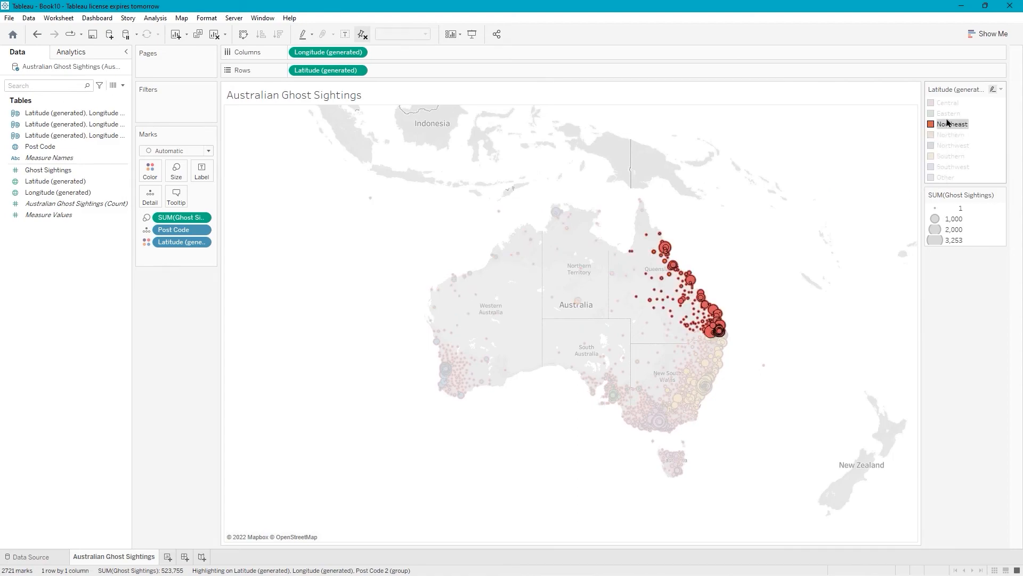
click(947, 114)
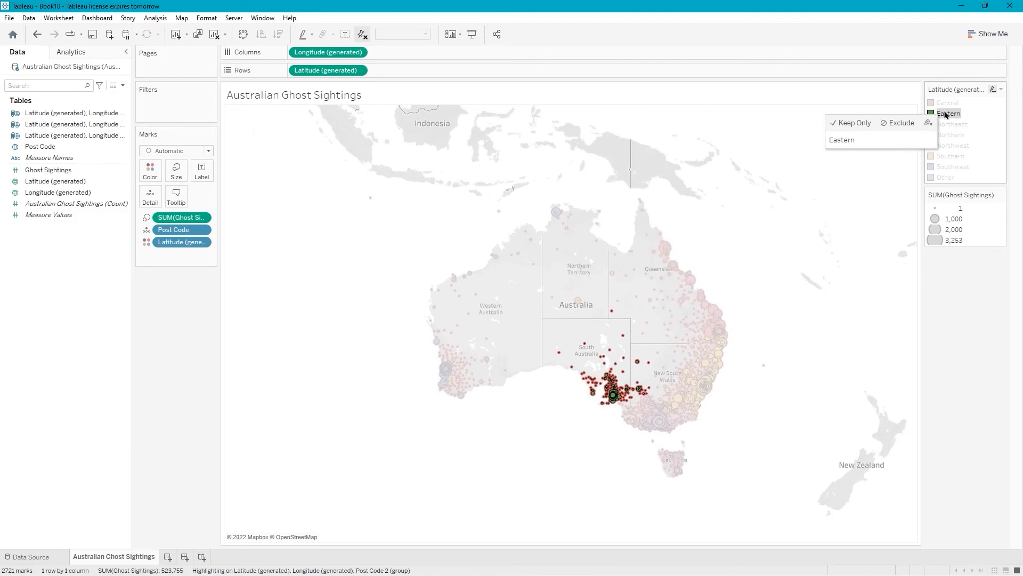
click(944, 103)
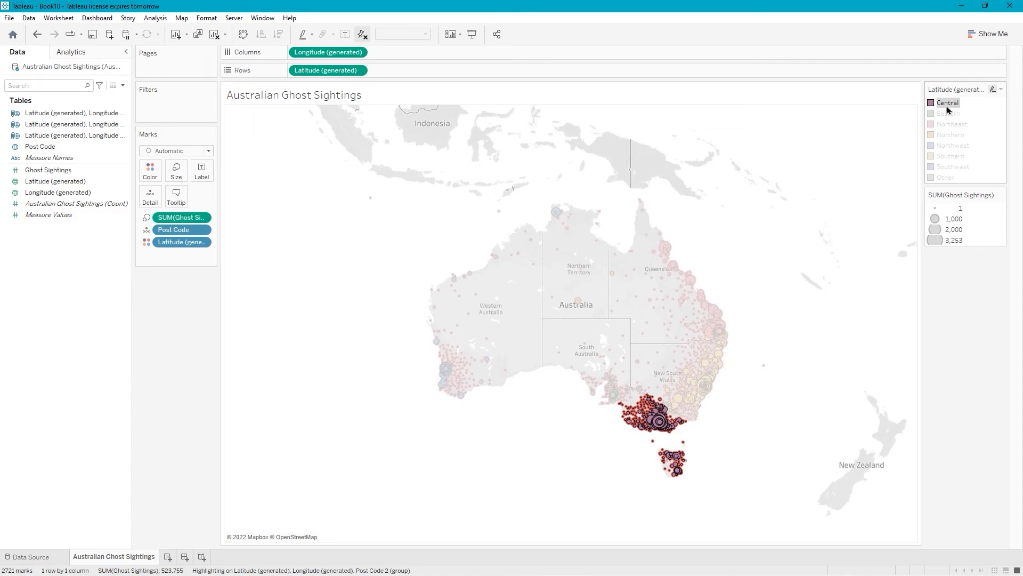
- Change the alias of the green South Australian group to Central1
click(949, 114)
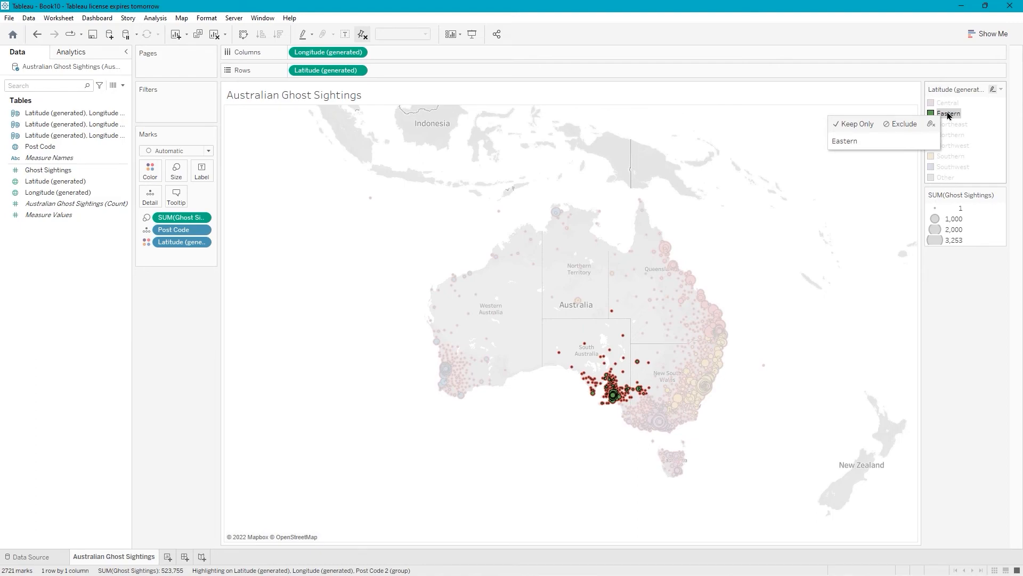
right_click(948, 114)
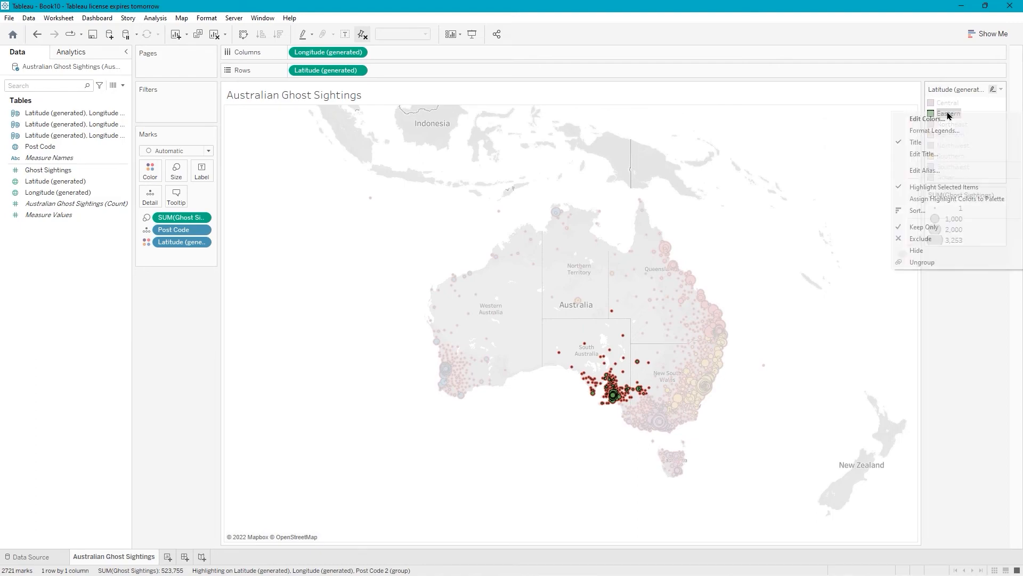
click(927, 170)
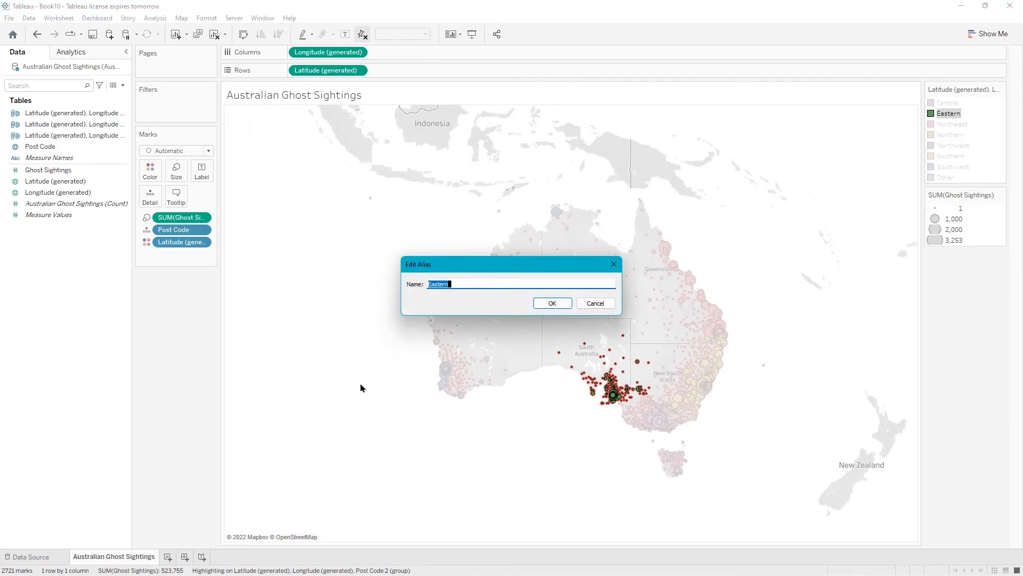
text(Central11)
key(BackSpace)
key(Return)
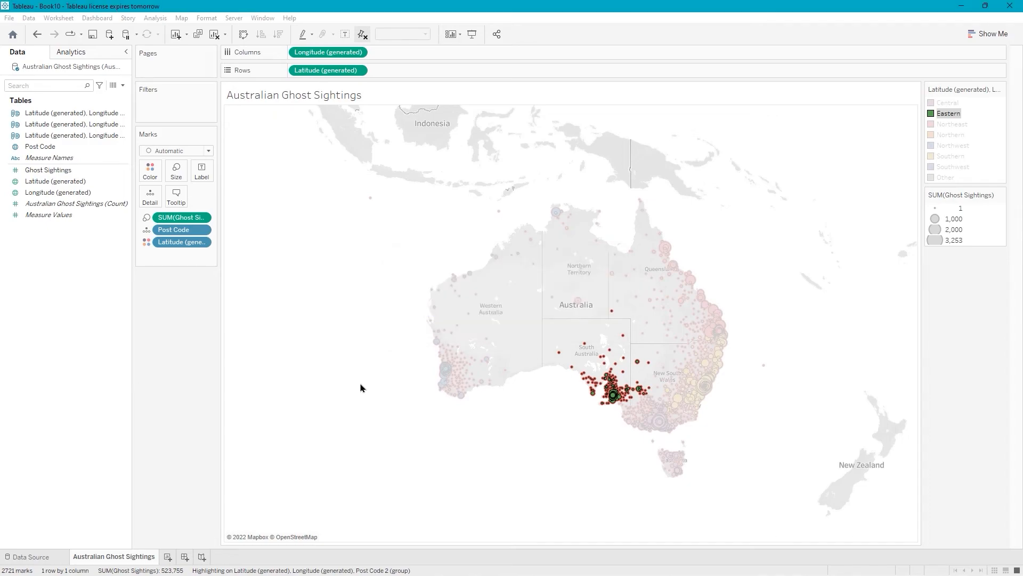
- Compare the Central and Southwest groups on the map and change the purple Central group's alias to Southeast
click(942, 102)
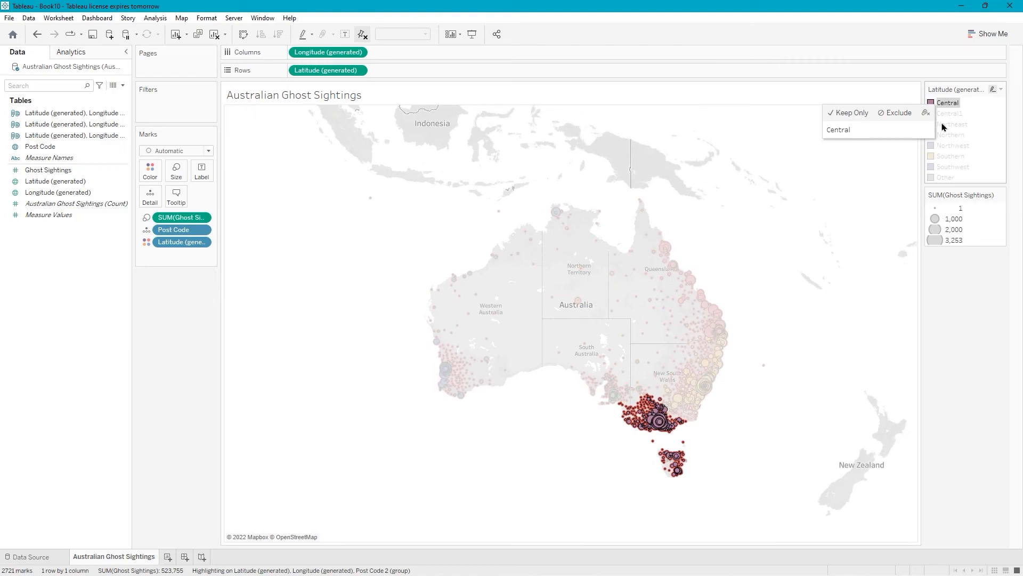
click(947, 167)
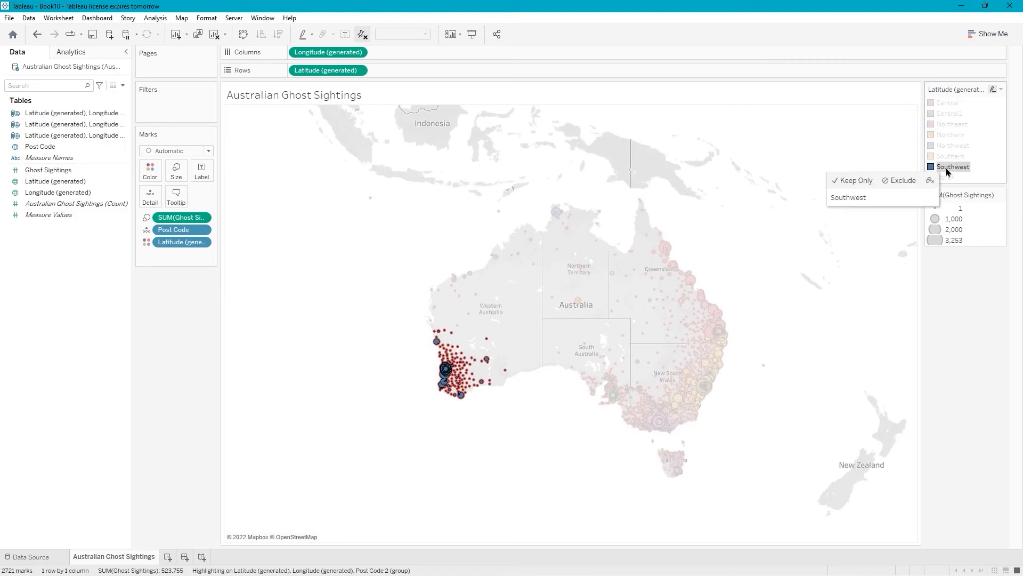
click(951, 104)
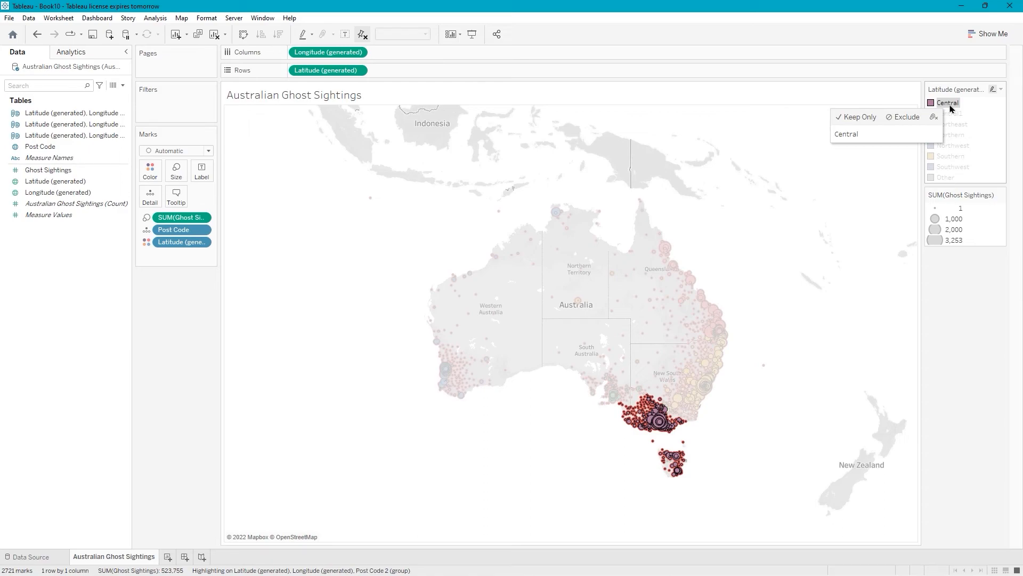
right_click(951, 105)
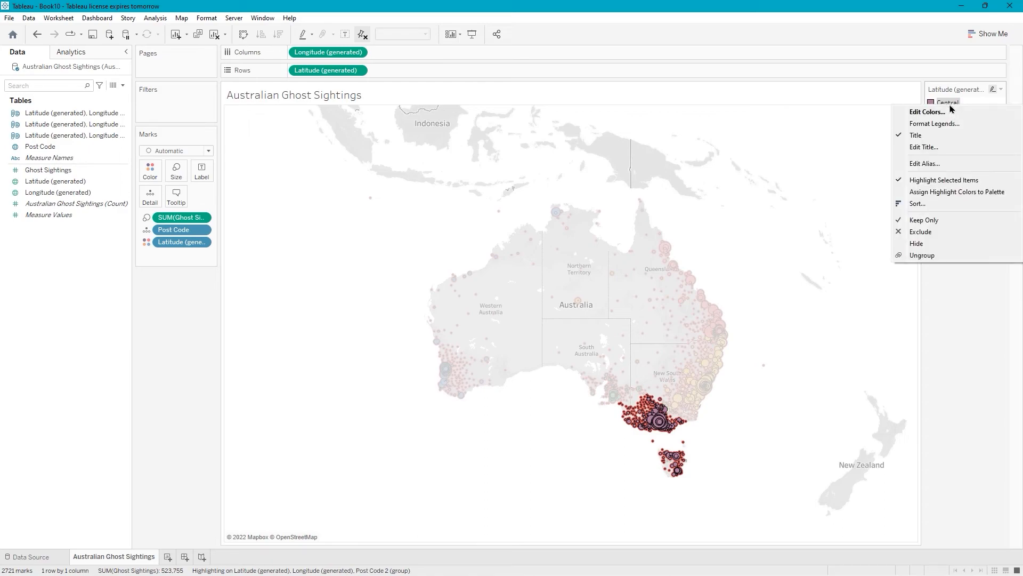
click(917, 166)
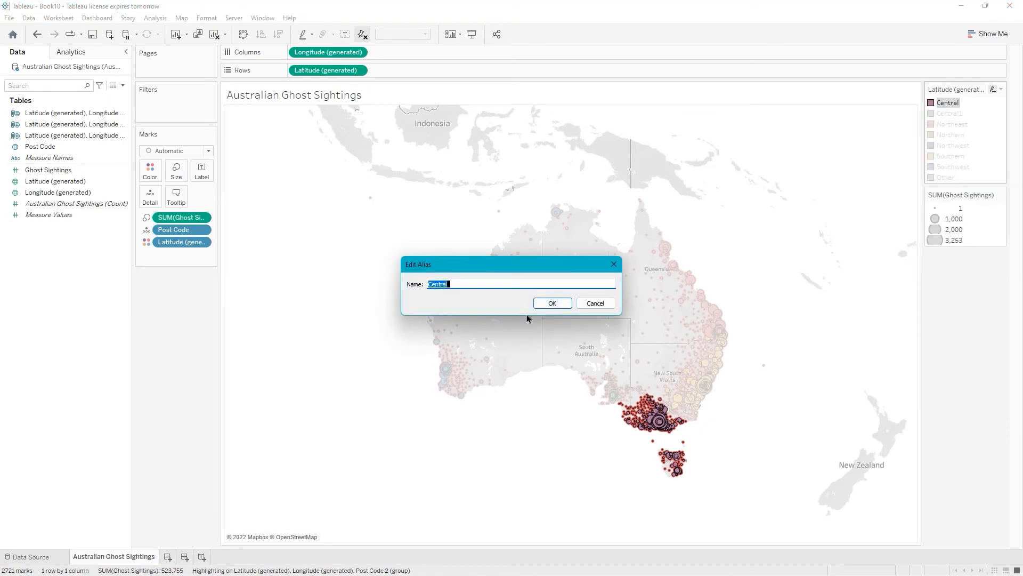
text(Southeast)
key(Return)
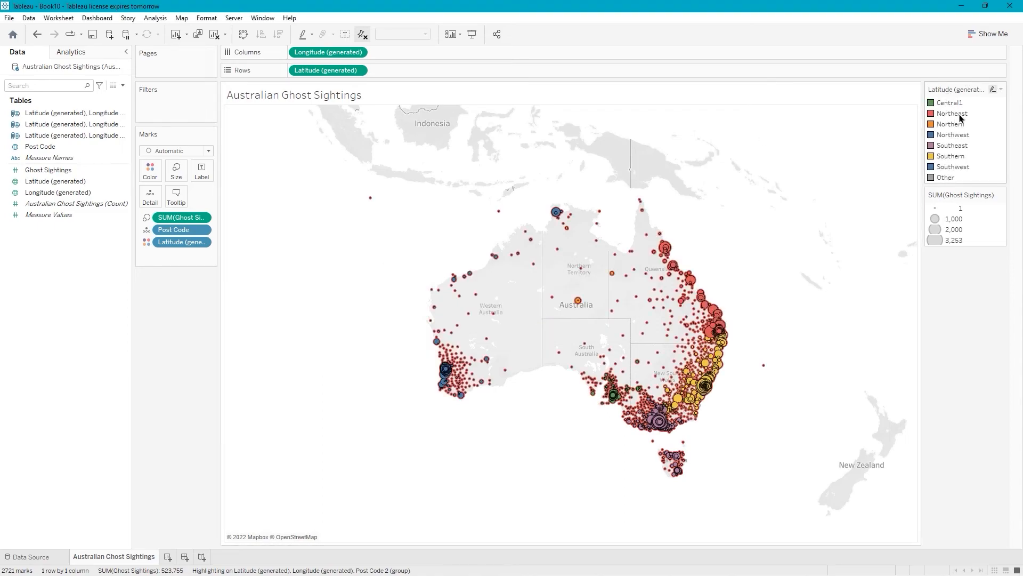
- Change the alias of the green South Australian group from Central1 to Central
right_click(955, 104)
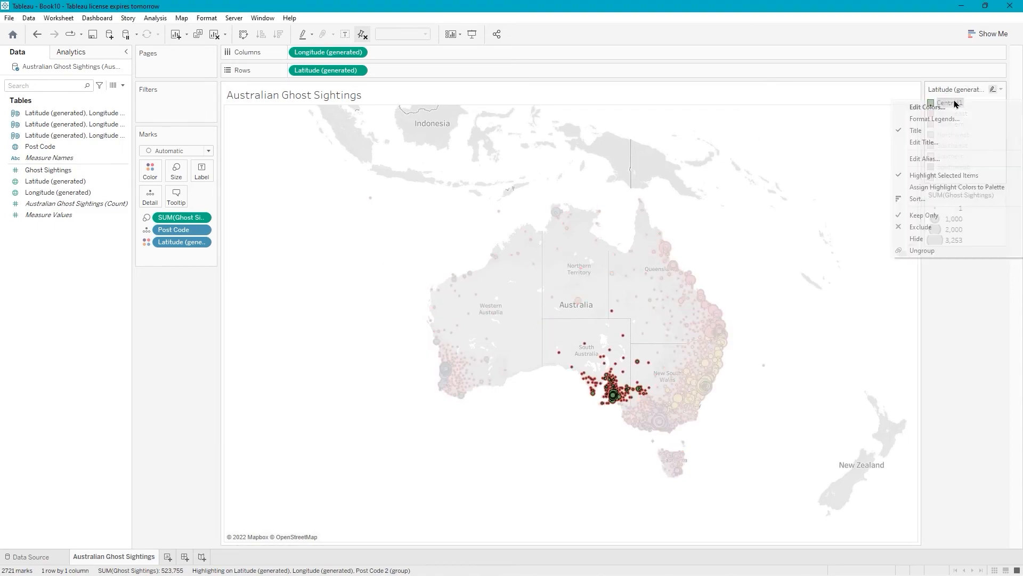
click(926, 159)
click(451, 283)
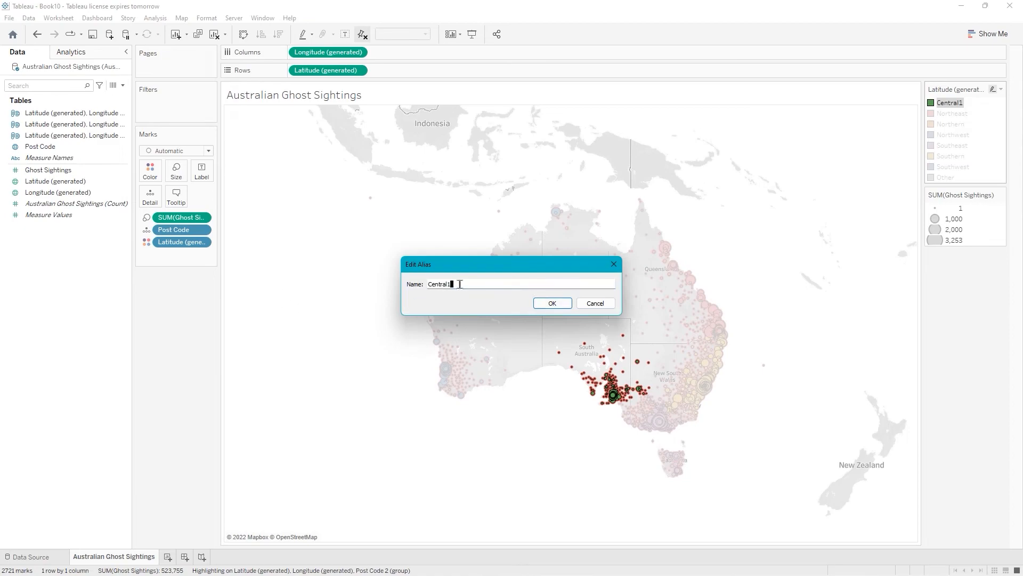
key(BackSpace)
key(Return)
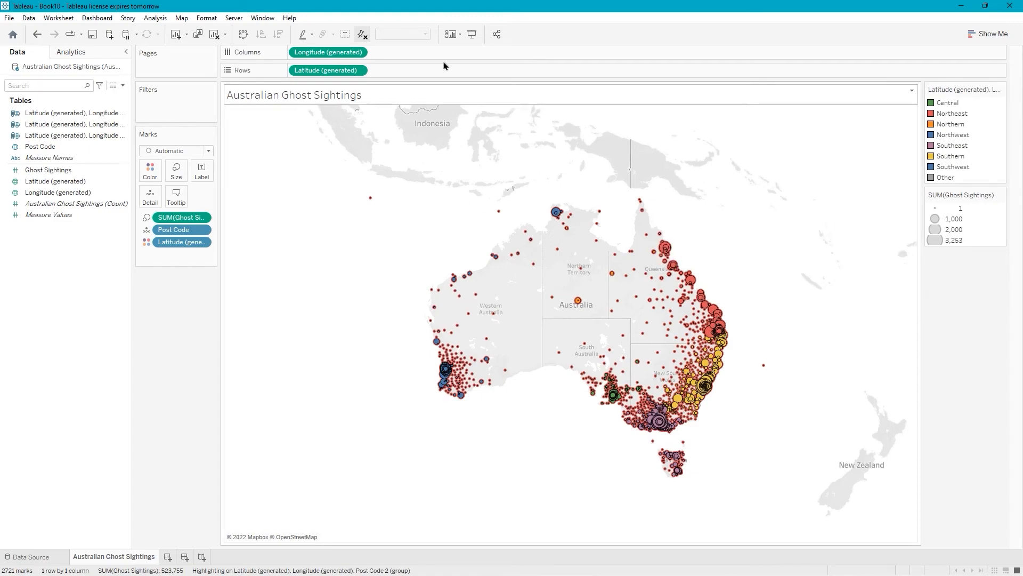
- Save the workbook as Australian Ghost Sightings
click(92, 35)
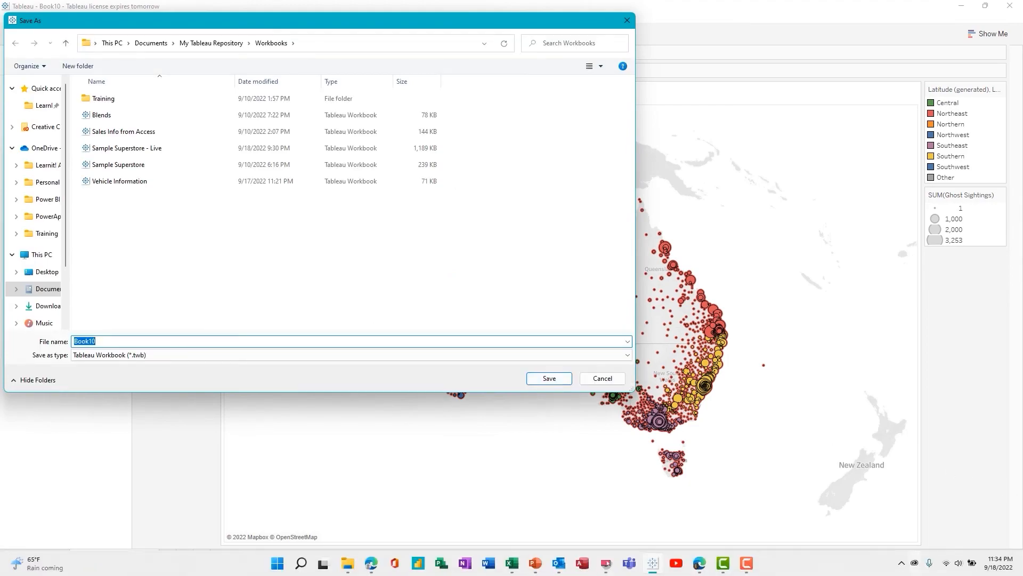
text(Australian Ghost Sightings)
key(Return)
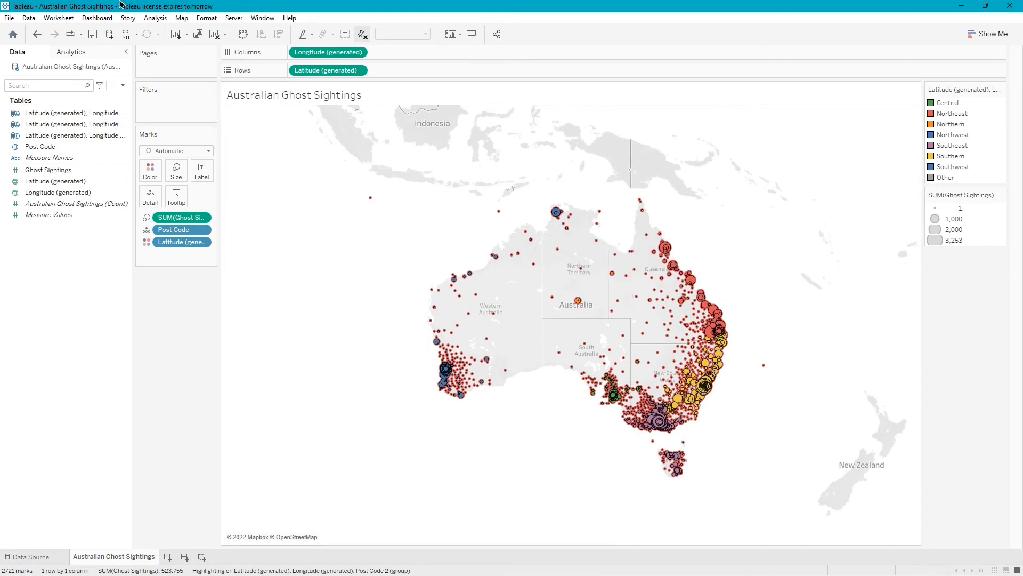
- Set the map's background style to Satellite after trying Normal, turn on water labels, and save the workbook
click(187, 21)
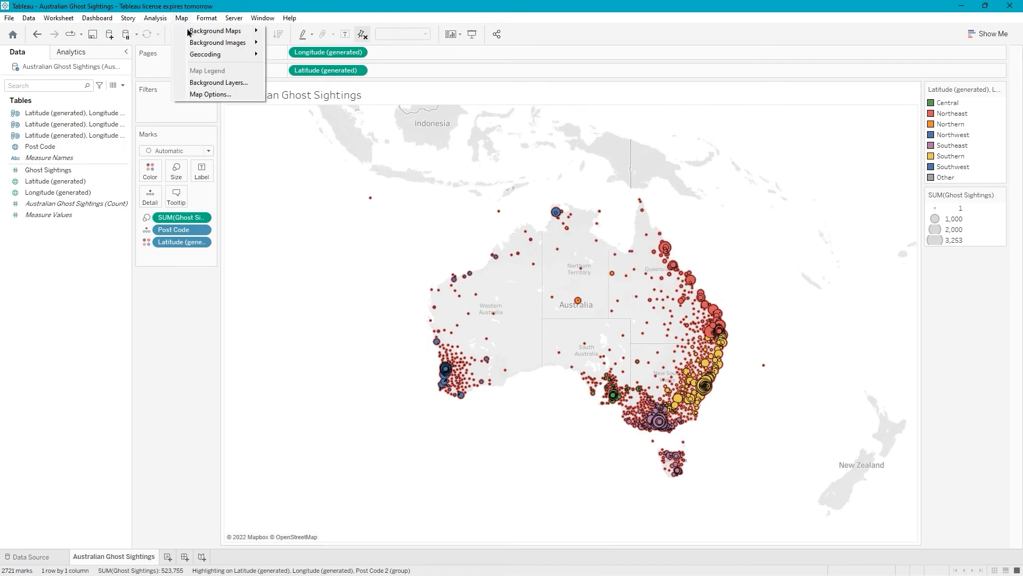
click(199, 90)
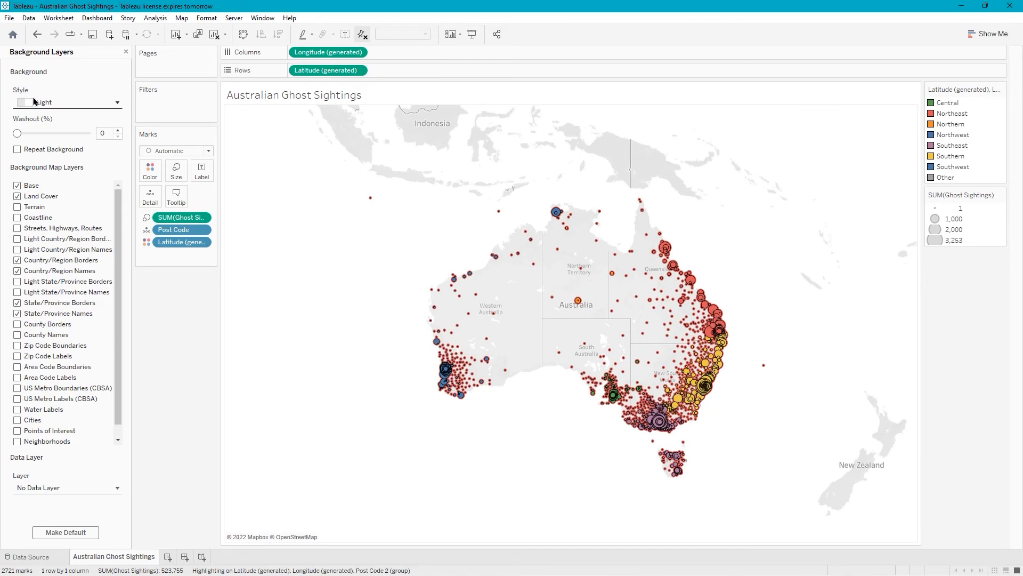
click(118, 104)
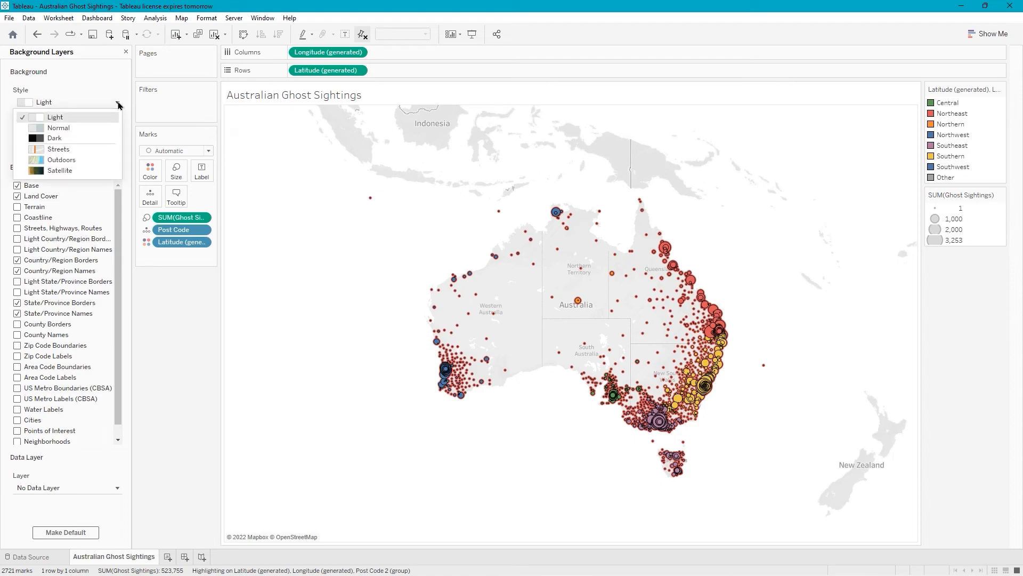
click(75, 130)
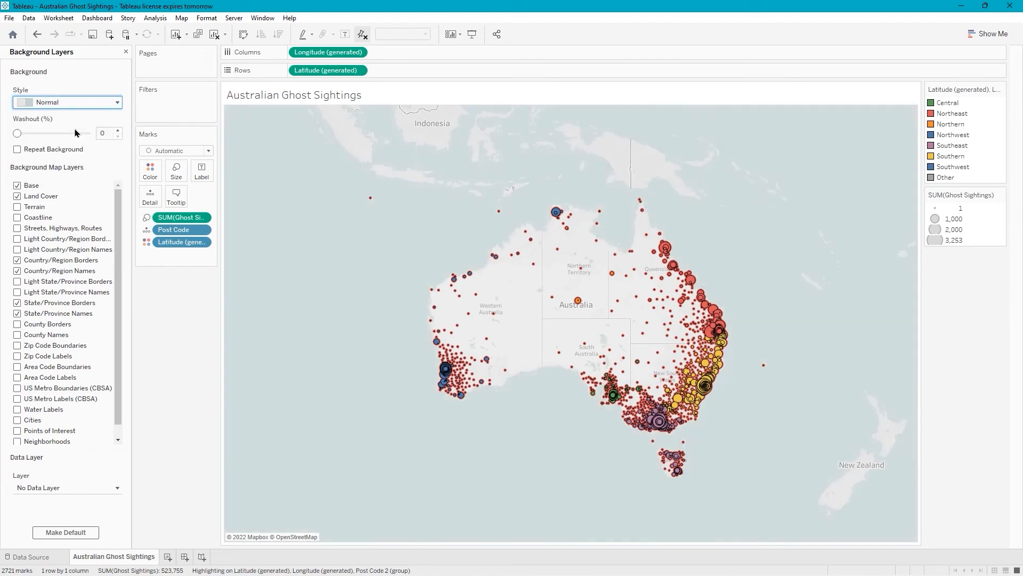
click(116, 104)
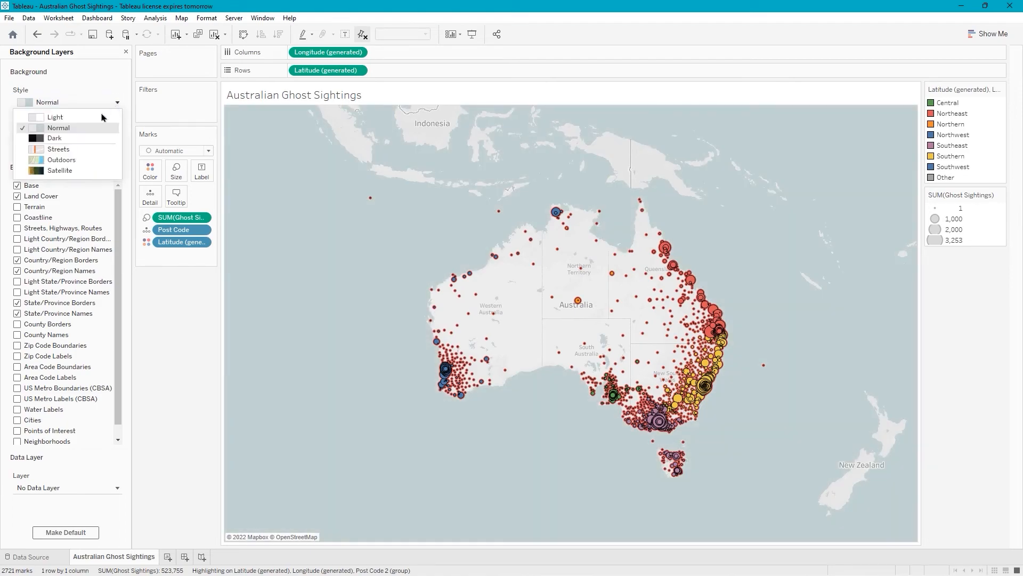
click(57, 172)
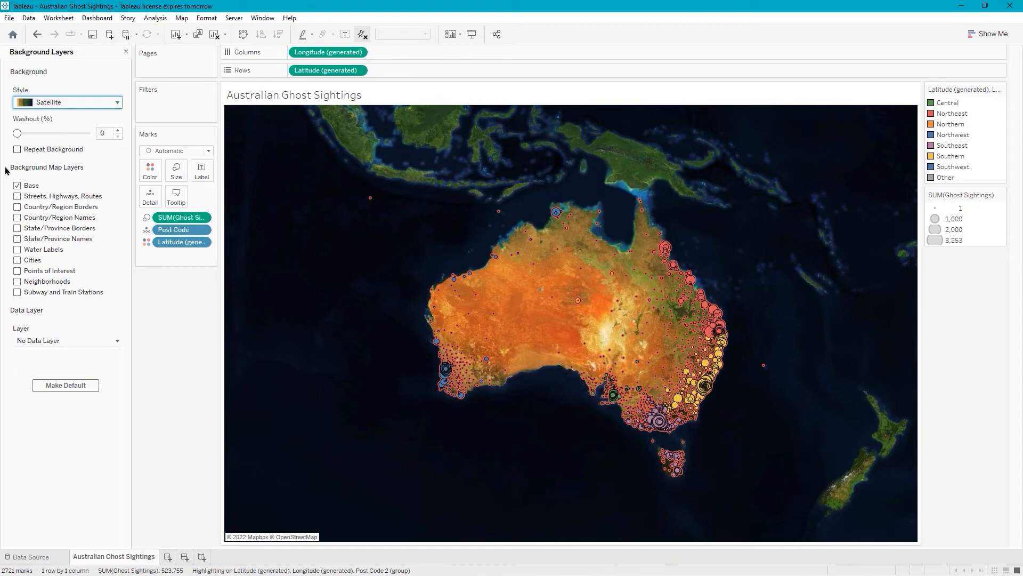
click(17, 249)
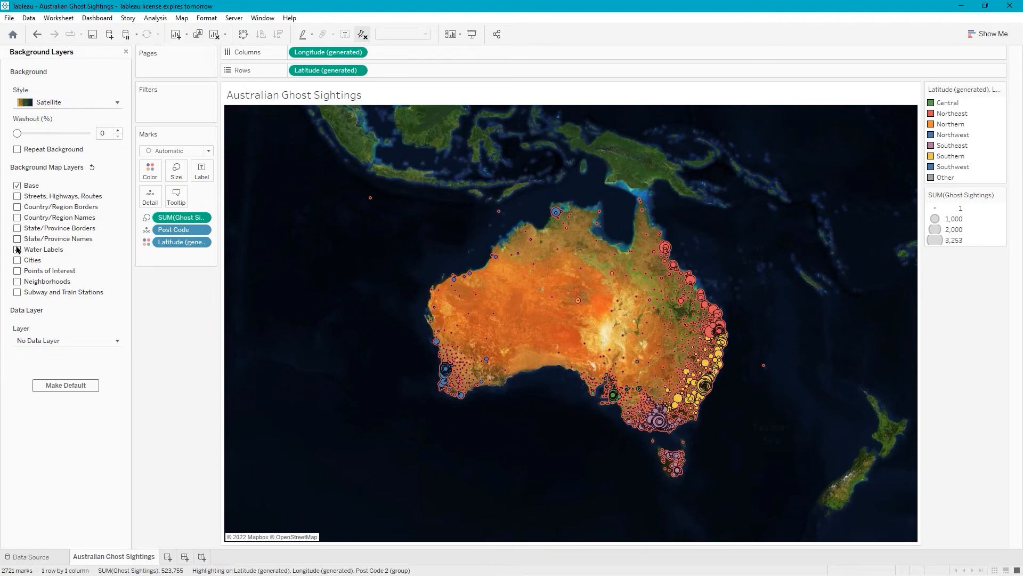
click(17, 250)
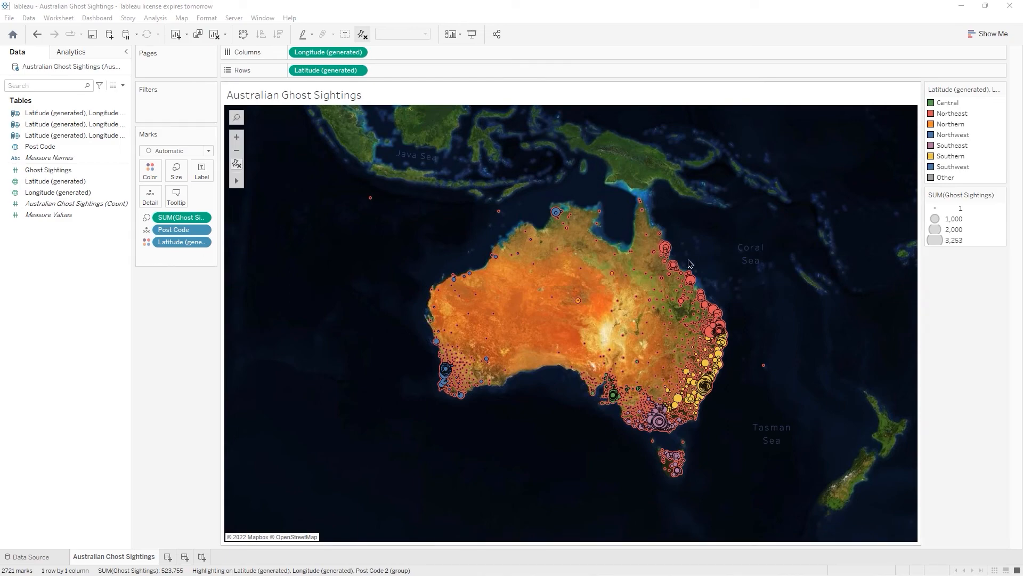
mouse_move(688, 270)
click(92, 35)
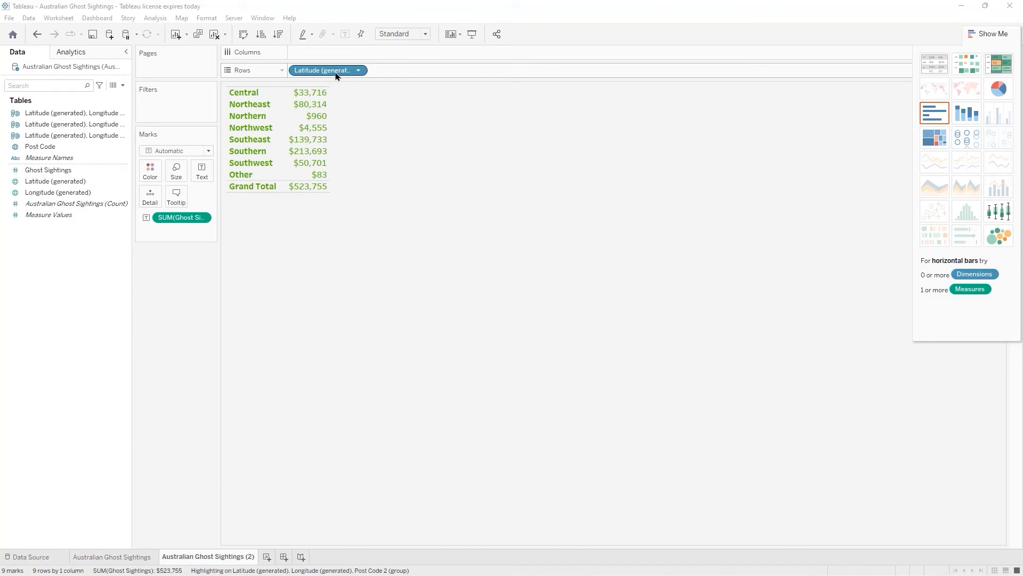
click(100, 137)
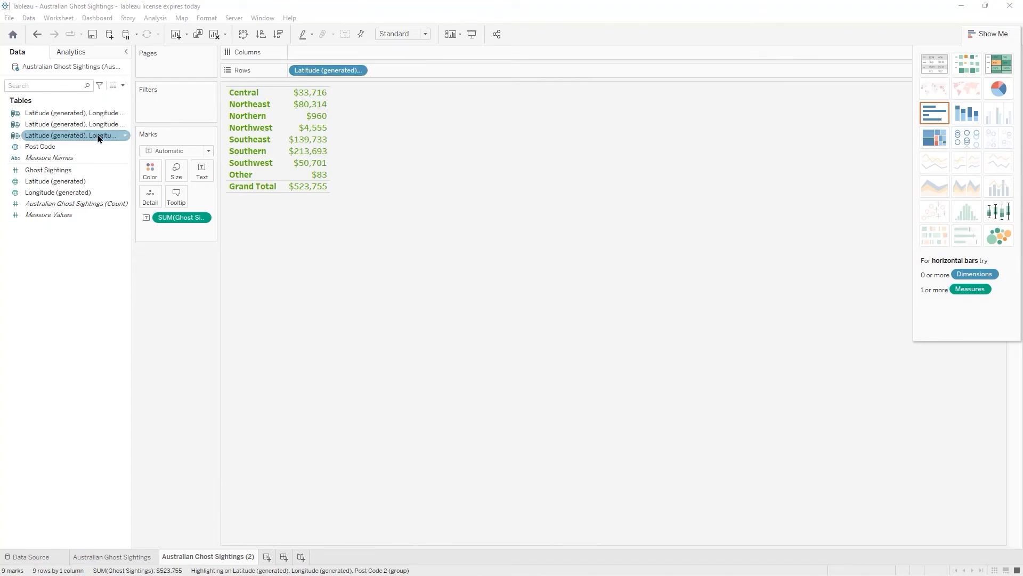
click(98, 137)
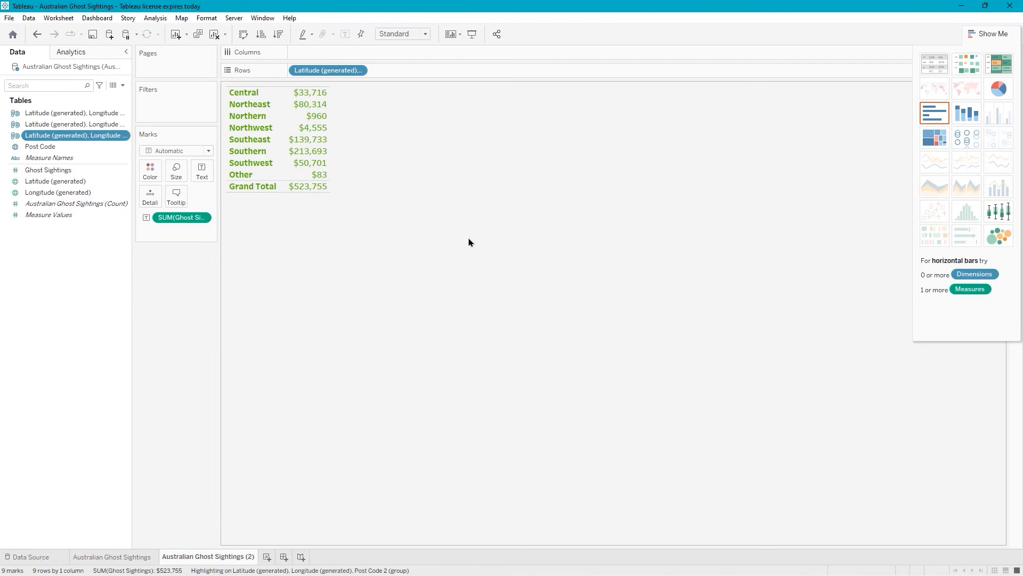
click(469, 242)
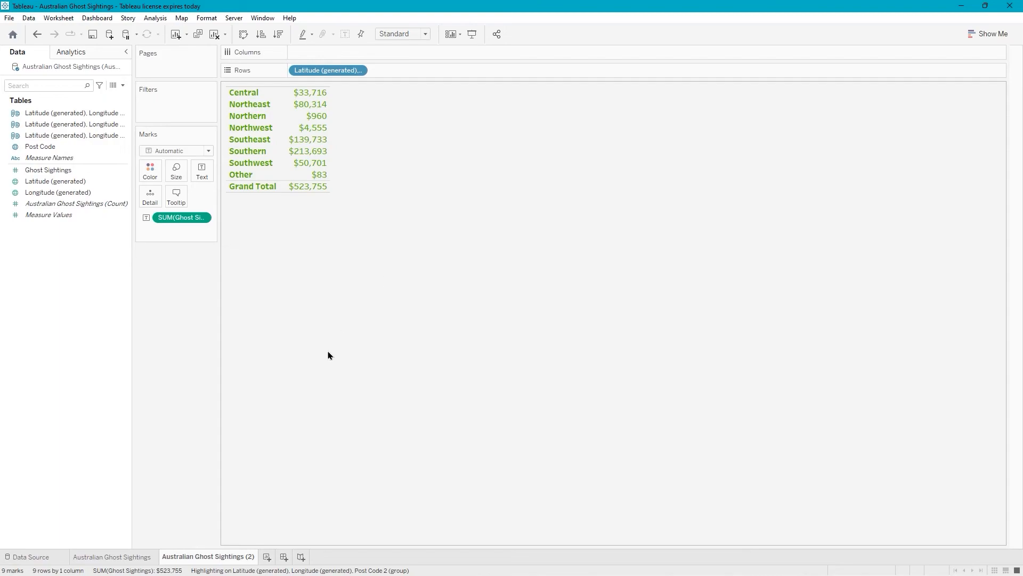
- Create a new dashboard and give it a fixed size of 1500 px wide by 900 px high
click(284, 557)
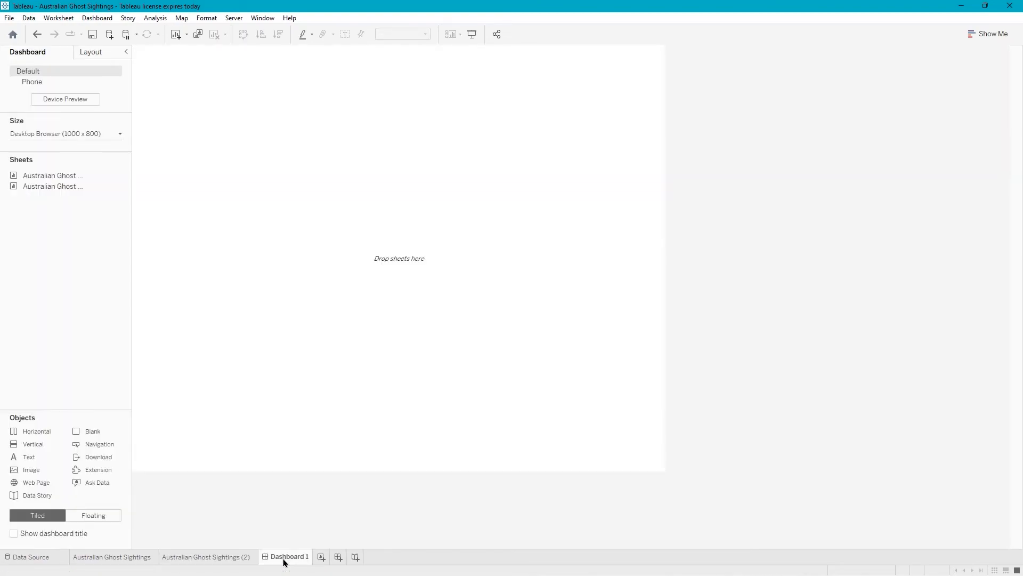
click(66, 133)
double_click(30, 196)
text(1500)
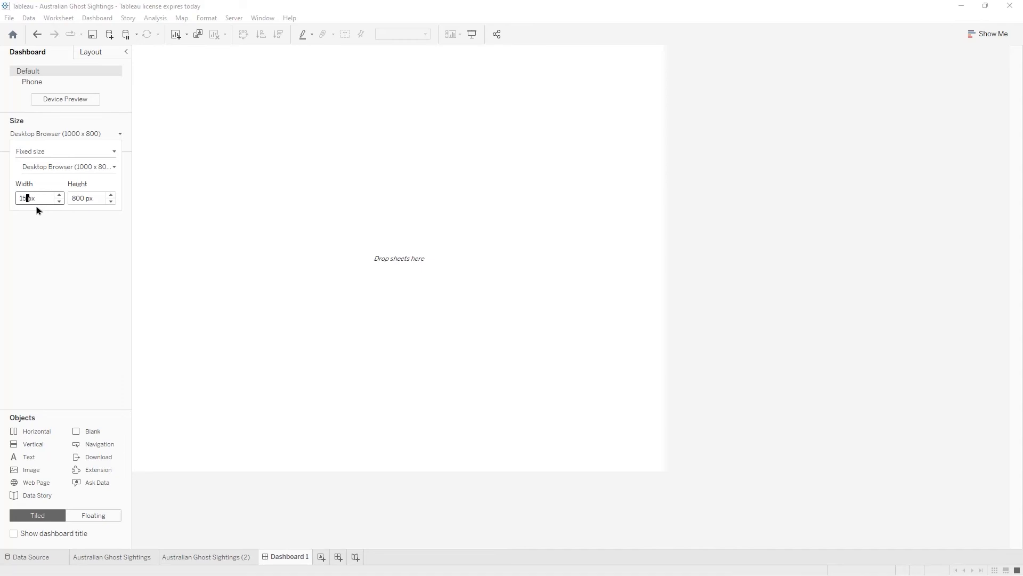
key(Tab)
text(900)
key(Return)
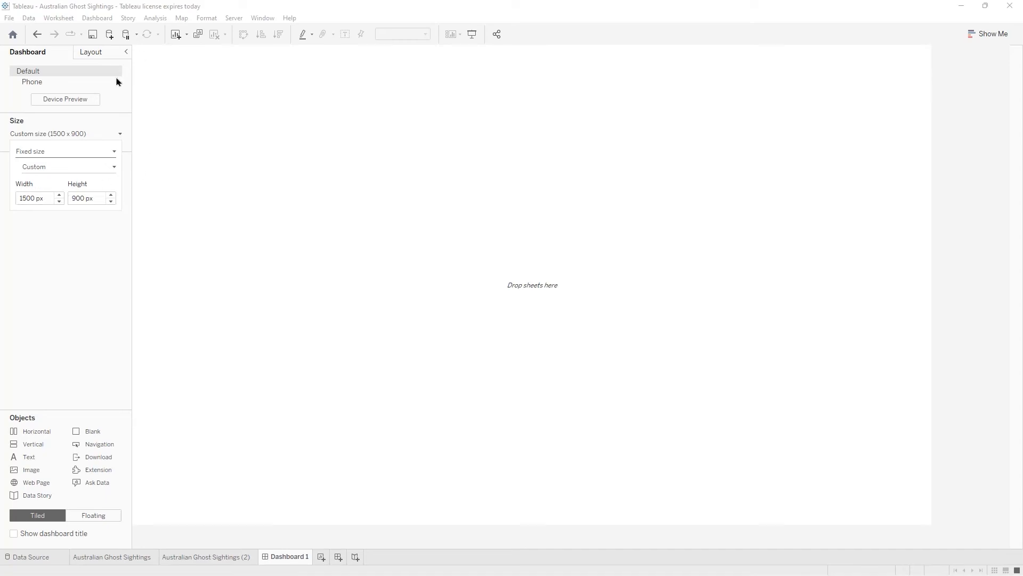
click(117, 135)
click(118, 136)
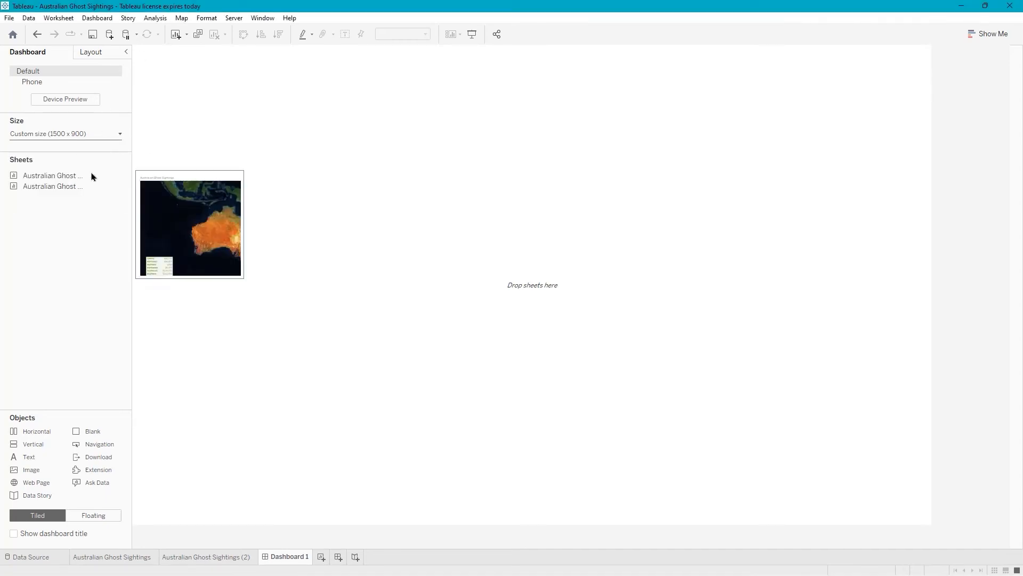
- Add the Australian Ghost Sightings map and the Australian Ghost Sightings (2) table to the dashboard, with the table beside the map
drag(33, 177, 253, 183)
drag(401, 207, 401, 206)
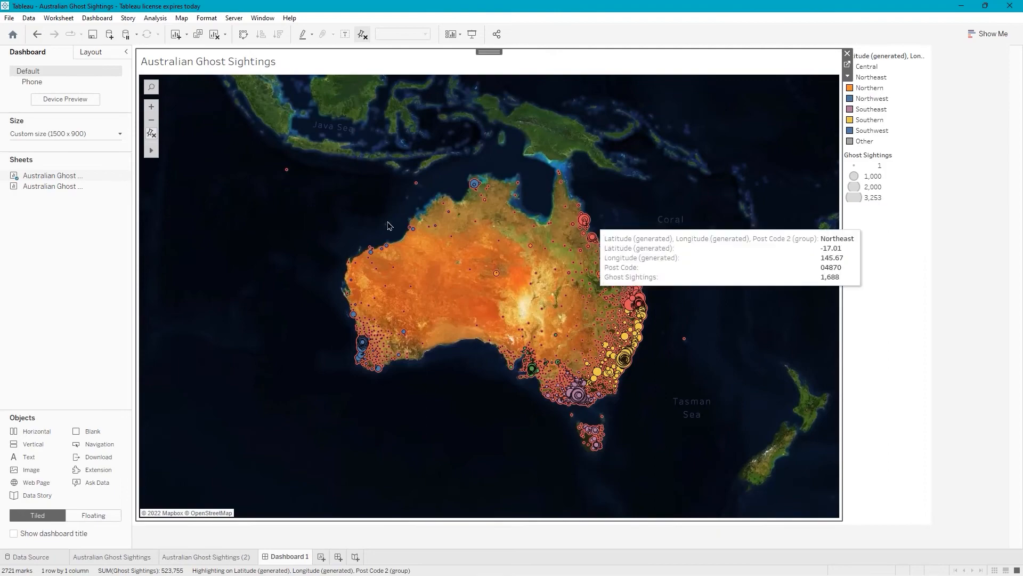
mouse_move(47, 188)
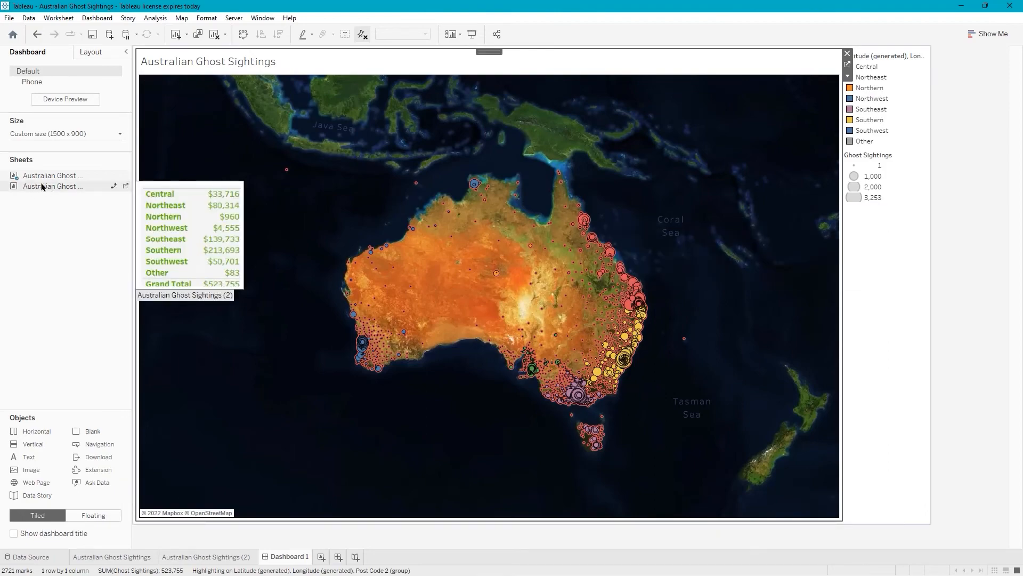
drag(38, 190, 606, 282)
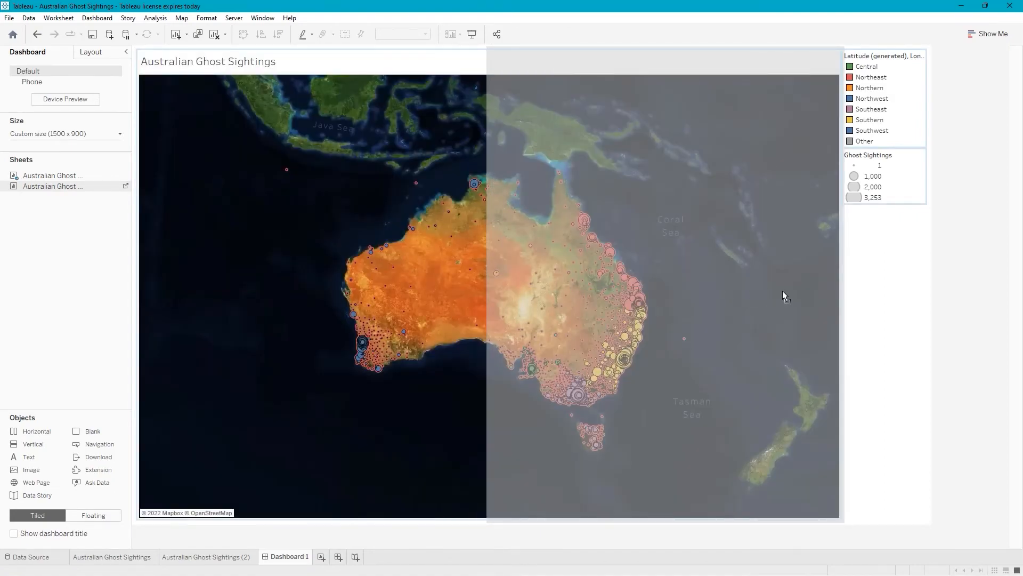
drag(783, 291, 783, 291)
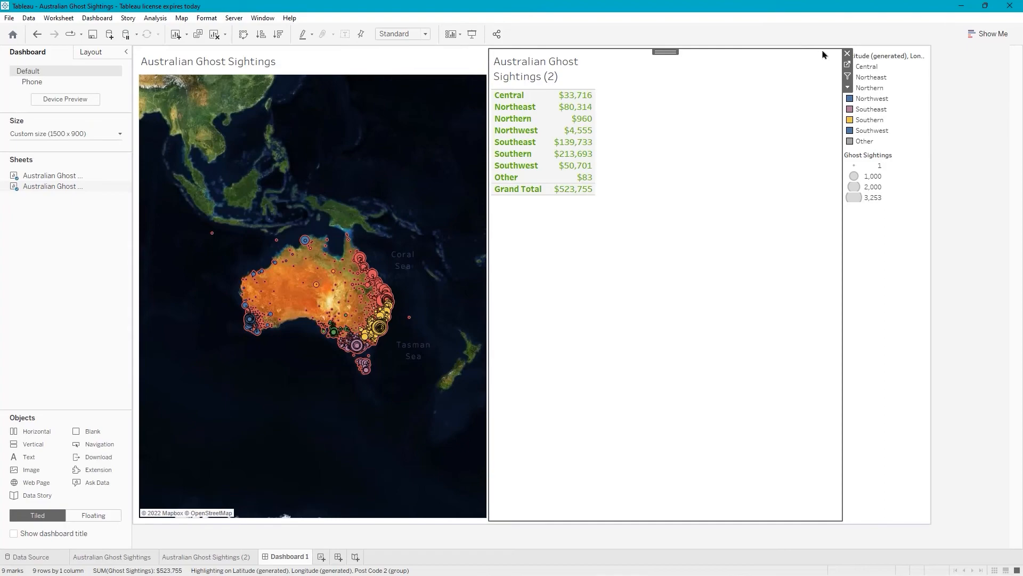
- Make the regional totals table floating, shrink its frame around the table, and place it over the map's lower-left corner
click(848, 88)
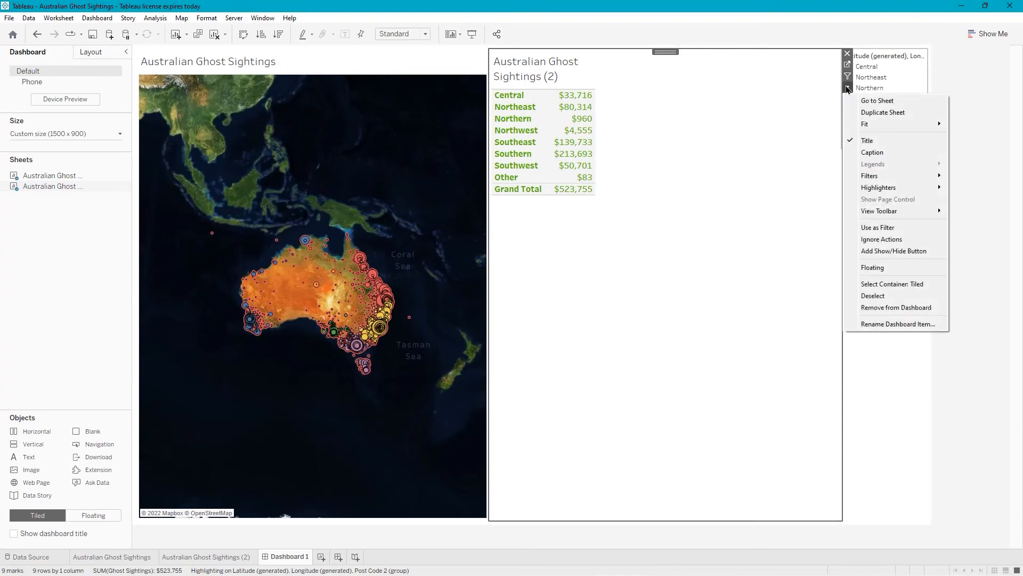
click(879, 268)
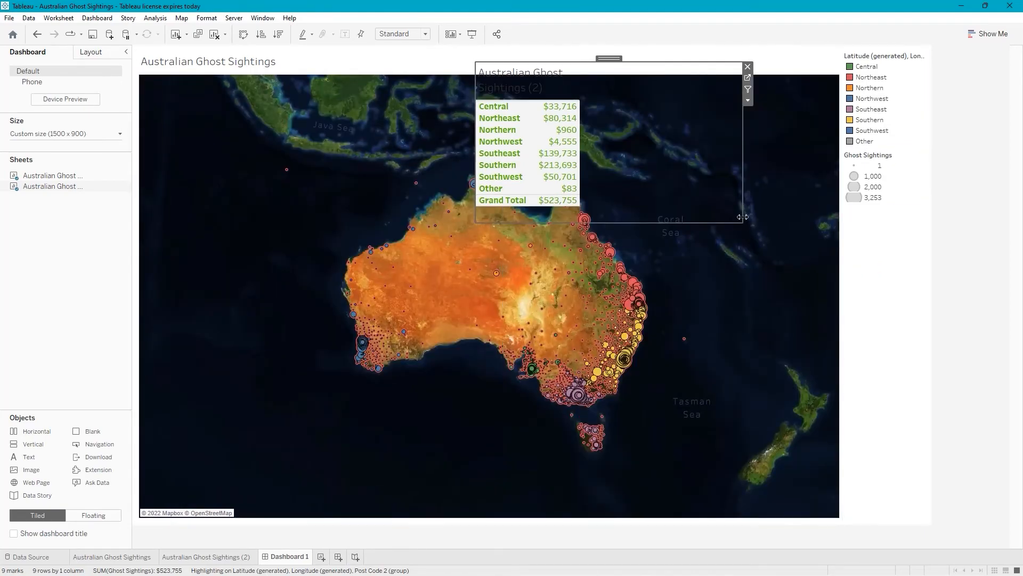
drag(740, 219, 610, 206)
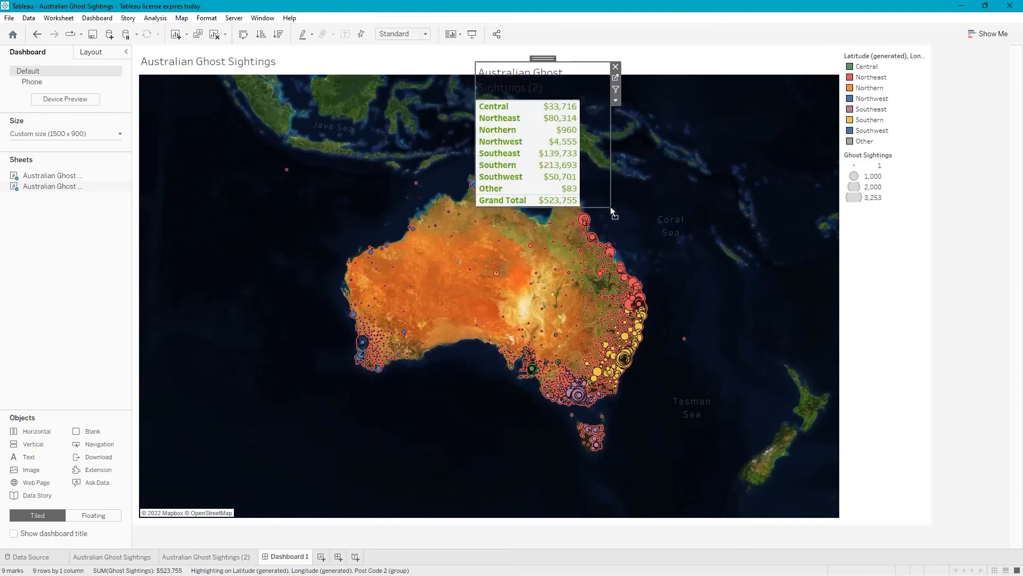
drag(542, 57, 214, 353)
- Hide the floating regional totals table's title, shrink its frame to fit the rows, and place it in the map's lower-left corner
right_click(200, 366)
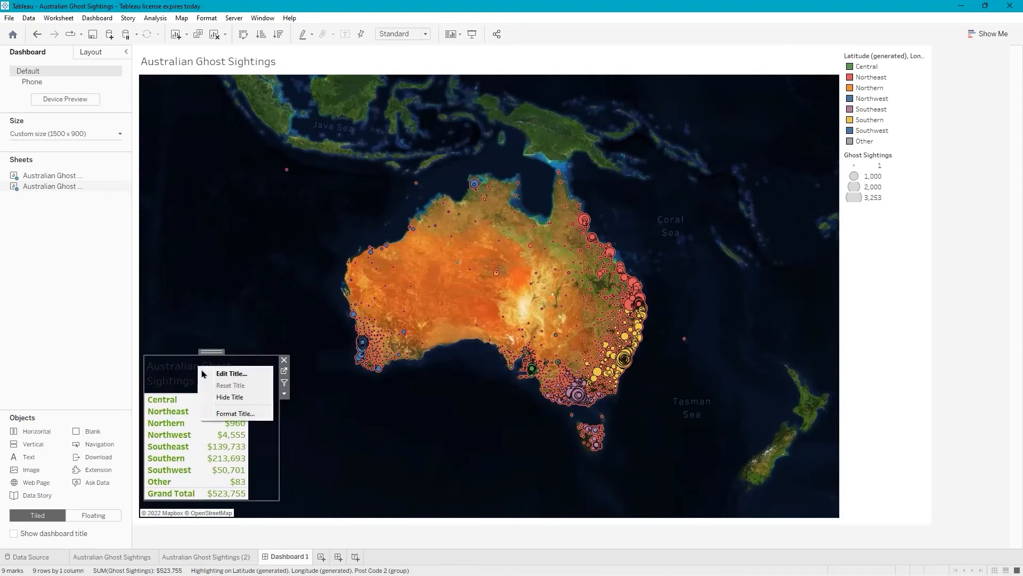
click(235, 397)
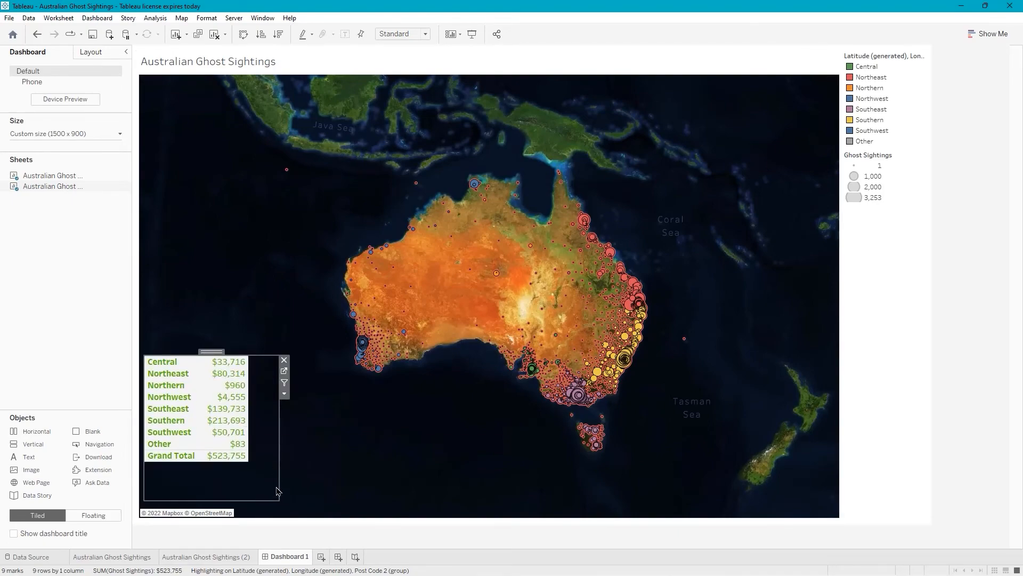
drag(278, 498, 268, 472)
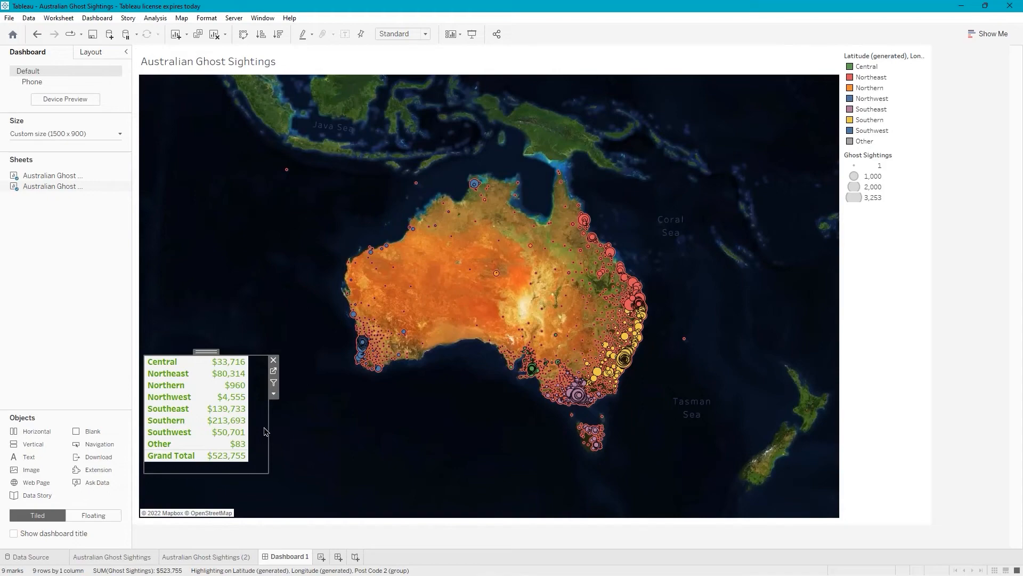
click(464, 216)
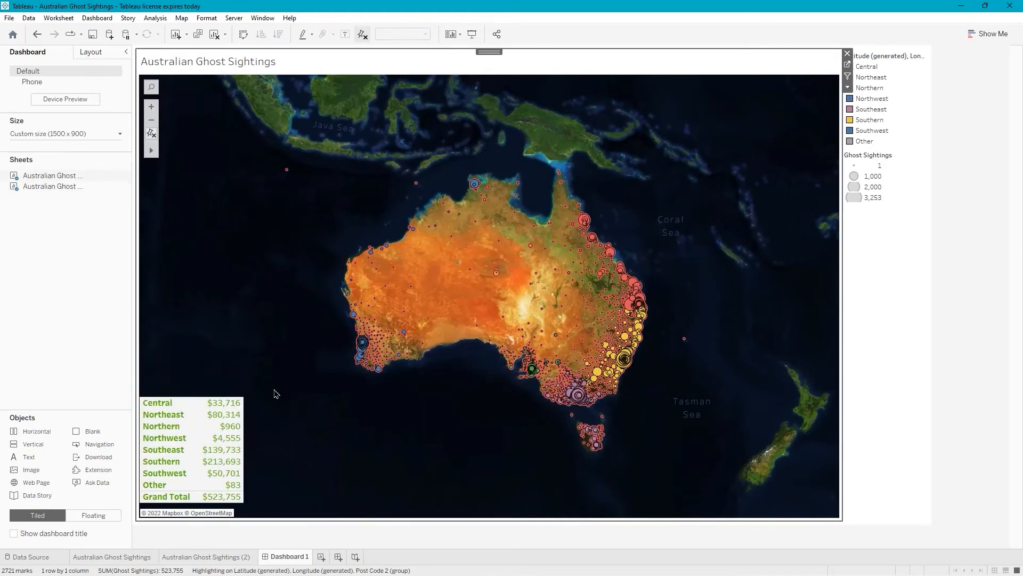
- Make the regional totals table a filter for the map, try it with Central, Northwest and Southern, and clear the selection
click(190, 401)
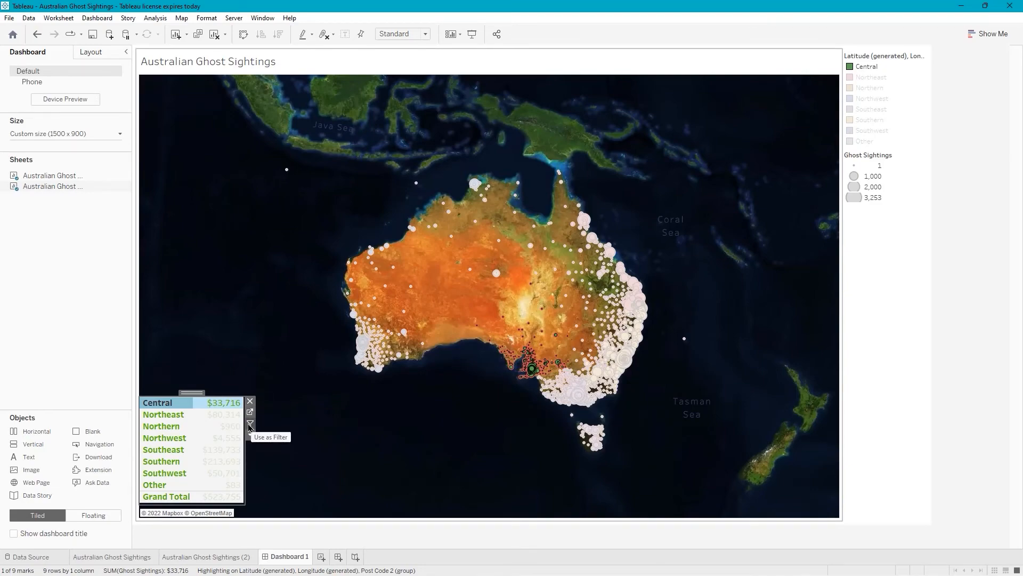
click(250, 425)
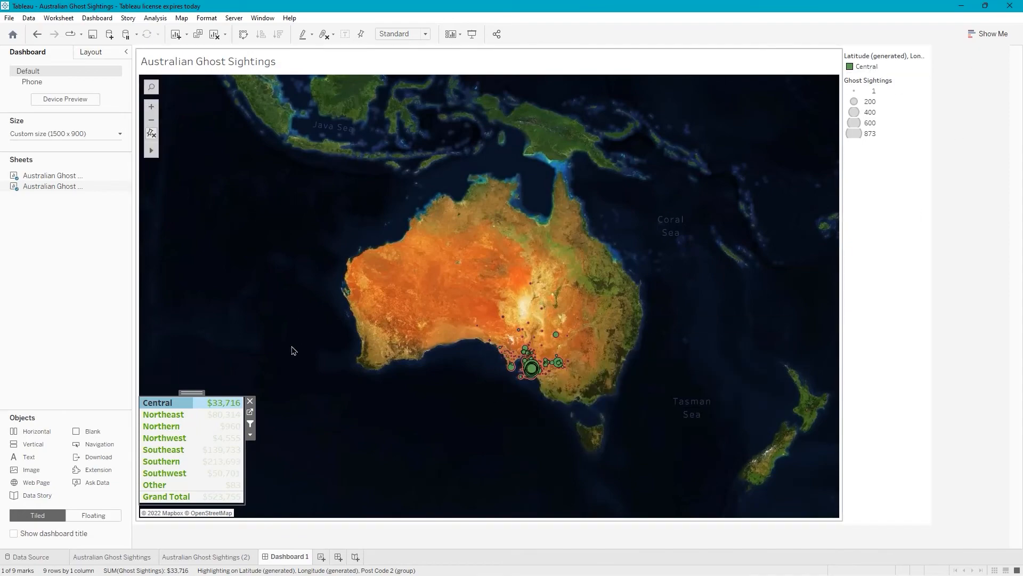
click(162, 409)
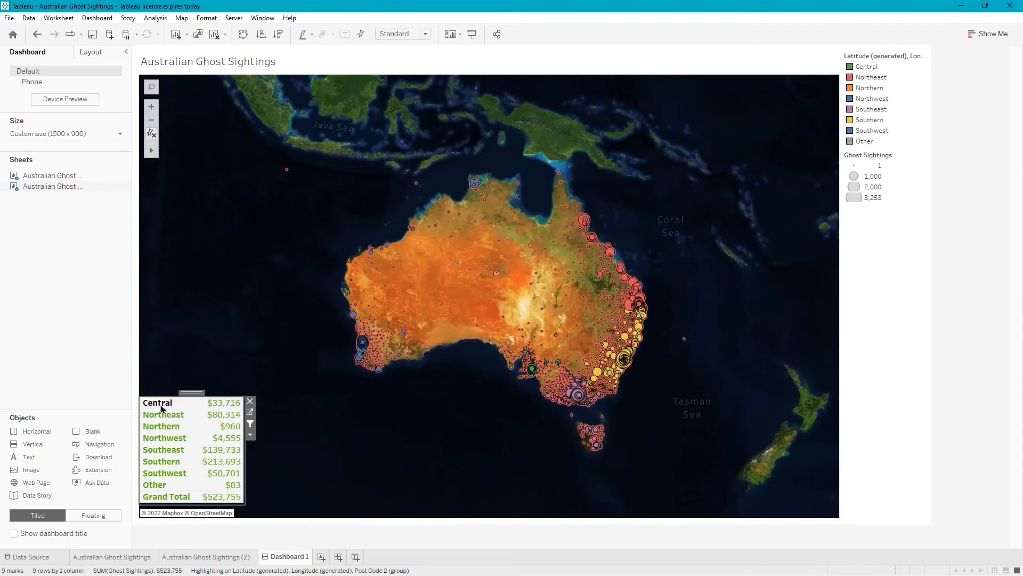
click(160, 442)
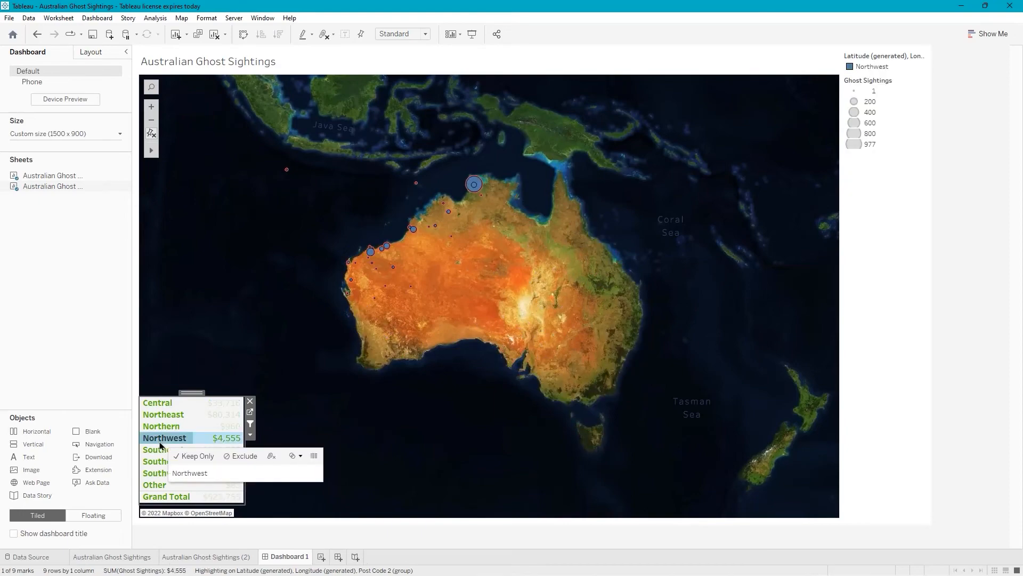
click(151, 464)
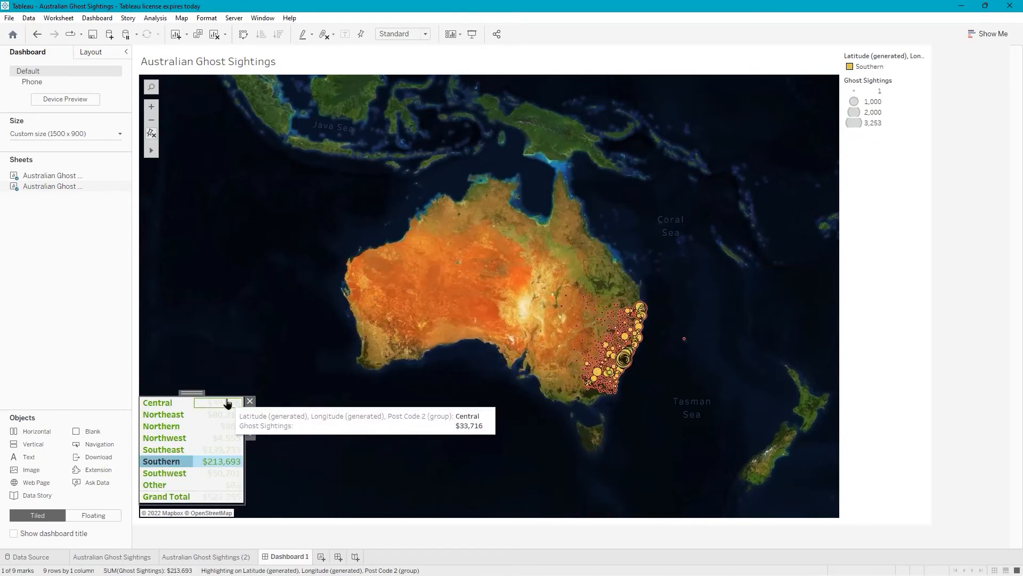
click(155, 465)
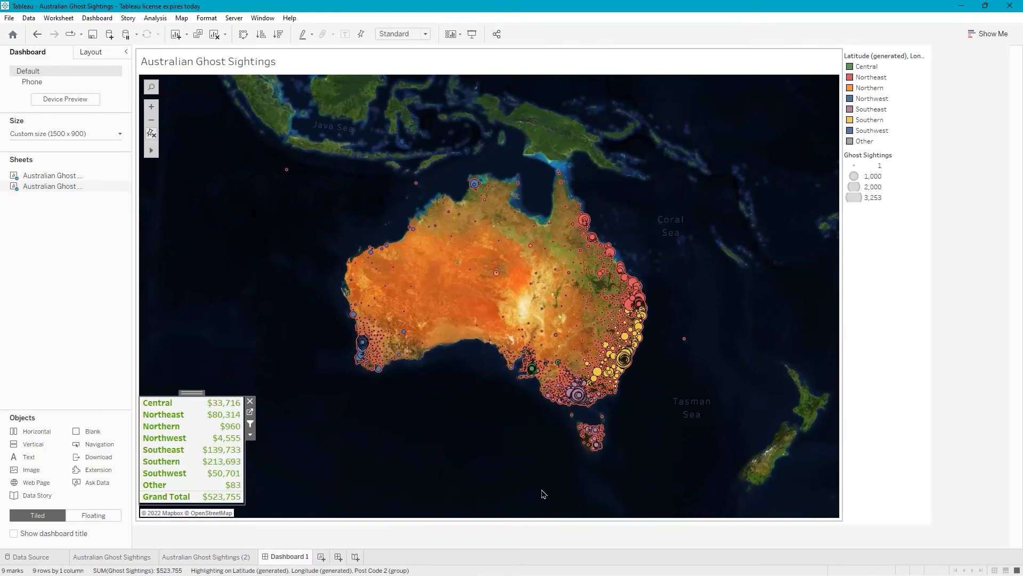
- Rename the dashboard as Ghost Sightings and save the workbook
mouse_move(291, 560)
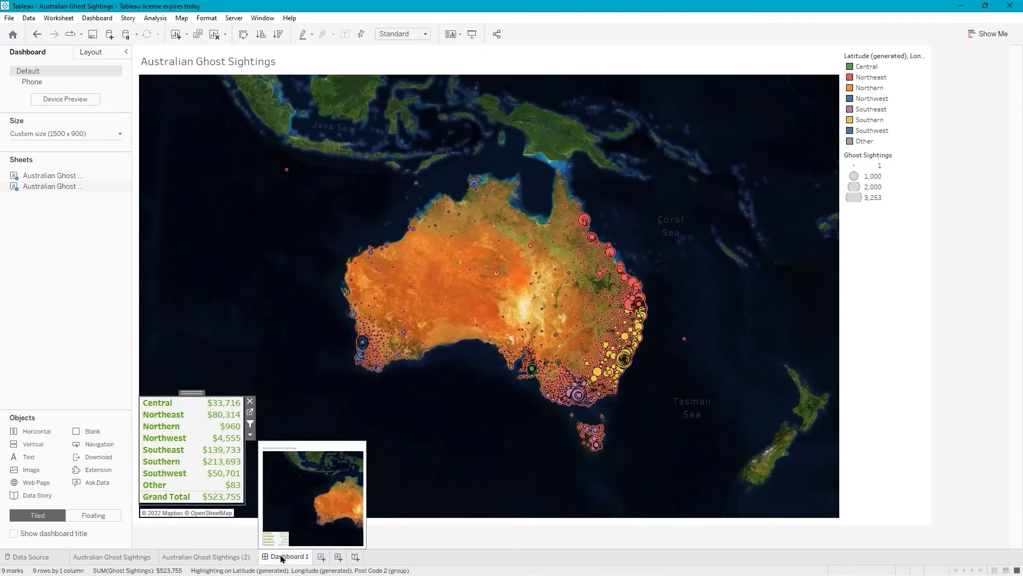
double_click(283, 556)
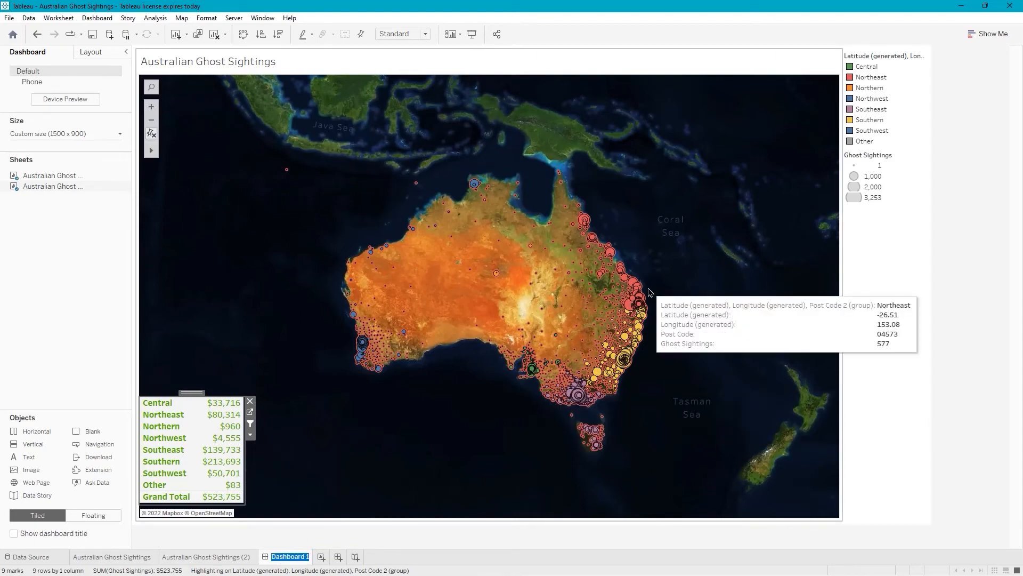
text(Ghost Sightings)
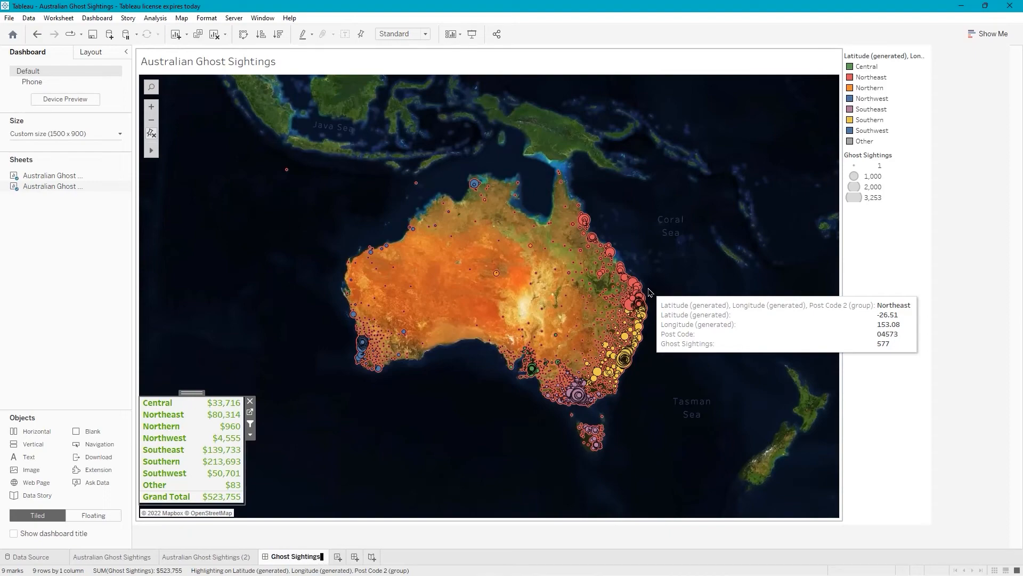
key(Return)
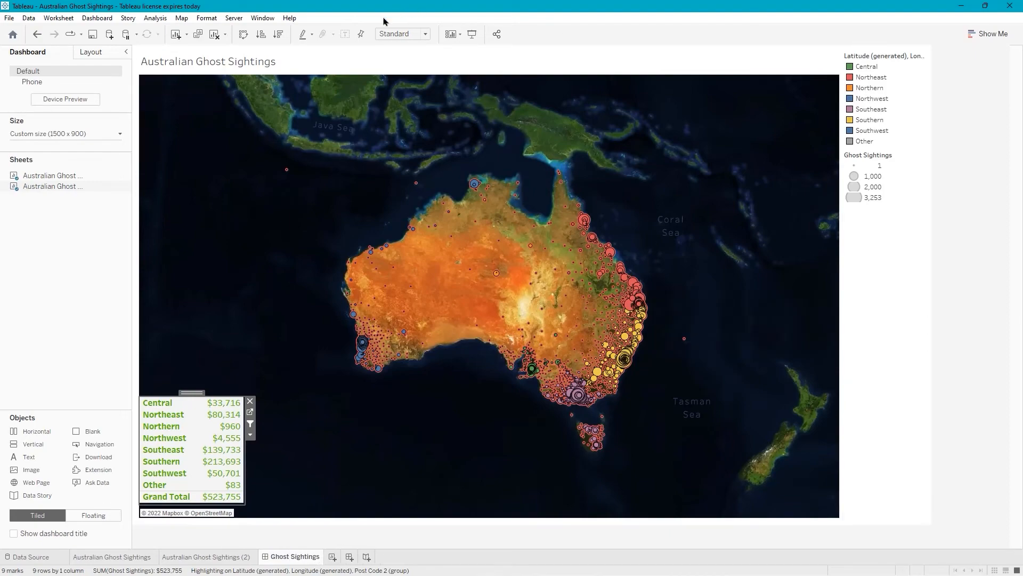
click(92, 35)
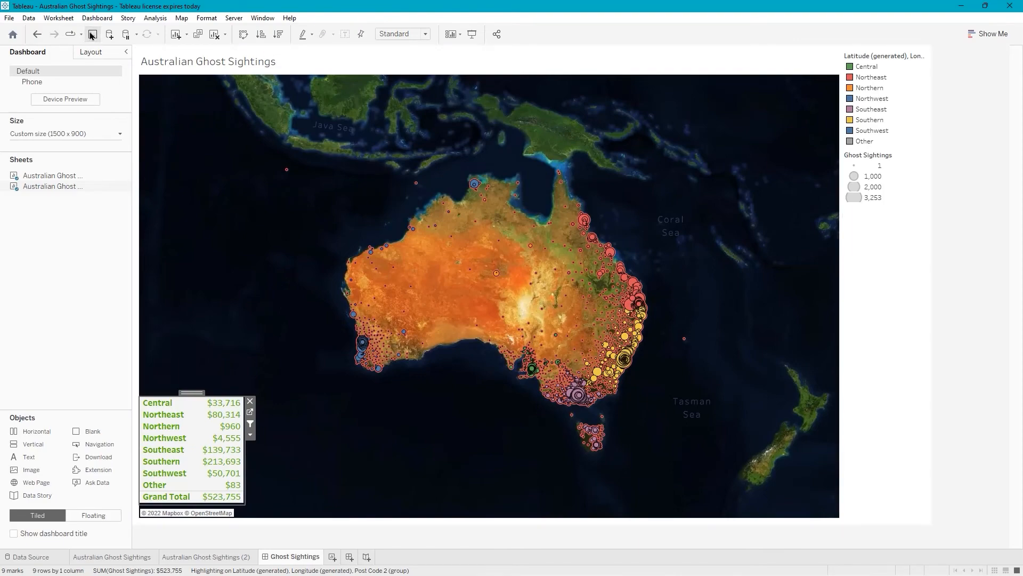
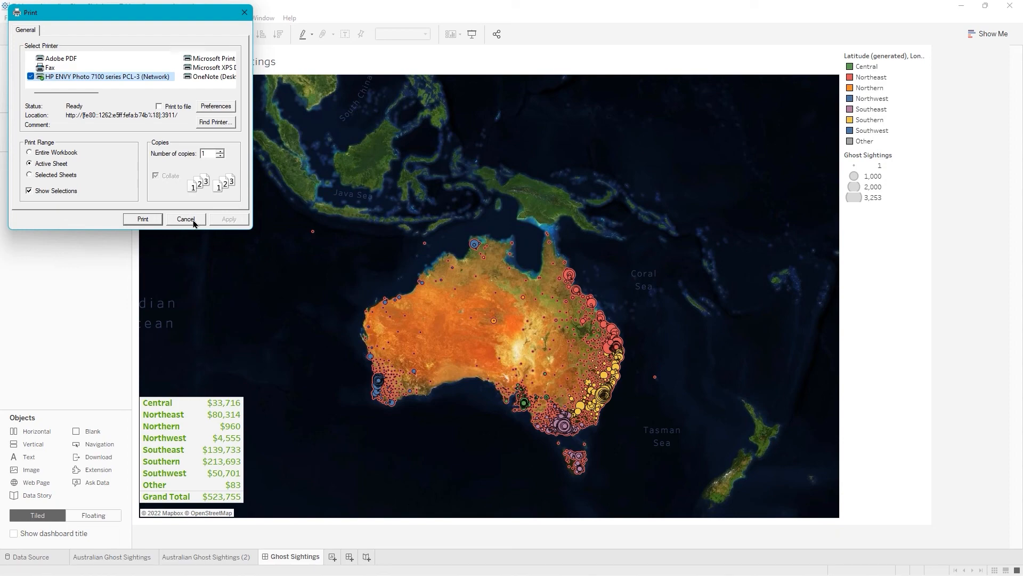
- Cancel the printer setup and print the active dashboard to a Letter landscape PDF, with viewing after printing and selections shown
click(187, 219)
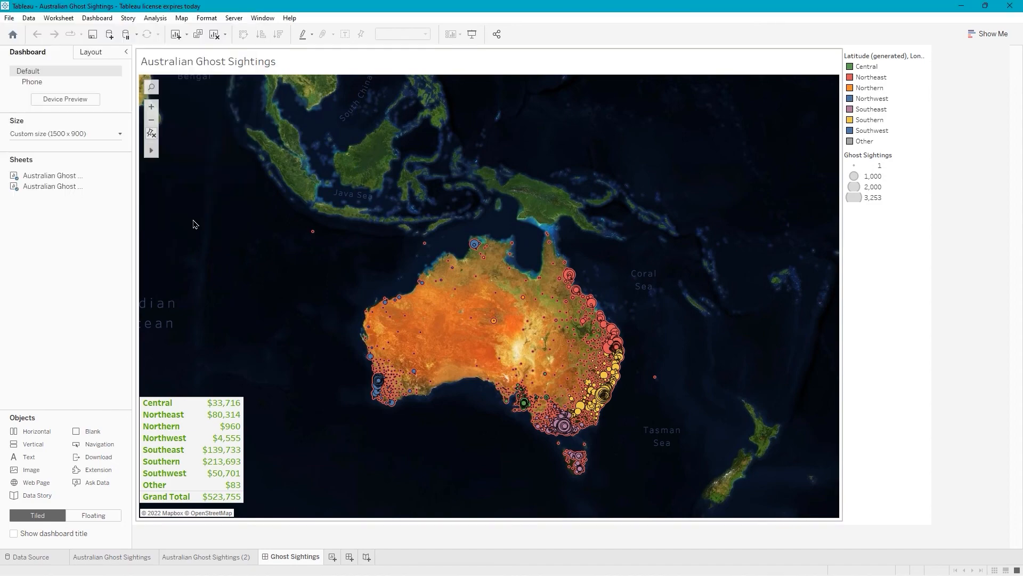
click(10, 18)
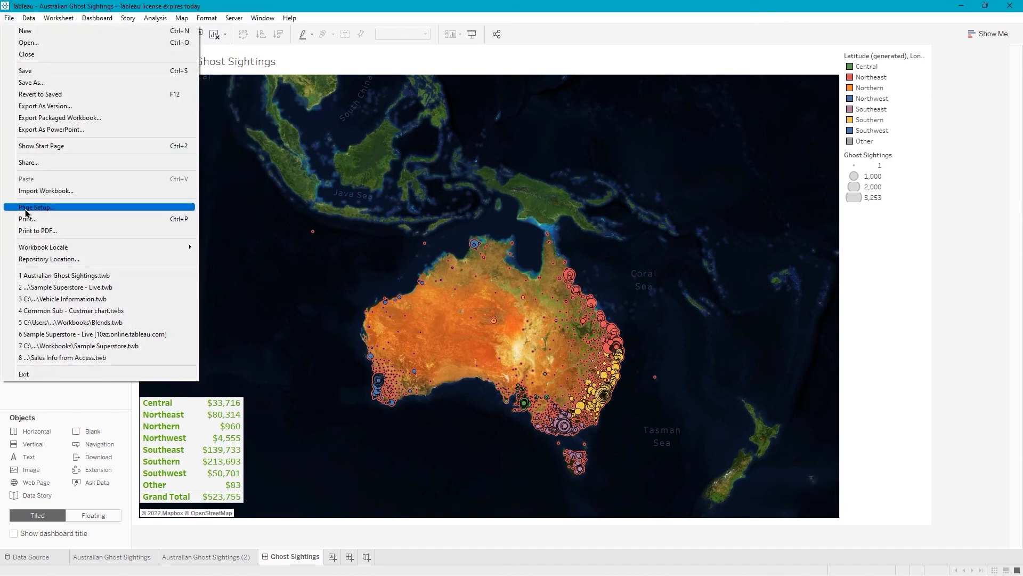
click(26, 231)
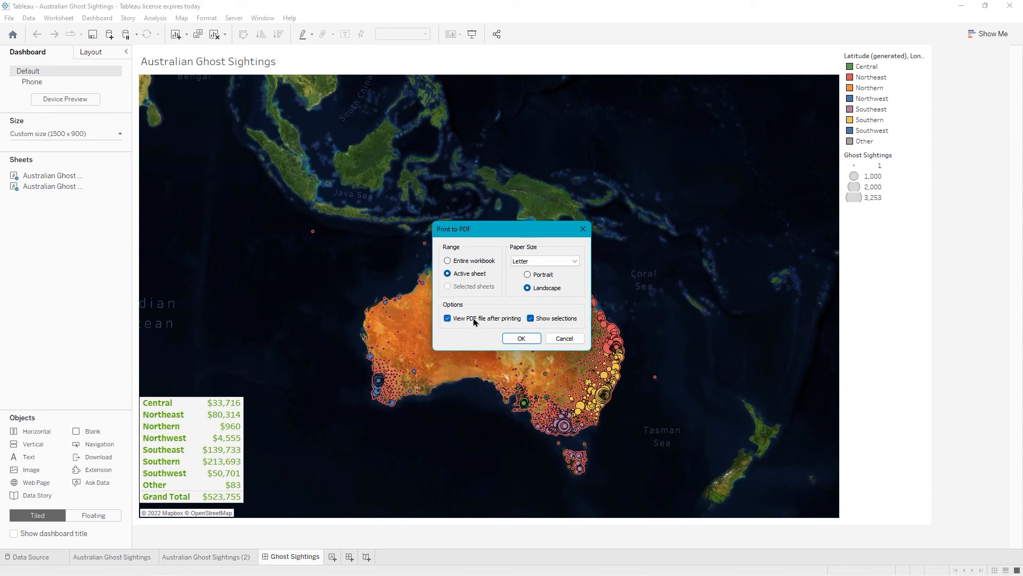
click(536, 341)
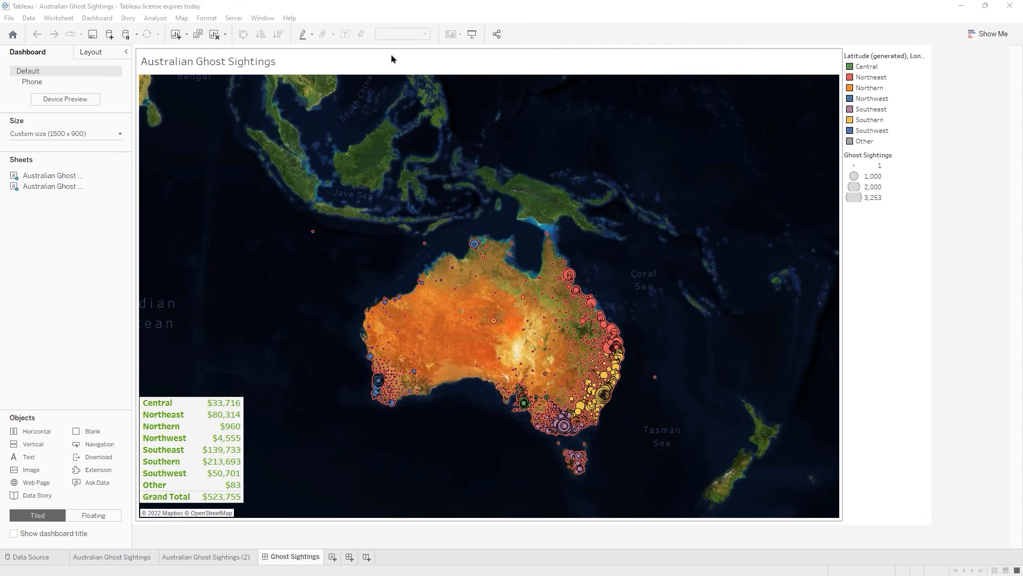
- Export the workbook as a Tableau Packaged Workbook (*.twbx) named Australian Ghost Sightings in the Workbooks folder
click(11, 18)
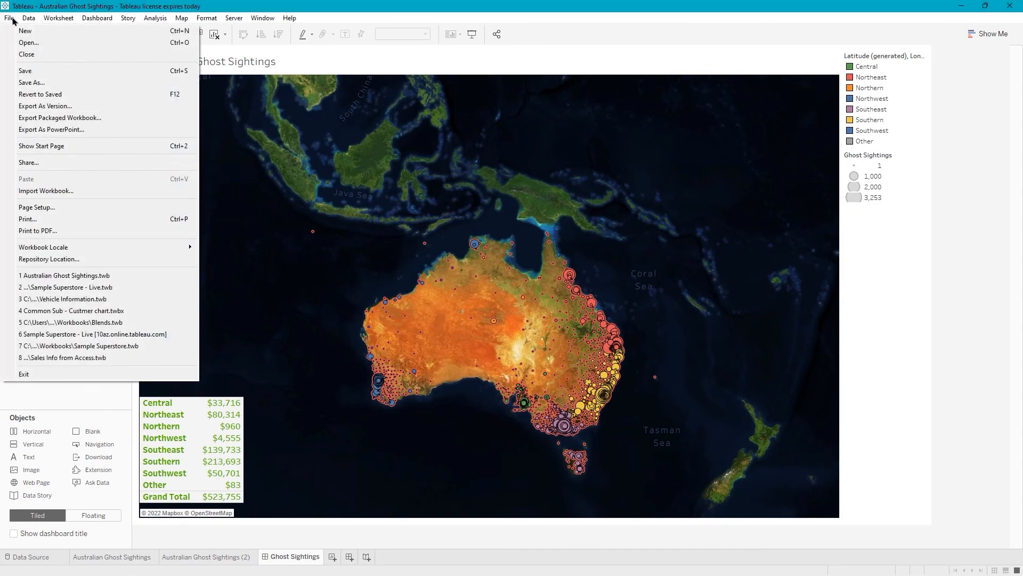
click(56, 118)
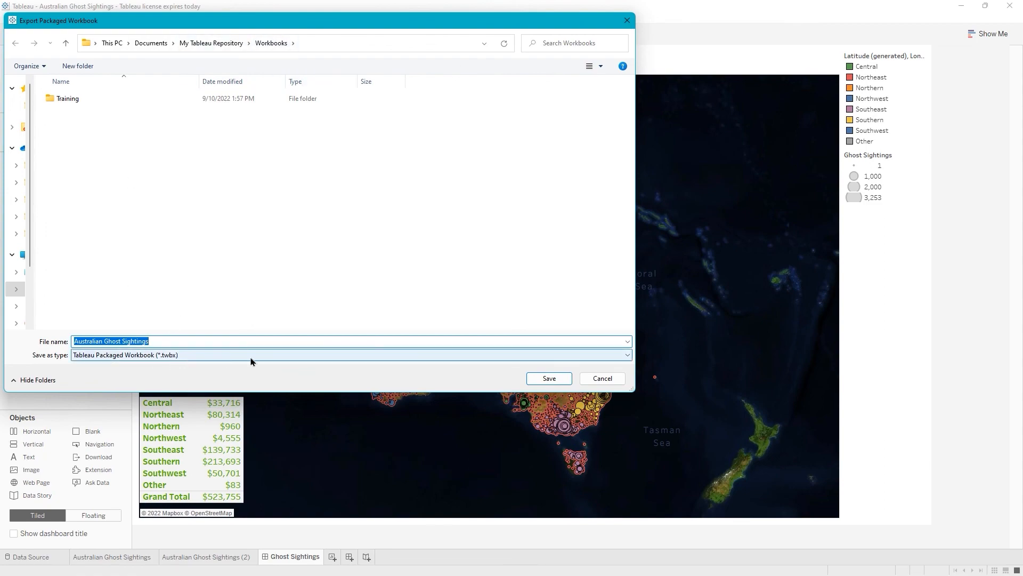
click(550, 379)
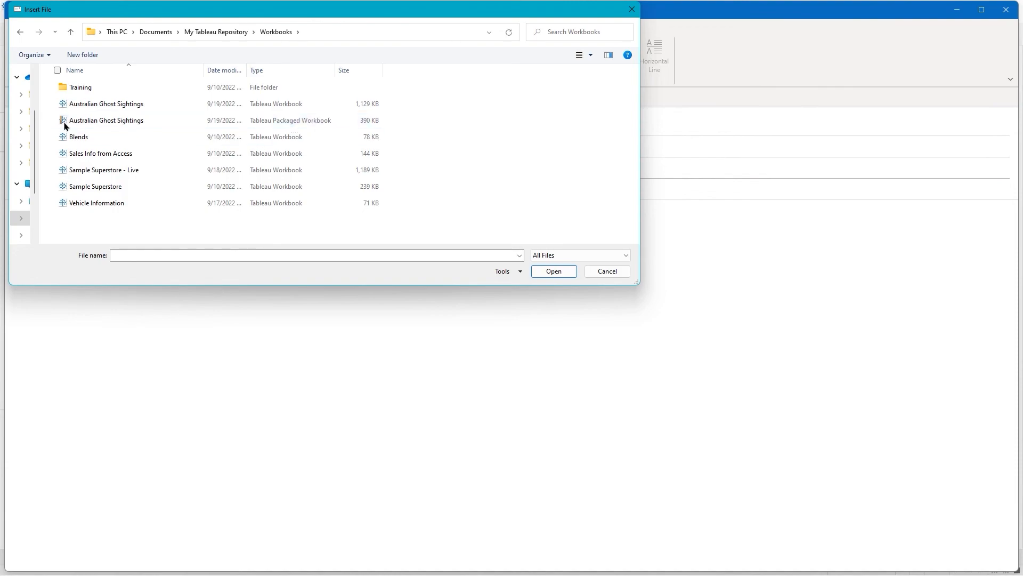
- In a new Outlook message, attach Australian Ghost Sightings.twbx, add the recipient's e-mail and the subject "Australian Ghost Sightings - Tableau", and send it
click(108, 121)
click(552, 270)
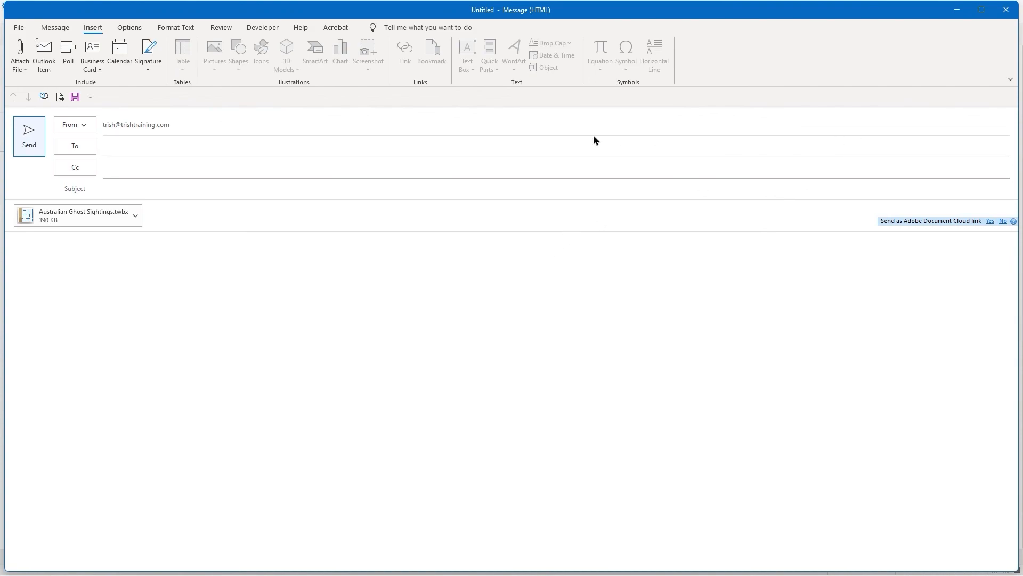
click(107, 145)
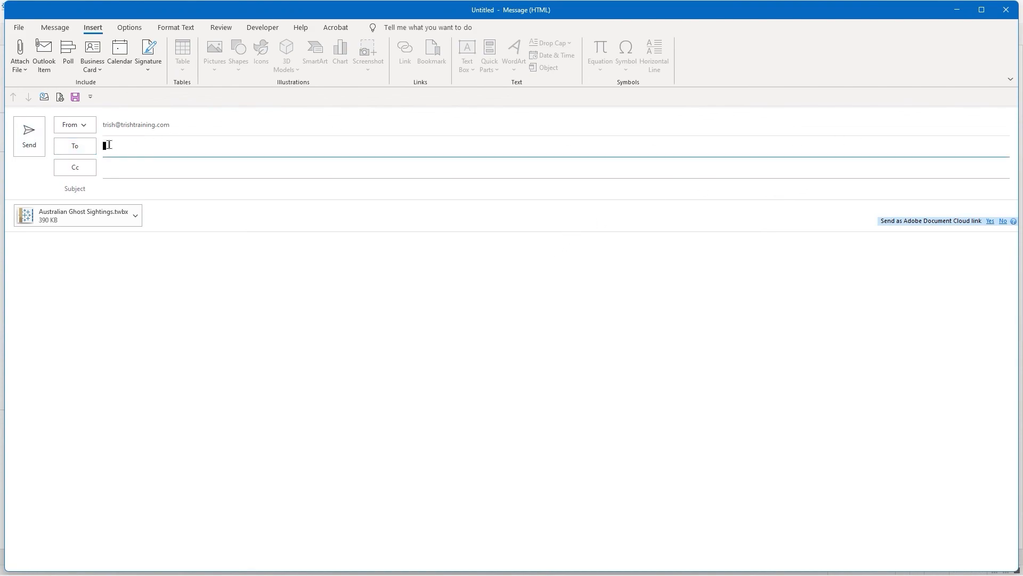
text(trai)
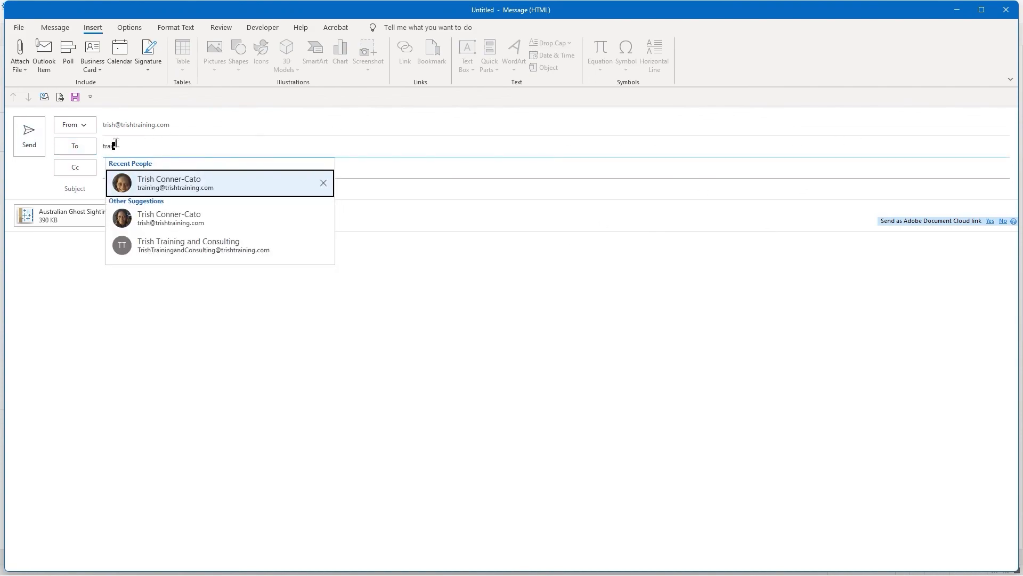
key(Return)
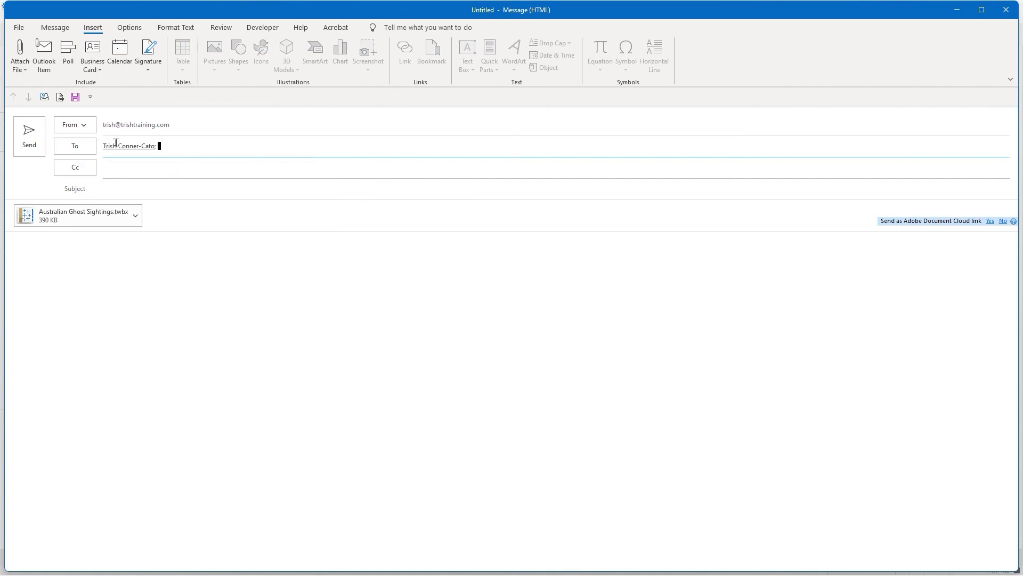
click(128, 188)
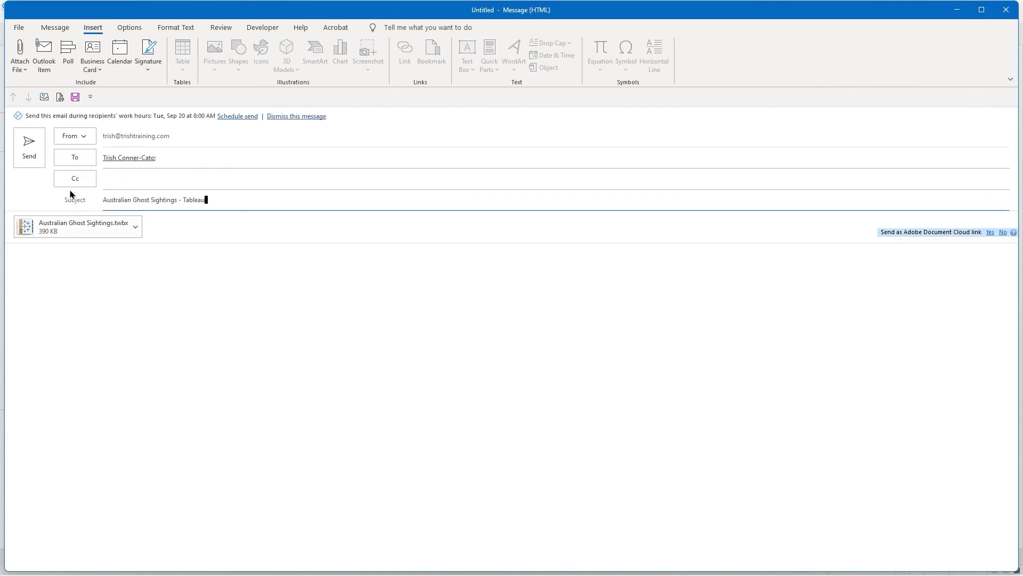
click(30, 152)
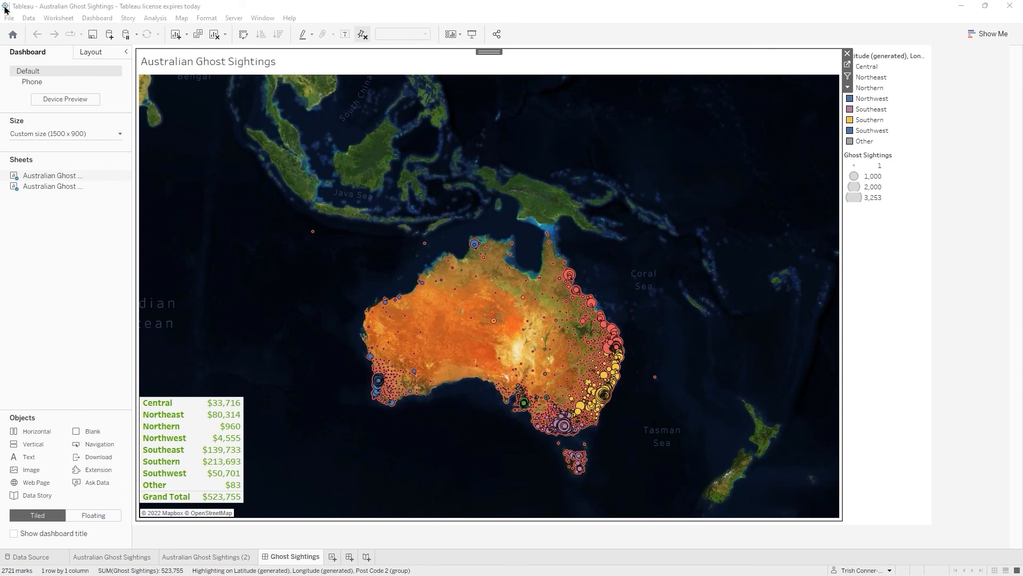
- Start publishing the workbook to Tableau Online and check the available projects, keeping Tableau - Training
click(9, 18)
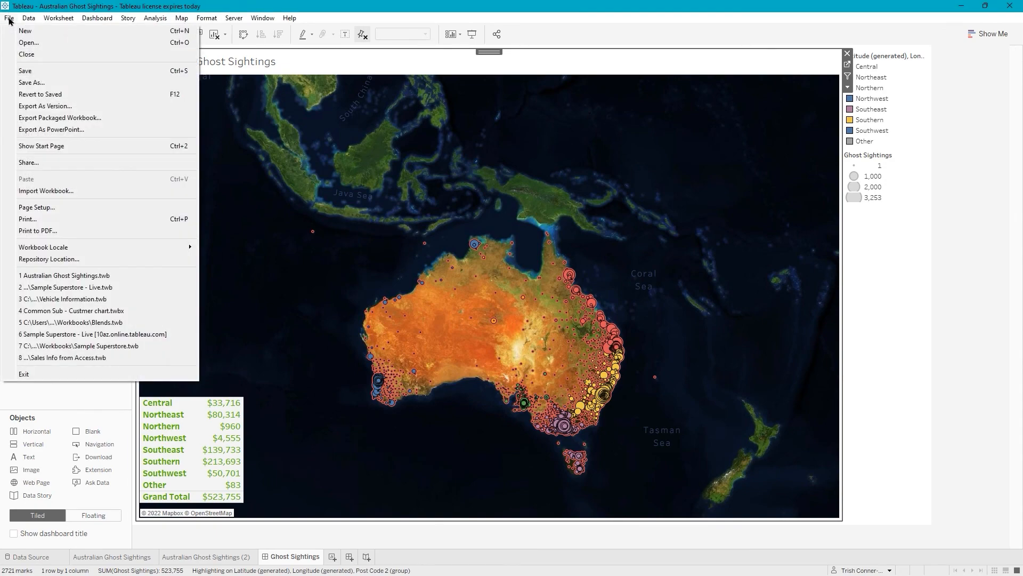
click(38, 163)
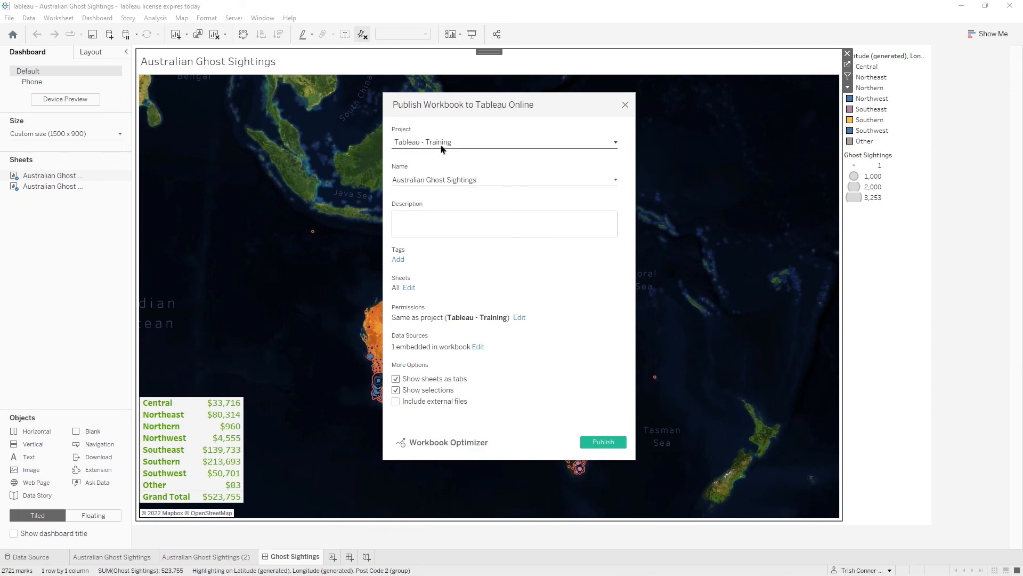
click(616, 144)
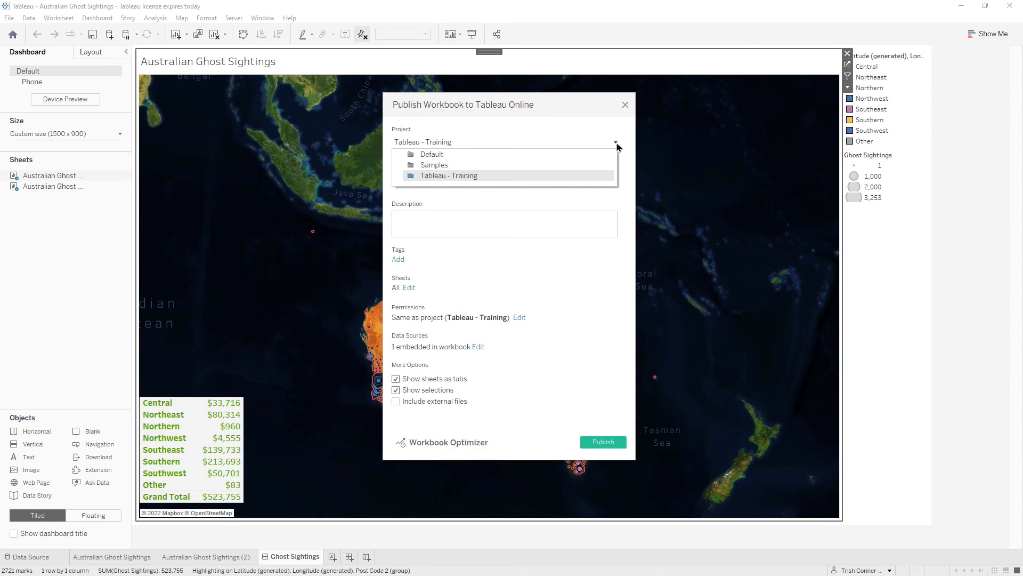
click(617, 145)
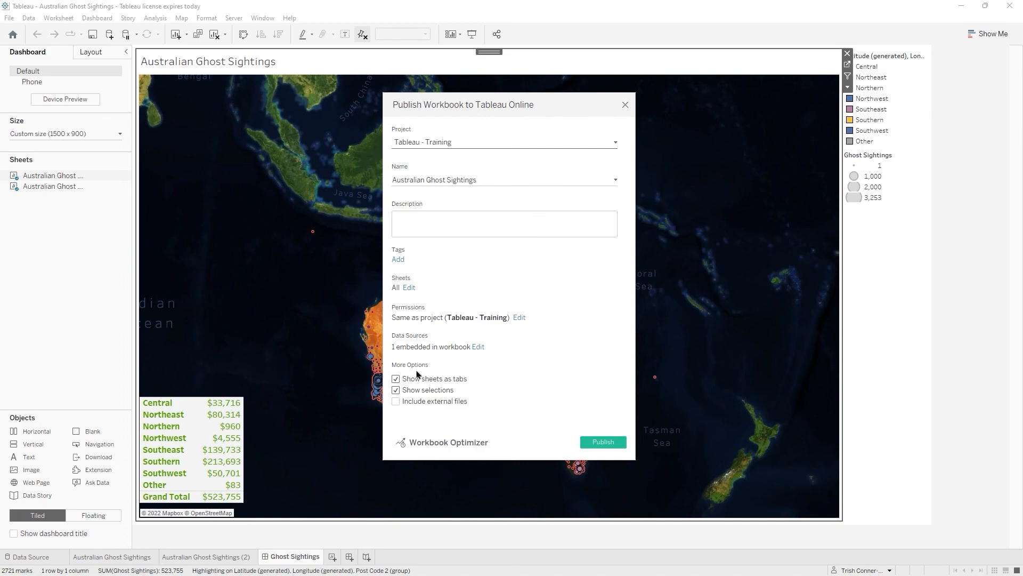
- Keep the data source embedded in the workbook, include external files, and publish Australian Ghost Sightings to Tableau Online
click(478, 347)
mouse_move(568, 380)
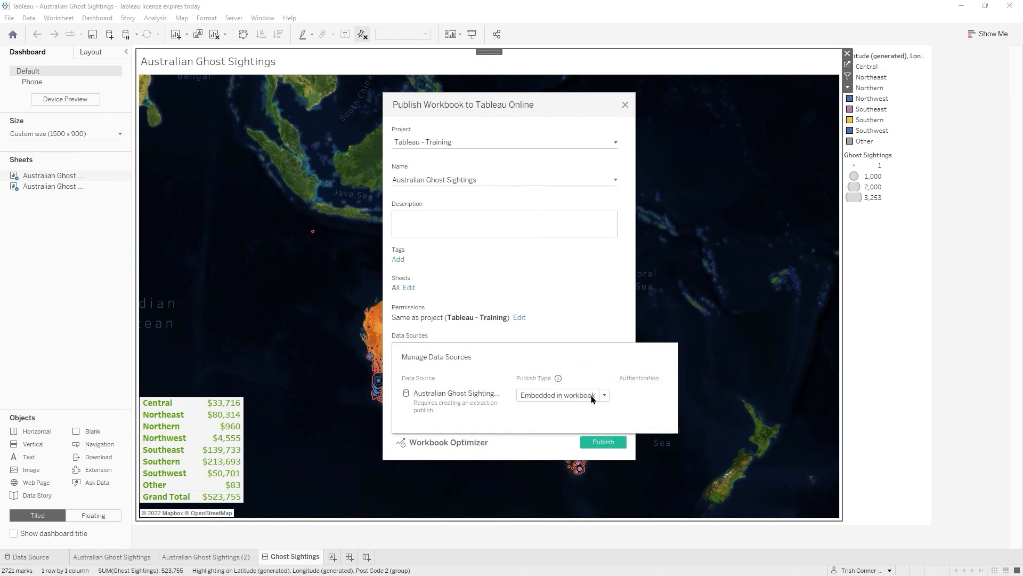
click(604, 396)
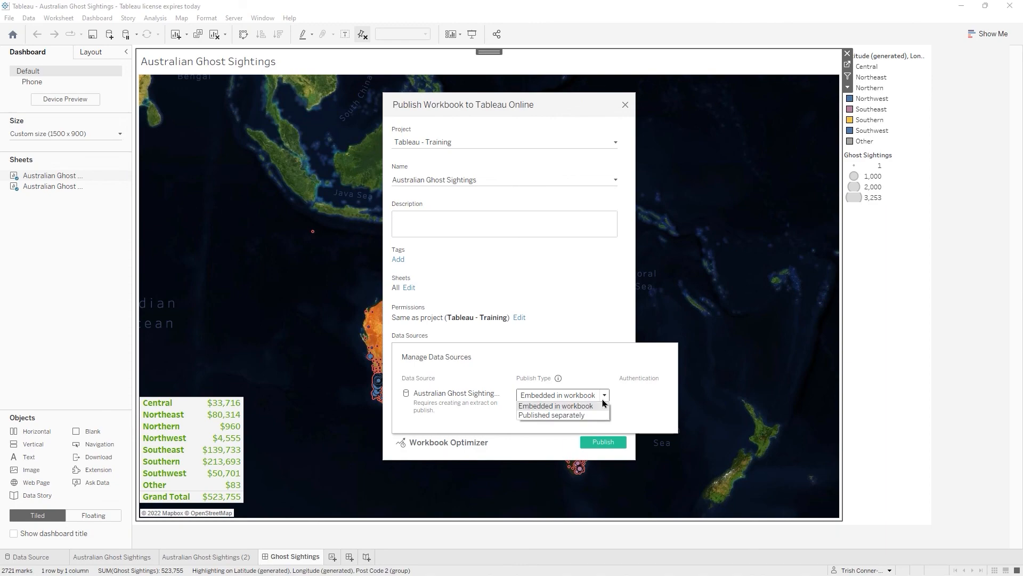
click(604, 397)
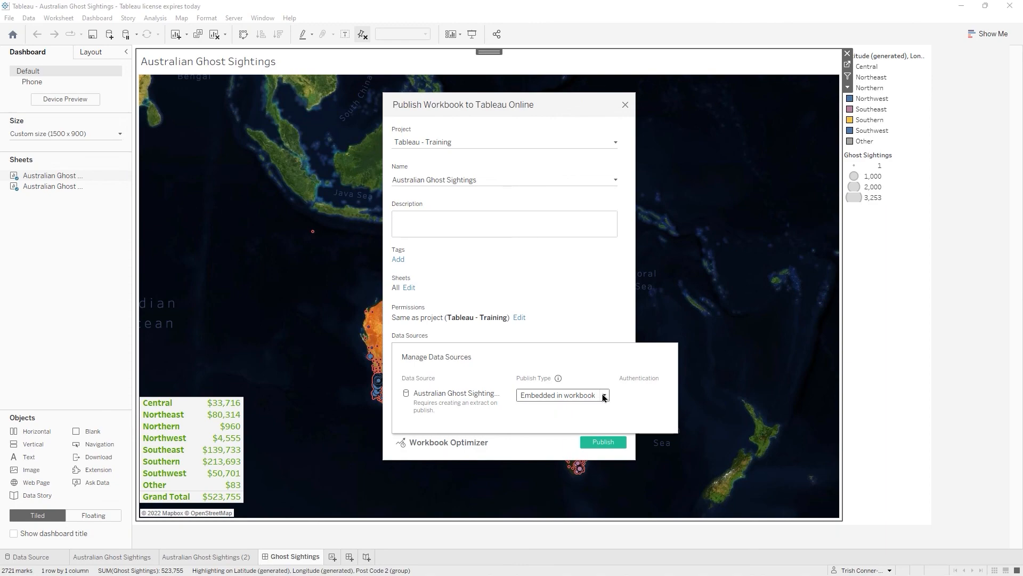
click(580, 333)
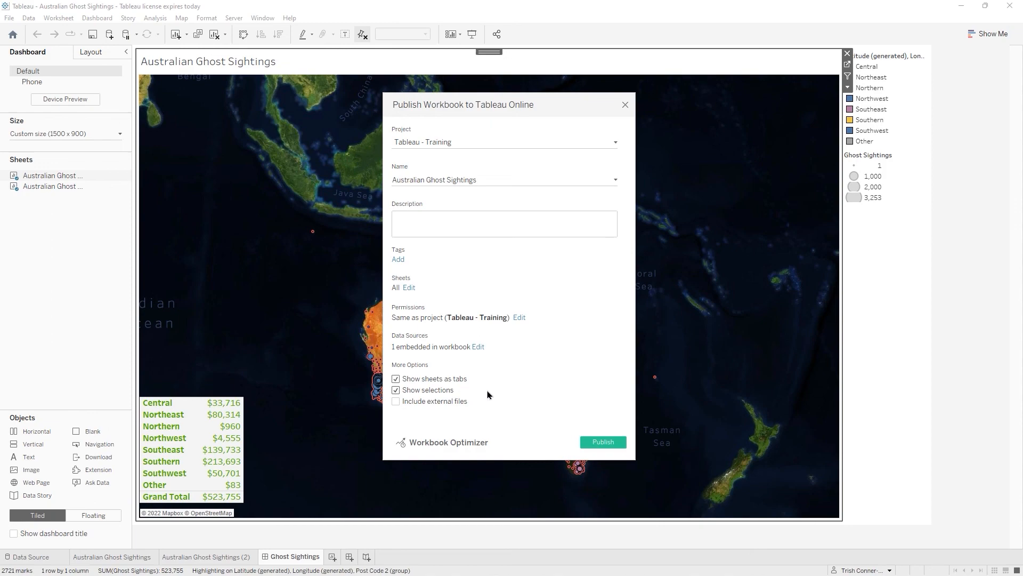
click(396, 403)
click(603, 445)
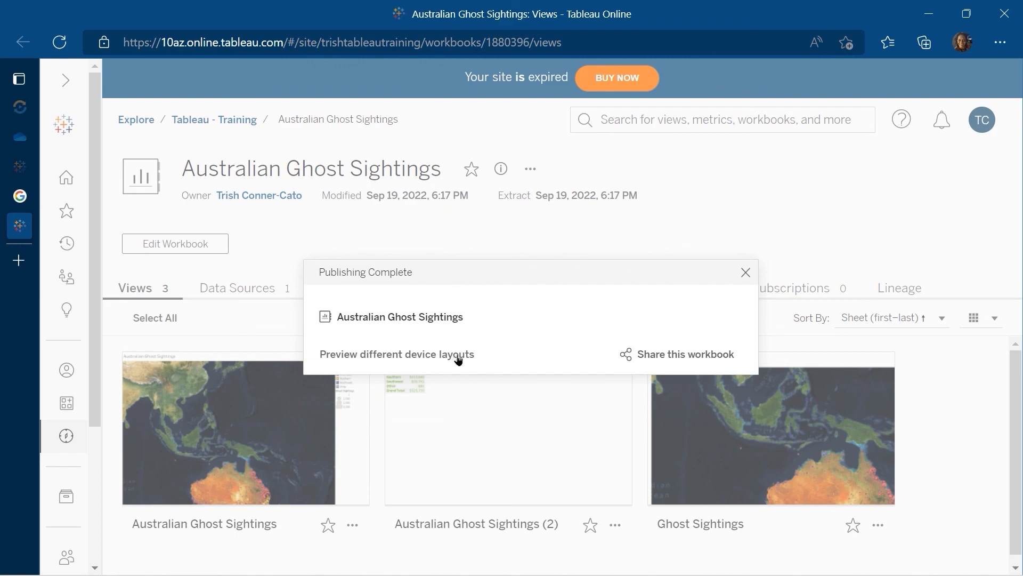
- Share the published workbook with the training account from the suggested users, leaving the message empty
click(660, 356)
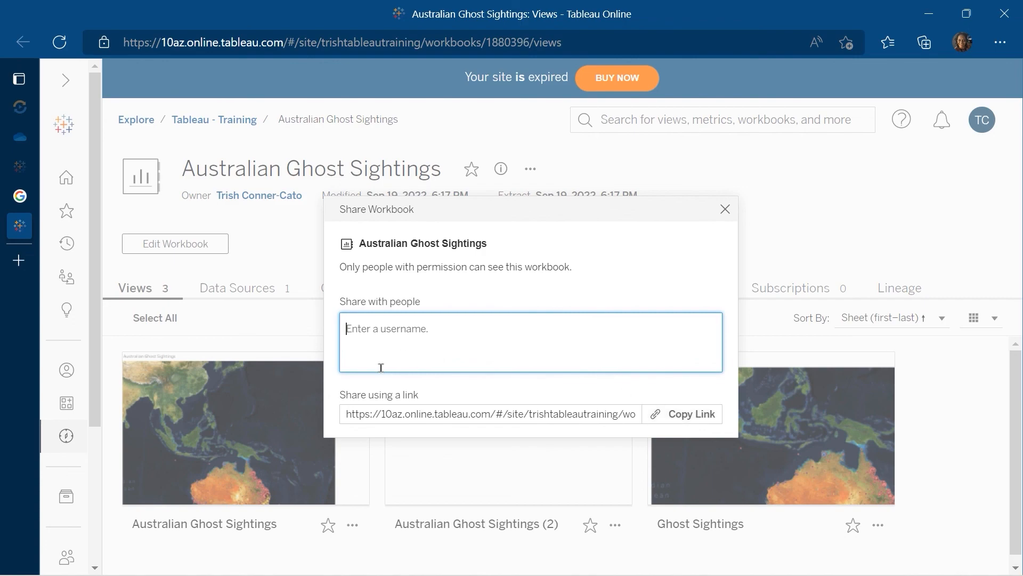
text(tr)
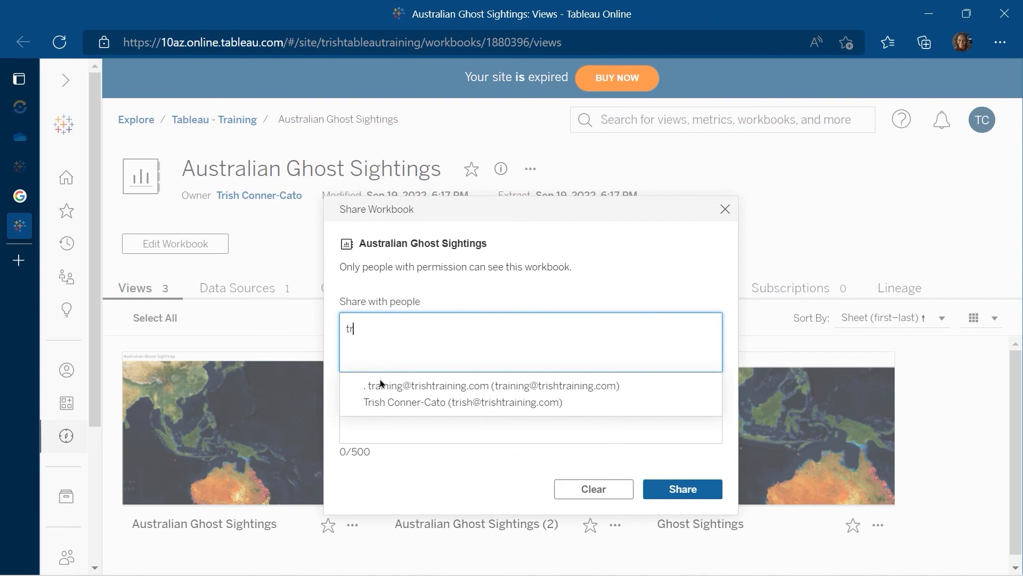
click(380, 391)
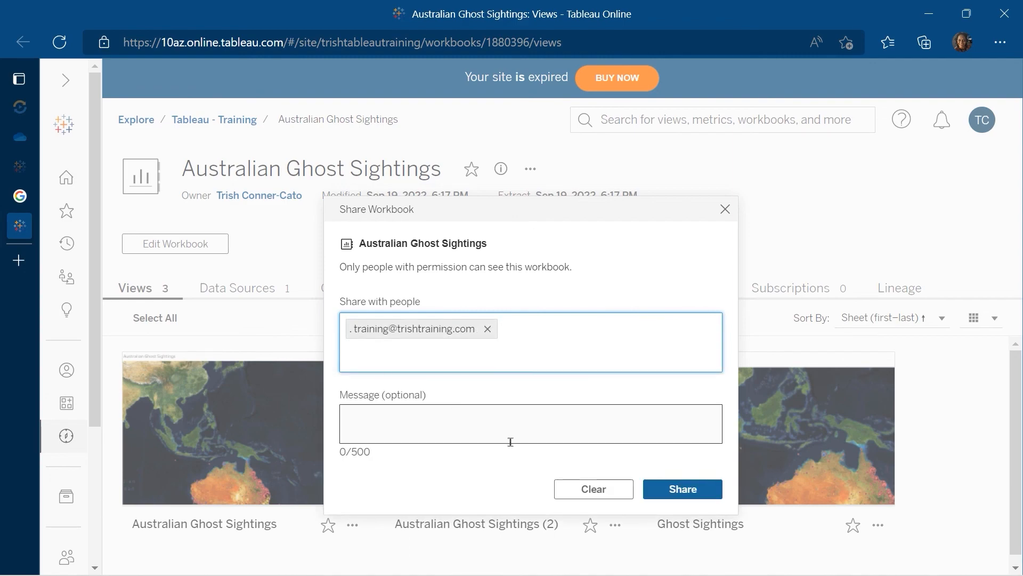
click(687, 486)
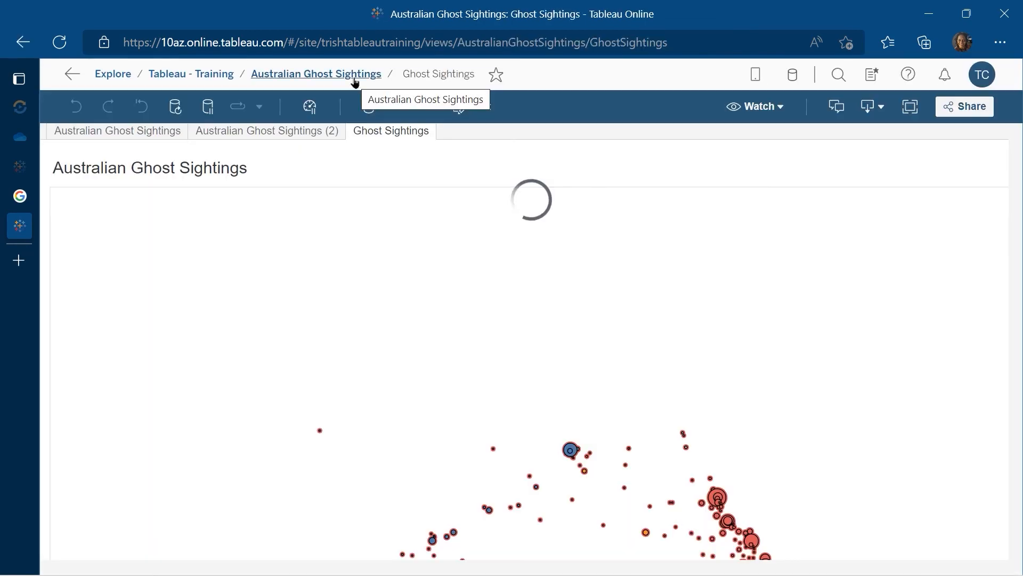
- Return to the published Australian Ghost Sightings workbook's overview and examine its data sources
click(355, 74)
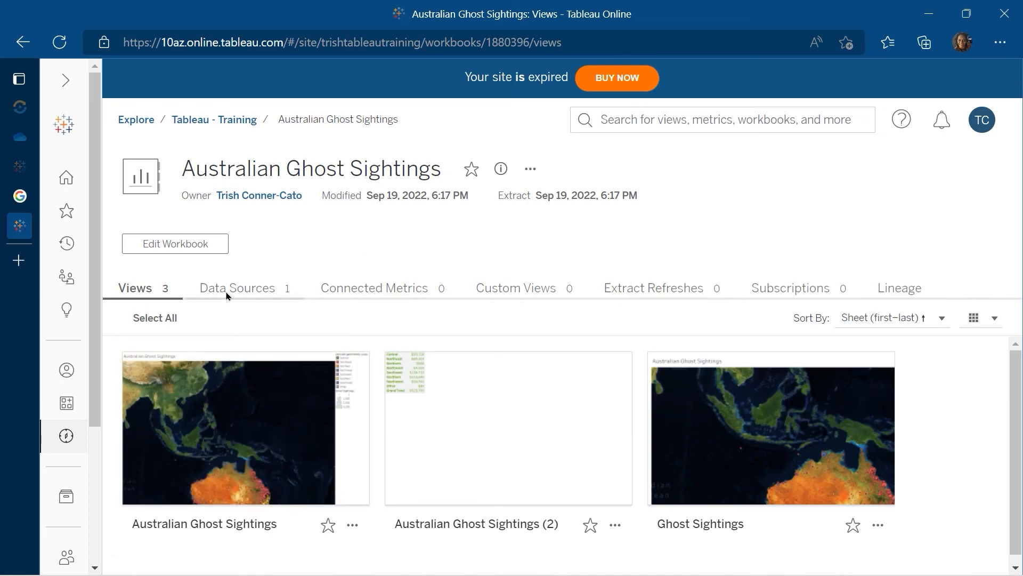
click(228, 296)
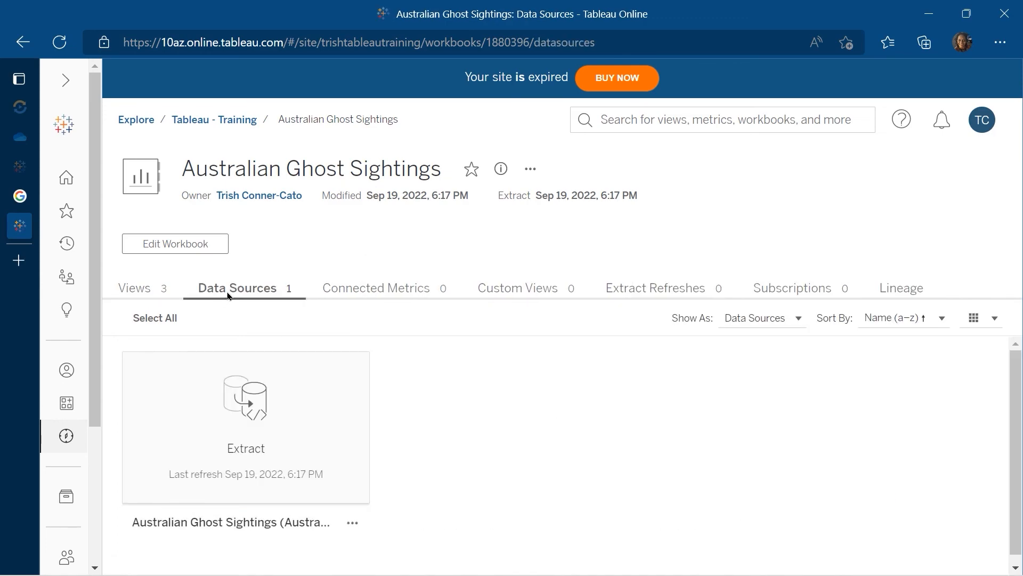
mouse_move(235, 446)
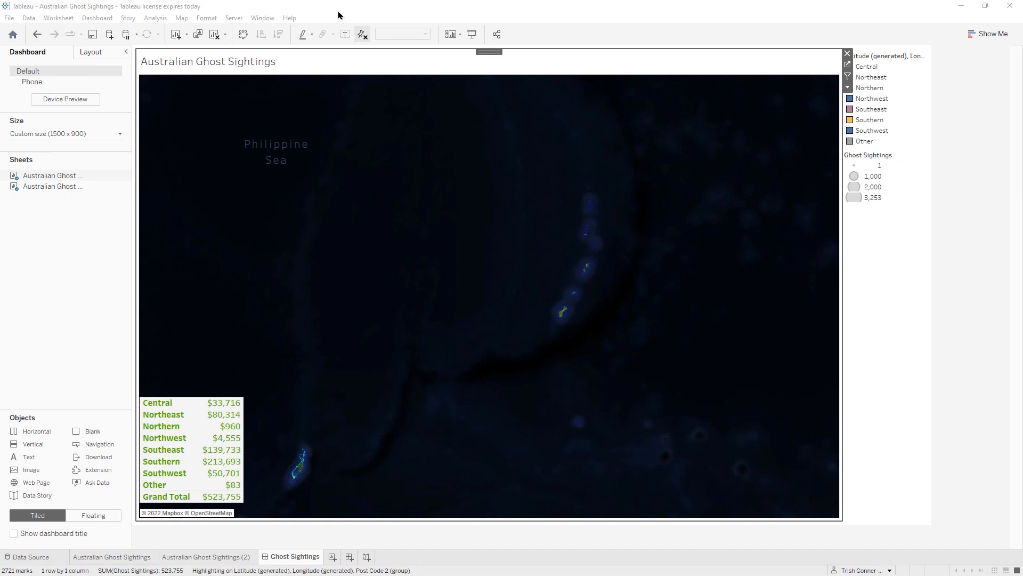
- Try to save the Australian Ghost Sightings workbook to Tableau Public from Tableau Desktop
click(230, 19)
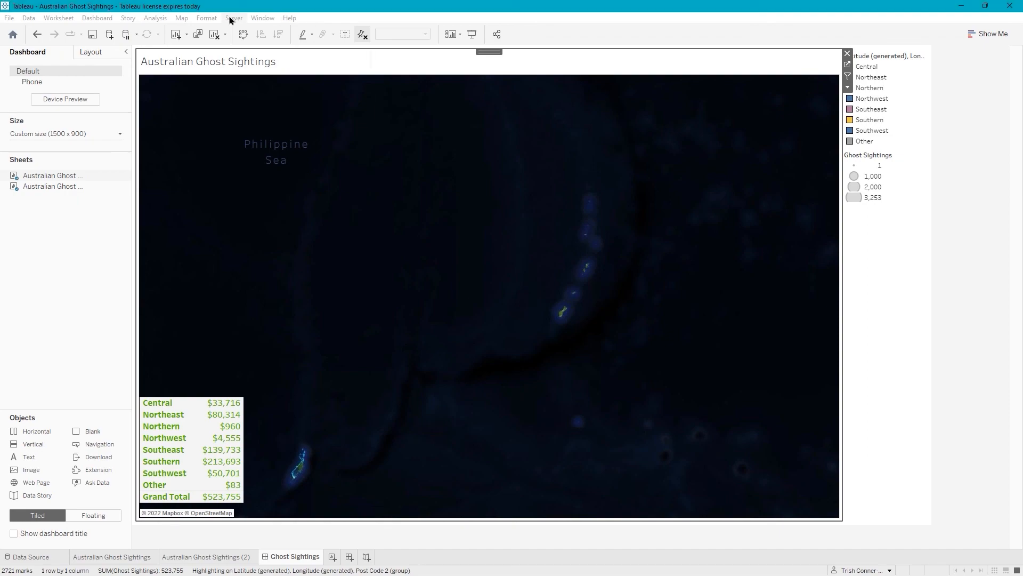
click(230, 20)
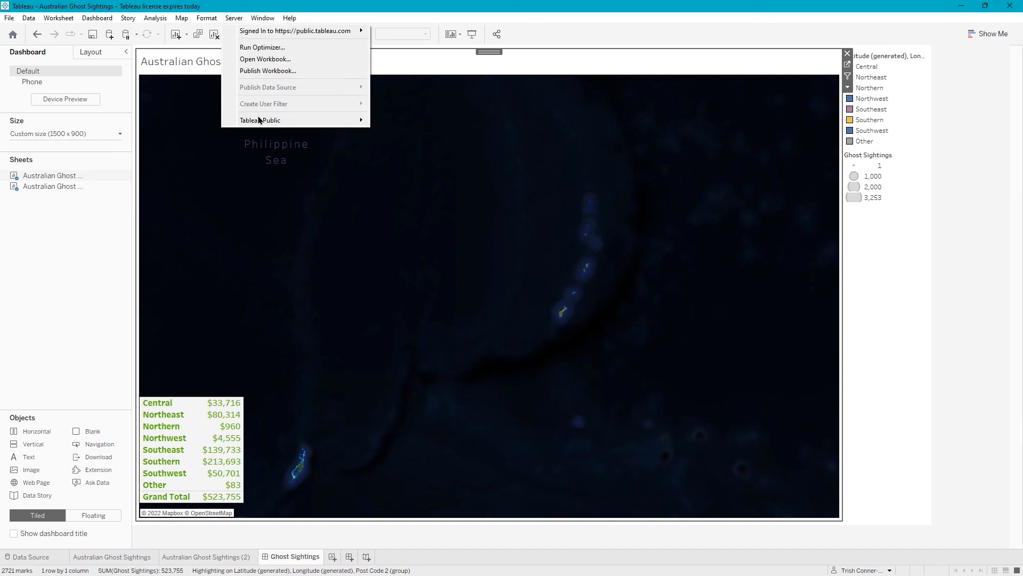
mouse_move(262, 125)
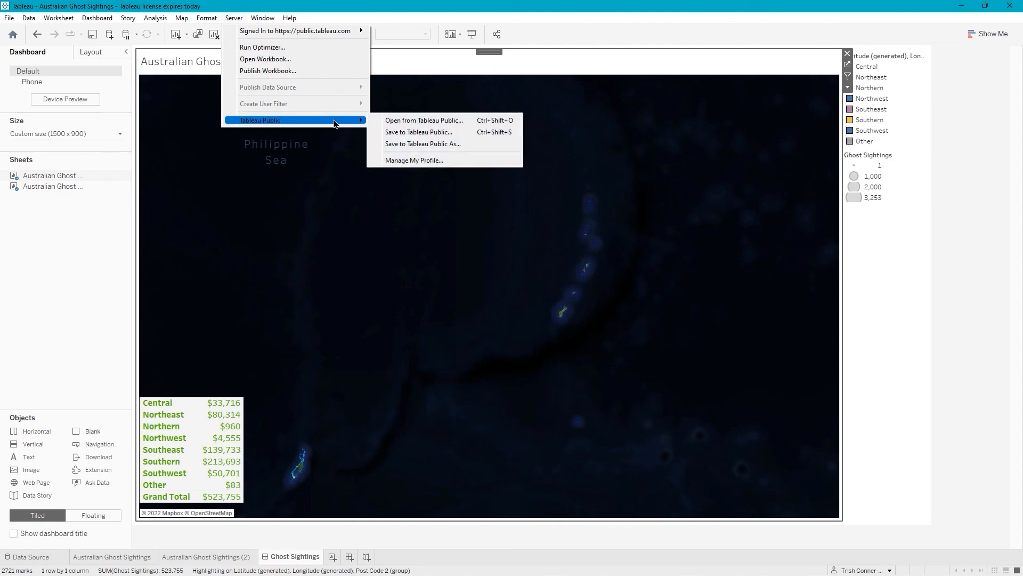
click(401, 133)
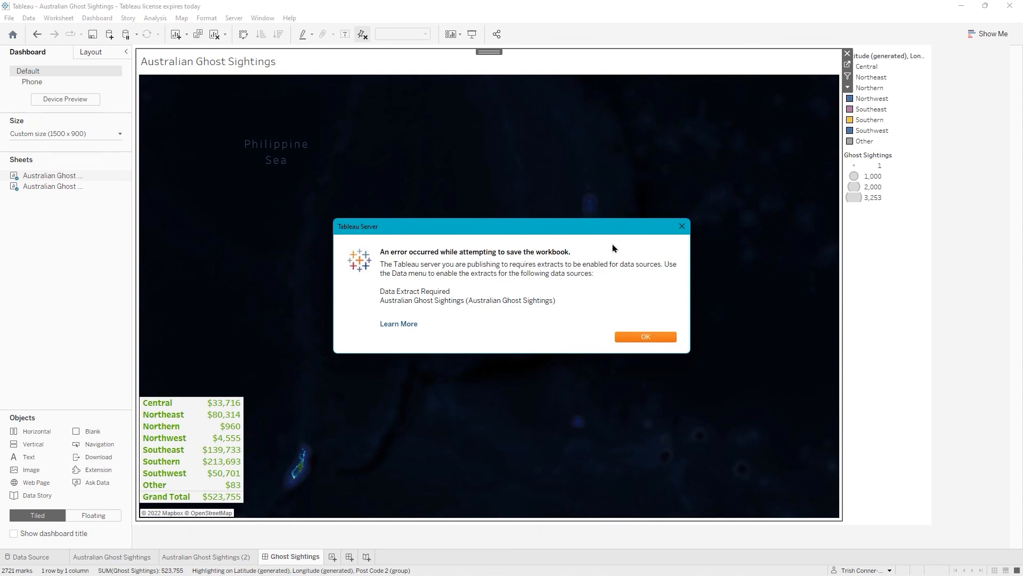
click(636, 341)
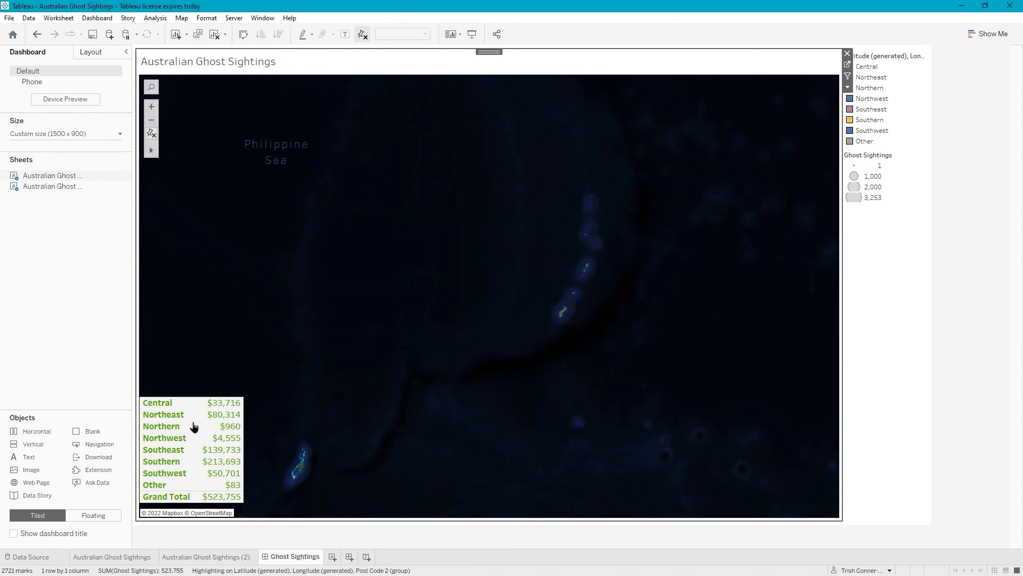
- Switch the Australian Ghost Sightings data source connection to Extract and save the workbook to Tableau Public
click(30, 556)
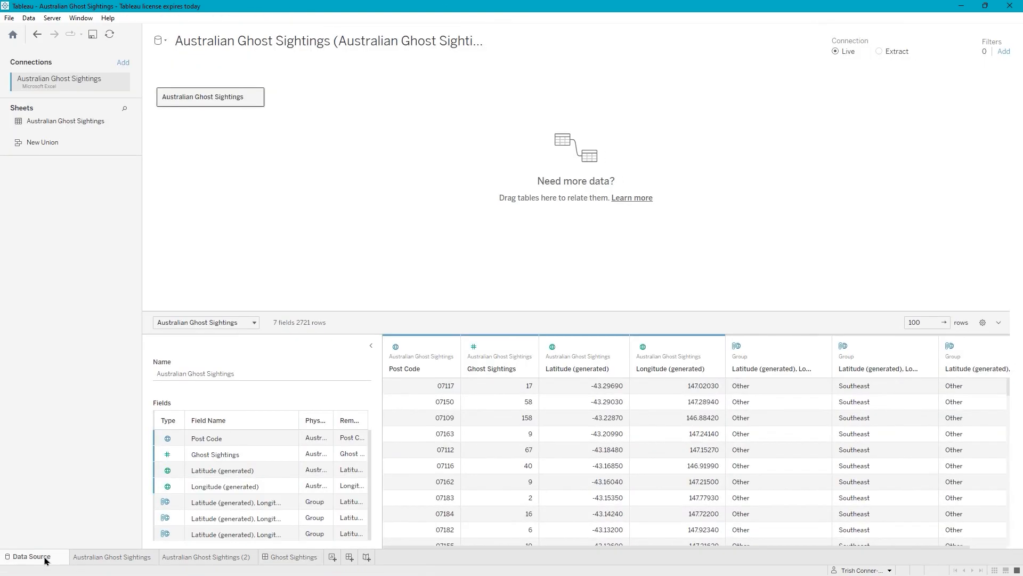
click(880, 52)
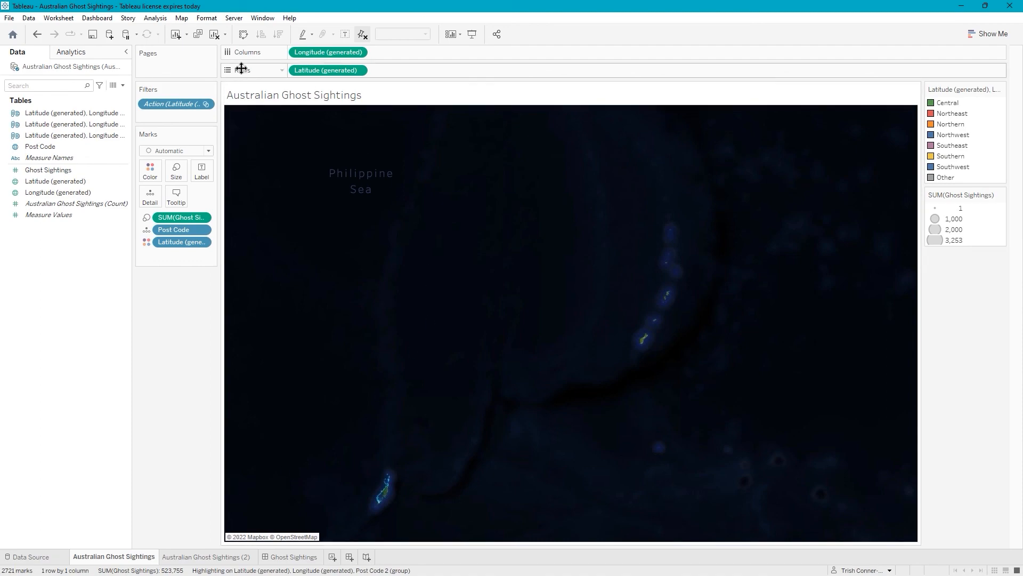
click(235, 21)
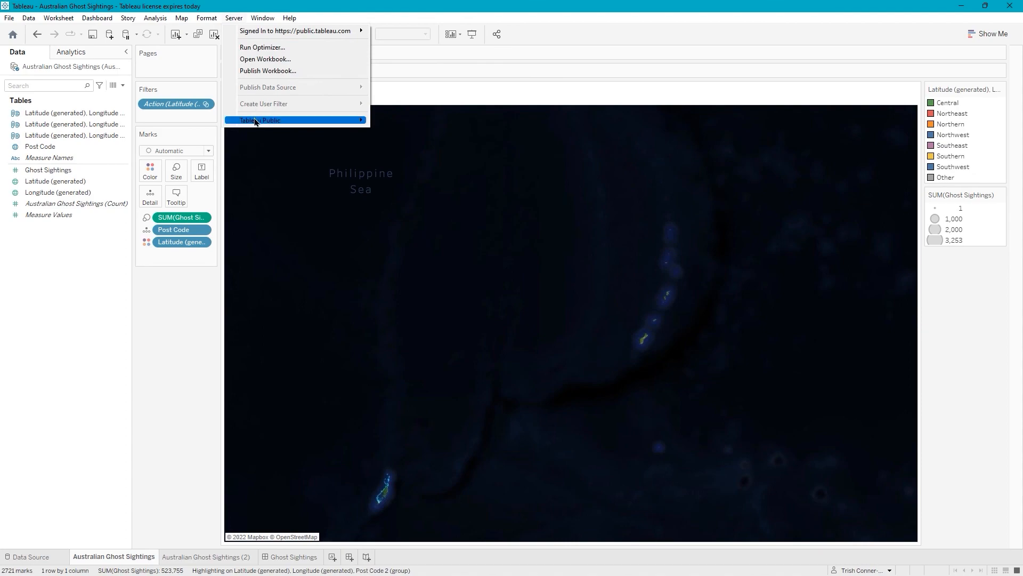
mouse_move(256, 122)
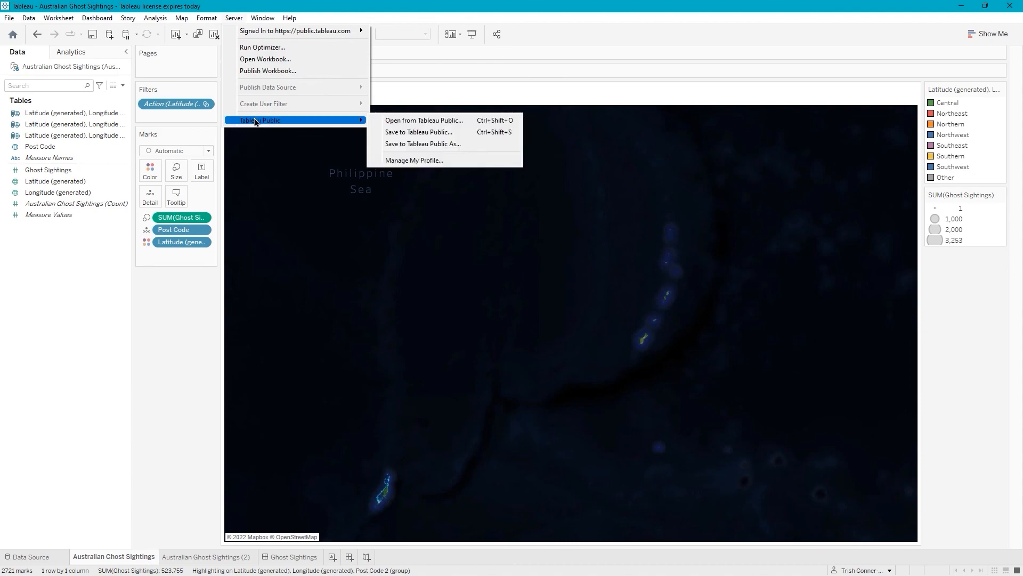
click(425, 135)
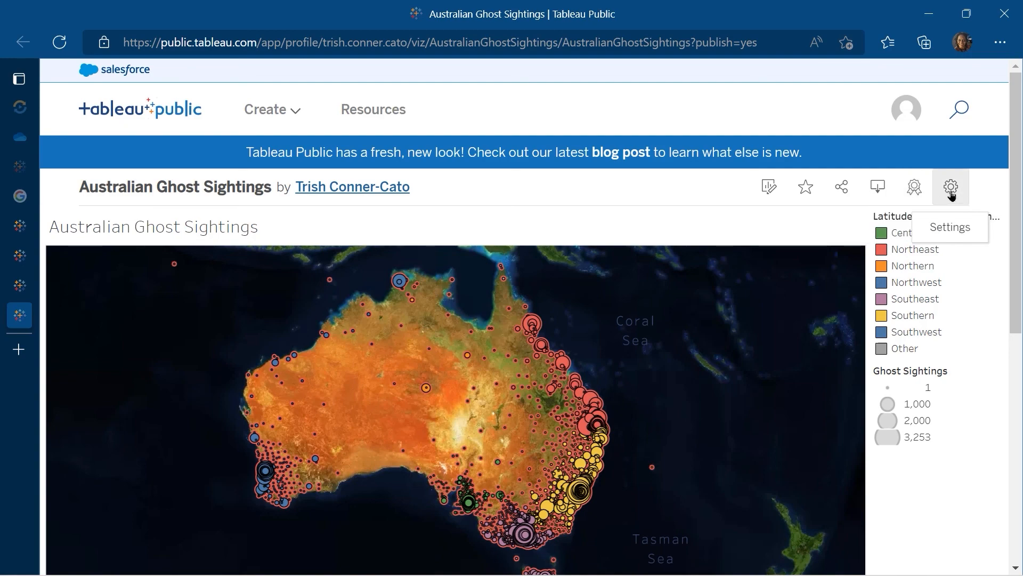
- Review the Tableau Public visualization's sharing options, including its embed code and link, and look over its page
click(848, 191)
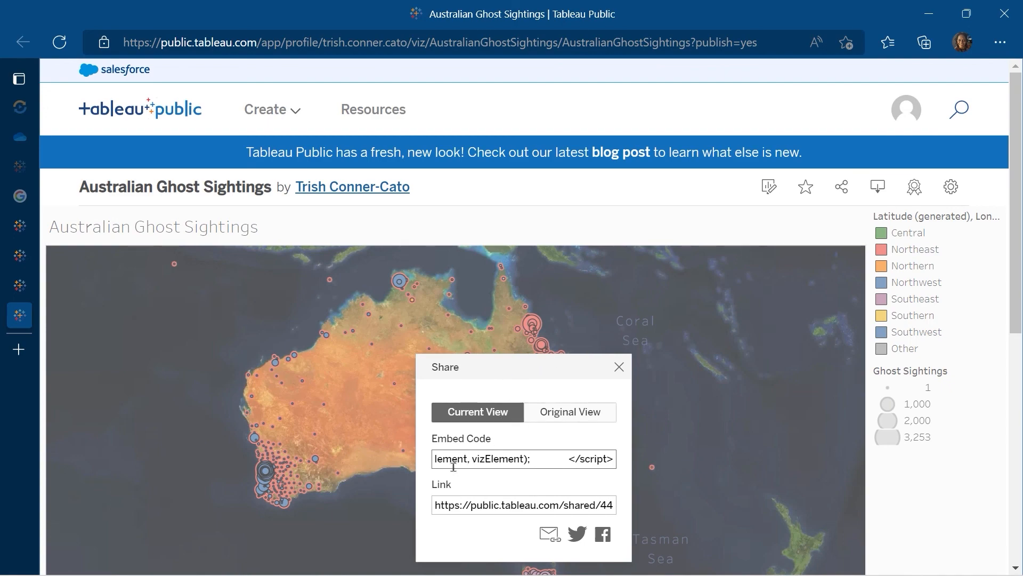
click(442, 507)
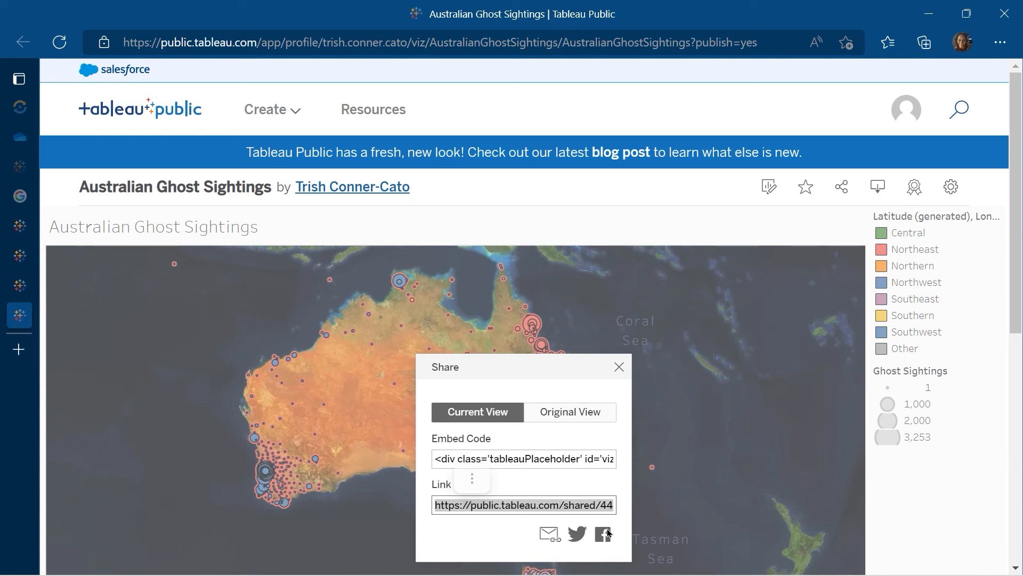
click(620, 367)
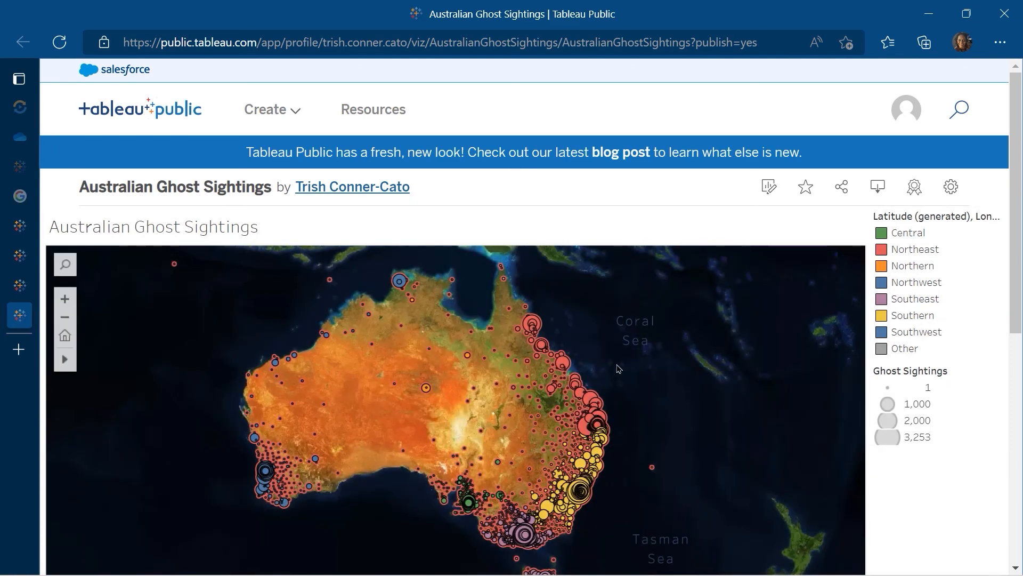
scroll(619, 368, down, 2)
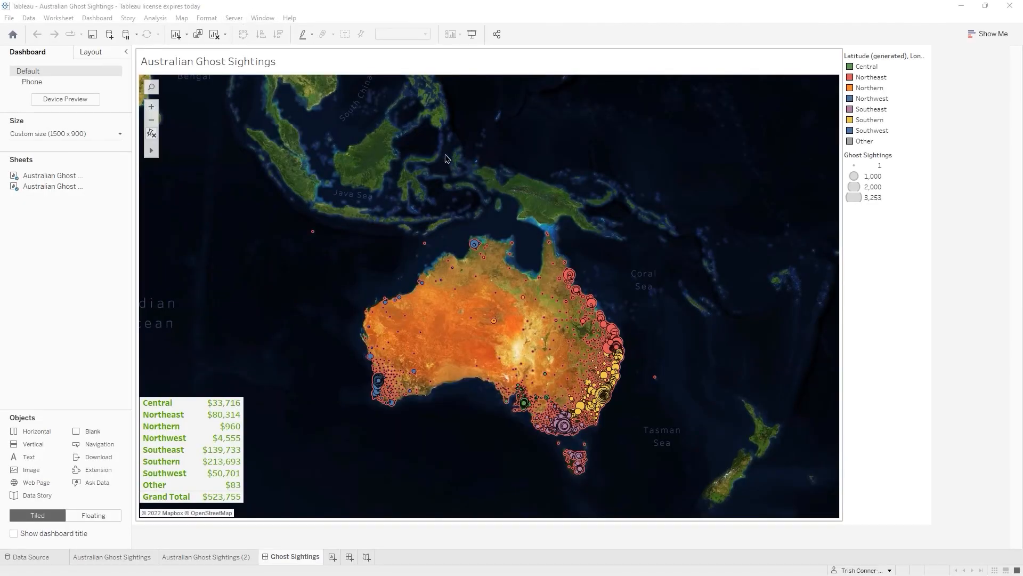
- Start signing in to another server from the Ghost Sightings workbook in Tableau Desktop
click(240, 23)
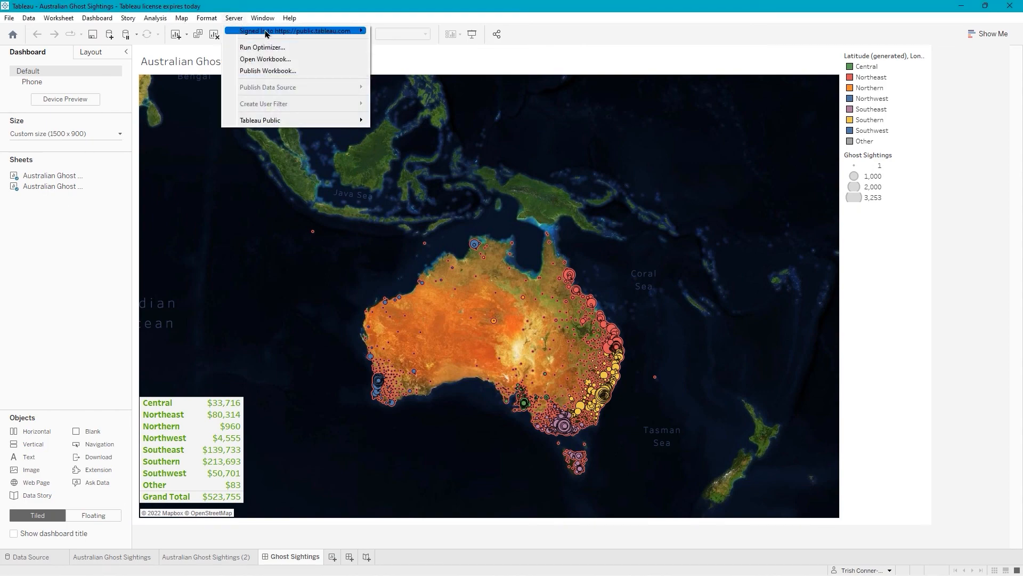
mouse_move(266, 34)
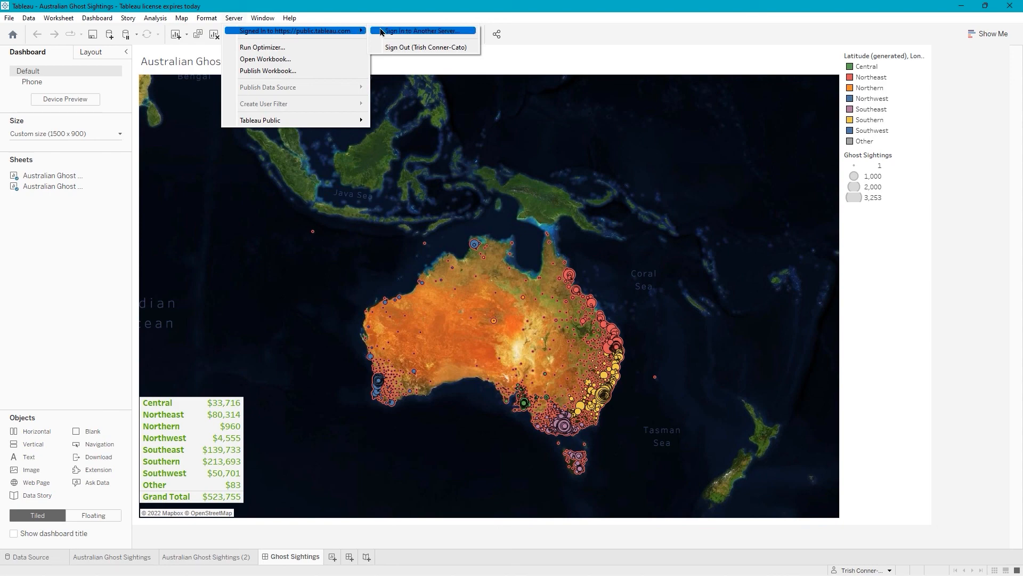
click(433, 35)
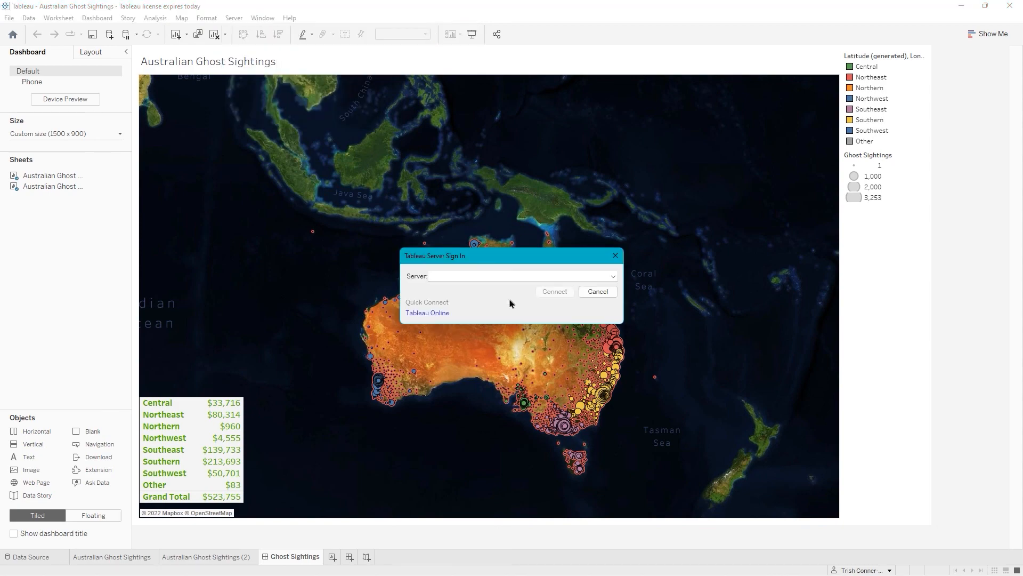